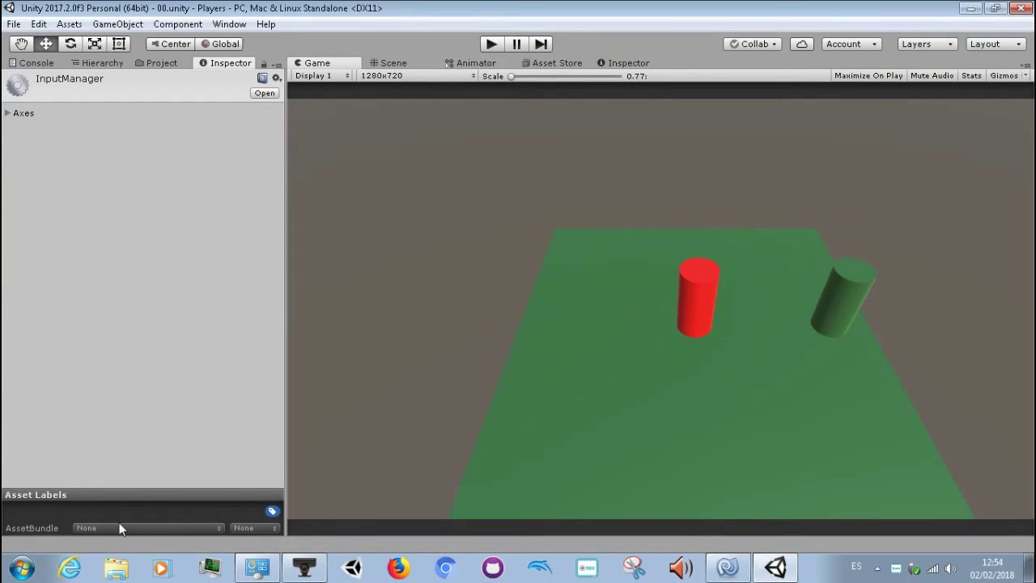
# Bring up the webcam preview window, drag it aside, and close it
pyautogui.click(305, 567)
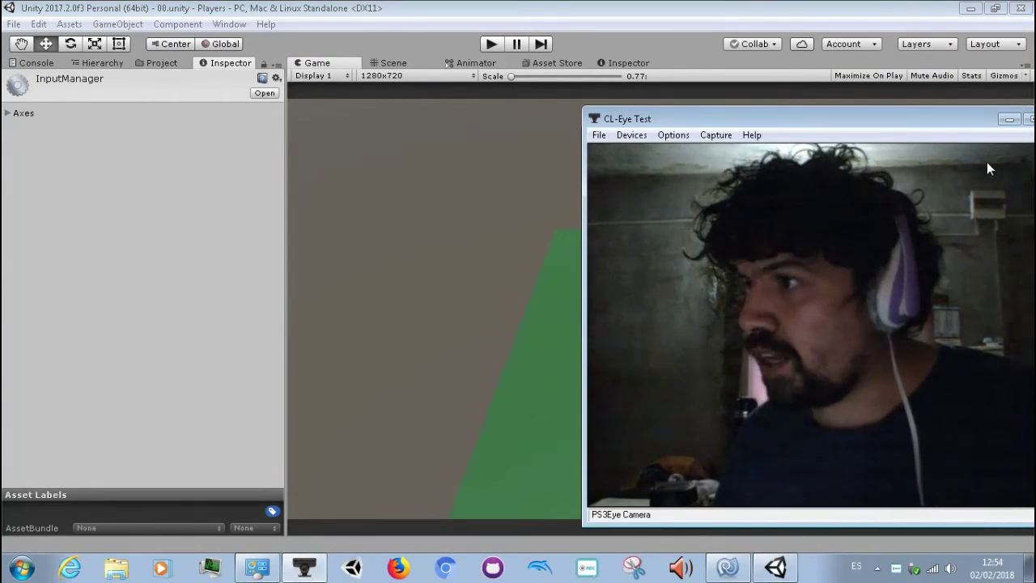
pyautogui.moveTo(930, 123); pyautogui.dragTo(462, 229)
pyautogui.click(586, 229)
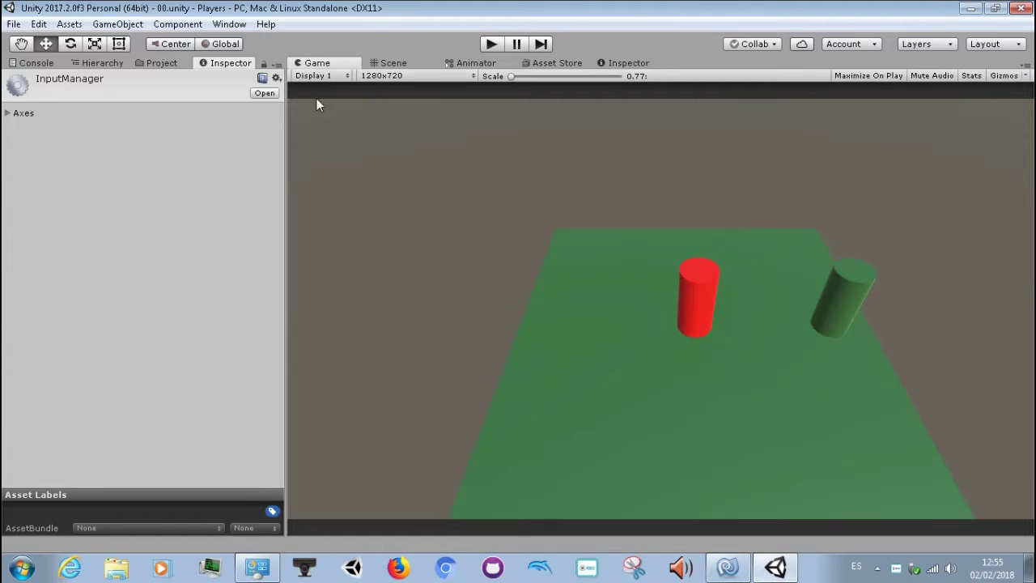
# Step through the scene objects in the Hierarchy, then show player2 in the Inspector
pyautogui.click(114, 63)
pyautogui.click(155, 62)
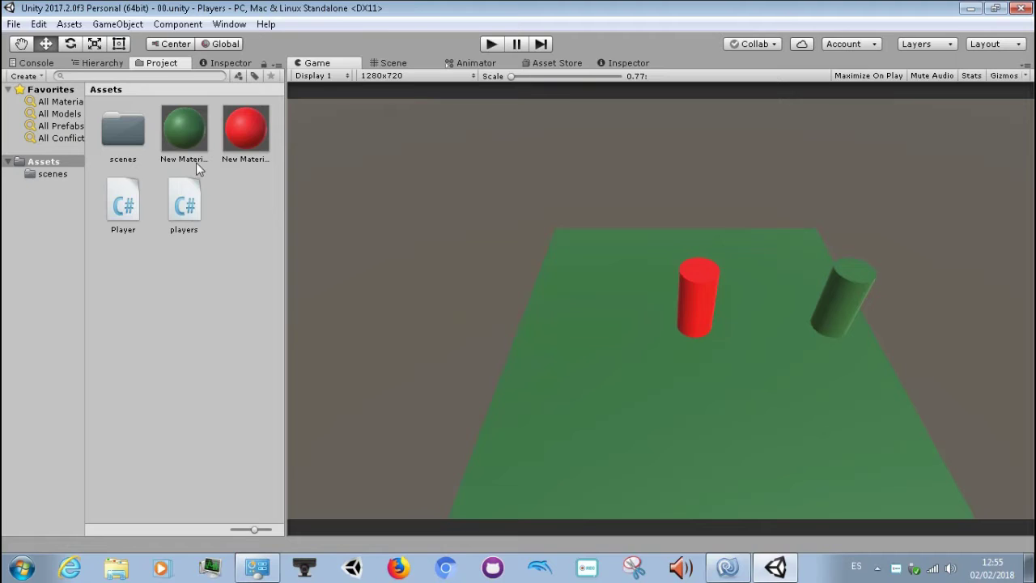
pyautogui.click(101, 62)
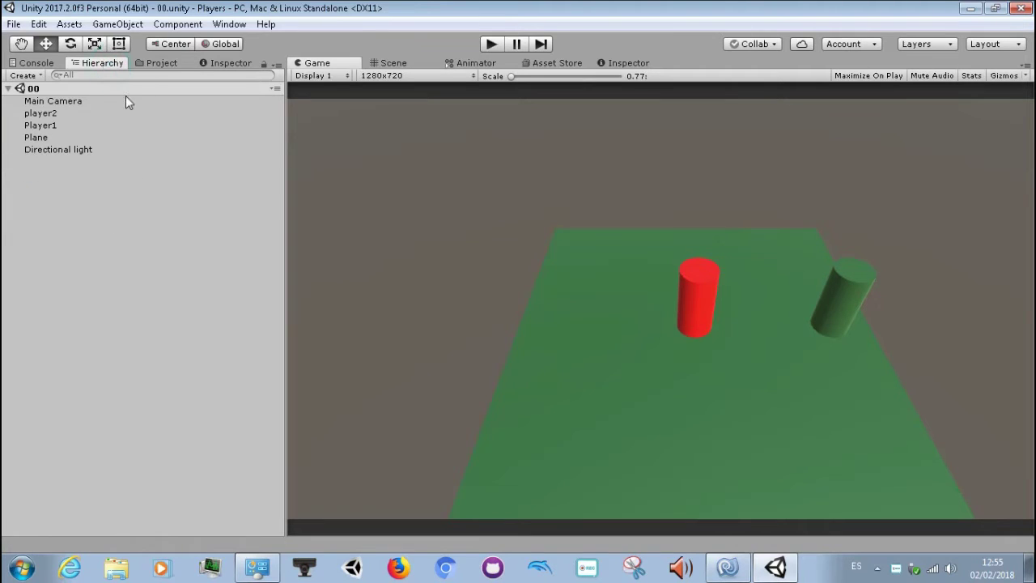
pyautogui.click(131, 92)
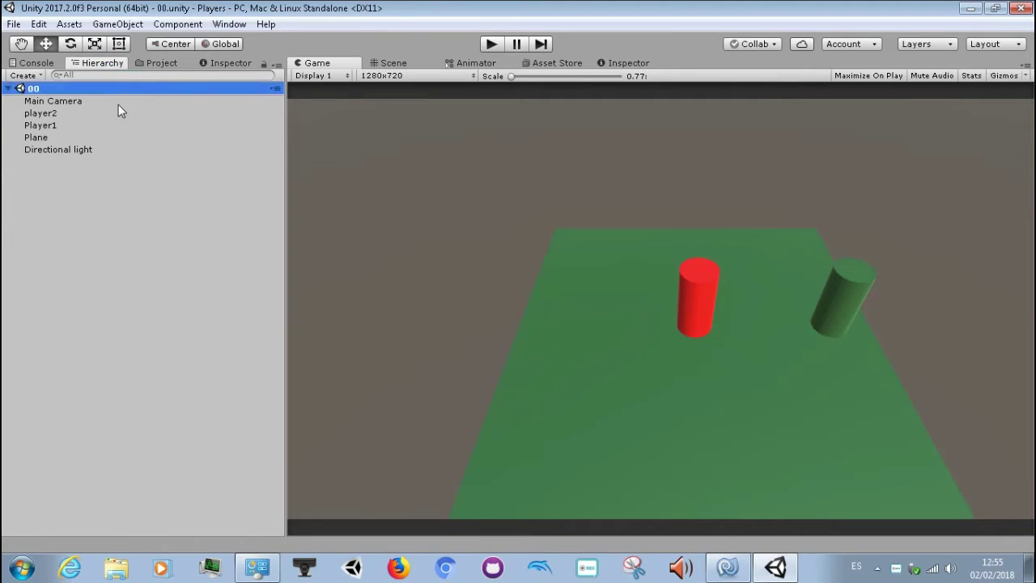
pyautogui.click(116, 105)
pyautogui.click(106, 116)
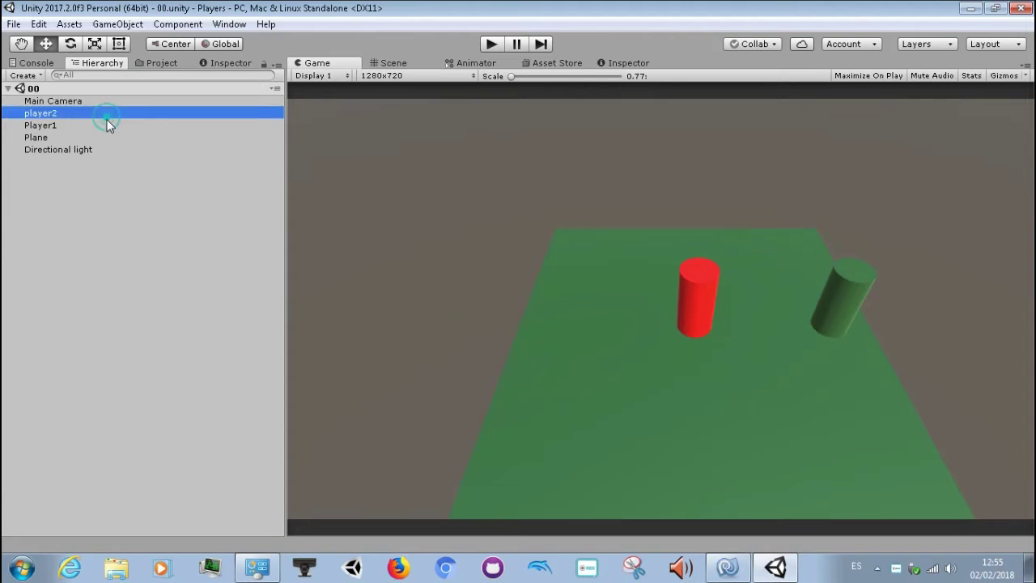
pyautogui.click(107, 124)
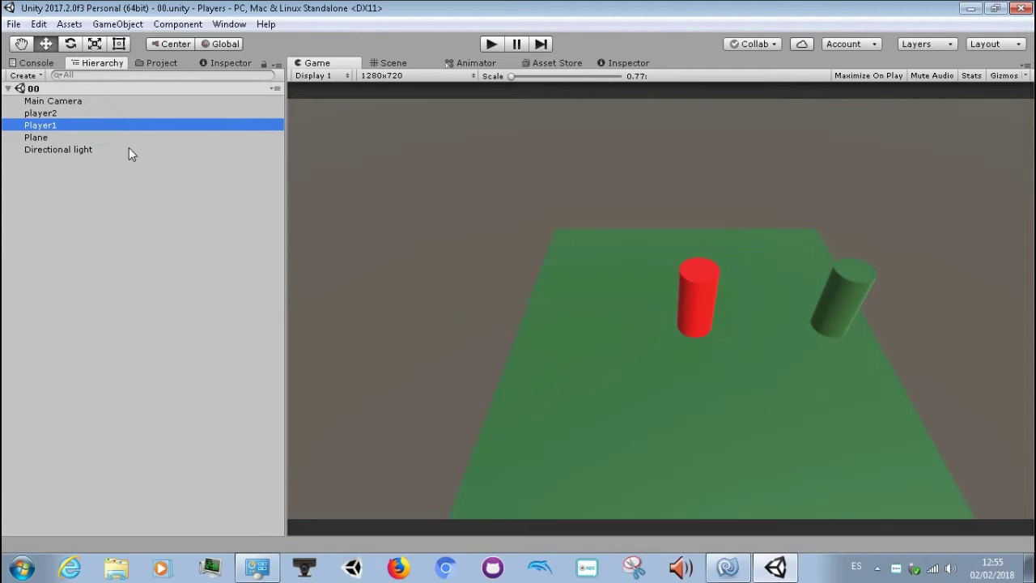
pyautogui.click(130, 139)
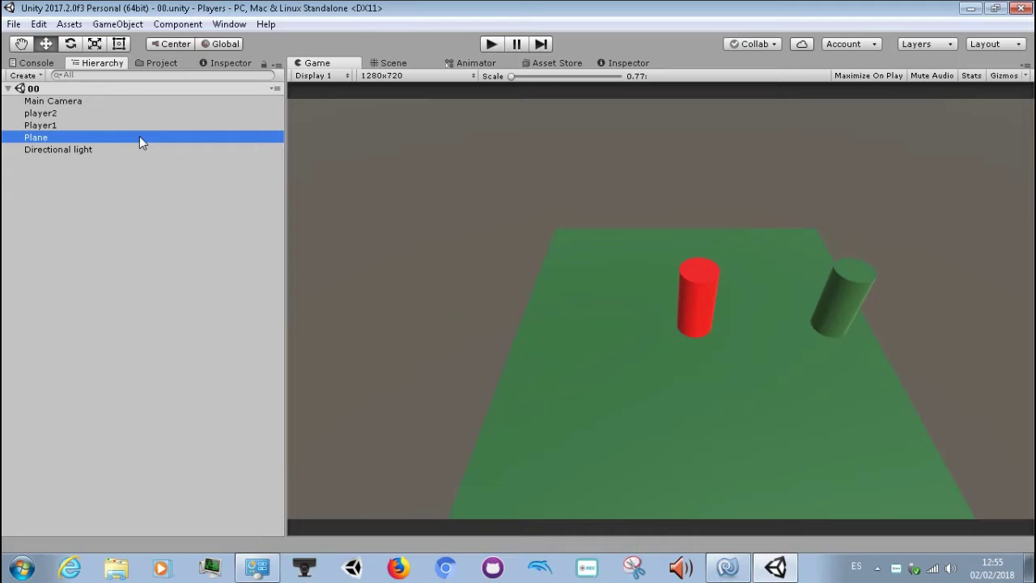
pyautogui.click(138, 150)
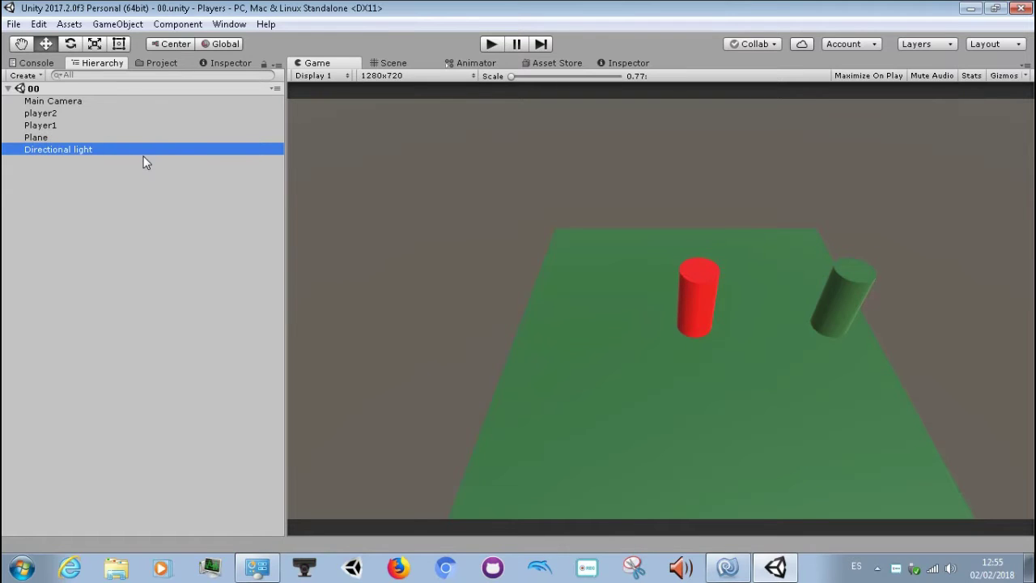
pyautogui.click(140, 113)
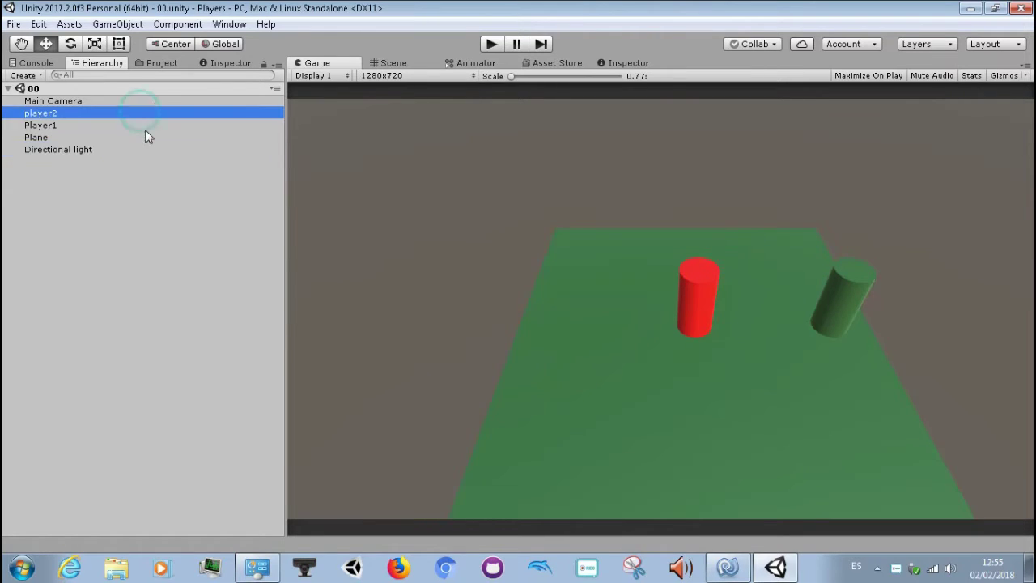
pyautogui.click(221, 63)
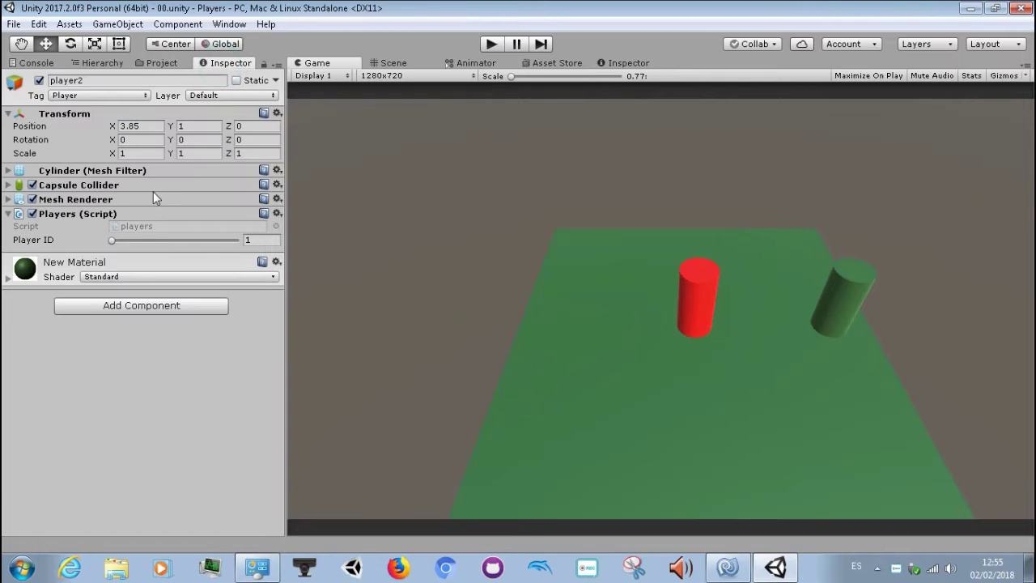
# Remove the Players script component from player2
pyautogui.click(8, 214)
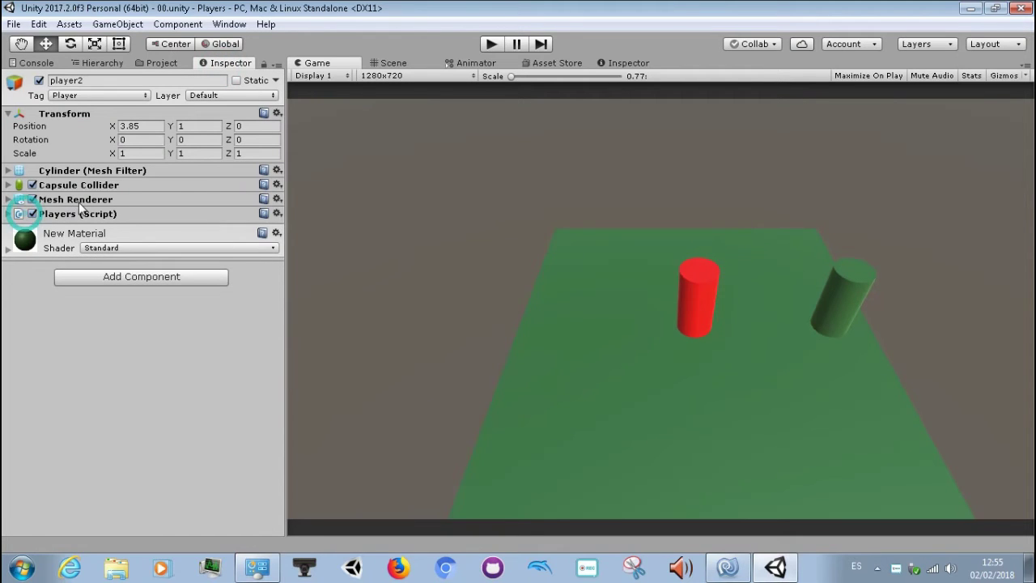
pyautogui.rightClick(129, 209)
pyautogui.click(190, 276)
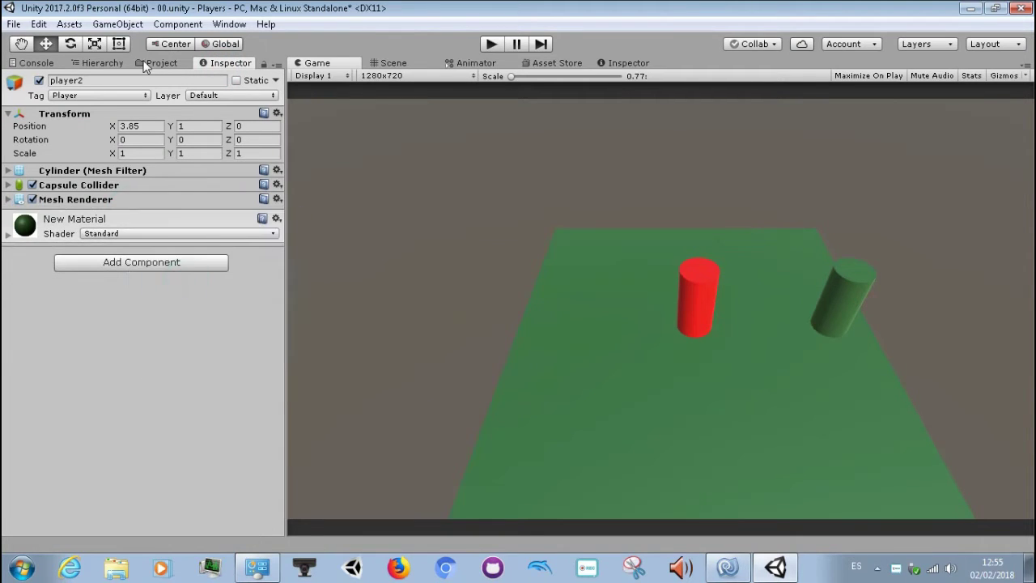
pyautogui.click(144, 62)
pyautogui.click(87, 63)
# Remove the Players script from Player1 and enable its Capsule Collider
pyautogui.click(73, 126)
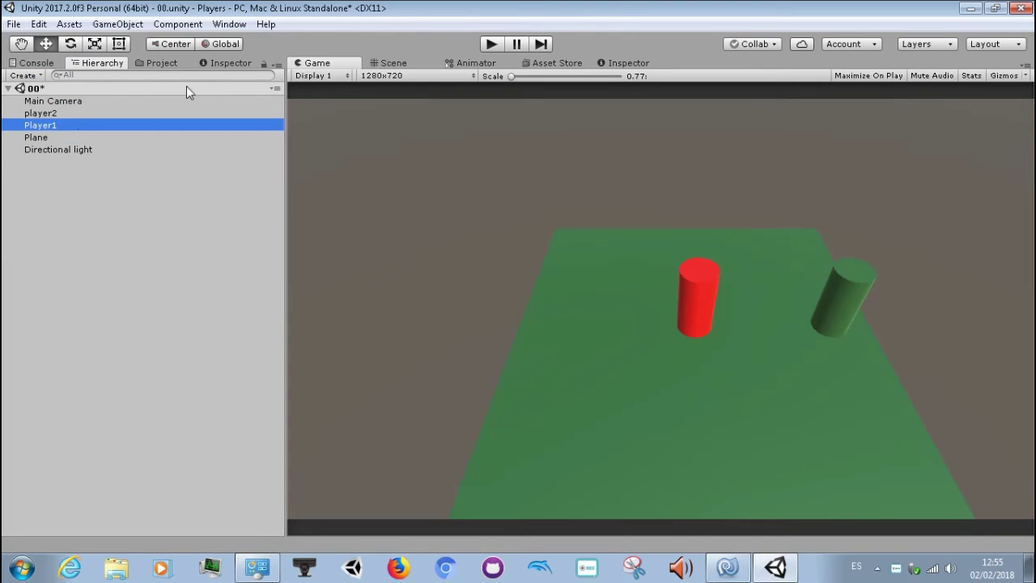
pyautogui.click(223, 64)
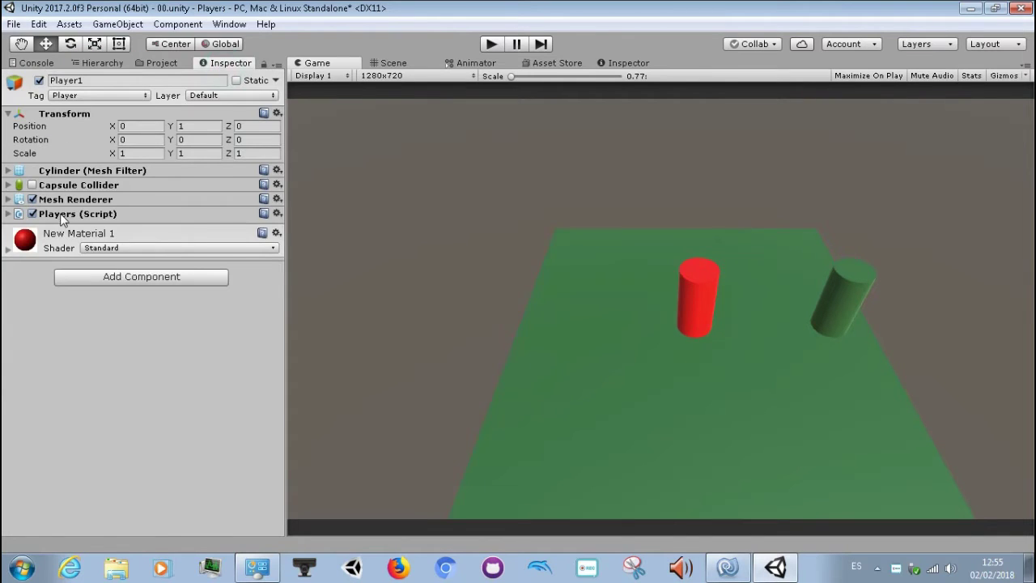
pyautogui.rightClick(68, 216)
pyautogui.click(114, 279)
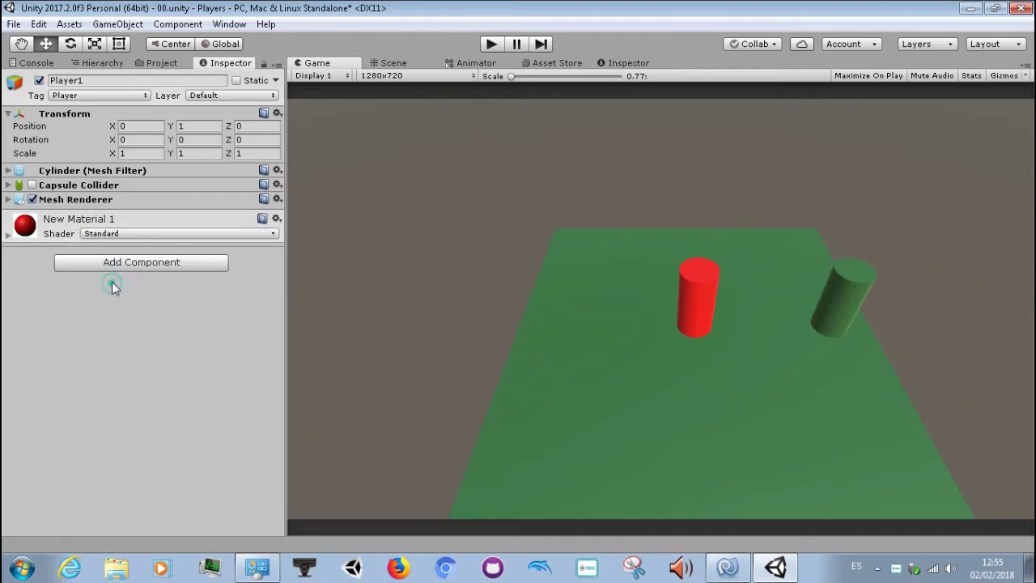
pyautogui.click(32, 185)
pyautogui.click(11, 184)
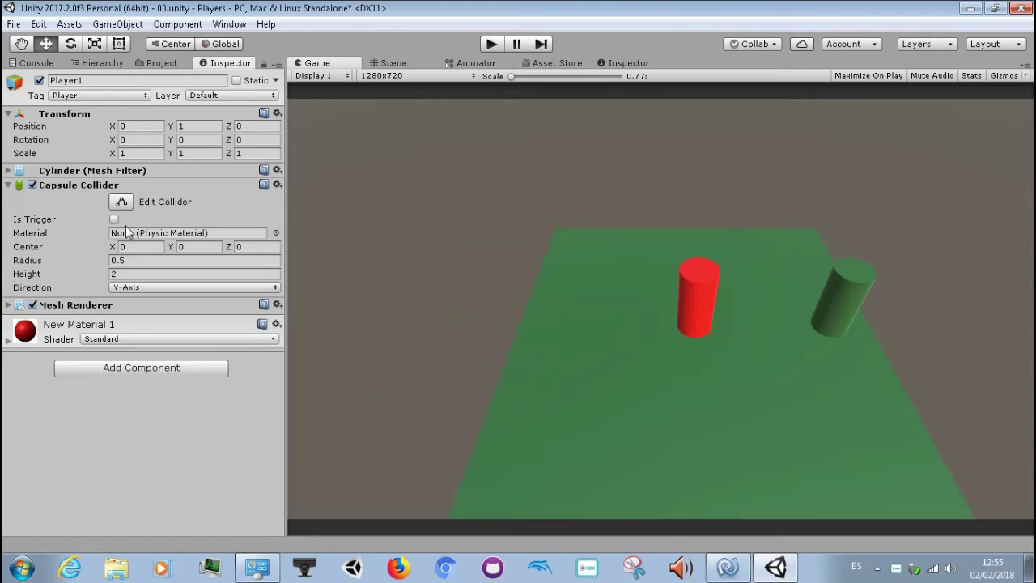
pyautogui.click(6, 185)
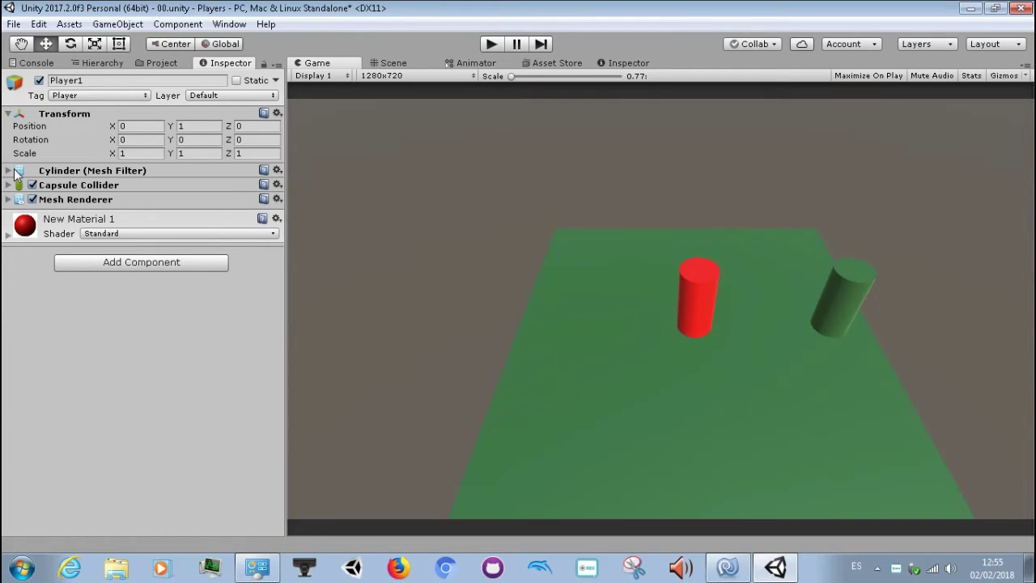
pyautogui.click(158, 63)
# Create a new C# script in the Assets folder
pyautogui.click(184, 202)
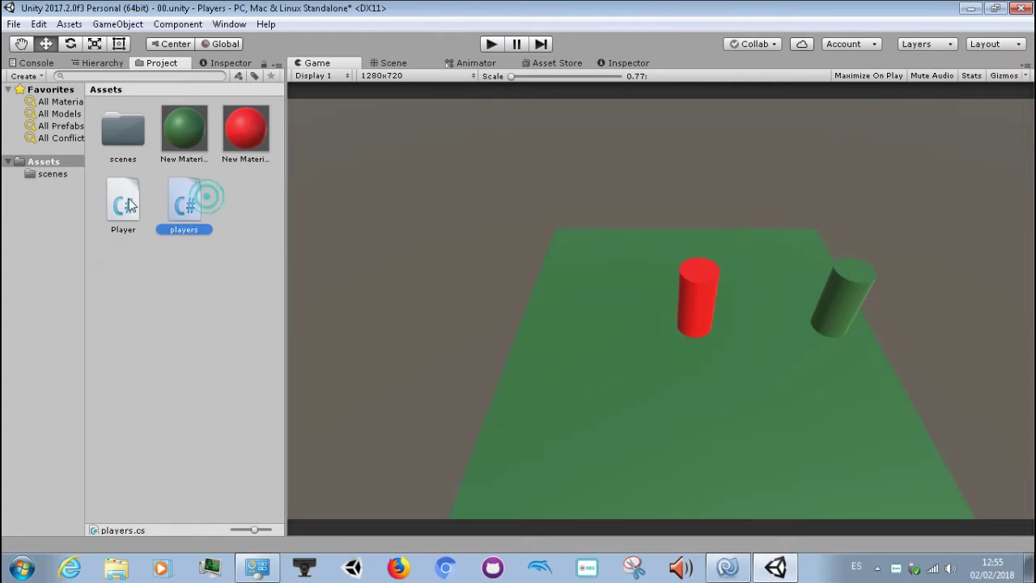
pyautogui.click(124, 200)
pyautogui.click(168, 268)
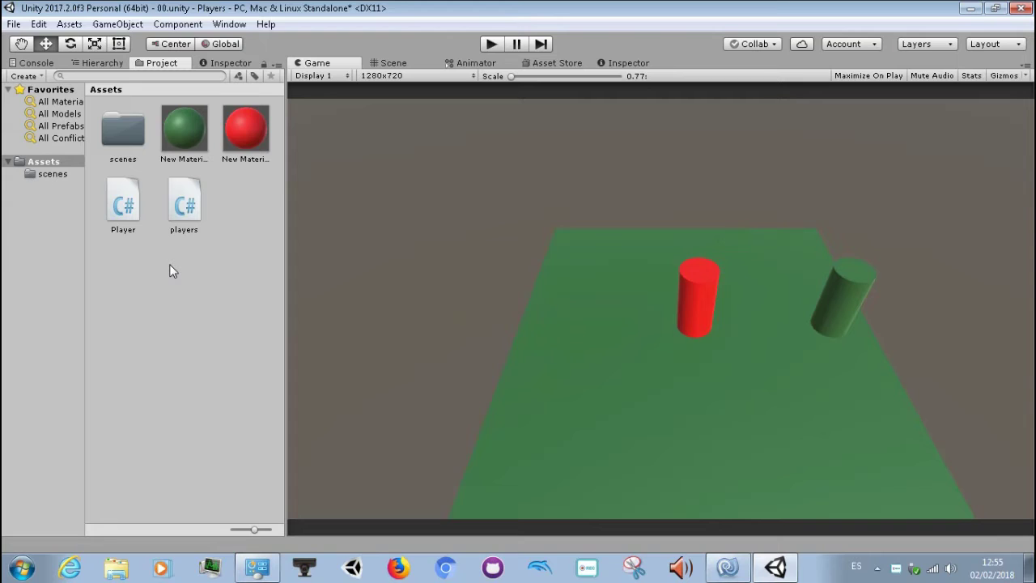
pyautogui.rightClick(166, 279)
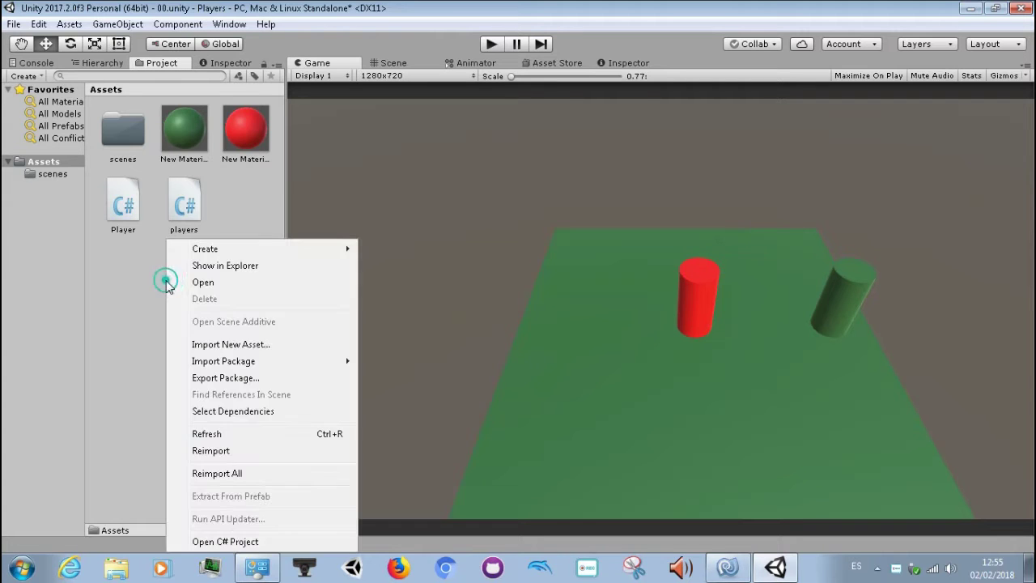
pyautogui.moveTo(208, 257)
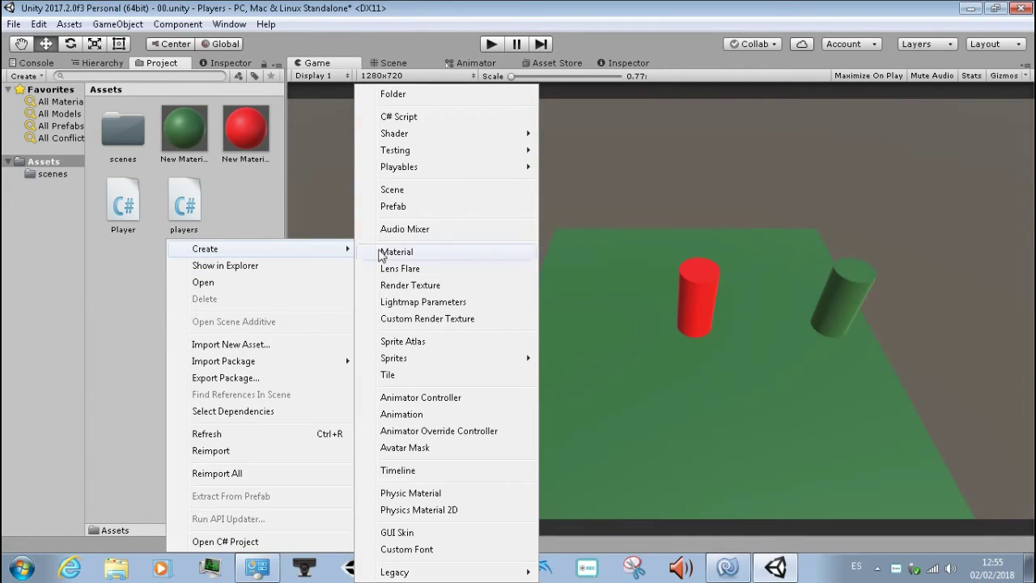
pyautogui.click(404, 121)
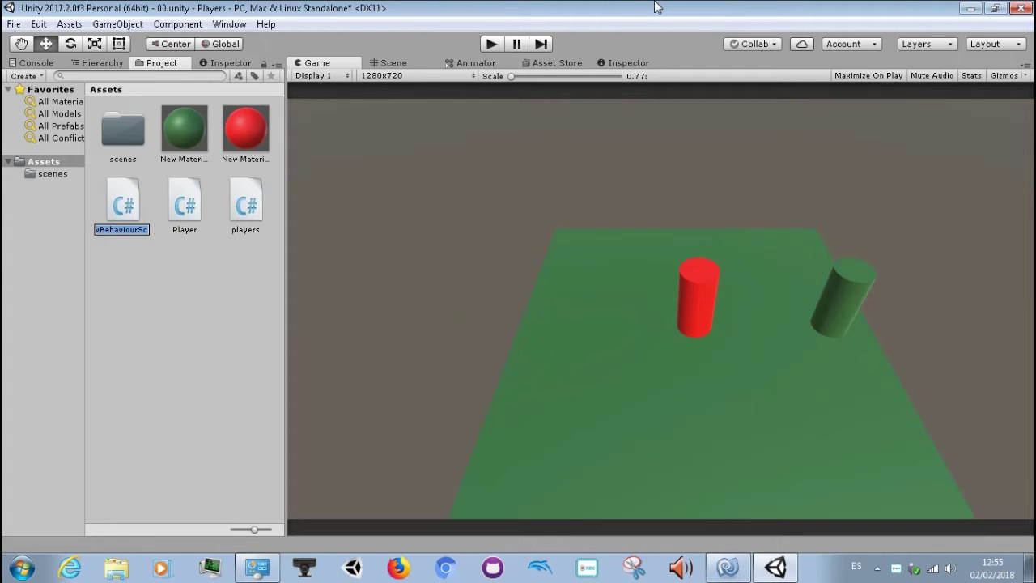
# Name the new script DosPlayer
pyautogui.write('P')
pyautogui.write('y')
pyautogui.write('es')
pyautogui.write('2')
pyautogui.press('BackSpace')
pyautogui.write('D')
pyautogui.write('os')
pyautogui.press('End')
pyautogui.press('BackSpace')
pyautogui.write('r')
pyautogui.press('Return')
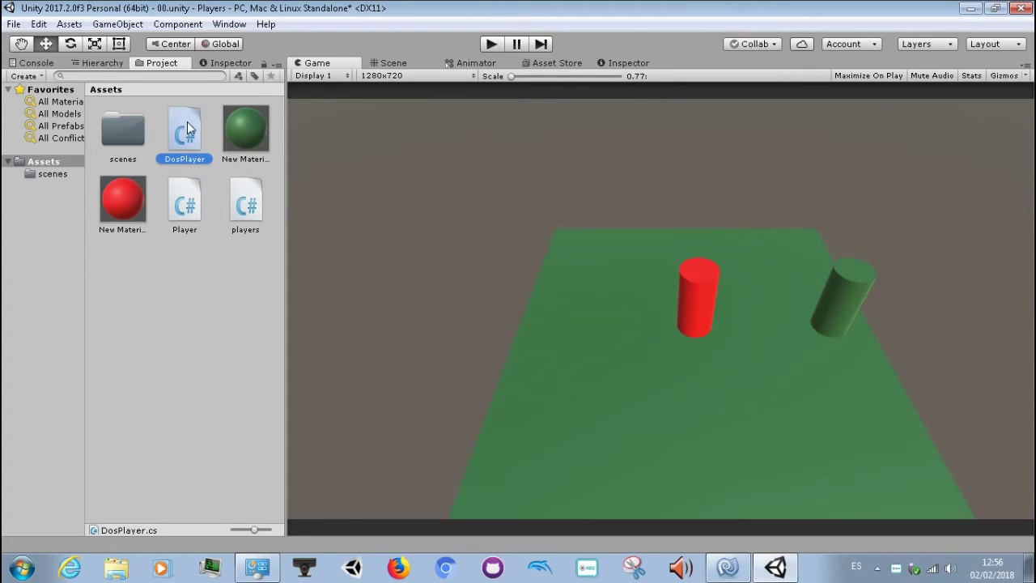
# Open DosPlayer.cs in MonoDevelop, accept Windows line endings, and build the project
pyautogui.click(728, 567)
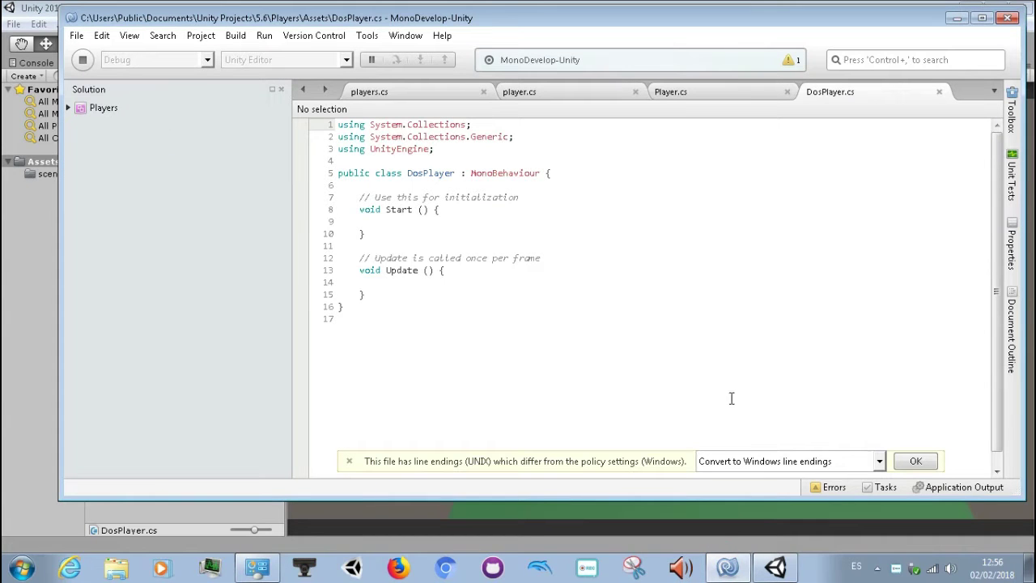
pyautogui.click(908, 460)
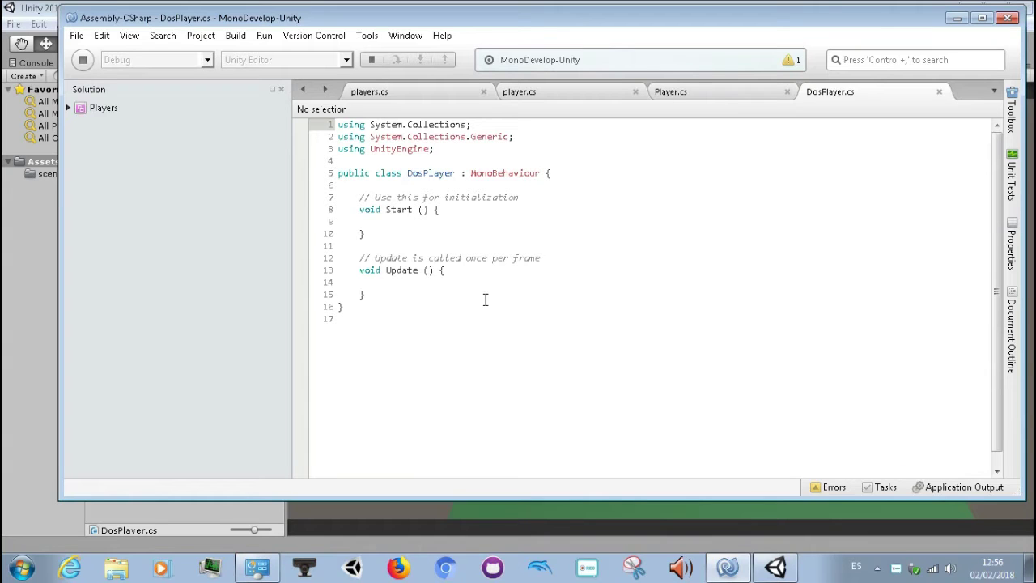
pyautogui.press('F8')
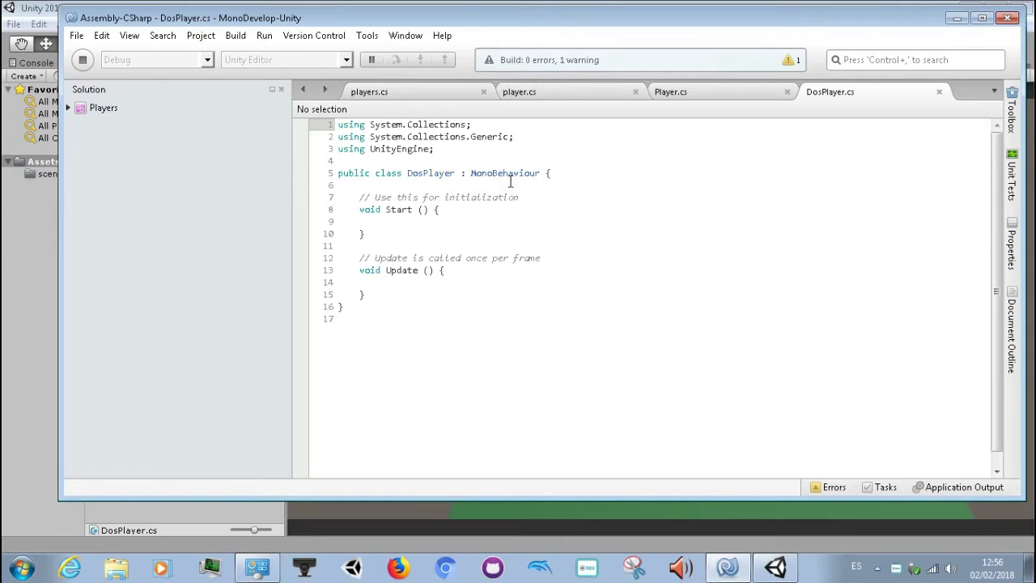
# Select the [RequireComponent()] attribute on line 5 of player.cs, then return to DosPlayer.cs
pyautogui.click(533, 91)
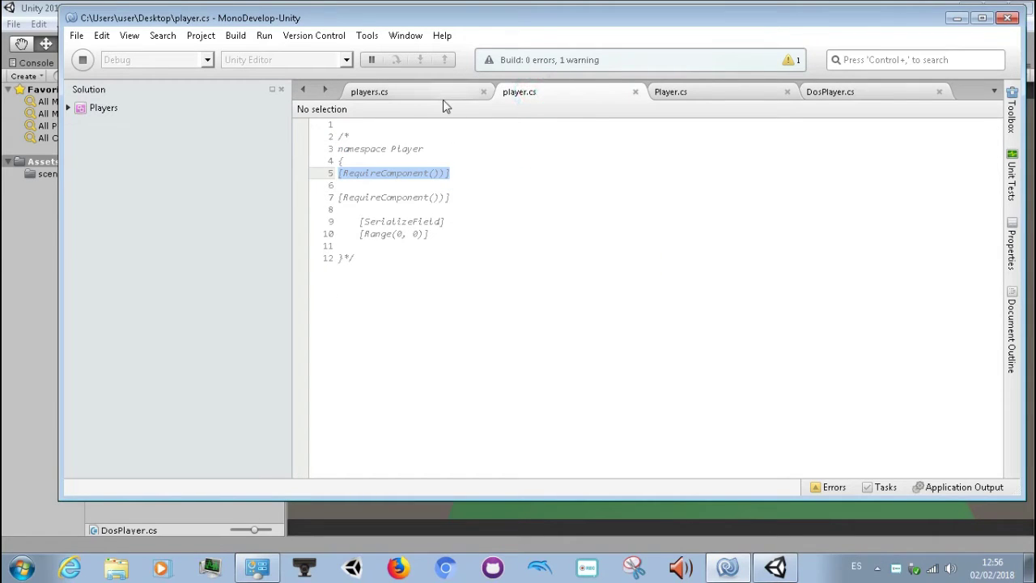
pyautogui.click(477, 177)
pyautogui.moveTo(460, 176); pyautogui.dragTo(340, 178)
pyautogui.hotkey('ctrl', 'c')
pyautogui.click(426, 244)
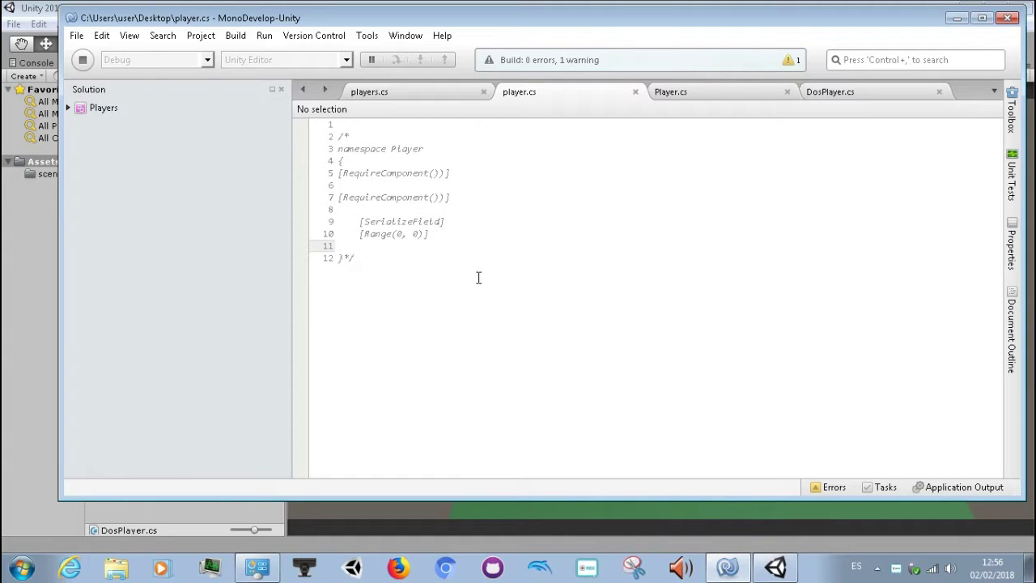
pyautogui.click(858, 93)
# Paste a [RequireComponent()] attribute onto blank line 4 of DosPlayer.cs
pyautogui.click(511, 164)
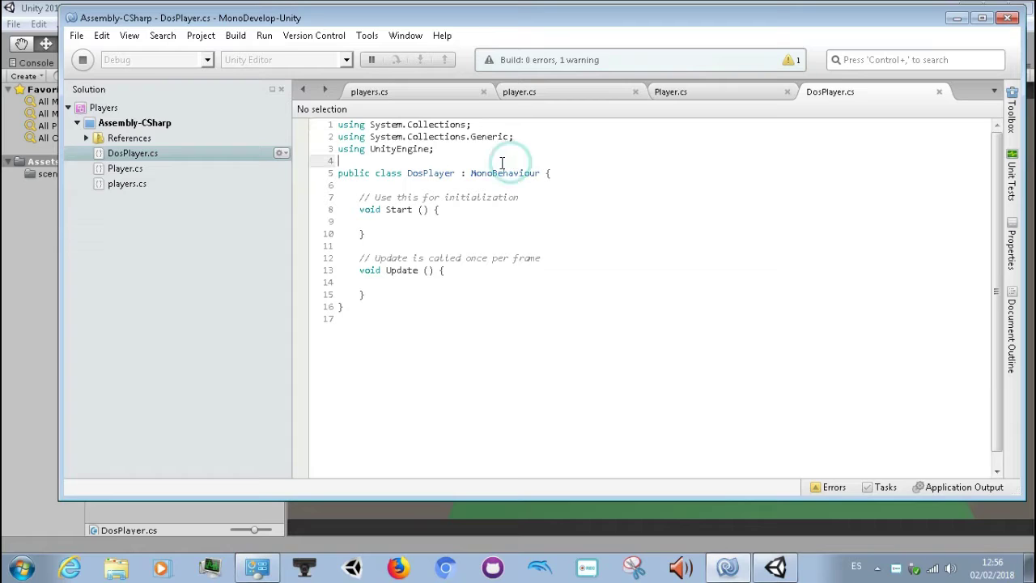
pyautogui.hotkey('ctrl', 'v')
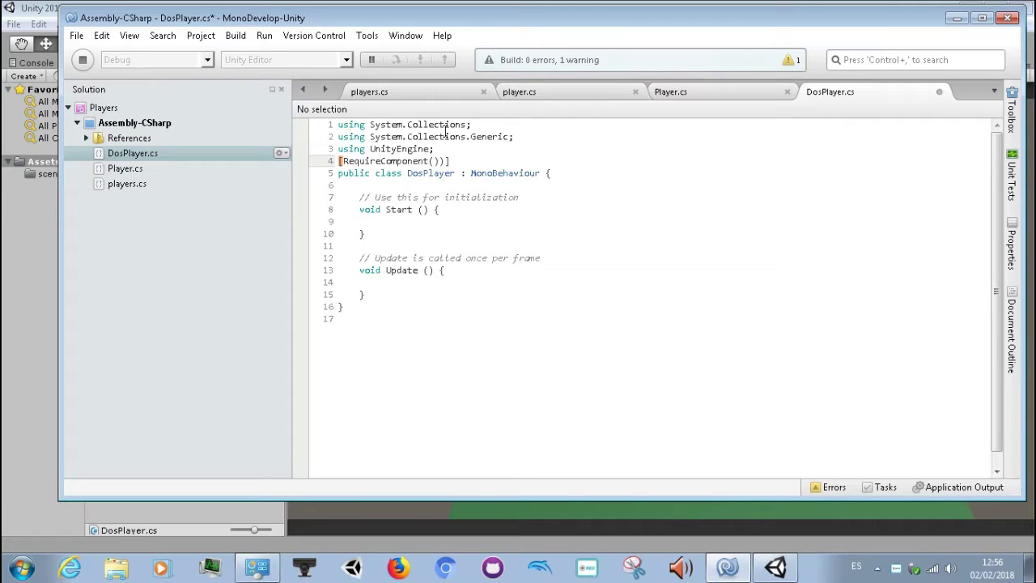
pyautogui.press('Left')
pyautogui.press('Left')
pyautogui.moveTo(343, 161); pyautogui.dragTo(431, 161)
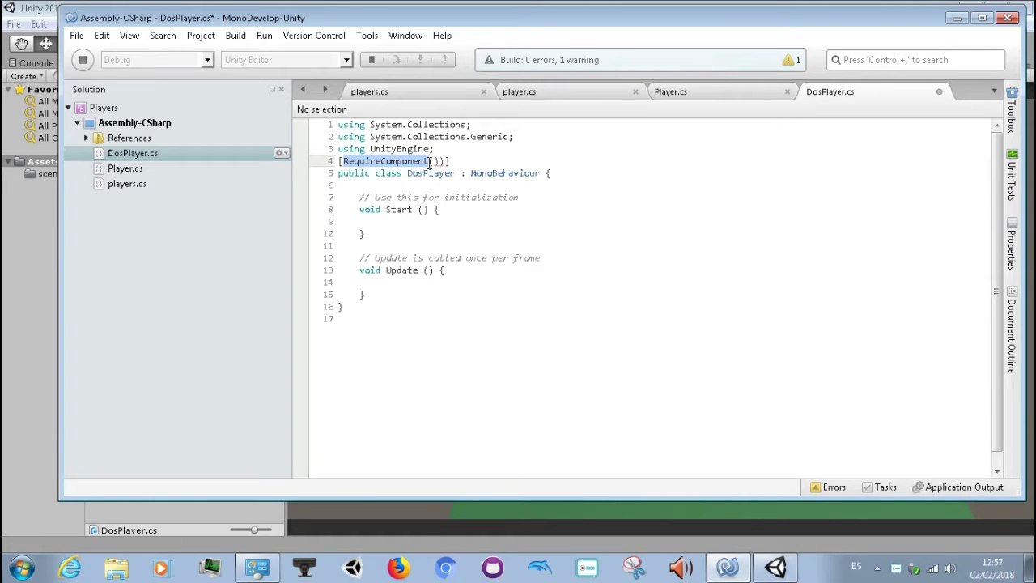
pyautogui.click(430, 161)
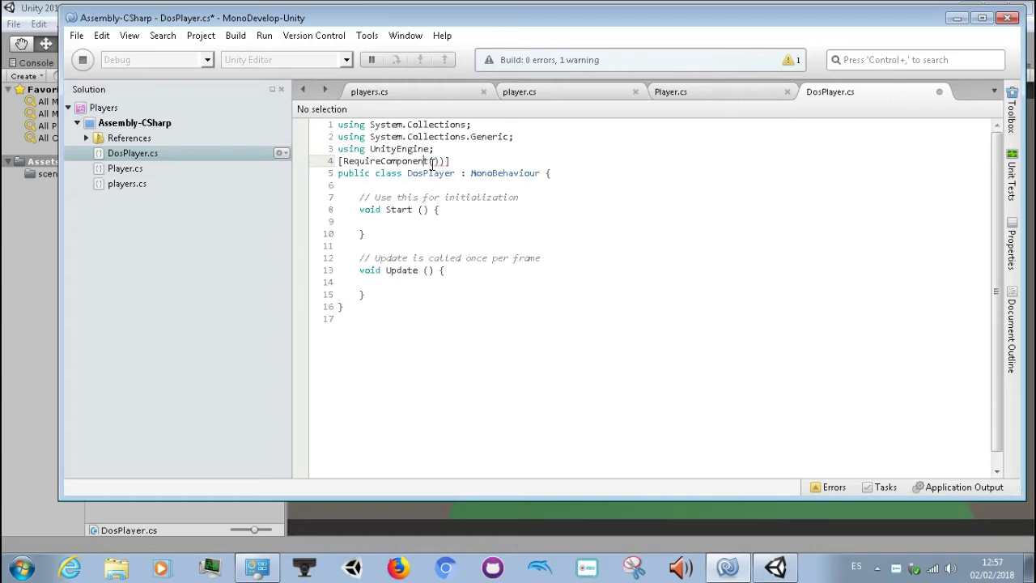
pyautogui.press('Right')
# Fill the attribute with typeof(Rigidbody) and save the script
pyautogui.write('ty')
pyautogui.write('p')
pyautogui.write('eof')
pyautogui.press('Left')
pyautogui.write('(')
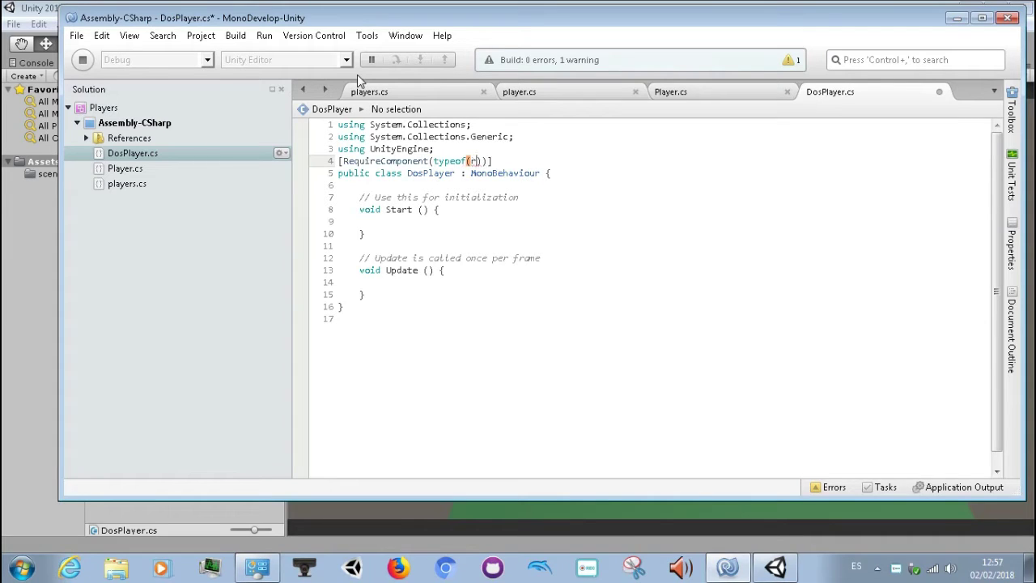
pyautogui.write('r')
pyautogui.press('BackSpace')
pyautogui.write('R')
pyautogui.write('i')
pyautogui.write('gidbody')
pyautogui.write(')')
pyautogui.write(')')
pyautogui.hotkey('ctrl', 's')
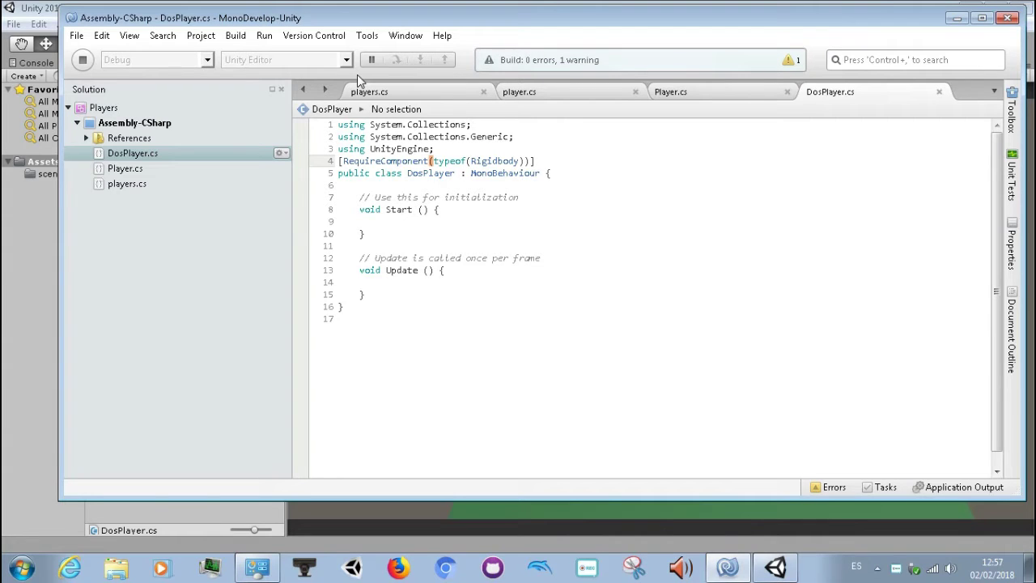
pyautogui.press('Down')
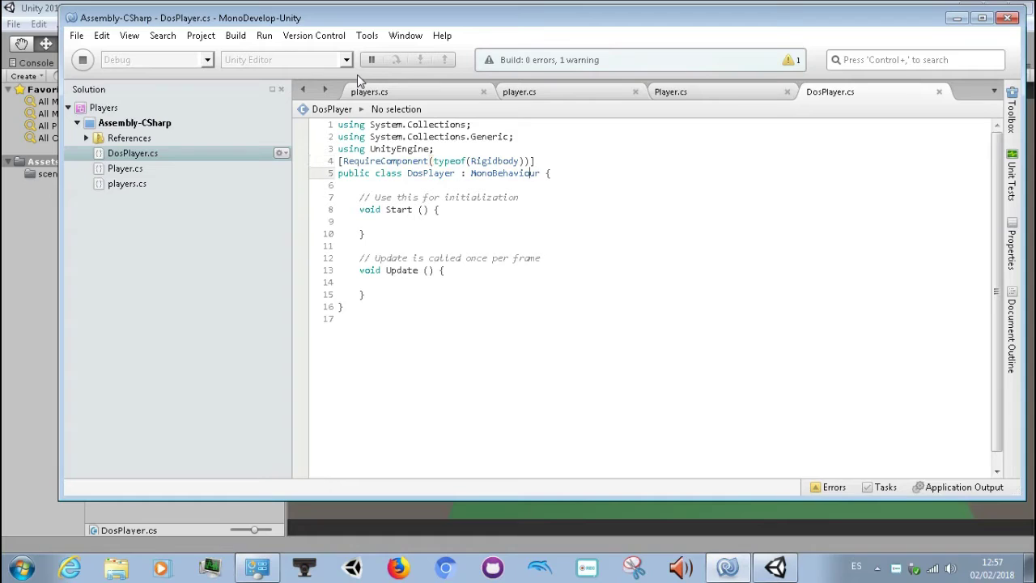
pyautogui.press('Up')
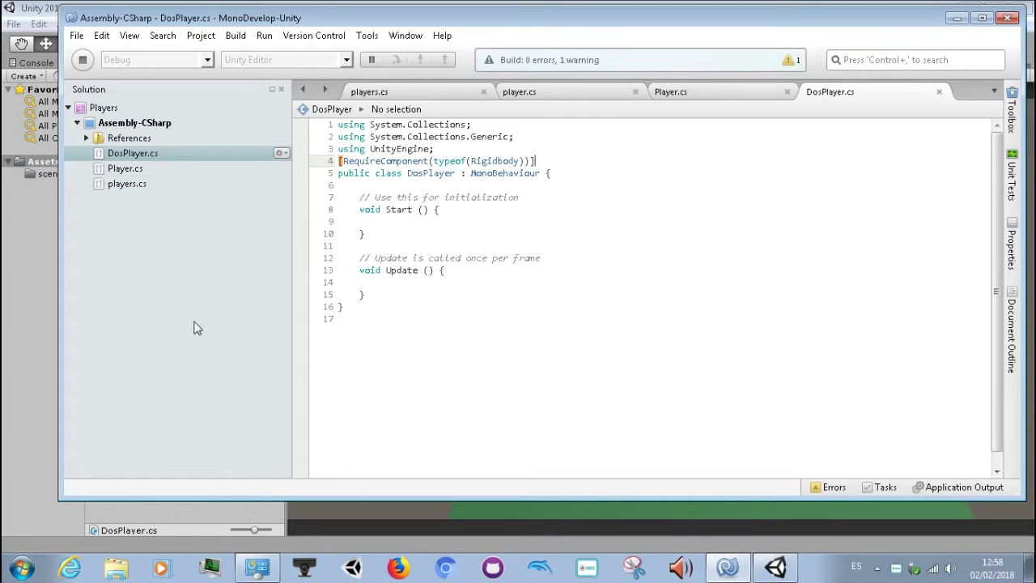
pyautogui.click(7, 242)
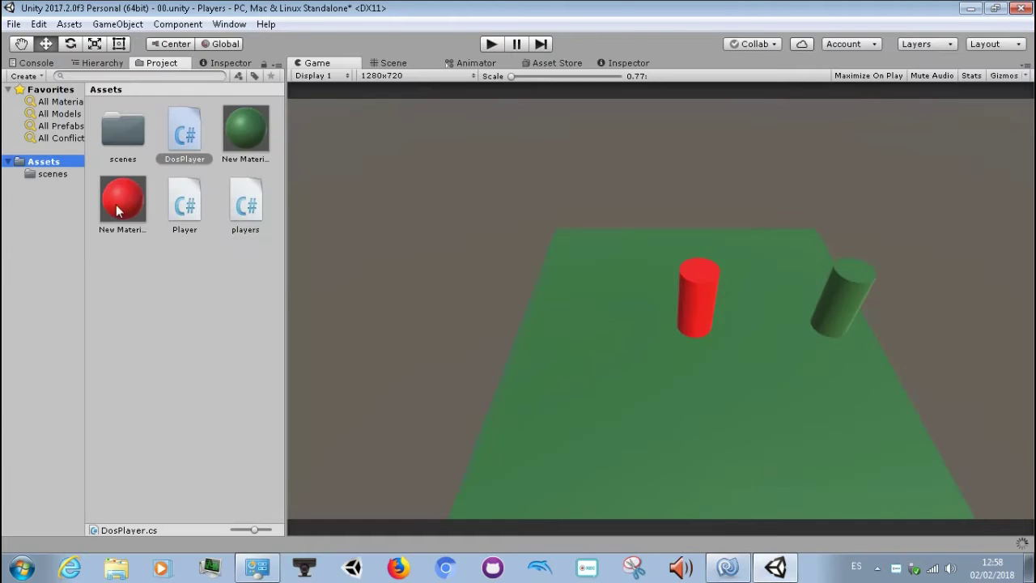
pyautogui.click(388, 63)
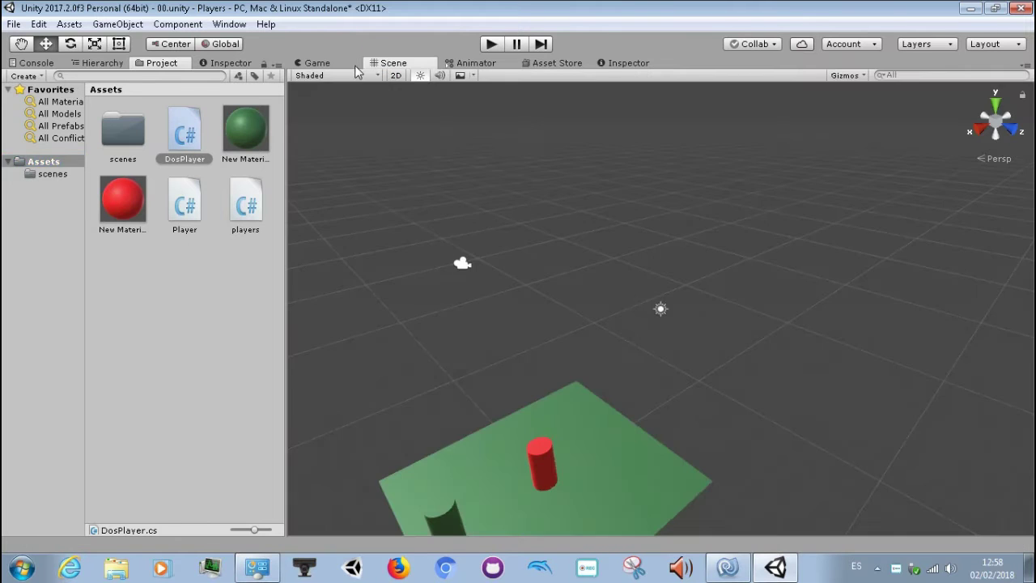
pyautogui.click(728, 566)
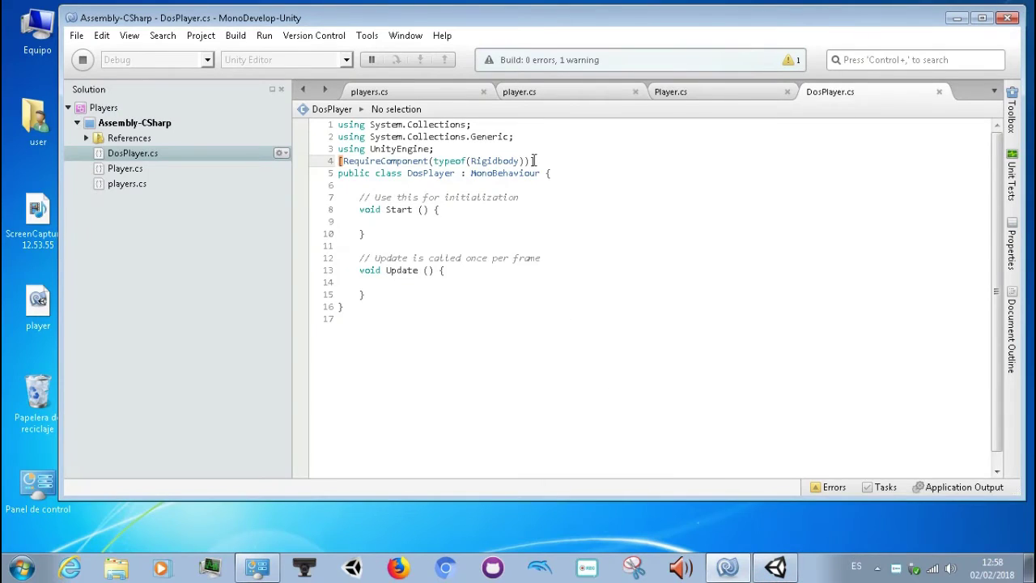
# Duplicate the Rigidbody attribute onto line 5, change it to CapsuleCollider, and save
pyautogui.moveTo(534, 160); pyautogui.dragTo(334, 162)
pyautogui.hotkey('ctrl', 'c')
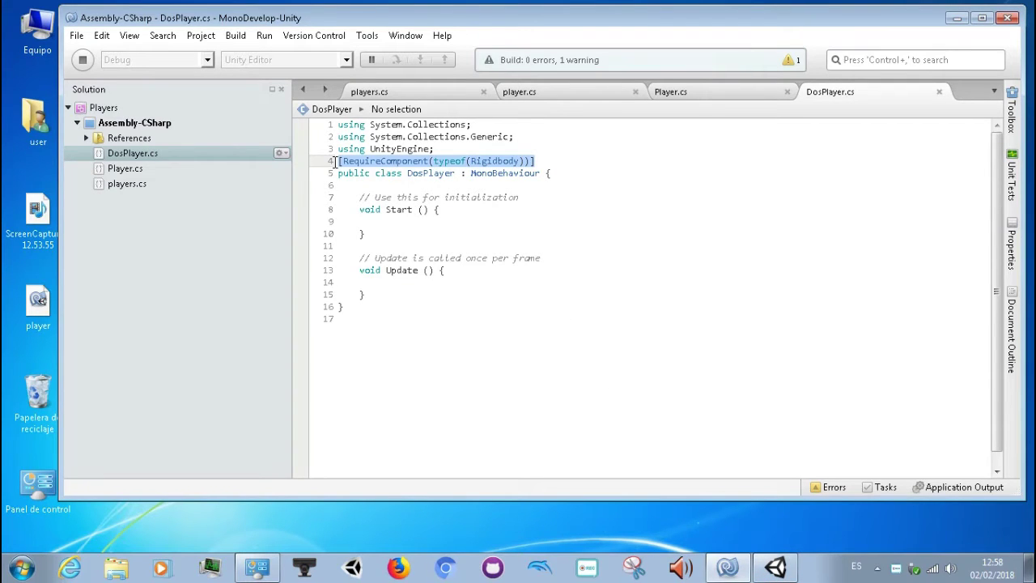
pyautogui.click(537, 160)
pyautogui.press('Return')
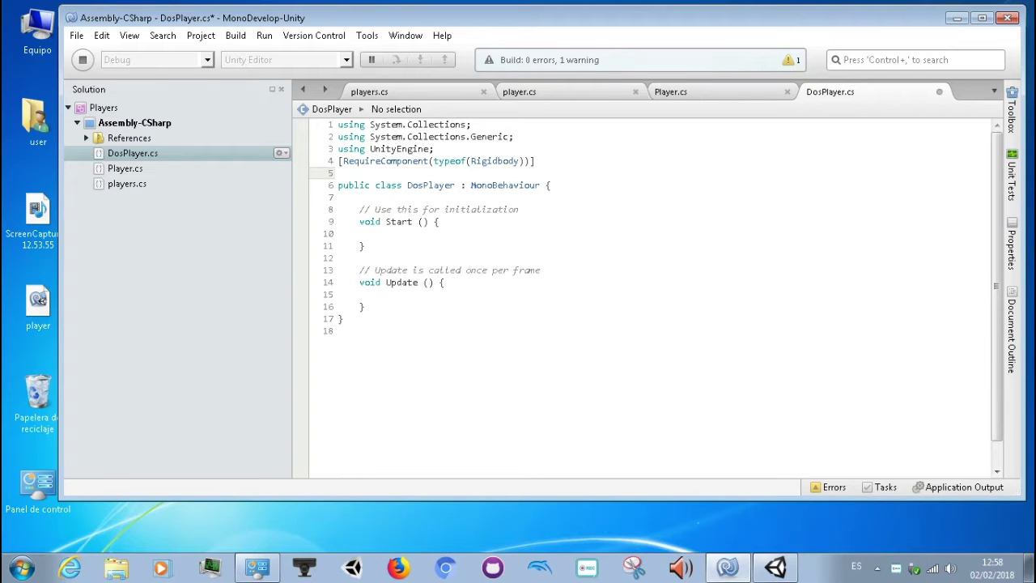
pyautogui.hotkey('ctrl', 'v')
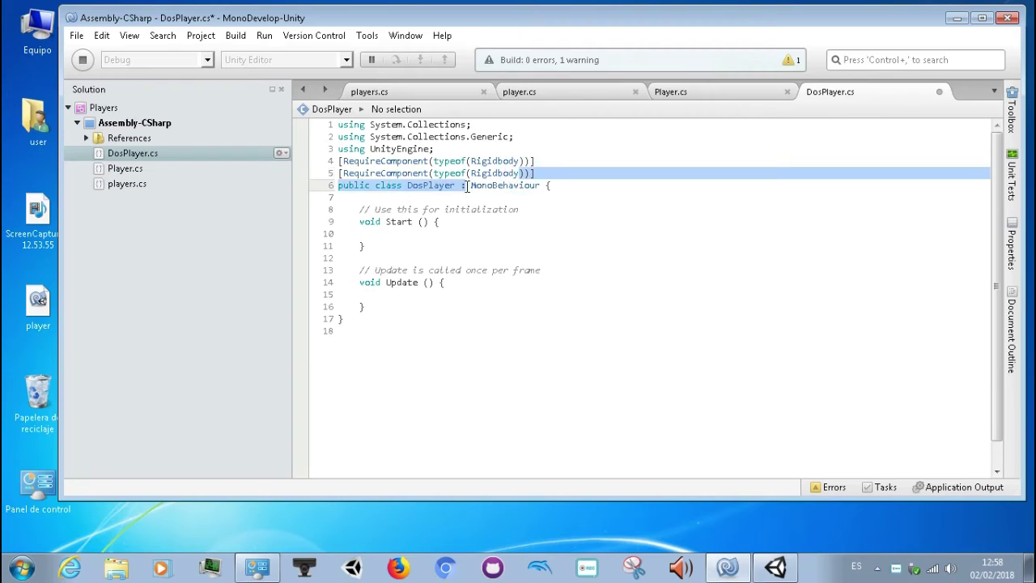
pyautogui.doubleClick(493, 172)
pyautogui.write('c')
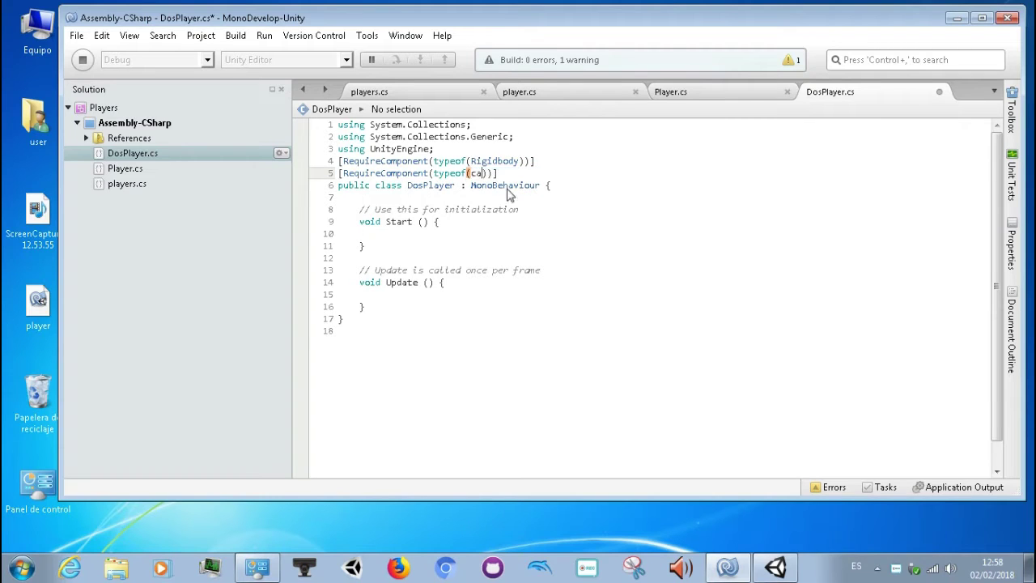
pyautogui.write('a')
pyautogui.write('p')
pyautogui.click(518, 197)
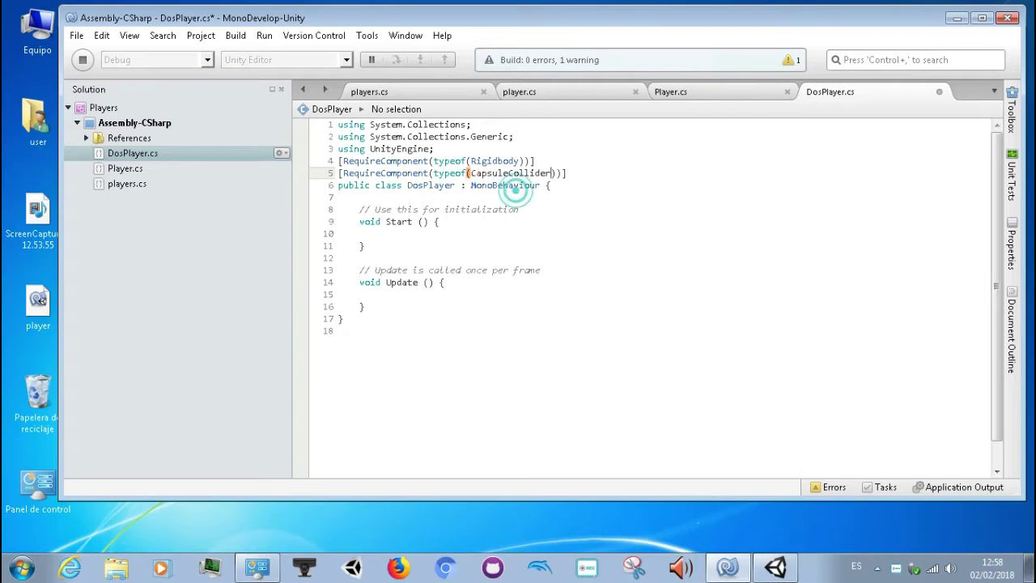
pyautogui.click(572, 173)
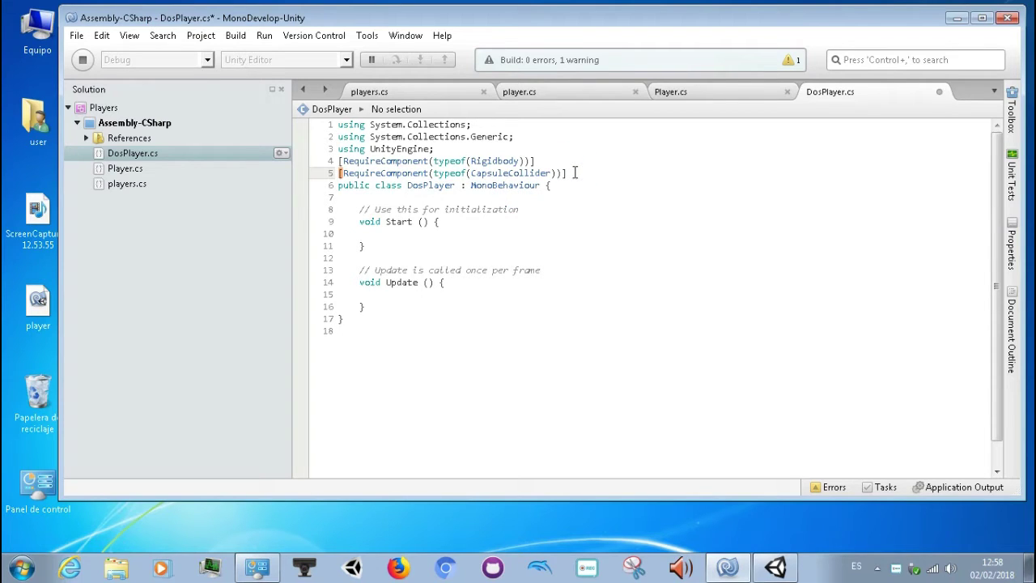
pyautogui.hotkey('ctrl', 's')
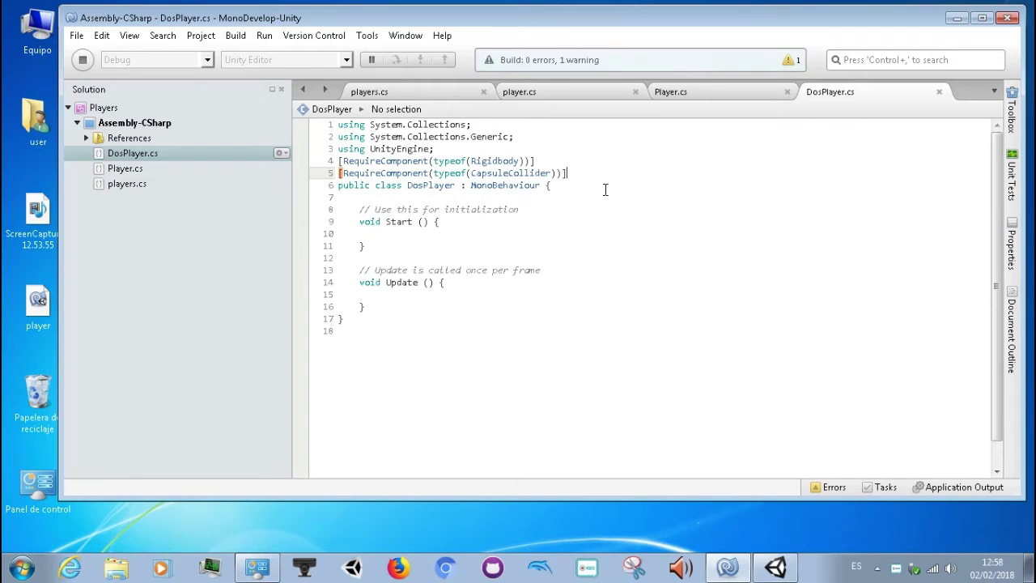
pyautogui.press('Down')
pyautogui.press('Down')
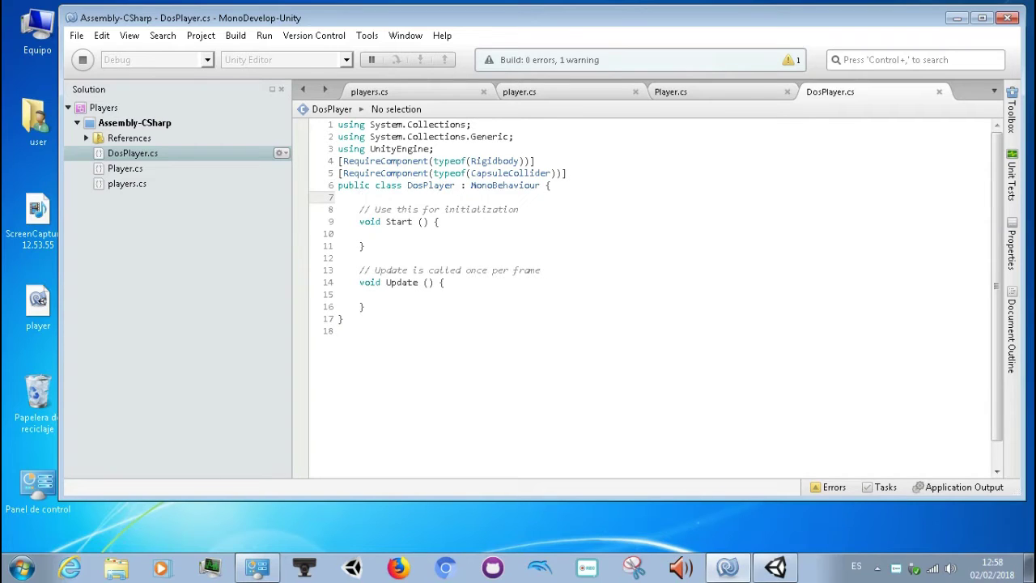
# Delete the Start method and template comments, and put Update's opening brace on its own line
pyautogui.press('Delete')
pyautogui.press('Delete')
pyautogui.press('Delete')
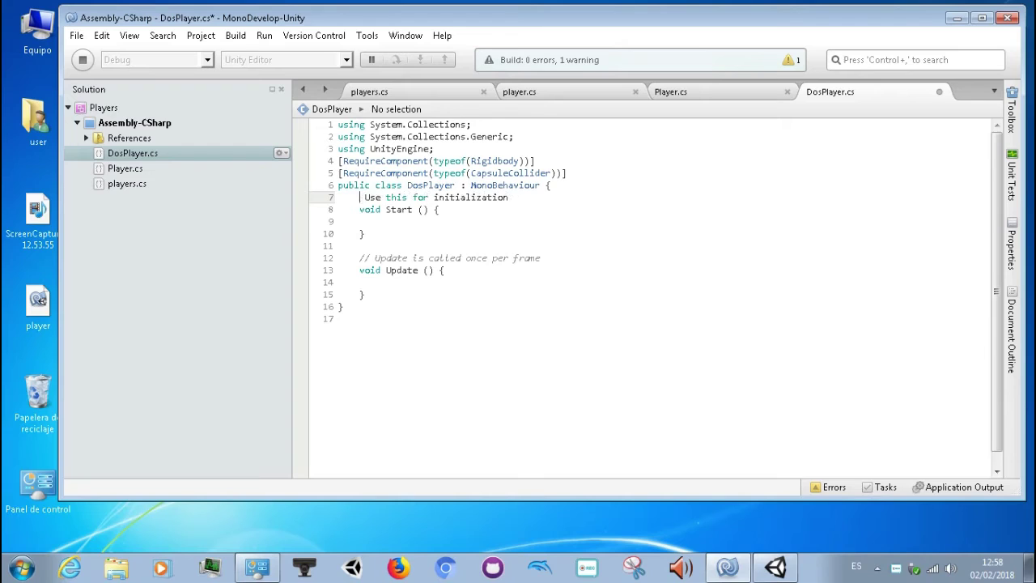
pyautogui.keyDown('shift'); pyautogui.click(380, 241); pyautogui.keyUp('shift')
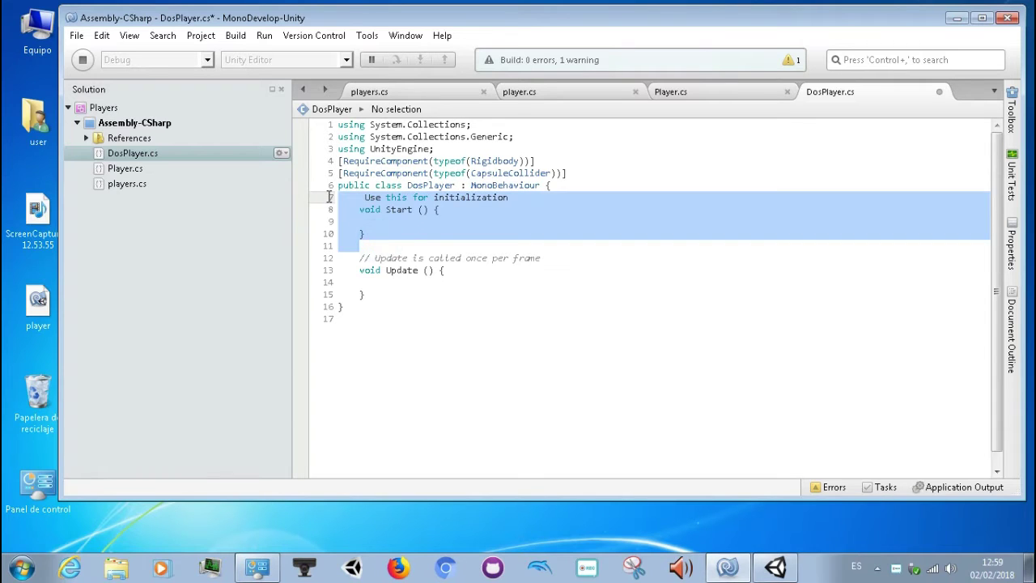
pyautogui.press('Delete')
pyautogui.press('Delete')
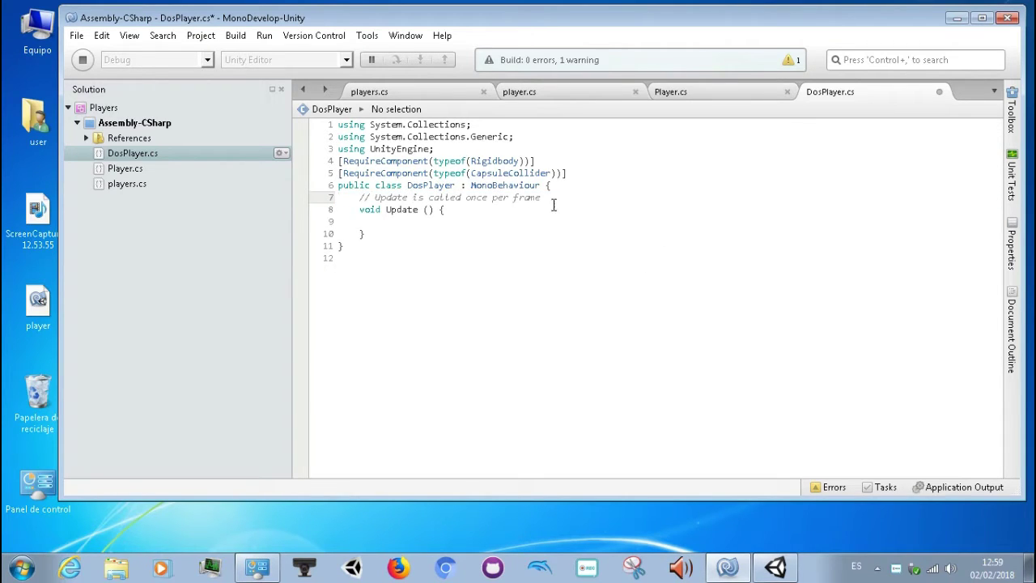
pyautogui.moveTo(557, 199); pyautogui.dragTo(307, 195)
pyautogui.press('Delete')
pyautogui.press('Delete')
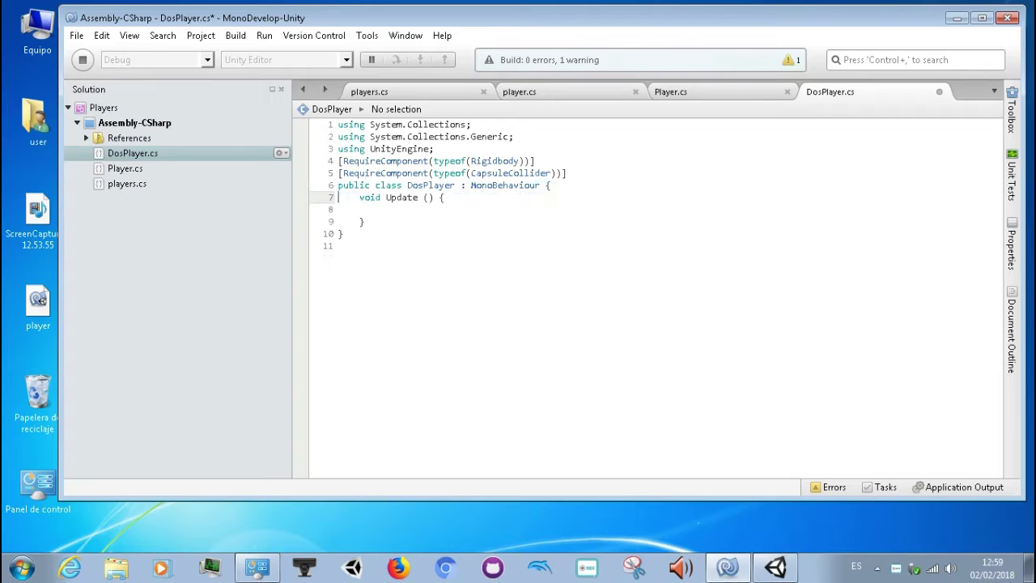
pyautogui.press('Return')
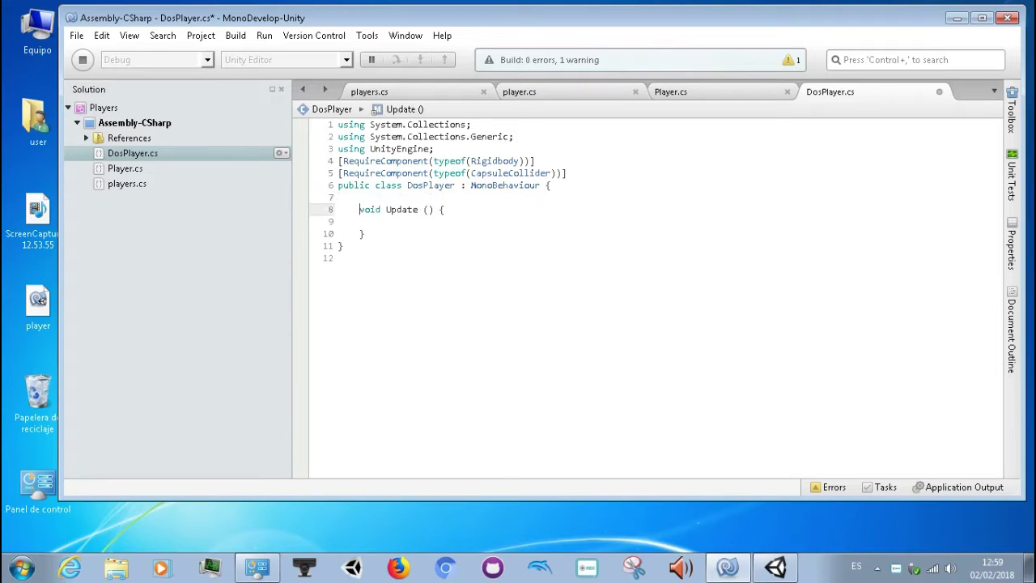
pyautogui.click(441, 215)
pyautogui.click(437, 210)
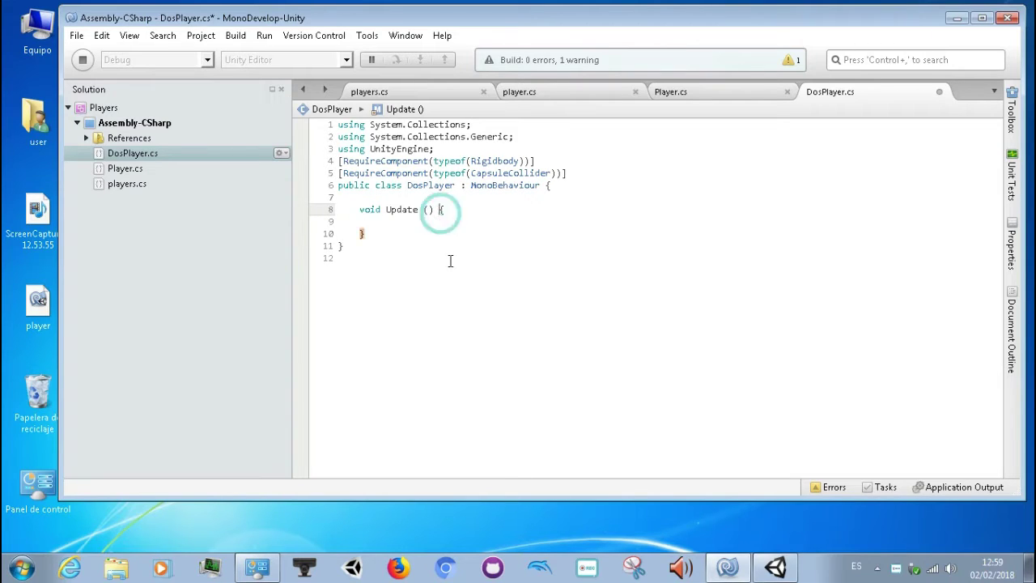
pyautogui.press('Return')
pyautogui.click(380, 235)
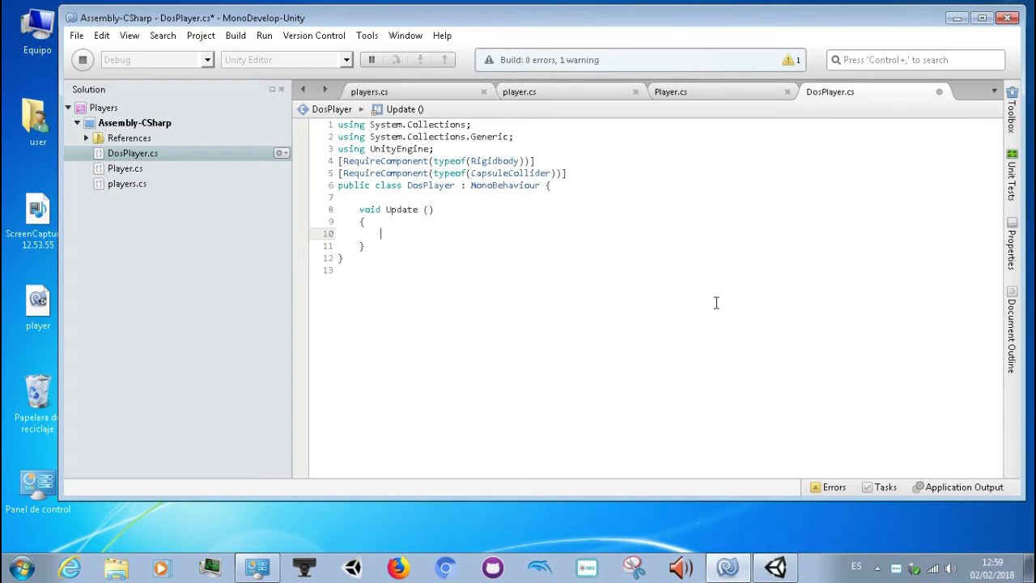
# Write Move(); inside Update and add a new line after the Update method
pyautogui.write('mo')
pyautogui.write('vem')
pyautogui.press('BackSpace')
pyautogui.press('BackSpace')
pyautogui.press('BackSpace')
pyautogui.press('BackSpace')
pyautogui.press('BackSpace')
pyautogui.write('Mo')
pyautogui.write('ve')
pyautogui.write('()')
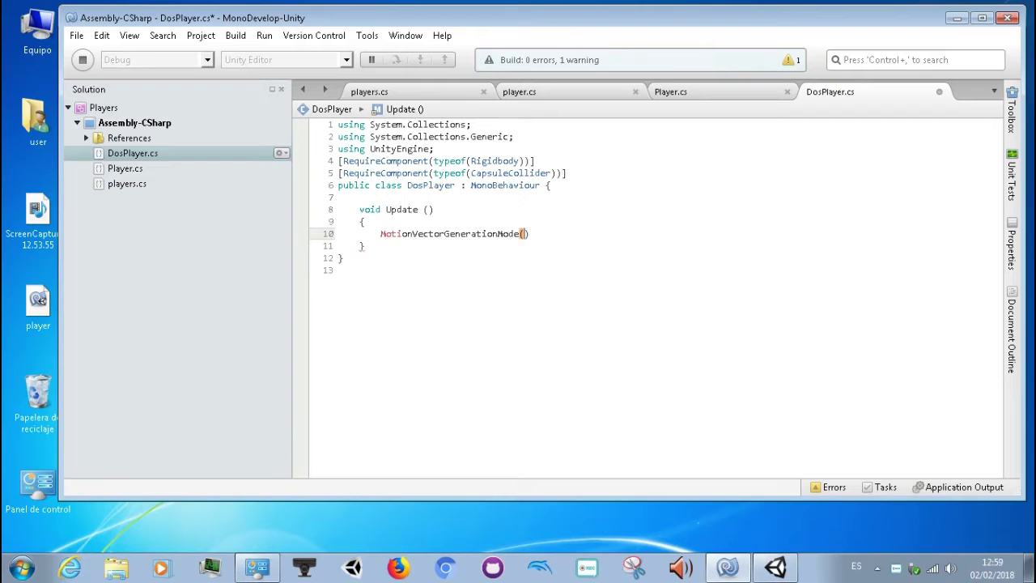
pyautogui.press('BackSpace')
pyautogui.press('BackSpace')
pyautogui.press('BackSpace')
pyautogui.press('BackSpace')
pyautogui.press('BackSpace')
pyautogui.press('BackSpace')
pyautogui.press('BackSpace')
pyautogui.press('BackSpace')
pyautogui.press('BackSpace')
pyautogui.press('BackSpace')
pyautogui.press('BackSpace')
pyautogui.press('BackSpace')
pyautogui.press('BackSpace')
pyautogui.press('BackSpace')
pyautogui.press('BackSpace')
pyautogui.press('BackSpace')
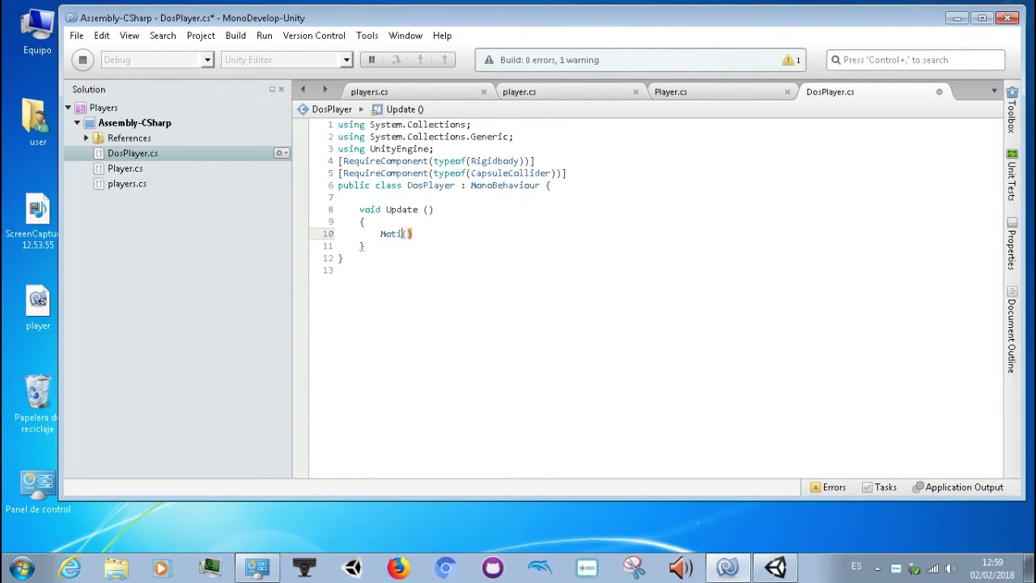
pyautogui.press('BackSpace')
pyautogui.press('BackSpace')
pyautogui.write('ov')
pyautogui.write('e()')
pyautogui.write(';')
pyautogui.click(366, 246)
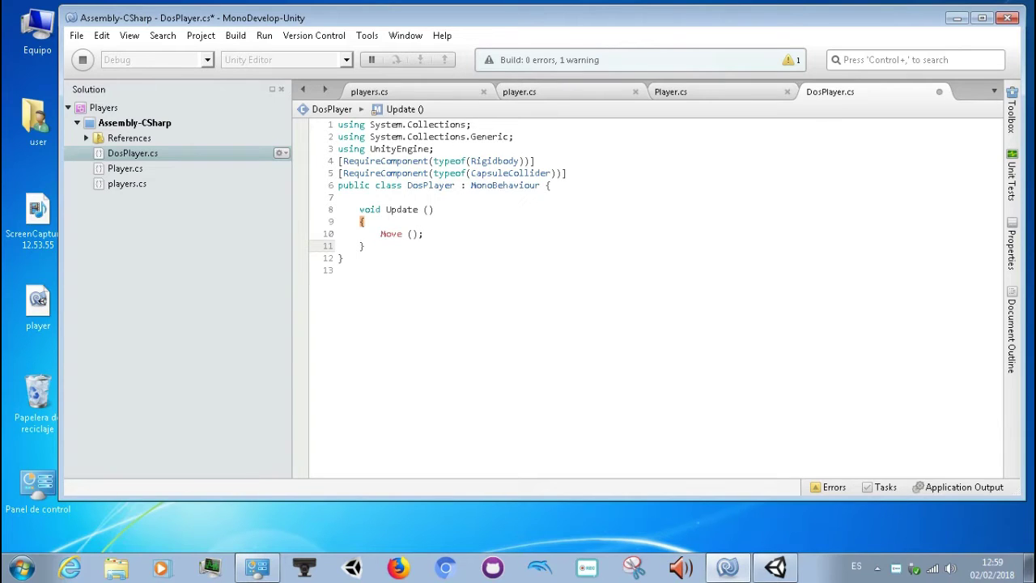
pyautogui.click(343, 258)
pyautogui.click(366, 245)
pyautogui.press('Return')
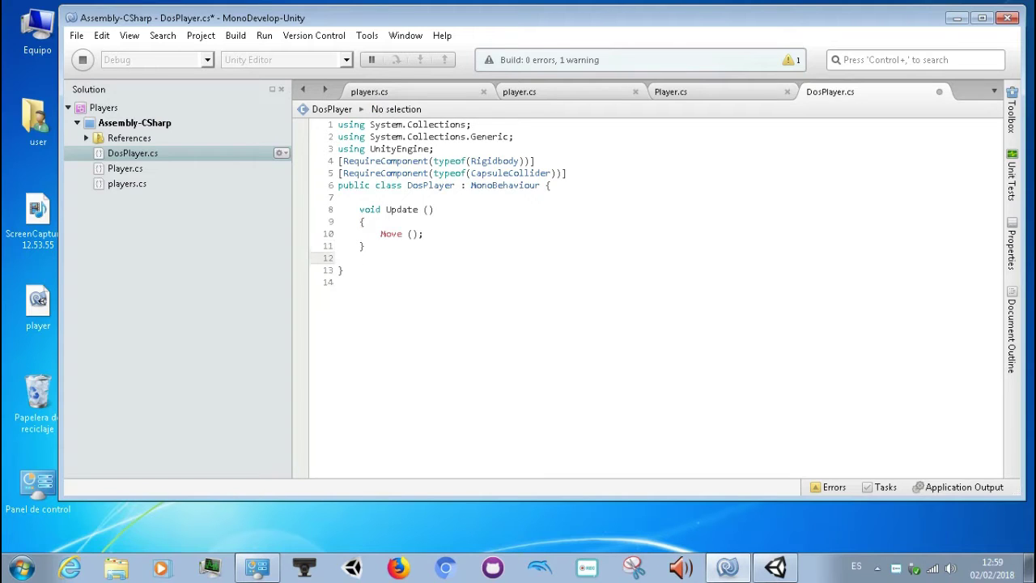
# Declare public void Move() below Update with an empty braced body
pyautogui.write('p')
pyautogui.write('ublic ')
pyautogui.write('voidf')
pyautogui.press('BackSpace')
pyautogui.write('M')
pyautogui.write('ove')
pyautogui.write('()(')
pyautogui.press('BackSpace')
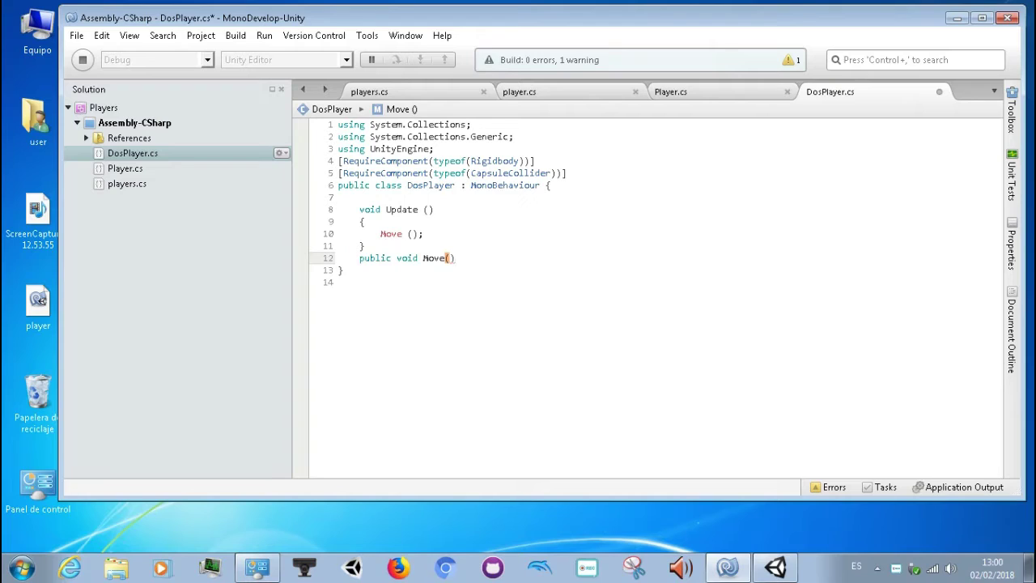
pyautogui.press('Return')
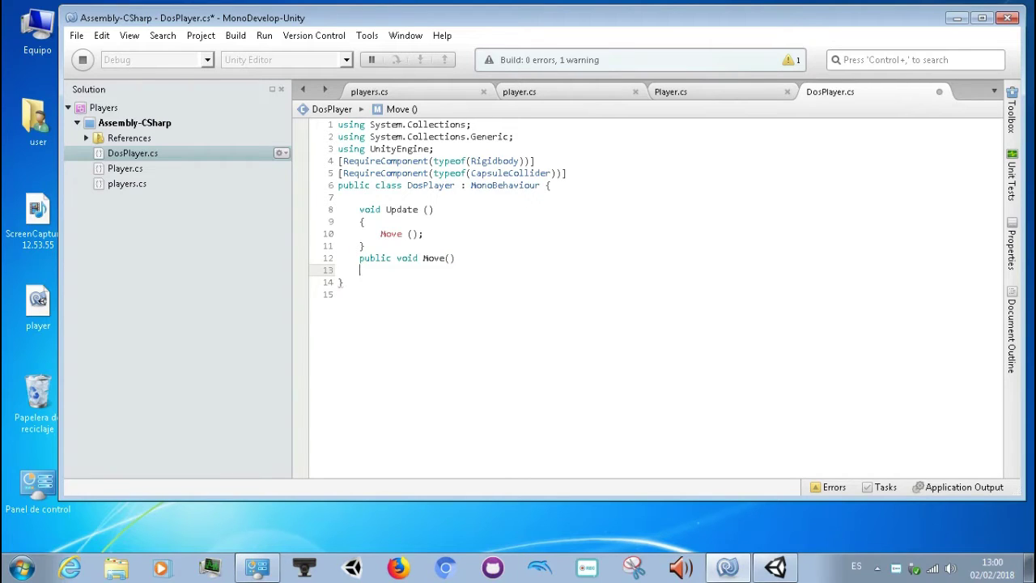
pyautogui.write('{')
pyautogui.click(363, 270)
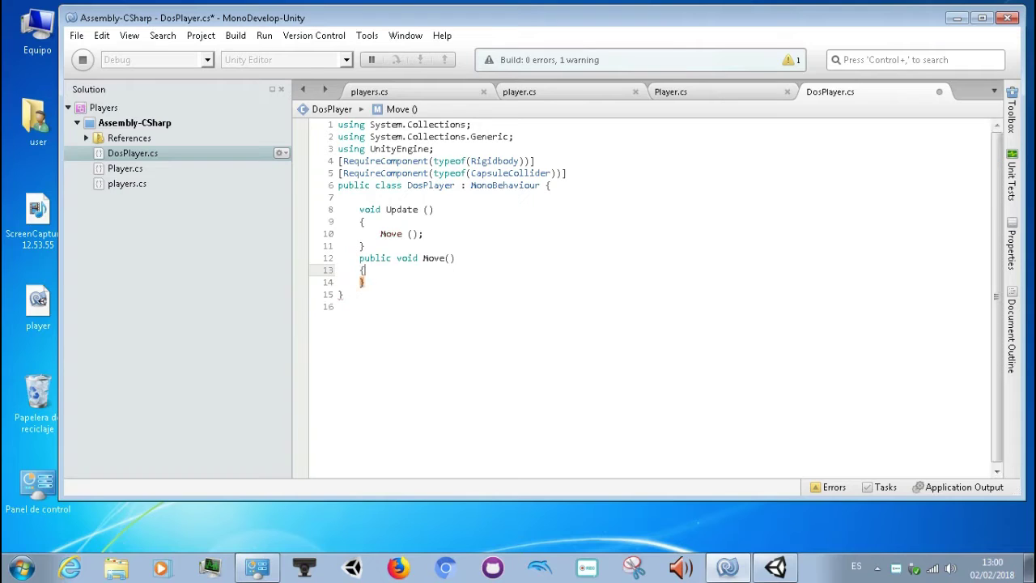
pyautogui.press('Return')
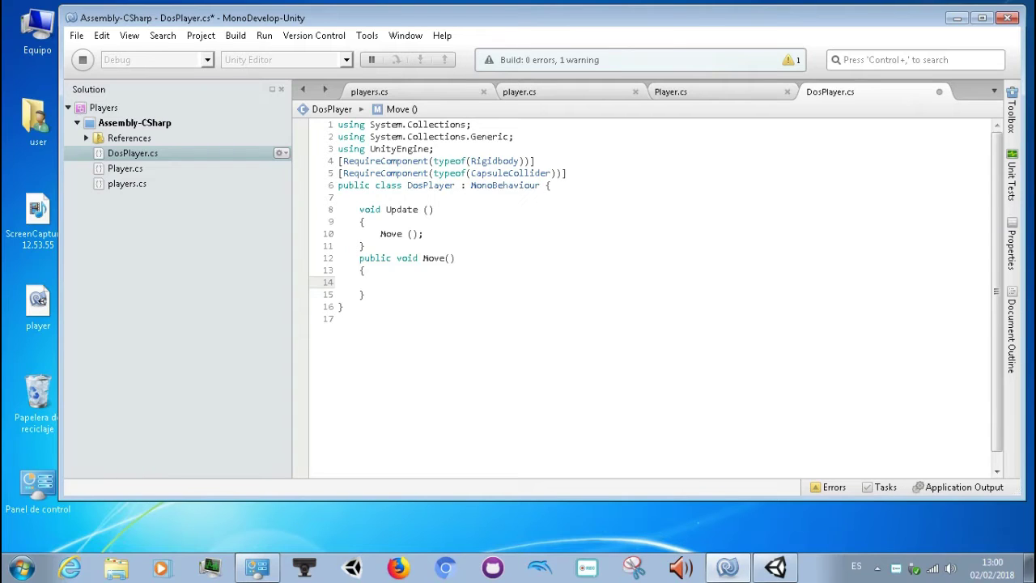
# Navigate between the Move call and Move body, ending on the blank line below the class declaration
pyautogui.press('Up')
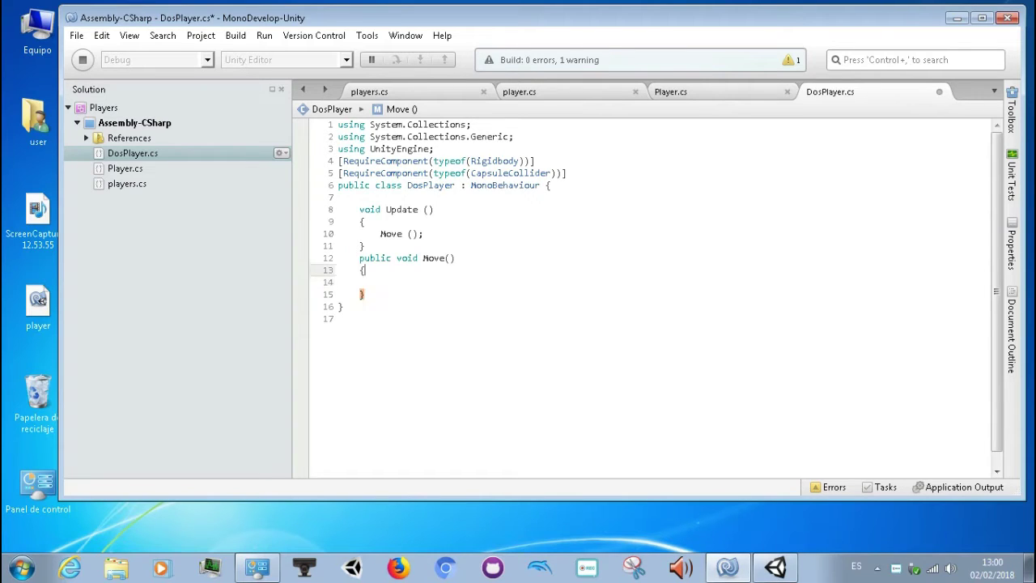
pyautogui.press('Up')
pyautogui.press('Up')
pyautogui.press('Up')
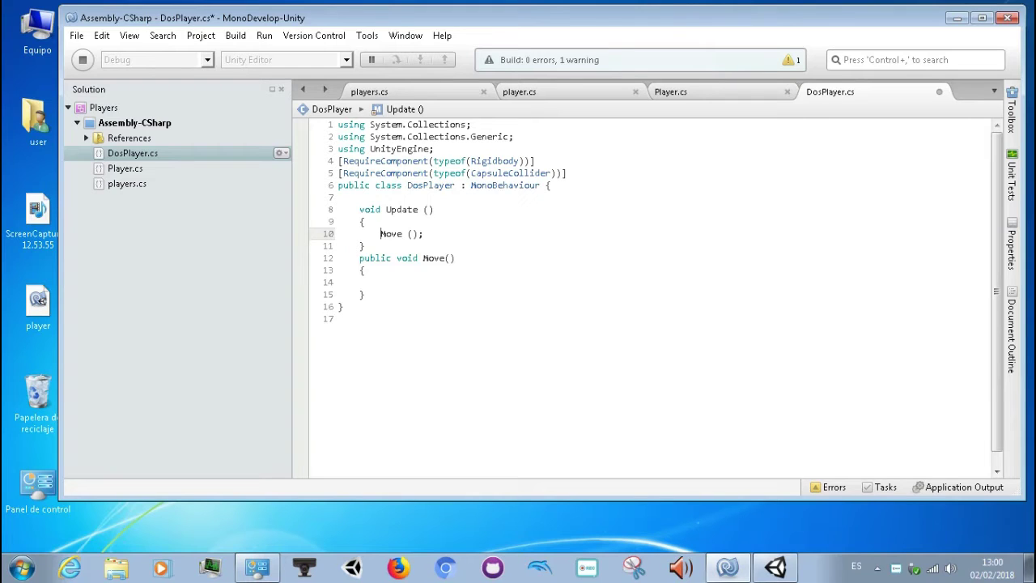
pyautogui.press('Right')
pyautogui.press('Right')
pyautogui.press('Right')
pyautogui.click(366, 246)
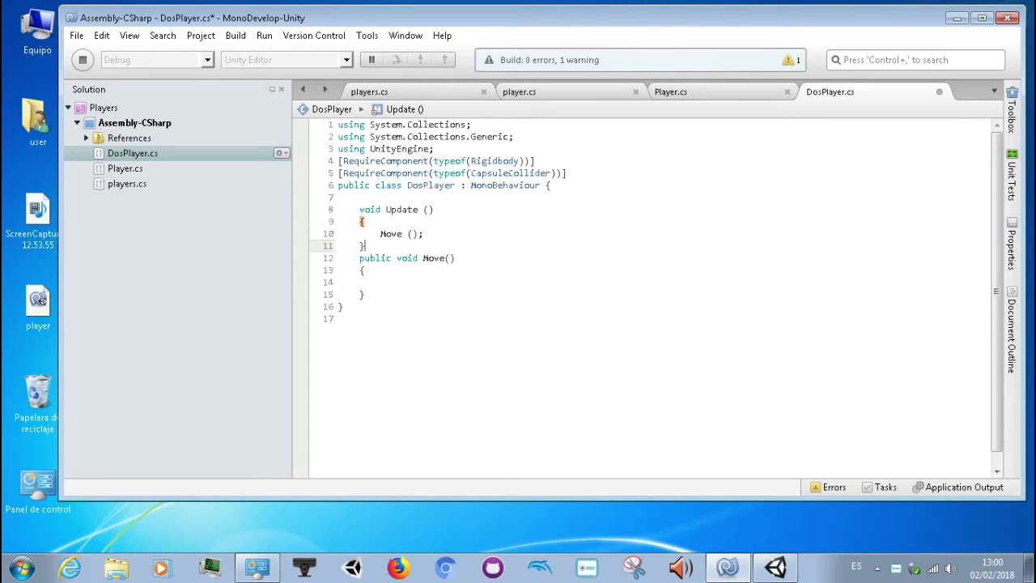
pyautogui.press('Down')
pyautogui.press('Down')
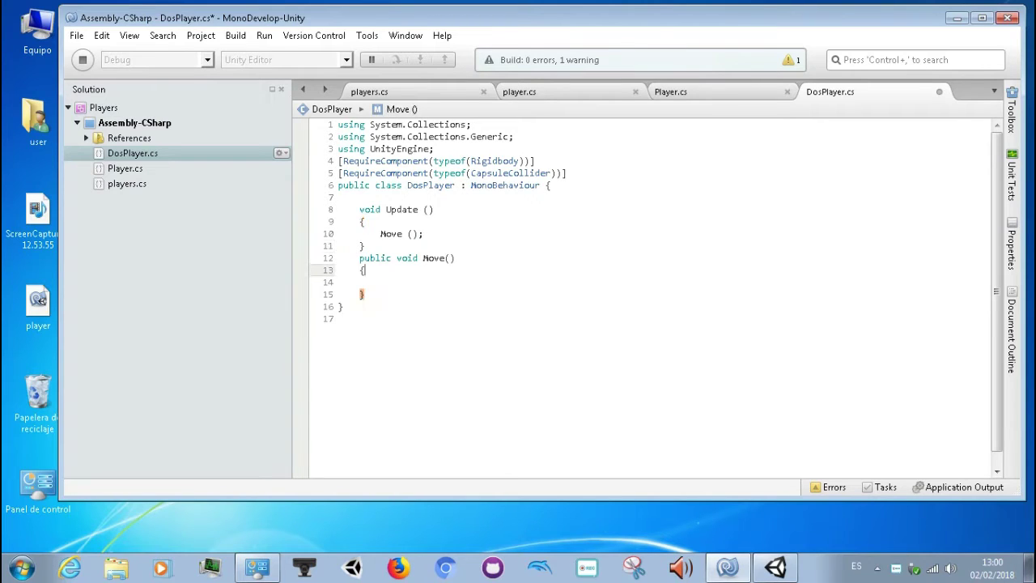
pyautogui.press('Down')
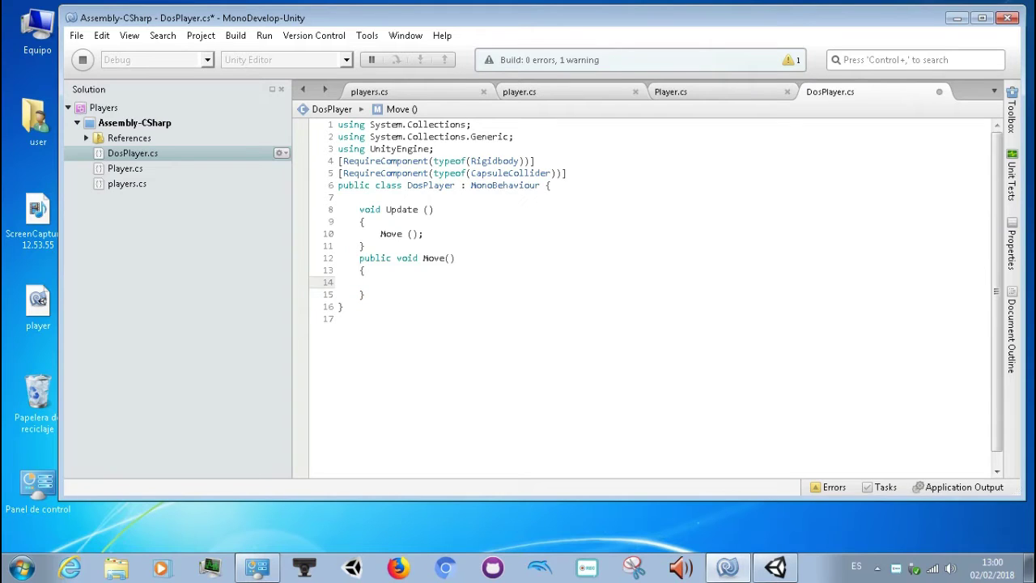
pyautogui.press('Up')
pyautogui.press('Up')
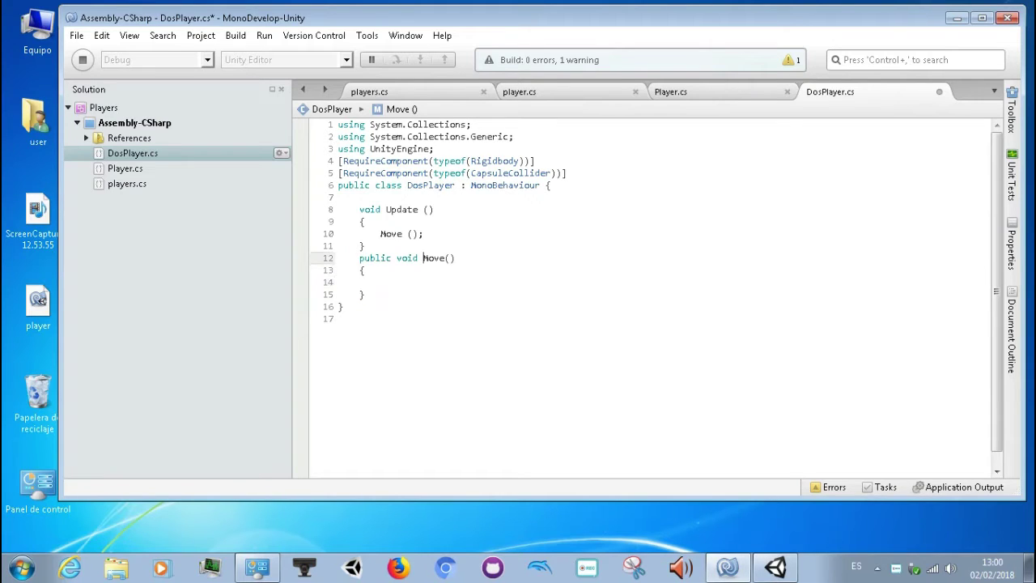
pyautogui.press('Up')
pyautogui.press('Up')
pyautogui.press('End')
pyautogui.press('Down')
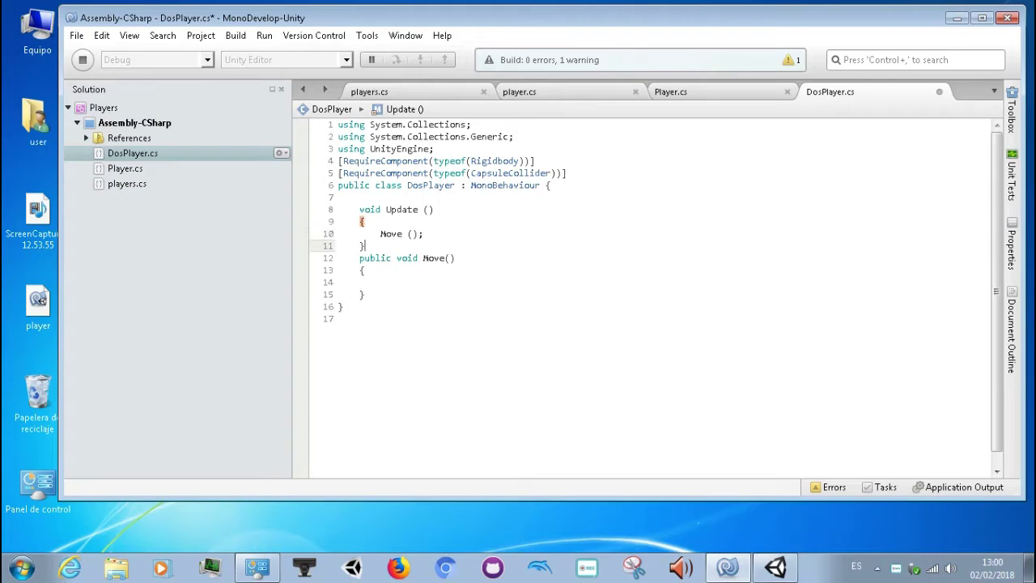
pyautogui.press('Down')
pyautogui.press('Down')
pyautogui.press('Down')
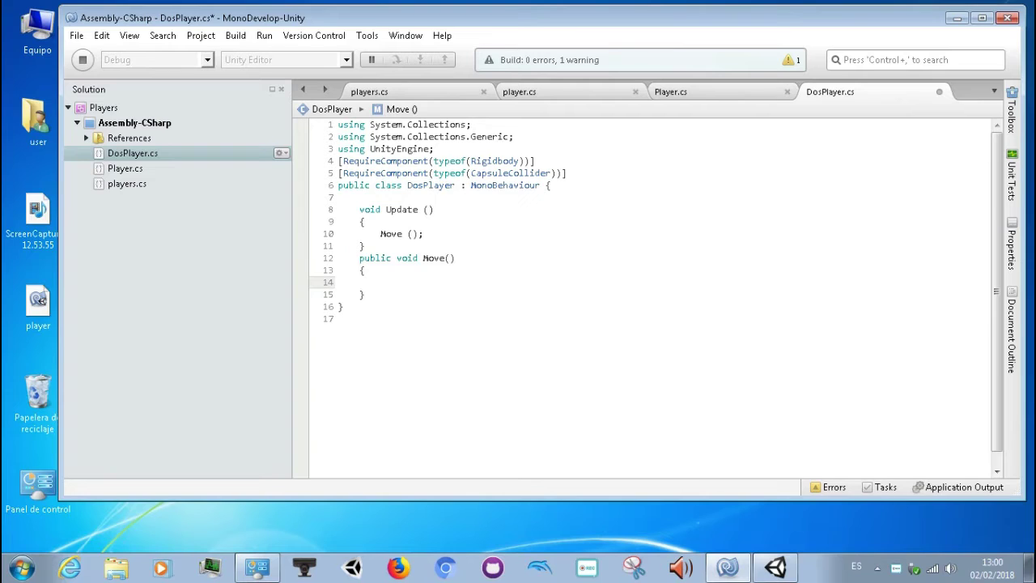
pyautogui.press('Up')
pyautogui.press('Up')
pyautogui.press('Up')
pyautogui.press('Up')
pyautogui.press('Up')
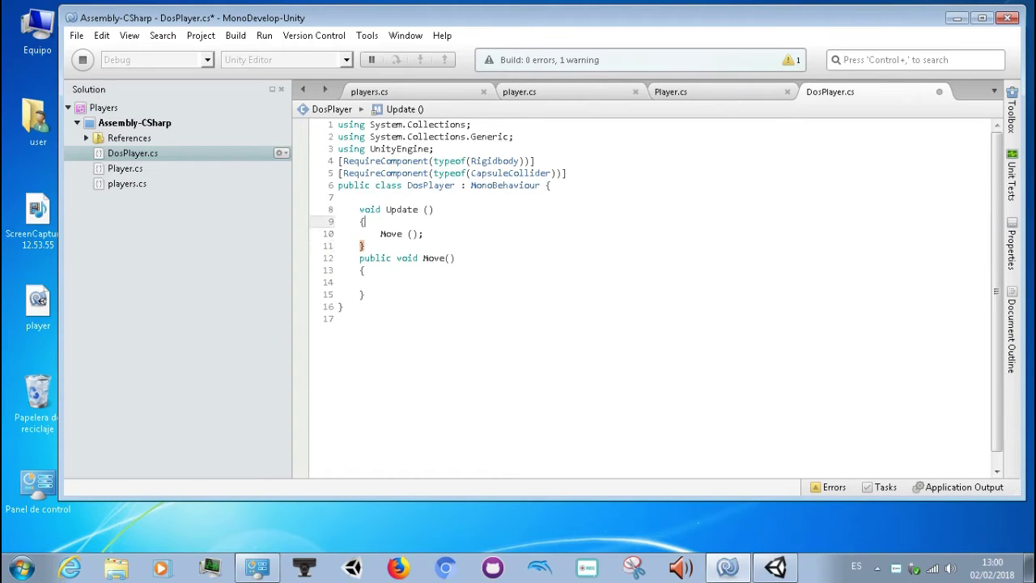
pyautogui.press('Up')
pyautogui.press('Up')
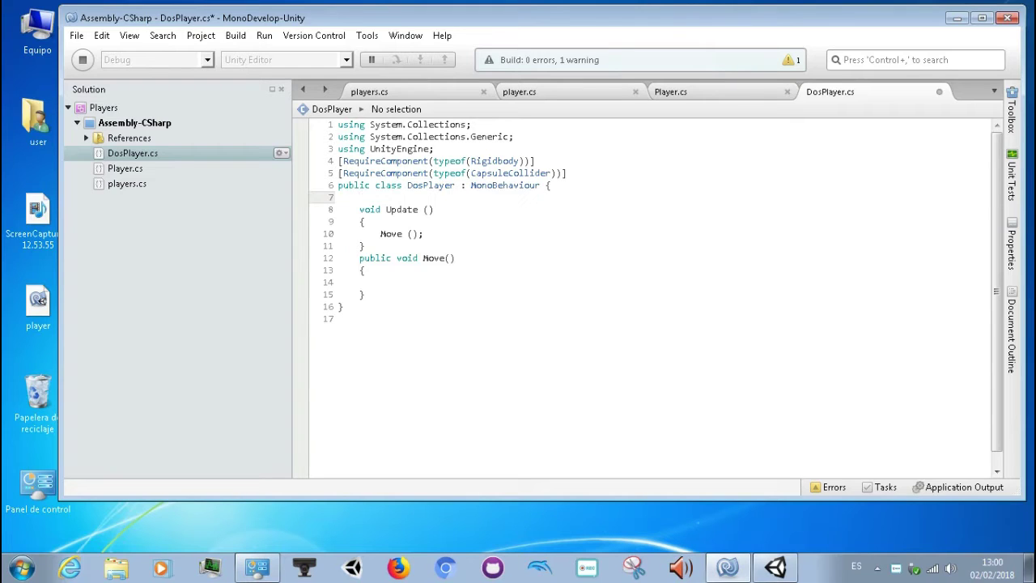
# Declare an int PlayerID; field on line 7
pyautogui.write('ini')
pyautogui.press('BackSpace')
pyautogui.write('t')
pyautogui.write(' p')
pyautogui.write('lay')
pyautogui.write('erI')
pyautogui.write('D')
pyautogui.click(382, 197)
pyautogui.press('BackSpace')
pyautogui.write('P')
pyautogui.write(';')
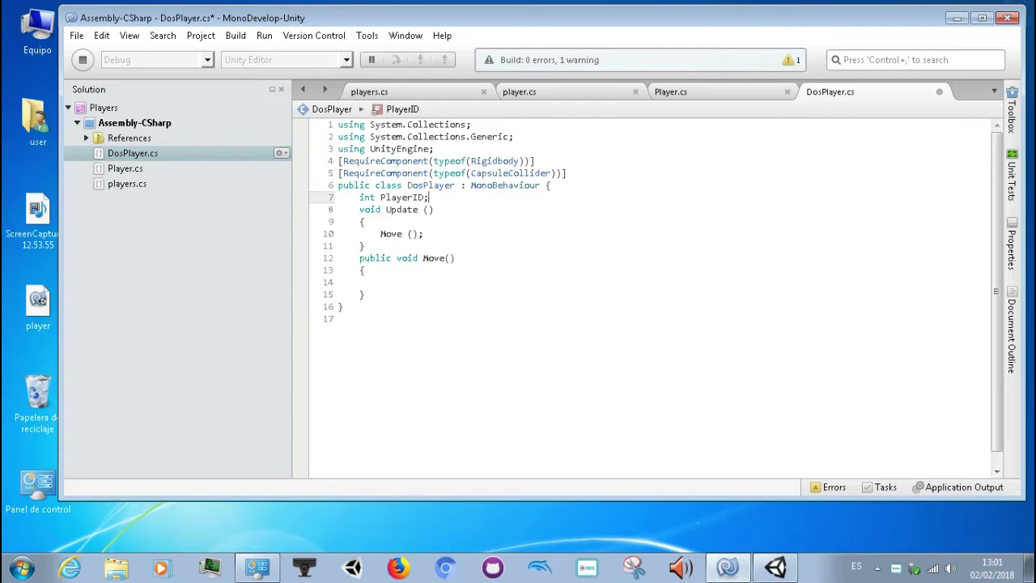
pyautogui.press('Return')
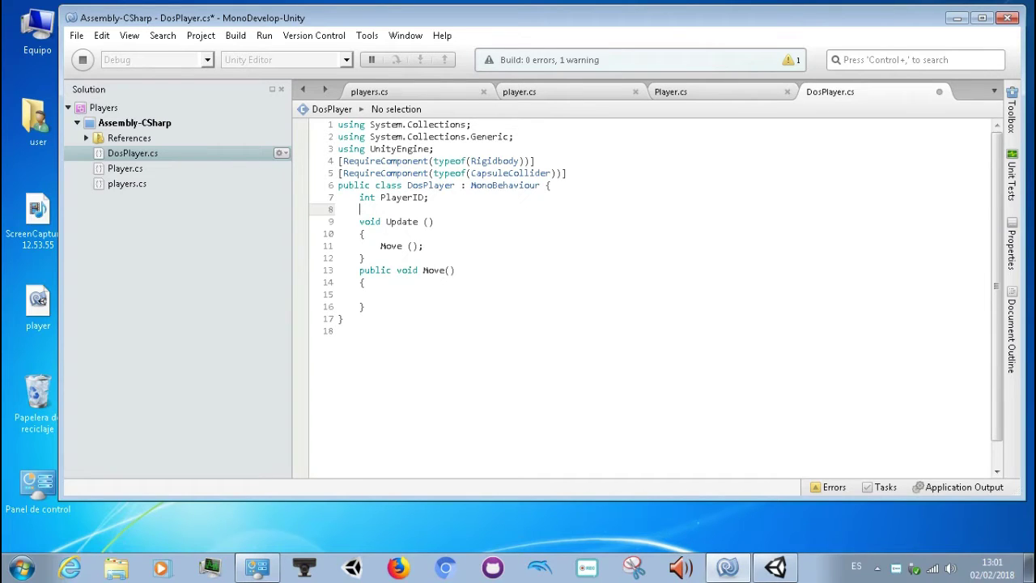
# Add a float speed; field below it, insert a blank line, and save
pyautogui.write('f')
pyautogui.write('loat')
pyautogui.write(' spe')
pyautogui.write('ed')
pyautogui.write(';')
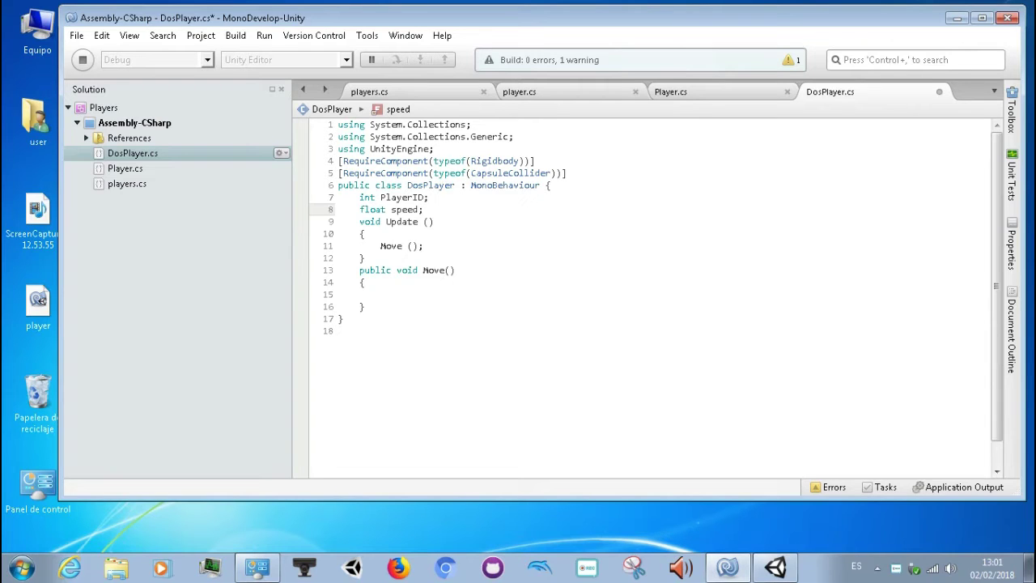
pyautogui.click(428, 197)
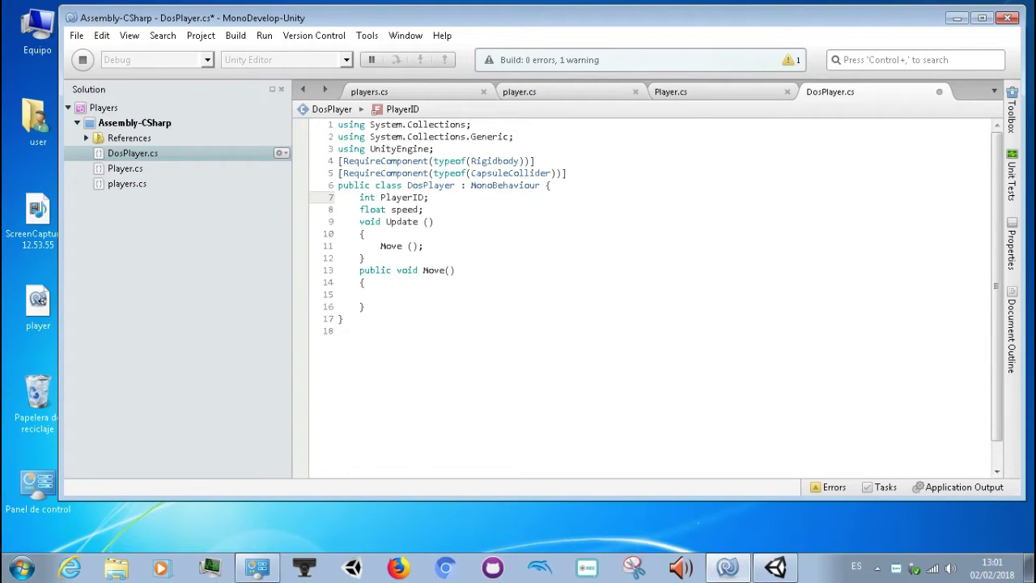
pyautogui.click(338, 209)
pyautogui.click(429, 197)
pyautogui.click(423, 208)
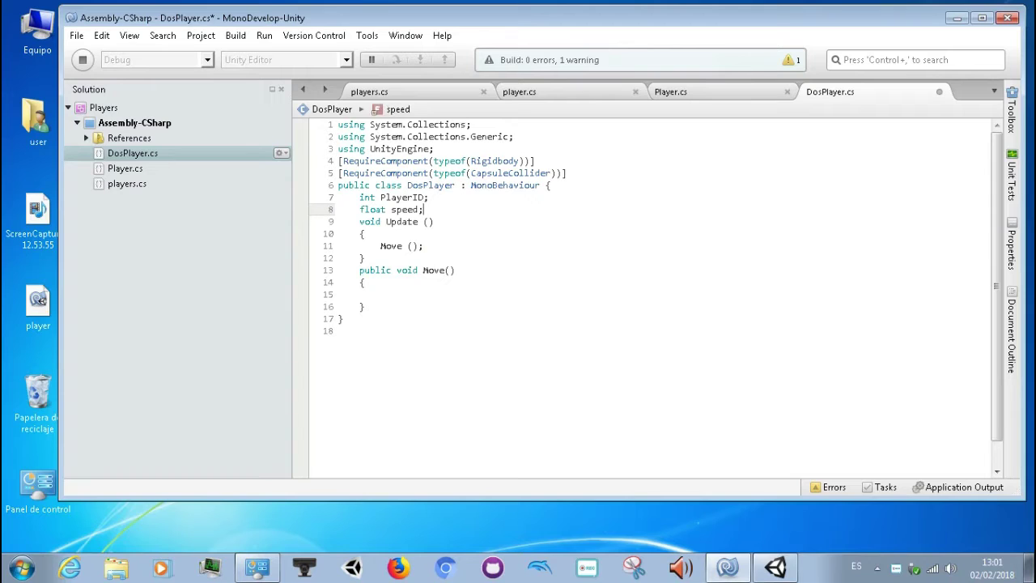
pyautogui.press('Return')
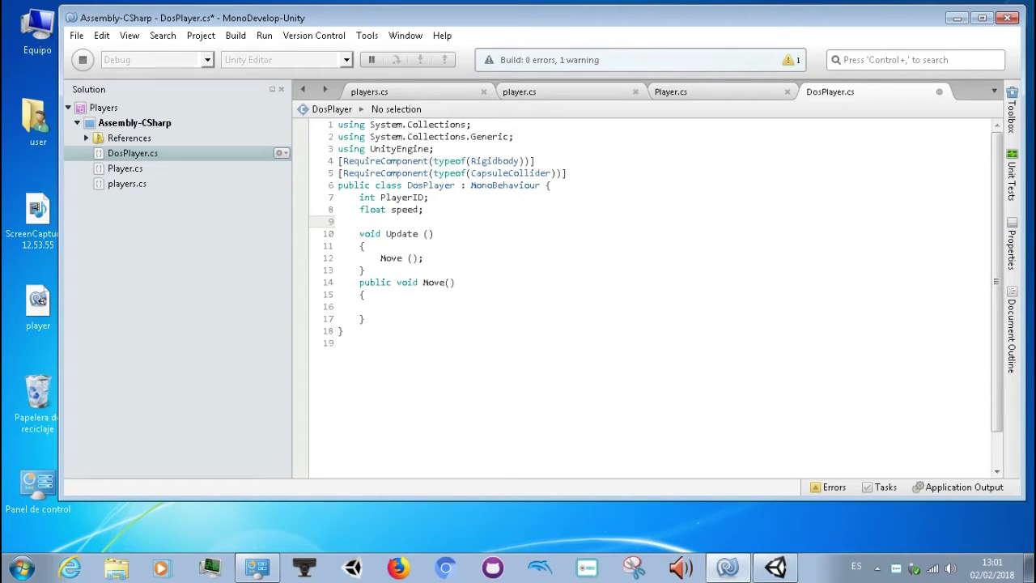
pyautogui.hotkey('ctrl', 's')
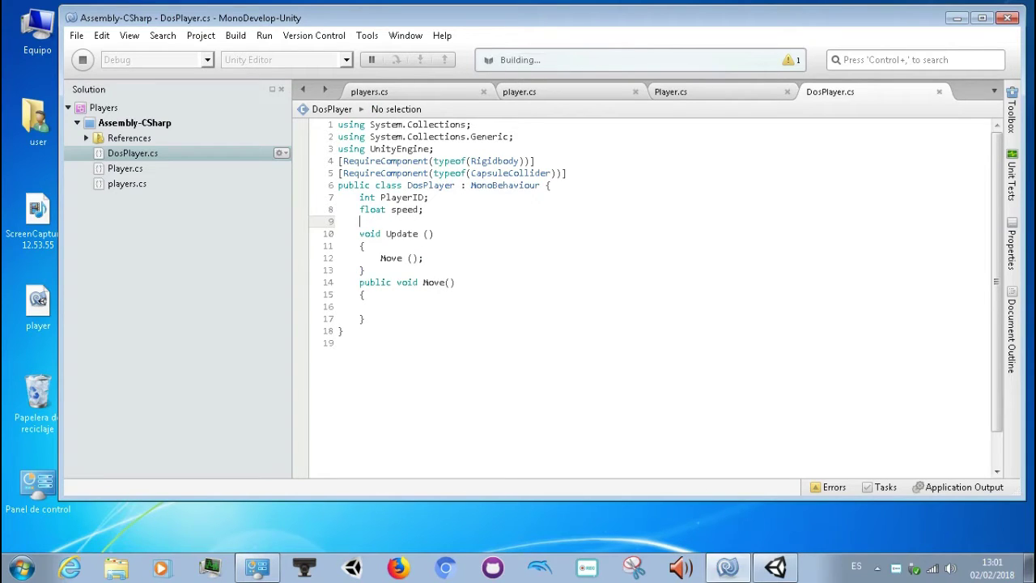
# Initialise PlayerID to 1 and speed to 2f, then save DosPlayer.cs
pyautogui.click(360, 208)
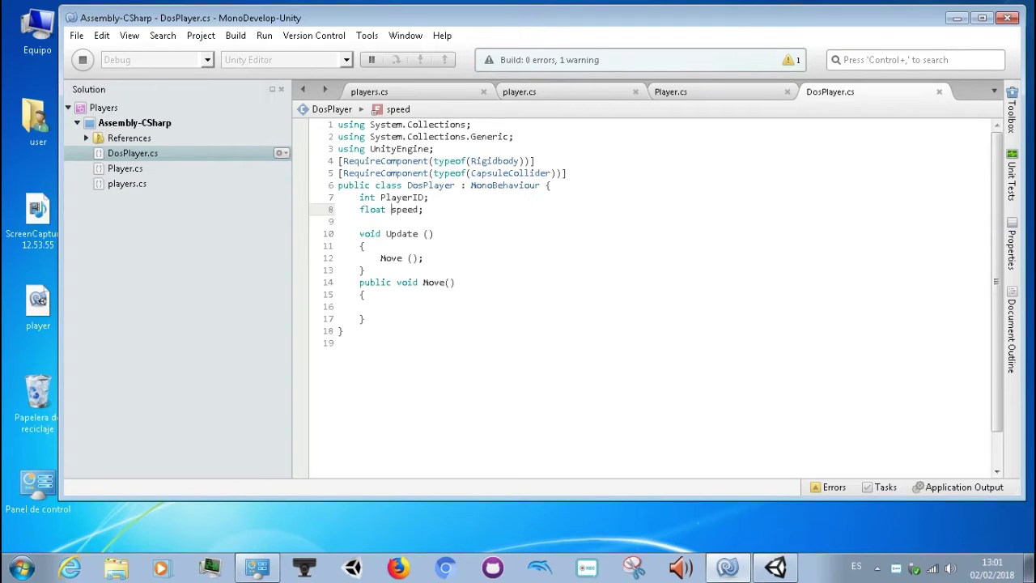
pyautogui.click(426, 196)
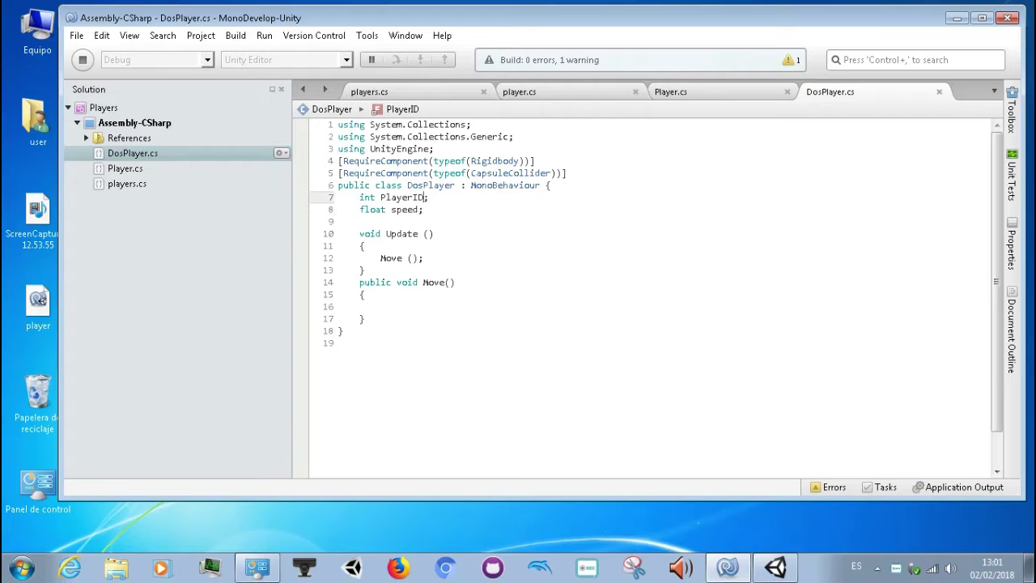
pyautogui.write('=')
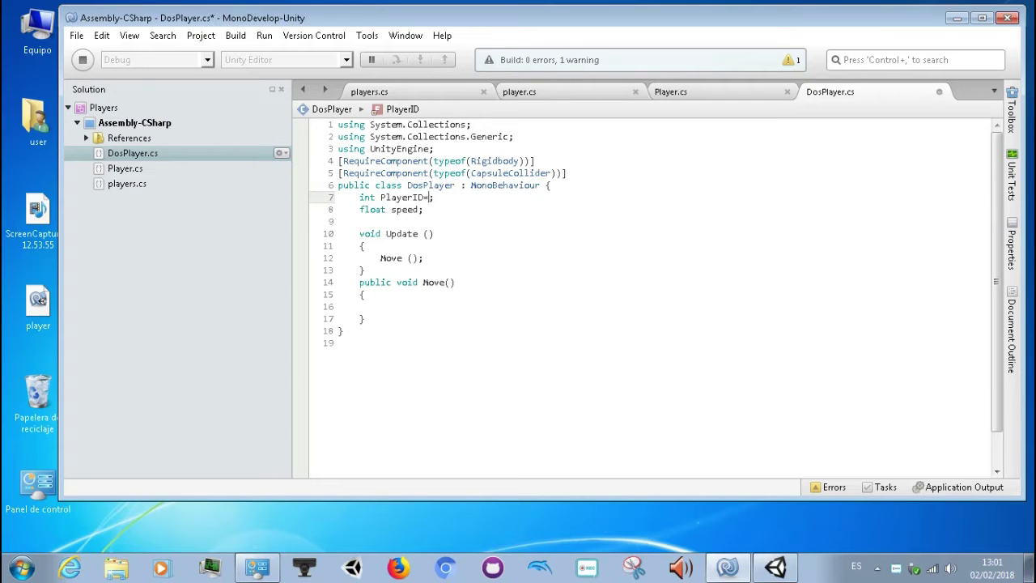
pyautogui.write('1')
pyautogui.click(423, 209)
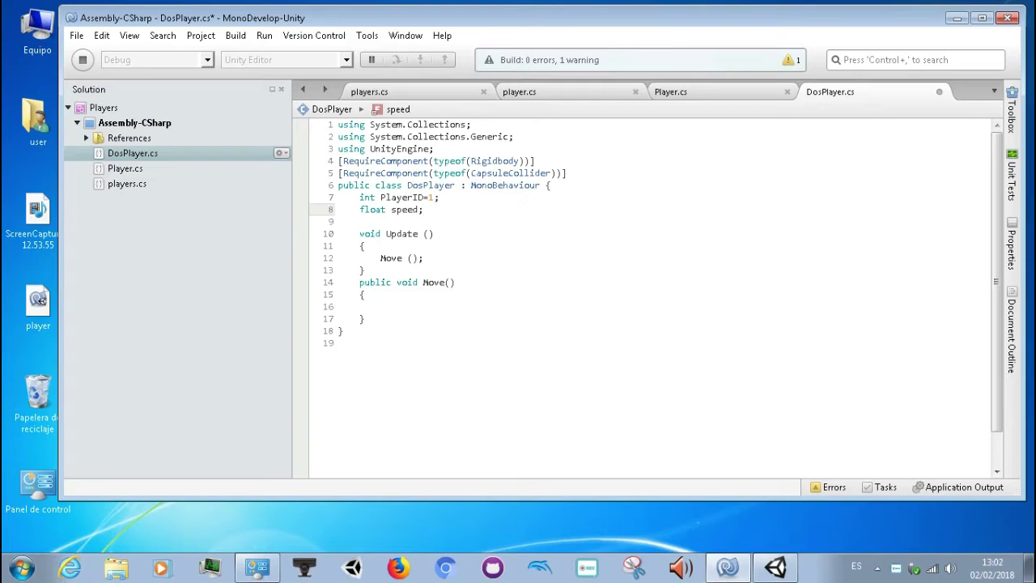
pyautogui.write('=2')
pyautogui.write('f')
pyautogui.press('Up')
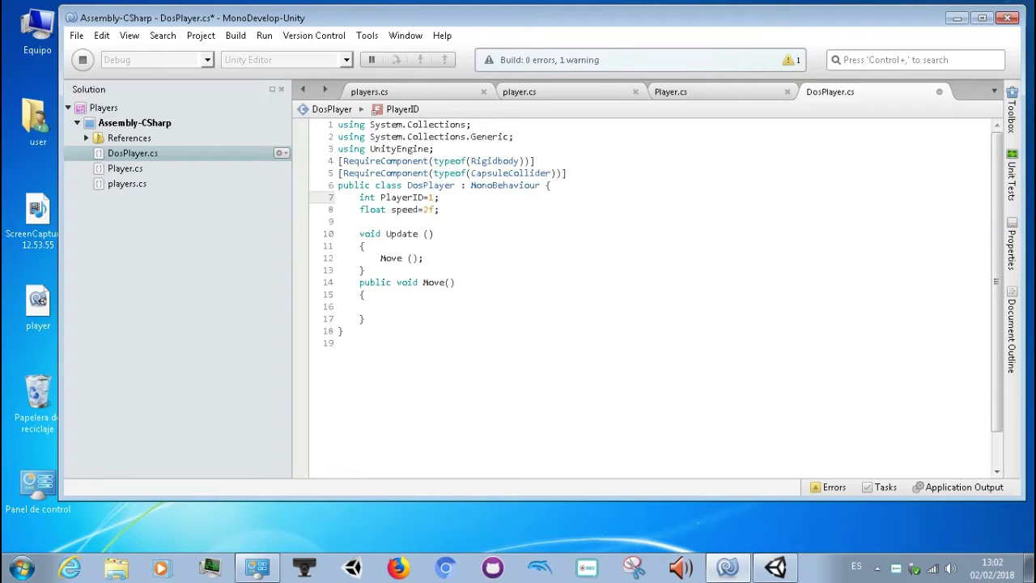
pyautogui.click(440, 210)
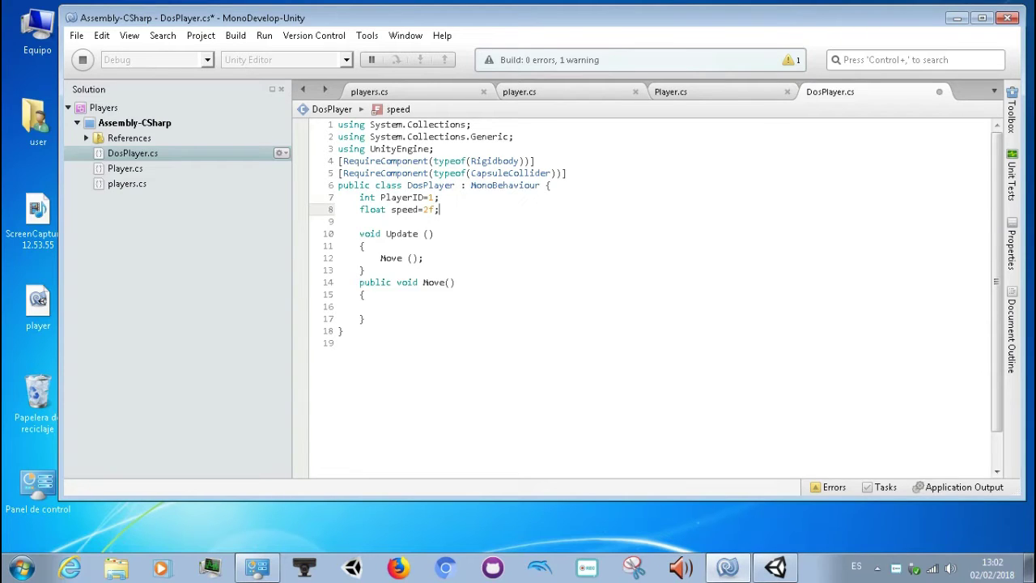
pyautogui.hotkey('ctrl', 's')
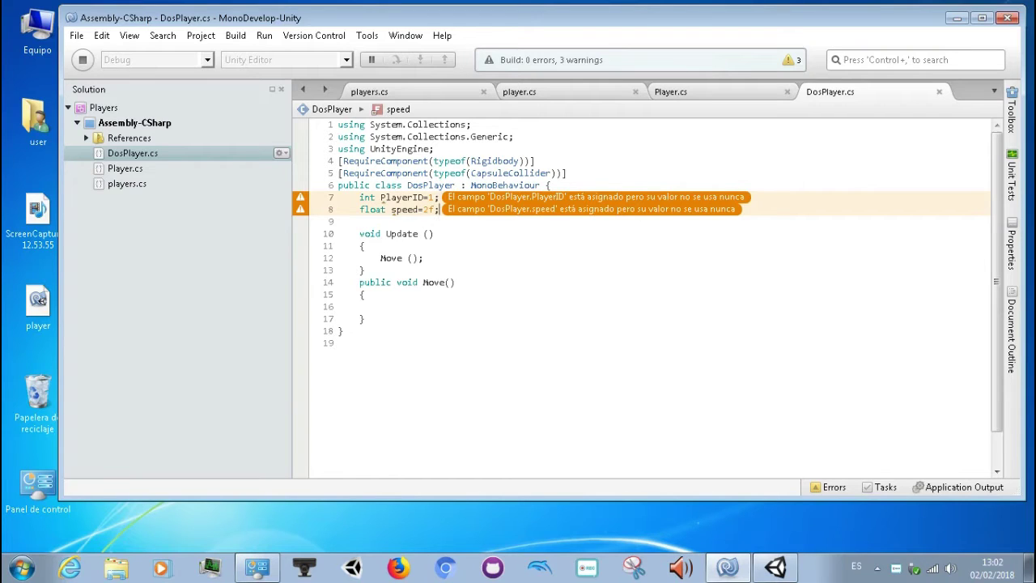
pyautogui.press('Up')
pyautogui.press('Return')
pyautogui.press('Down')
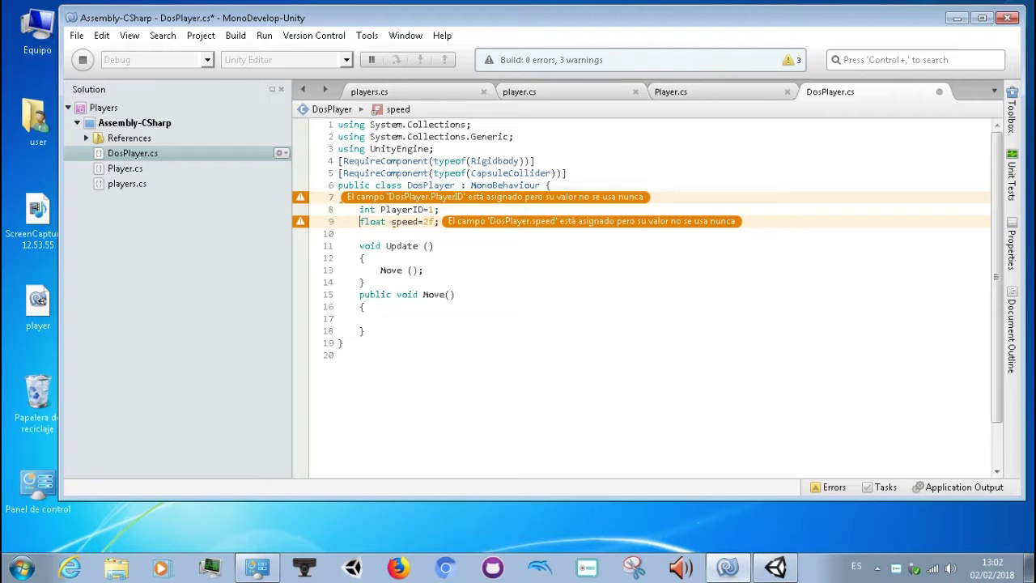
pyautogui.press('Return')
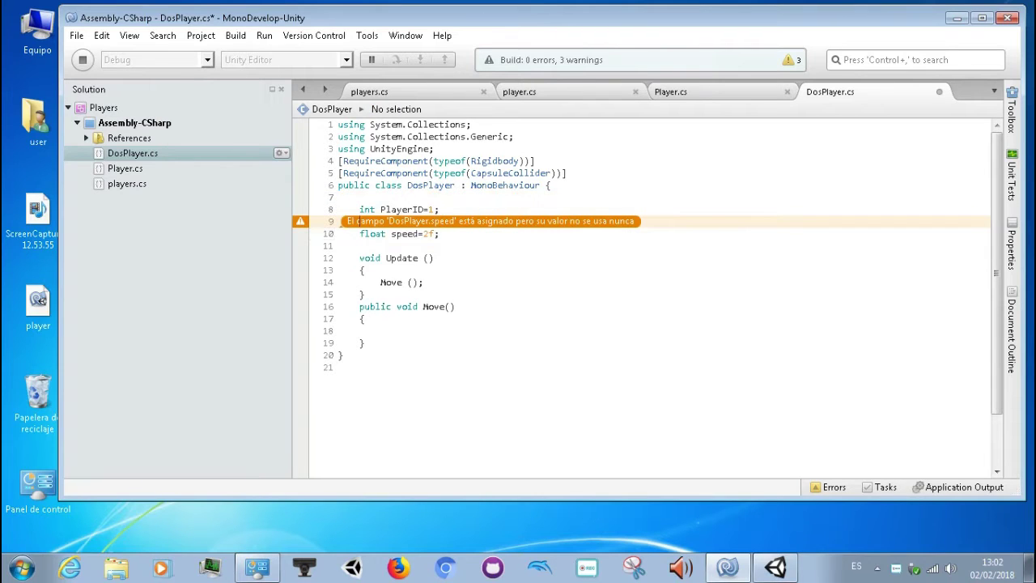
pyautogui.moveTo(418, 135); pyautogui.dragTo(715, 302)
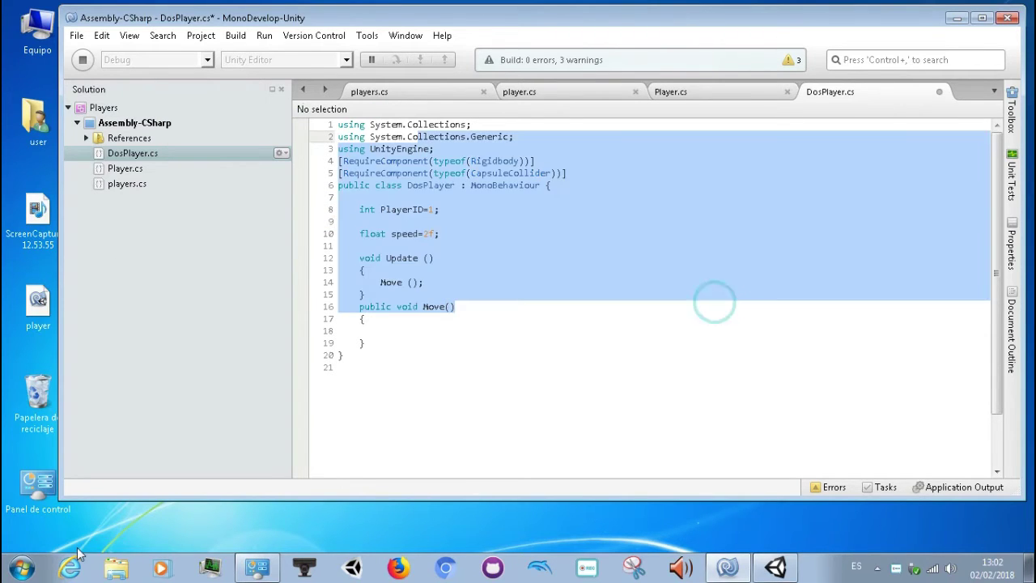
pyautogui.click(485, 343)
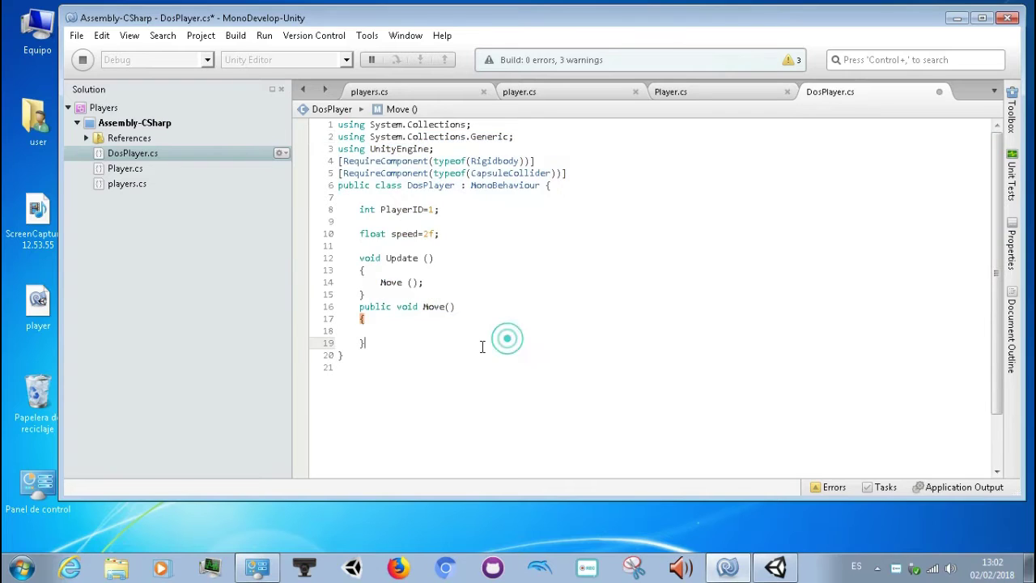
pyautogui.click(575, 90)
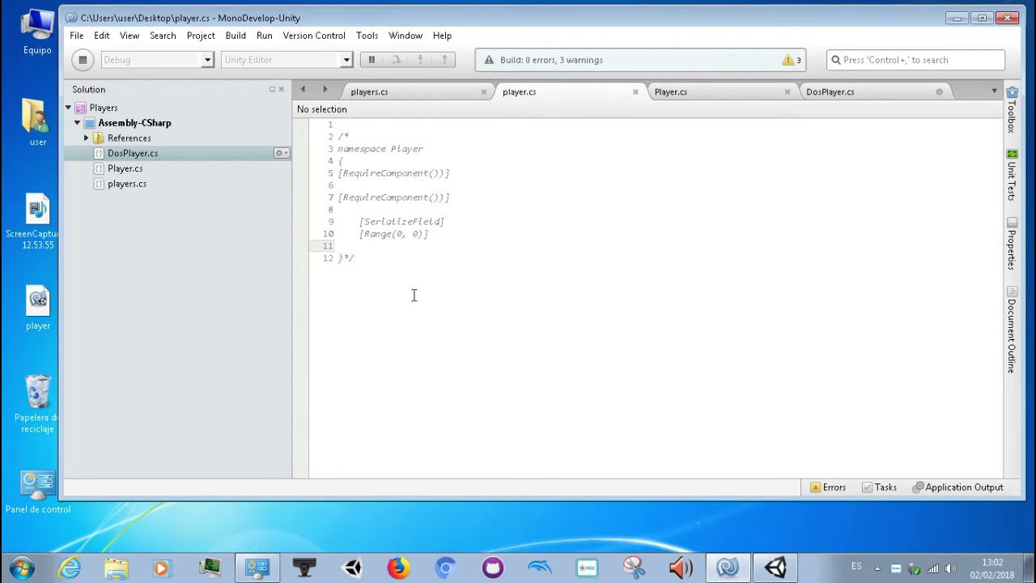
pyautogui.moveTo(435, 233)
pyautogui.mouseDown()
pyautogui.moveTo(344, 223)
pyautogui.moveTo(353, 221)
pyautogui.mouseUp()
pyautogui.hotkey('ctrl', 'c')
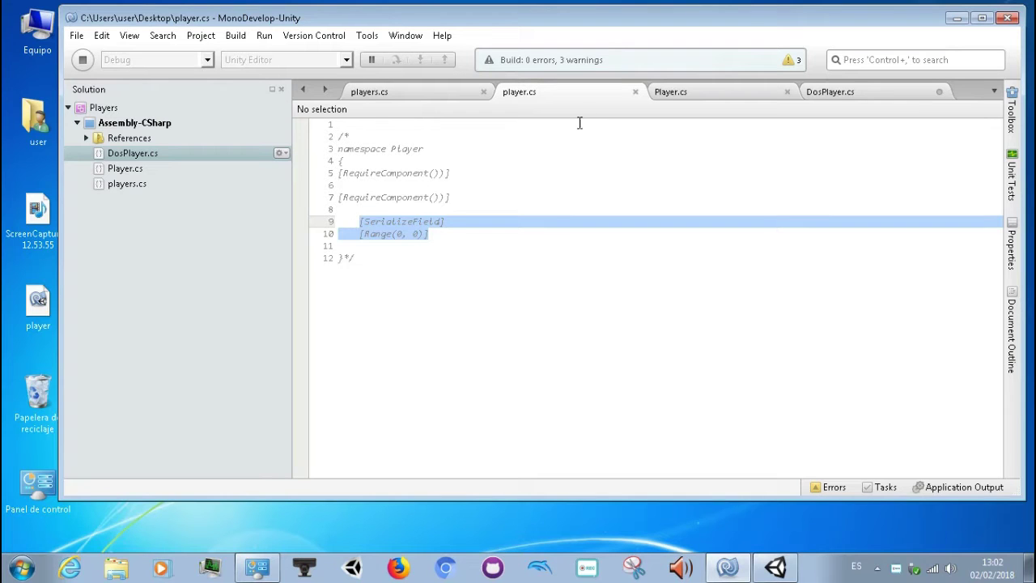
pyautogui.click(840, 91)
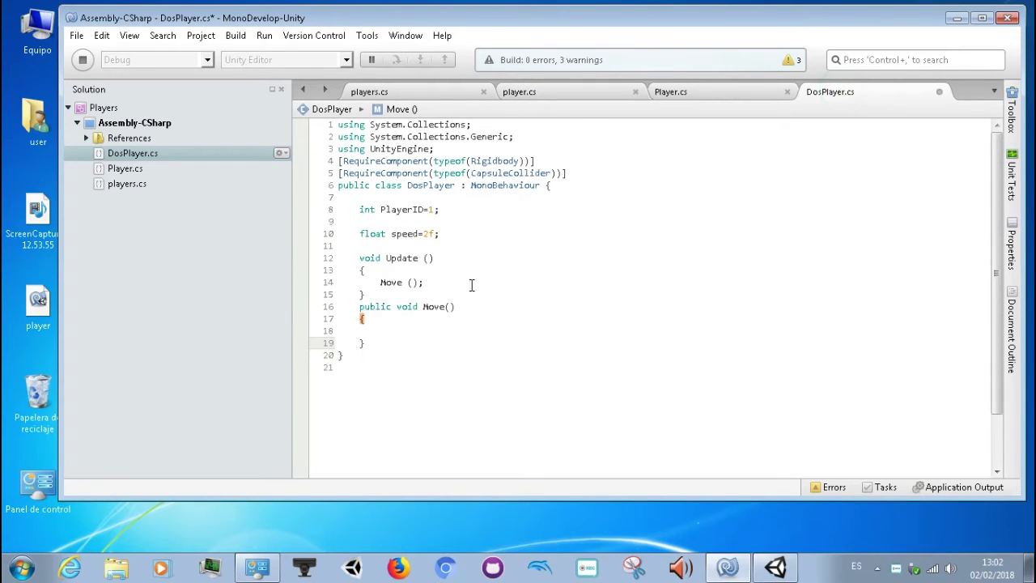
pyautogui.click(761, 570)
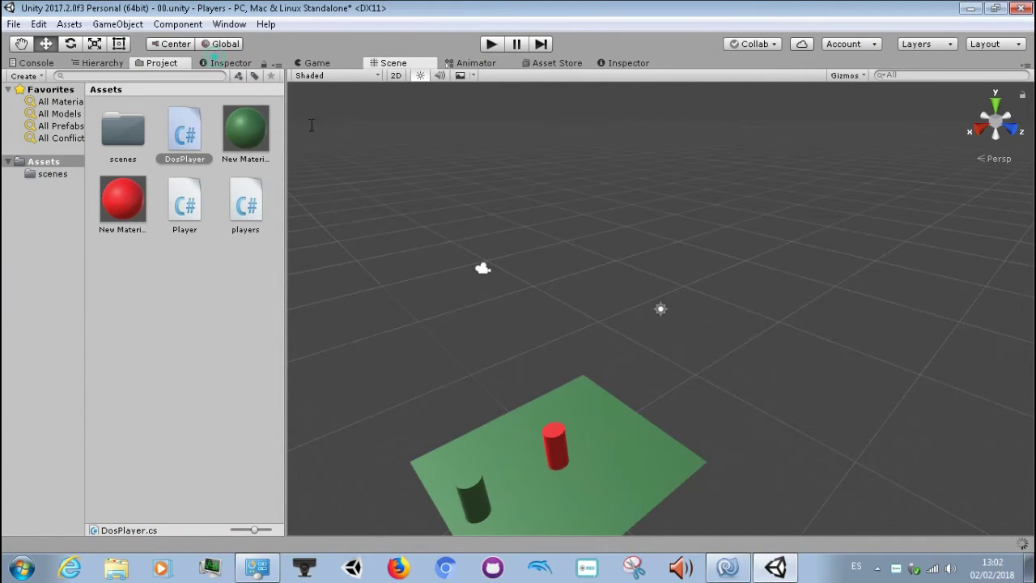
pyautogui.click(728, 566)
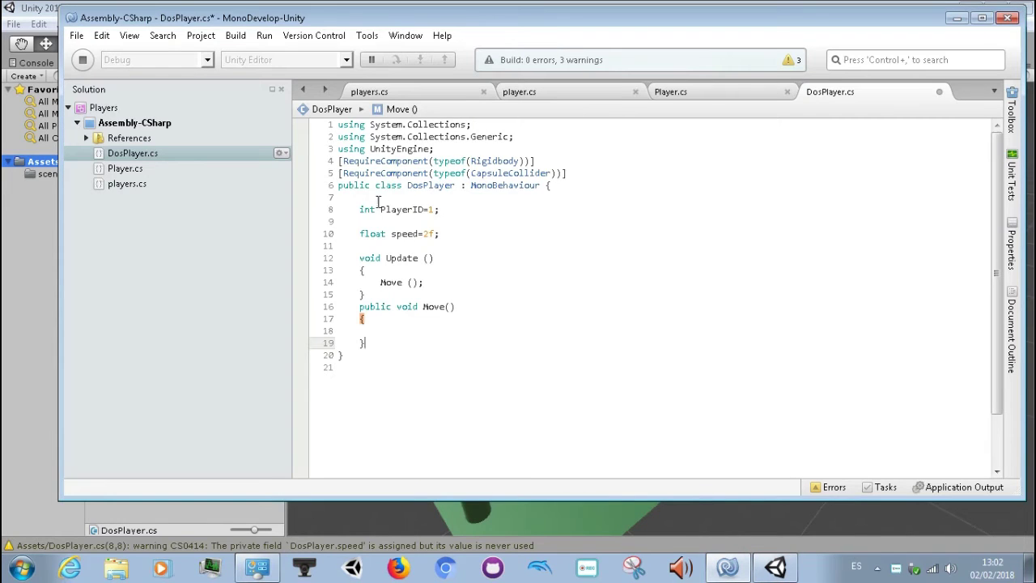
# Add [SerializeField] and [Range(0, 0)] lines above the PlayerID field
pyautogui.click(373, 197)
pyautogui.write('[SerializeField]')
pyautogui.press('Return')
pyautogui.write('[Range(0, 0)]')
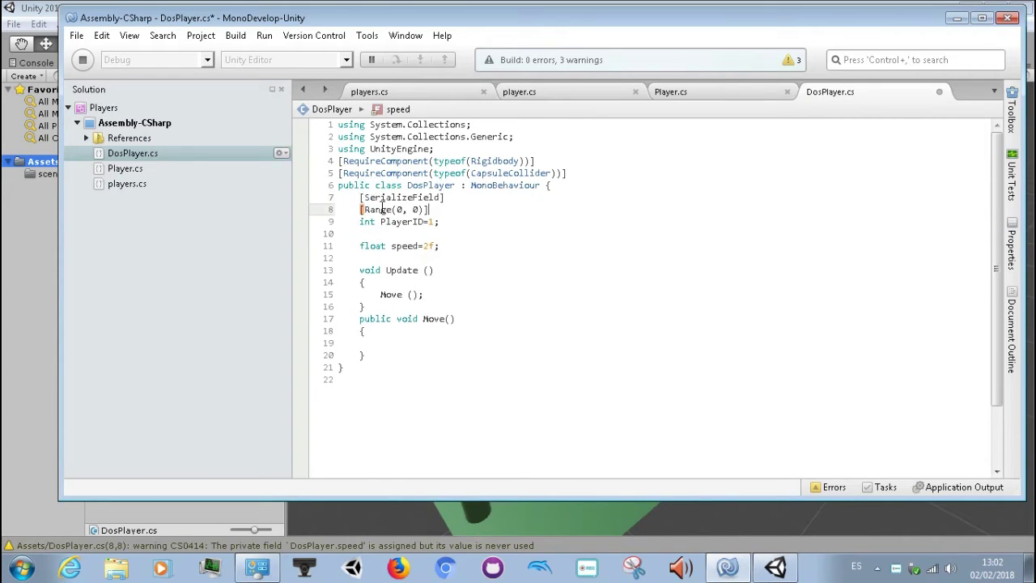
pyautogui.click(471, 220)
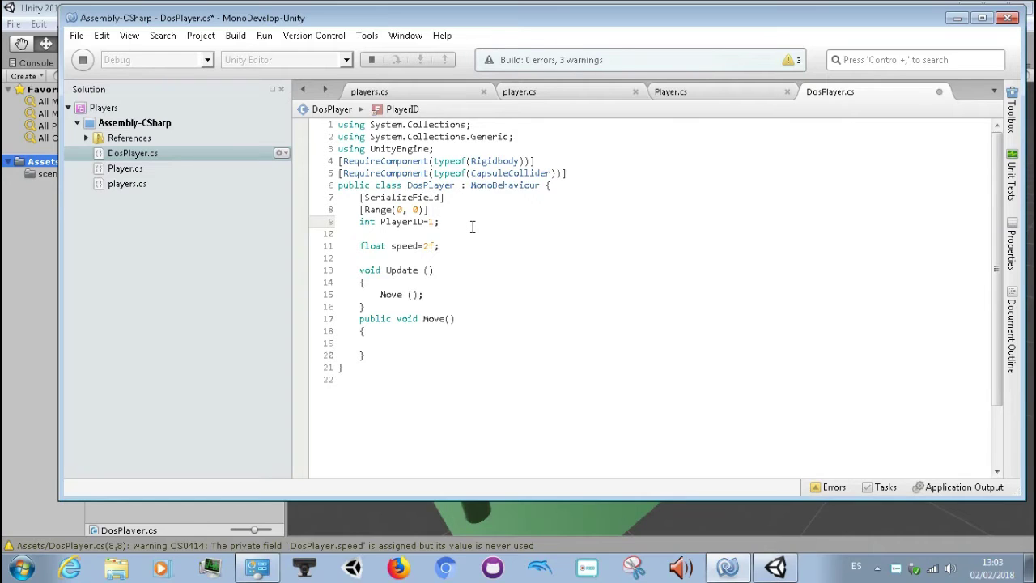
# Paste the same [SerializeField] and [Range(0, 0)] attributes above the speed field
pyautogui.click(385, 234)
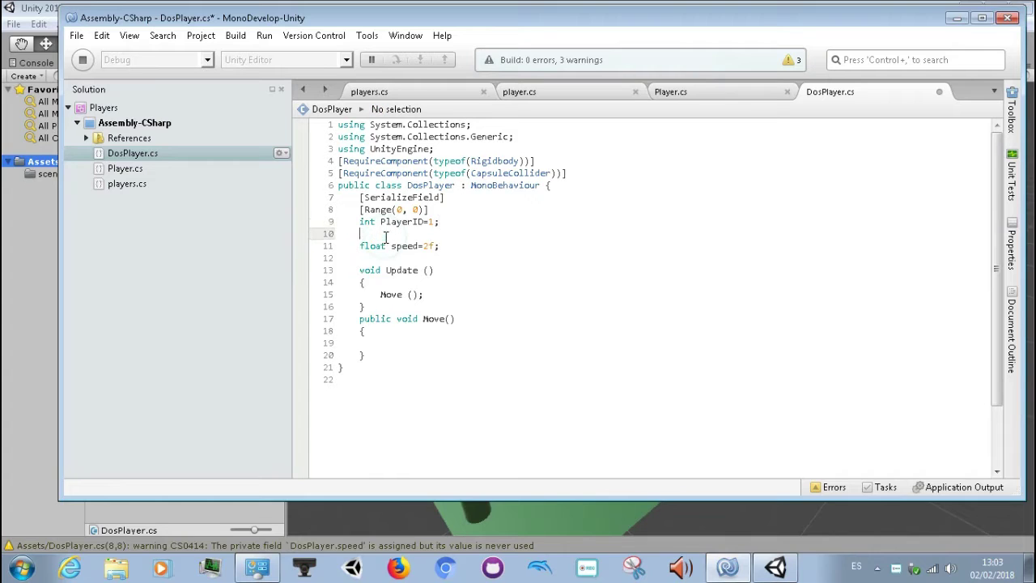
pyautogui.hotkey('ctrl', 'v')
pyautogui.click(456, 250)
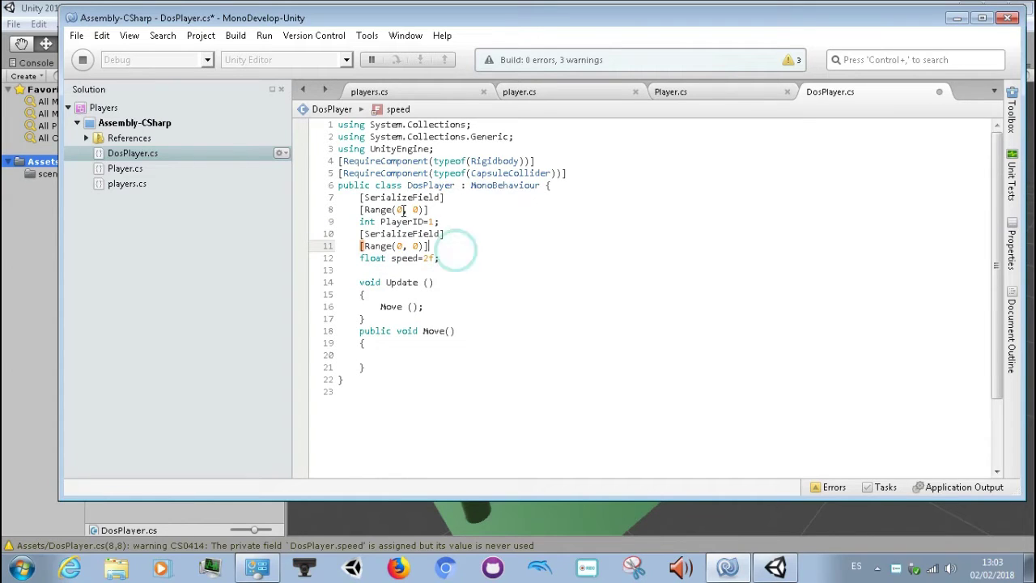
pyautogui.click(397, 209)
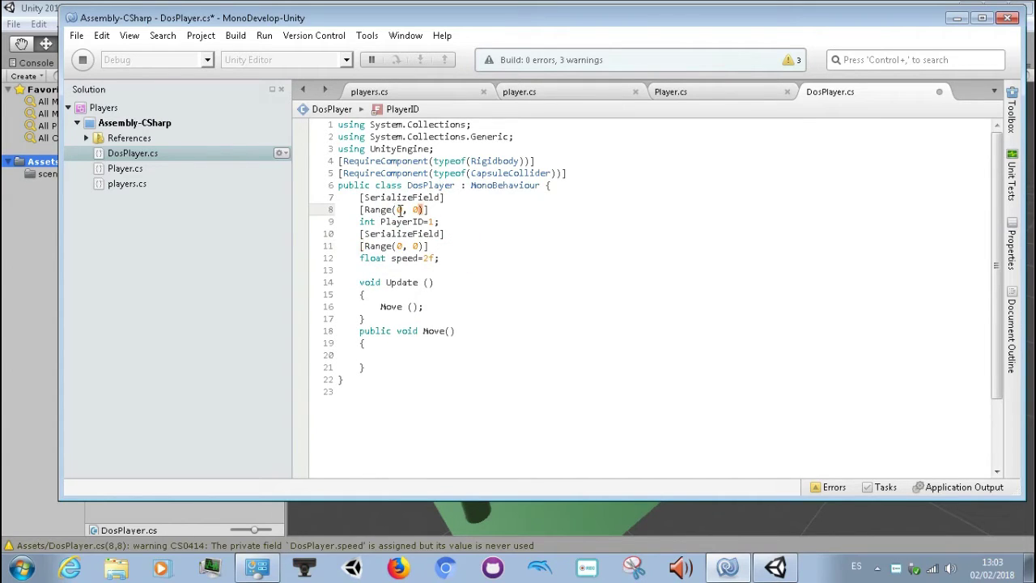
pyautogui.click(386, 209)
pyautogui.click(427, 221)
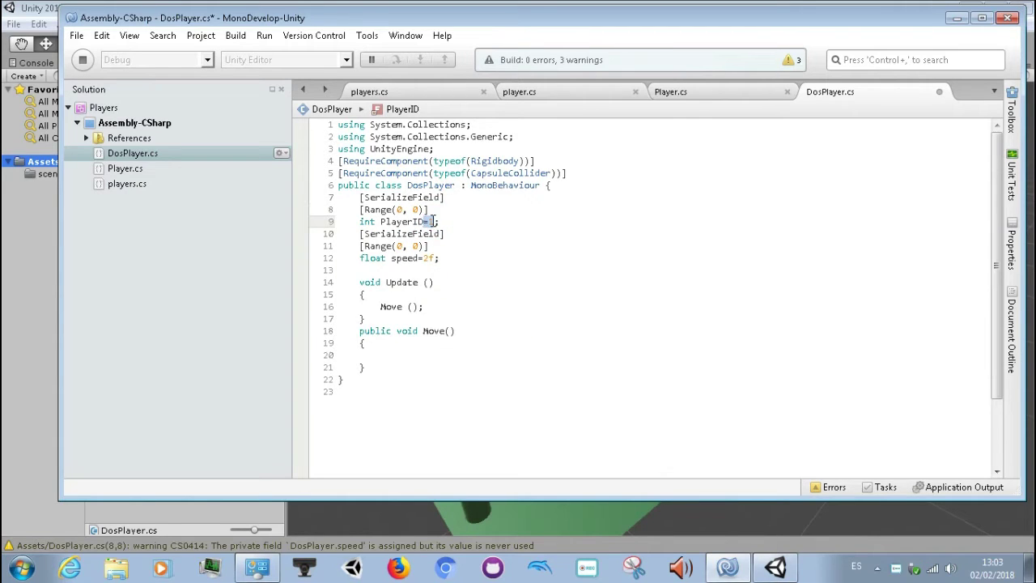
# Change PlayerID's Range to (0,3) and its default value from 1 to 0
pyautogui.click(433, 221)
pyautogui.doubleClick(413, 210)
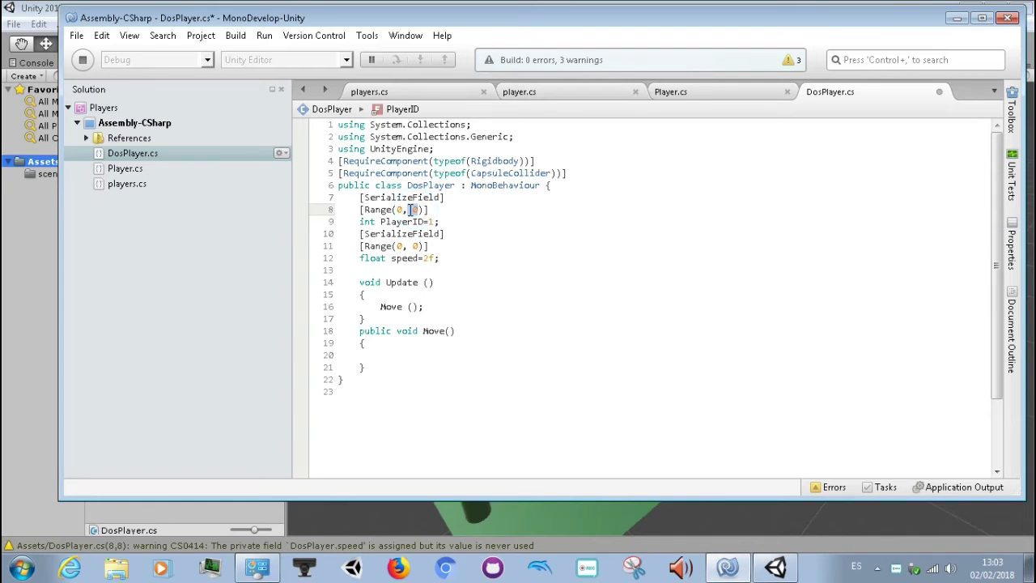
pyautogui.write('3')
pyautogui.click(434, 221)
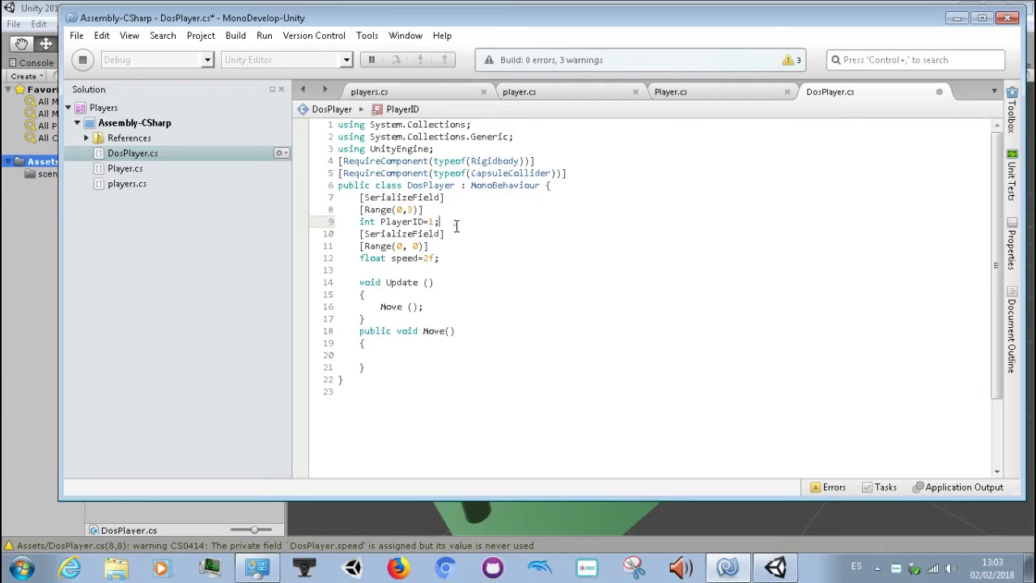
pyautogui.click(457, 225)
pyautogui.doubleClick(430, 222)
pyautogui.write('01')
pyautogui.press('BackSpace')
pyautogui.click(446, 217)
# Change speed's Range to (0f, 10f) and add an empty line inside Move()
pyautogui.click(430, 249)
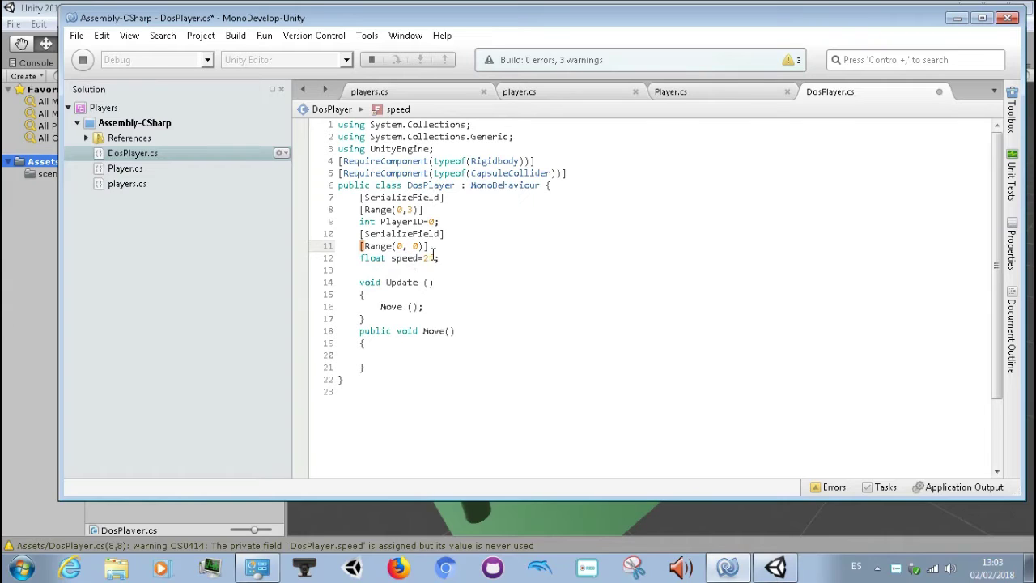
pyautogui.click(398, 246)
pyautogui.click(412, 246)
pyautogui.click(435, 246)
pyautogui.click(400, 247)
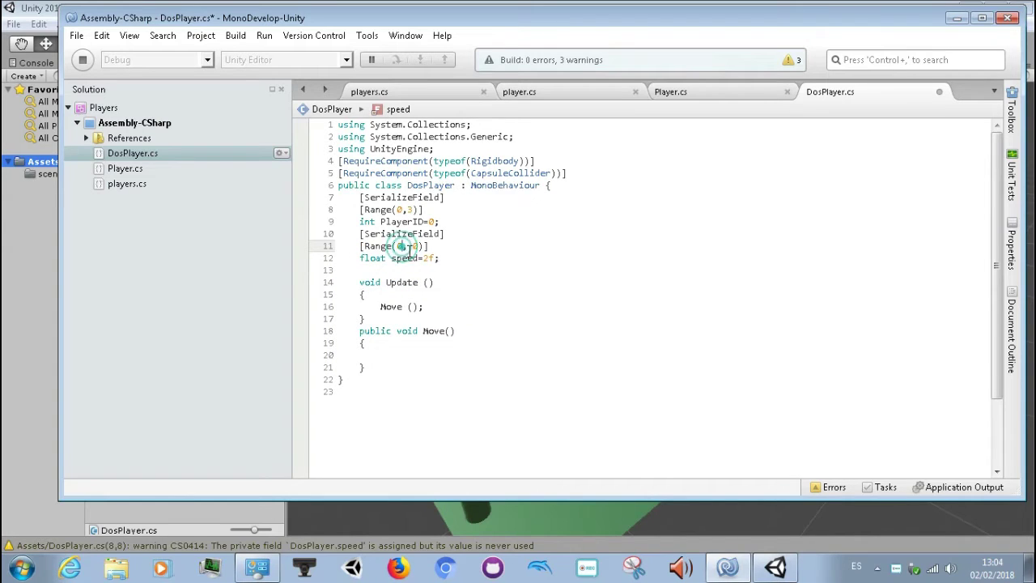
pyautogui.write('f')
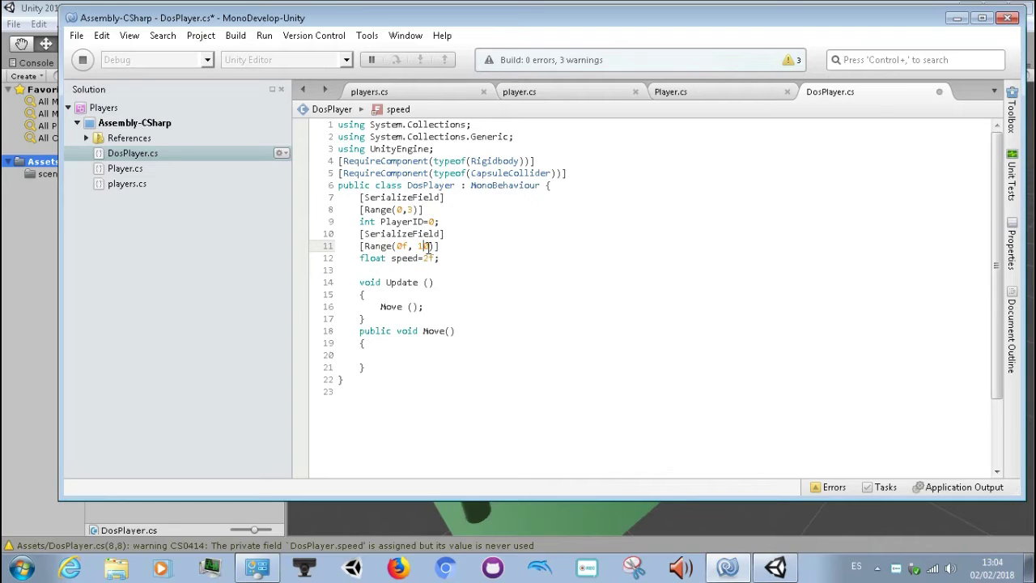
pyautogui.click(429, 245)
pyautogui.write('f')
pyautogui.click(453, 255)
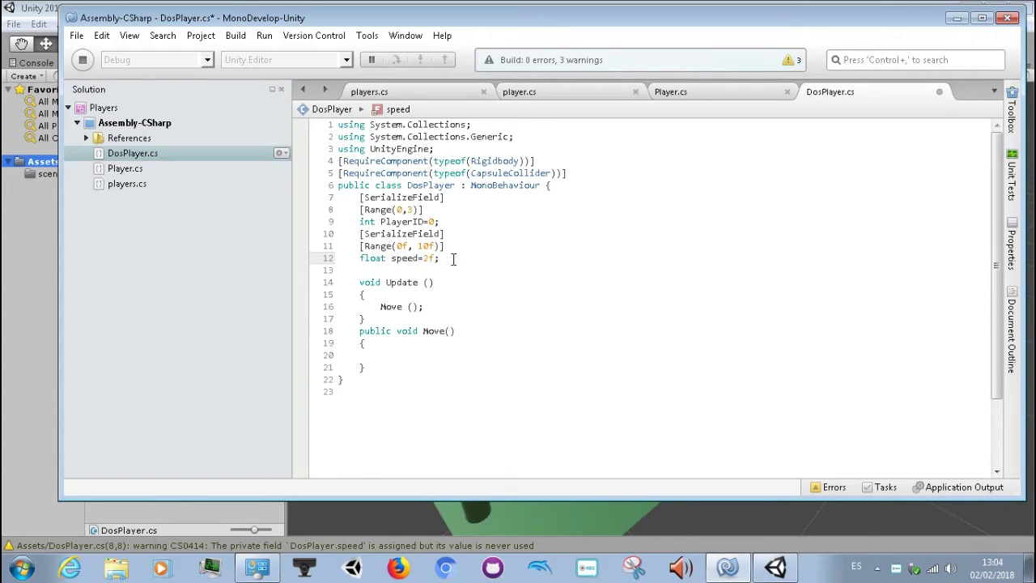
pyautogui.click(438, 345)
pyautogui.press('Return')
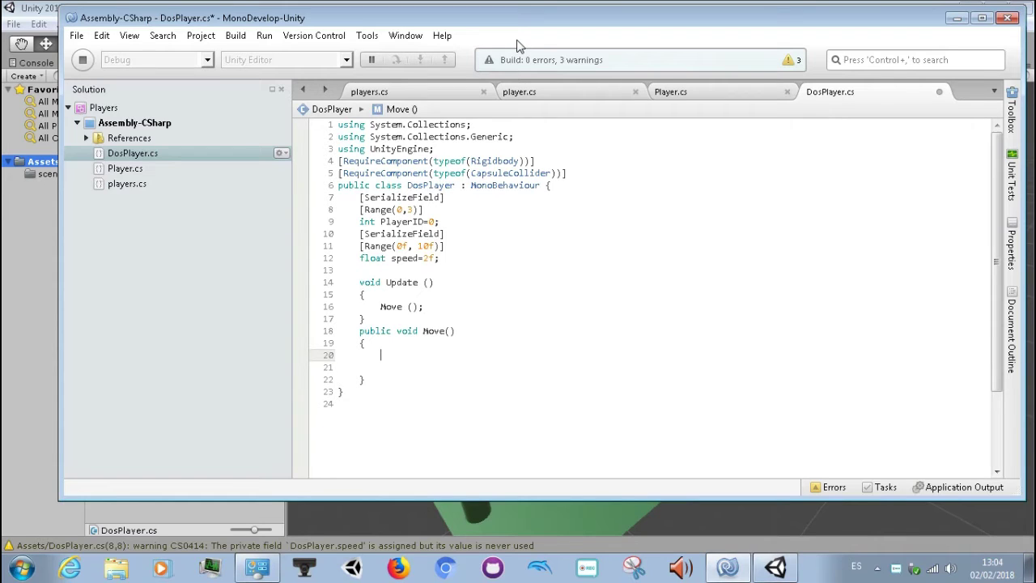
# Type float Horizontal = Input.GetAxis("Horizontal") inside Move(), correcting typos
pyautogui.write('flo')
pyautogui.write('at ')
pyautogui.write('horo')
pyautogui.press('BackSpace')
pyautogui.press('BackSpace')
pyautogui.press('BackSpace')
pyautogui.press('BackSpace')
pyautogui.write('Hori')
pyautogui.write('zon')
pyautogui.write('tal')
pyautogui.press('BackSpace')
pyautogui.write('l')
pyautogui.write('=')
pyautogui.write(' In')
pyautogui.write('p')
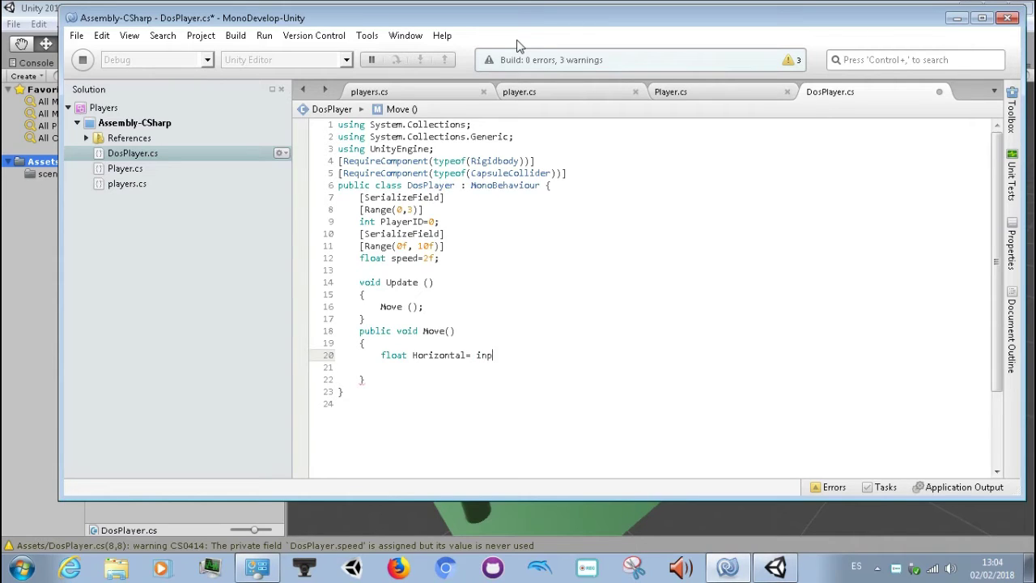
pyautogui.write('ut')
pyautogui.write('.ge')
pyautogui.write('t')
pyautogui.write('ax')
pyautogui.press('Return')
pyautogui.write('()(')
pyautogui.press('BackSpace')
pyautogui.write('"')
pyautogui.write('hor')
pyautogui.write('o')
pyautogui.press('BackSpace')
pyautogui.write('i')
pyautogui.write('zonta')
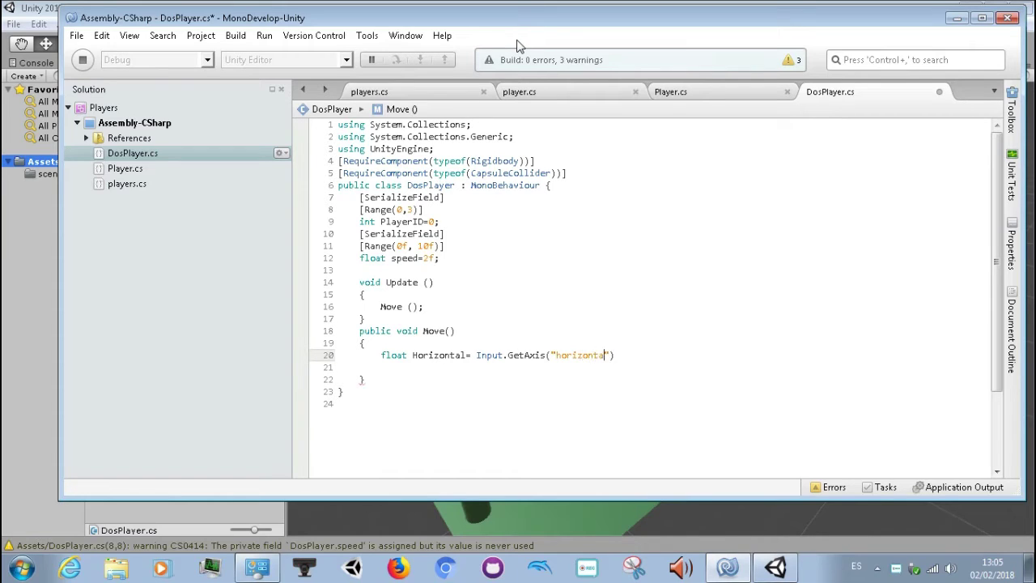
pyautogui.write('l')
pyautogui.press('Left')
pyautogui.press('Left')
pyautogui.press('Left')
pyautogui.press('Left')
pyautogui.press('Left')
pyautogui.press('Left')
pyautogui.press('BackSpace')
pyautogui.write('H')
pyautogui.press('Right')
# End the Horizontal statement with a semicolon and begin a Vertical declaration below it
pyautogui.press('Home')
pyautogui.press('Right')
pyautogui.press('Down')
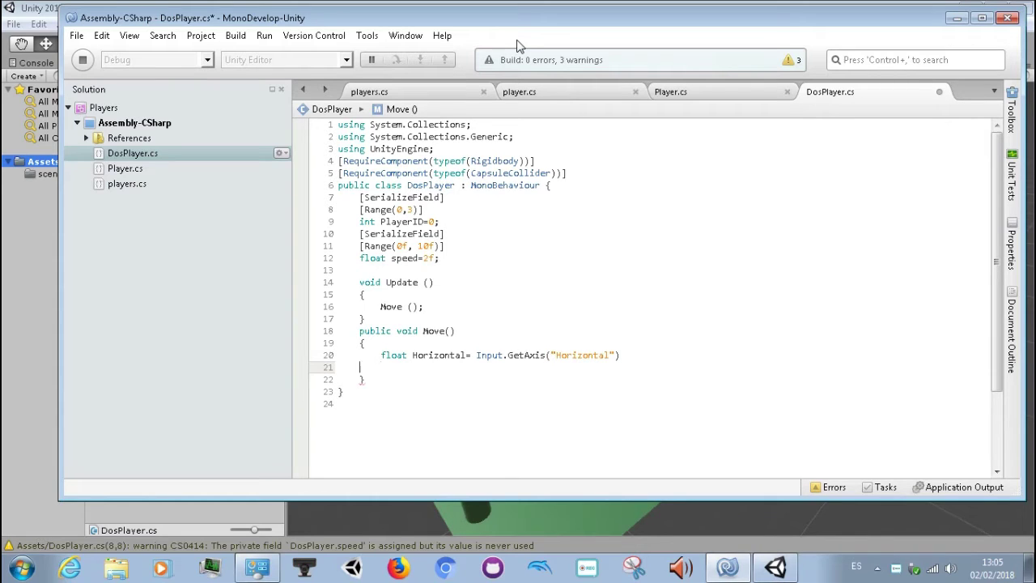
pyautogui.press('Up')
pyautogui.press('End')
pyautogui.write(';')
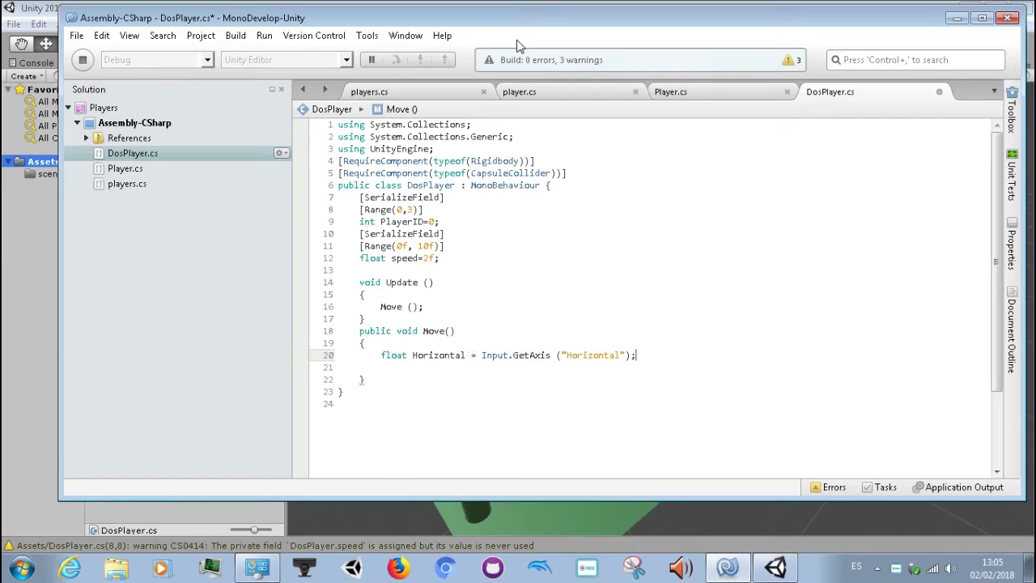
pyautogui.press('Return')
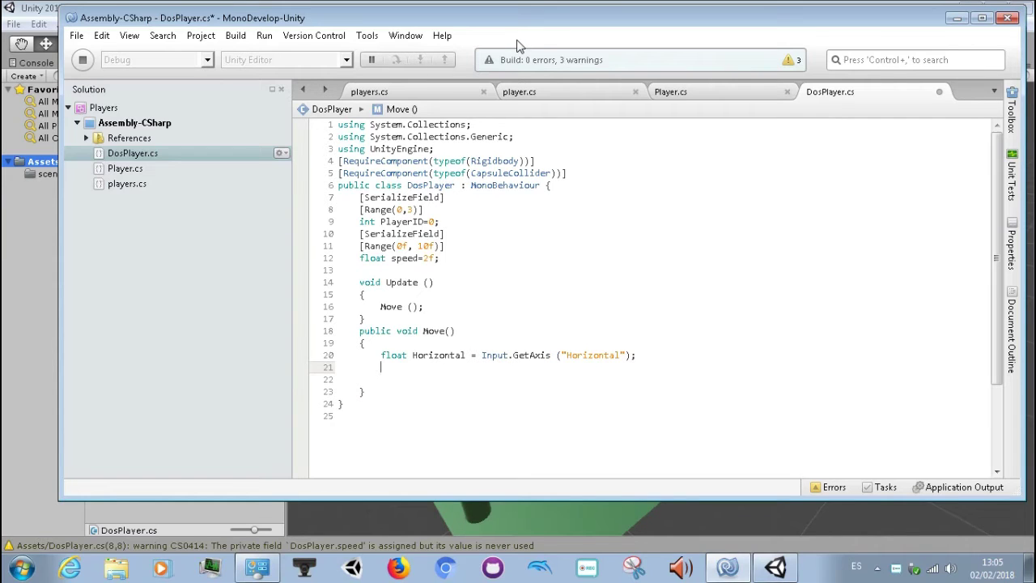
pyautogui.write('fla')
pyautogui.write('t Ve')
pyautogui.write('rti')
pyautogui.write('cal')
pyautogui.write(' = ')
pyautogui.write('im')
# Complete the Vertical line as Input.GetAxis("Vertical"), replacing the wrong acceleration member
pyautogui.press('BackSpace')
pyautogui.write('np')
pyautogui.write('ut')
pyautogui.write('.')
pyautogui.press('BackSpace')
pyautogui.write('acceleration.g')
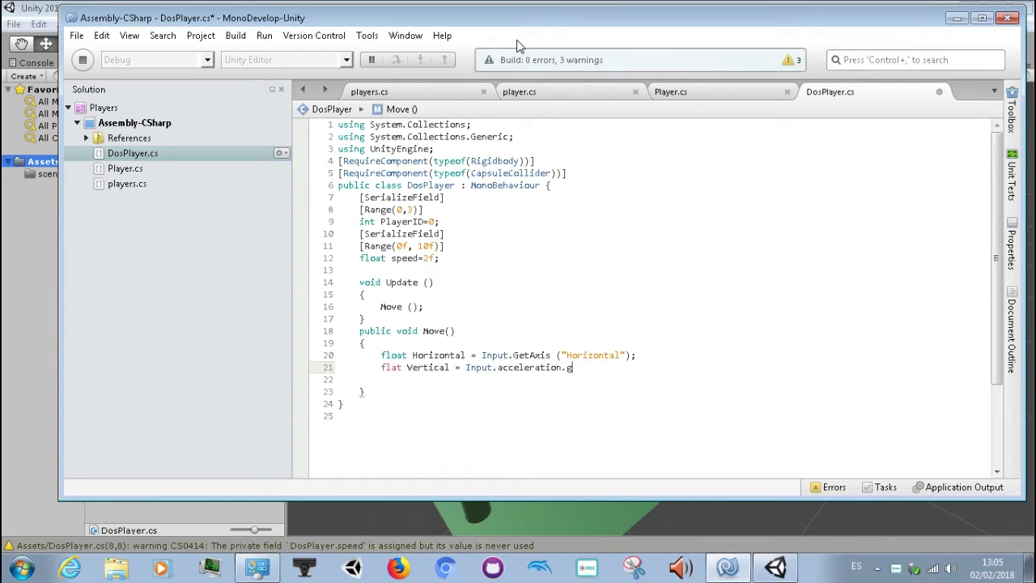
pyautogui.write('et')
pyautogui.press('BackSpace')
pyautogui.press('BackSpace')
pyautogui.press('BackSpace')
pyautogui.press('BackSpace')
pyautogui.press('BackSpace')
pyautogui.press('BackSpace')
pyautogui.press('BackSpace')
pyautogui.press('BackSpace')
pyautogui.press('BackSpace')
pyautogui.press('BackSpace')
pyautogui.press('BackSpace')
pyautogui.press('BackSpace')
pyautogui.press('BackSpace')
pyautogui.press('BackSpace')
pyautogui.press('BackSpace')
pyautogui.write('gea')
pyautogui.press('BackSpace')
pyautogui.write('t')
pyautogui.press('Return')
pyautogui.write('()')
pyautogui.press('Left')
pyautogui.write('"')
pyautogui.write('"')
pyautogui.write(' verti')
pyautogui.write('cal')
pyautogui.press('Left')
pyautogui.press('Left')
pyautogui.press('Left')
pyautogui.press('Left')
pyautogui.press('Left')
pyautogui.press('Left')
pyautogui.press('BackSpace')
pyautogui.press('BackSpace')
pyautogui.write('Ve')
pyautogui.press('Right')
pyautogui.press('Right')
pyautogui.press('Right')
pyautogui.press('Right')
pyautogui.press('Left')
pyautogui.press('Left')
pyautogui.press('Left')
pyautogui.press('Left')
pyautogui.press('Left')
pyautogui.press('Left')
pyautogui.press('Left')
pyautogui.press('Left')
pyautogui.press('Left')
pyautogui.press('BackSpace')
# Fix 'flat' to 'float', add the closing semicolon, and save DosPlayer.cs
pyautogui.press('Down')
pyautogui.press('Down')
pyautogui.press('Up')
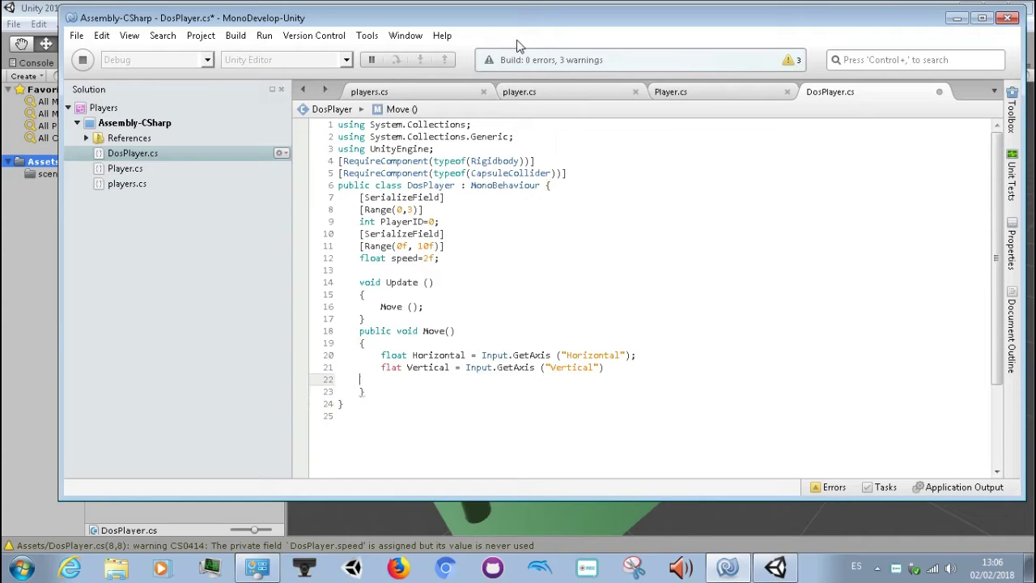
pyautogui.press('Up')
pyautogui.hotkey('ctrl', 'Left')
pyautogui.hotkey('ctrl', 'Left')
pyautogui.hotkey('ctrl', 'Left')
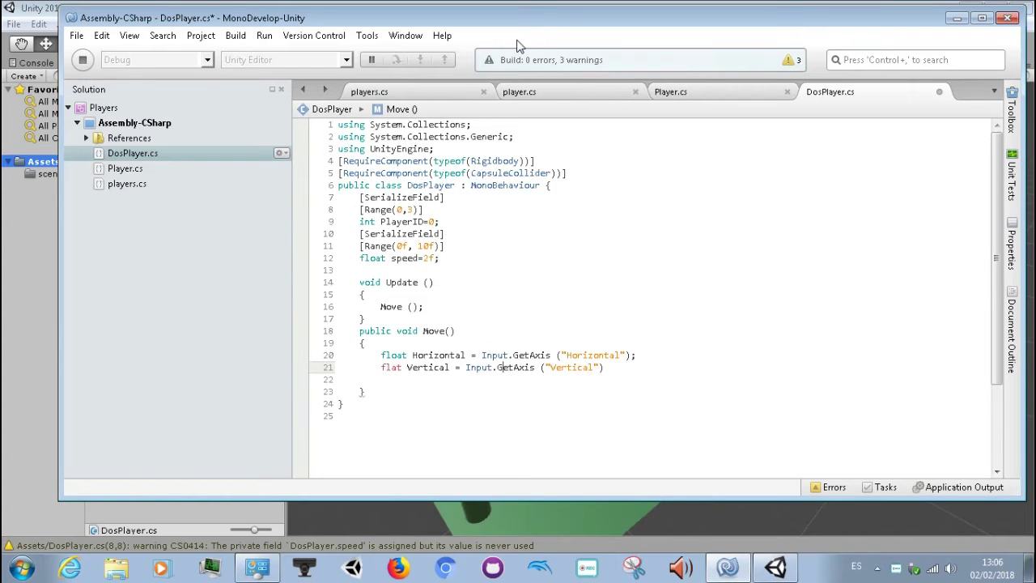
pyautogui.hotkey('ctrl', 'Left')
pyautogui.hotkey('ctrl', 'Left')
pyautogui.hotkey('ctrl', 'Left')
pyautogui.hotkey('ctrl', 'Left')
pyautogui.press('Left')
pyautogui.write('o')
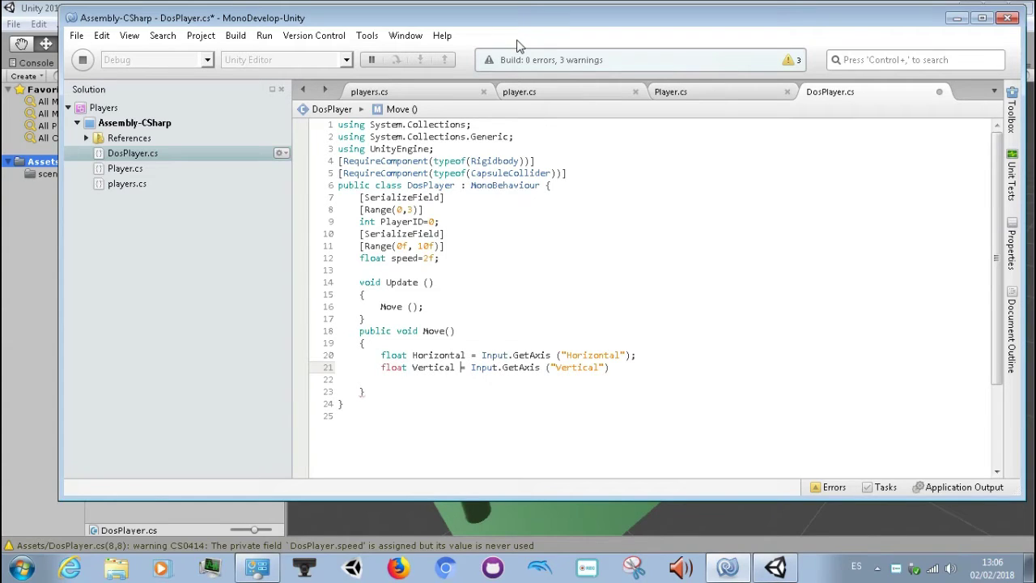
pyautogui.hotkey('ctrl', 'Right')
pyautogui.hotkey('ctrl', 'Right')
pyautogui.hotkey('ctrl', 'Right')
pyautogui.press('Right')
pyautogui.press('Right')
pyautogui.press('Right')
pyautogui.press('Right')
pyautogui.press('Right')
pyautogui.press('Right')
pyautogui.press('Right')
pyautogui.write(';')
pyautogui.hotkey('ctrl', 's')
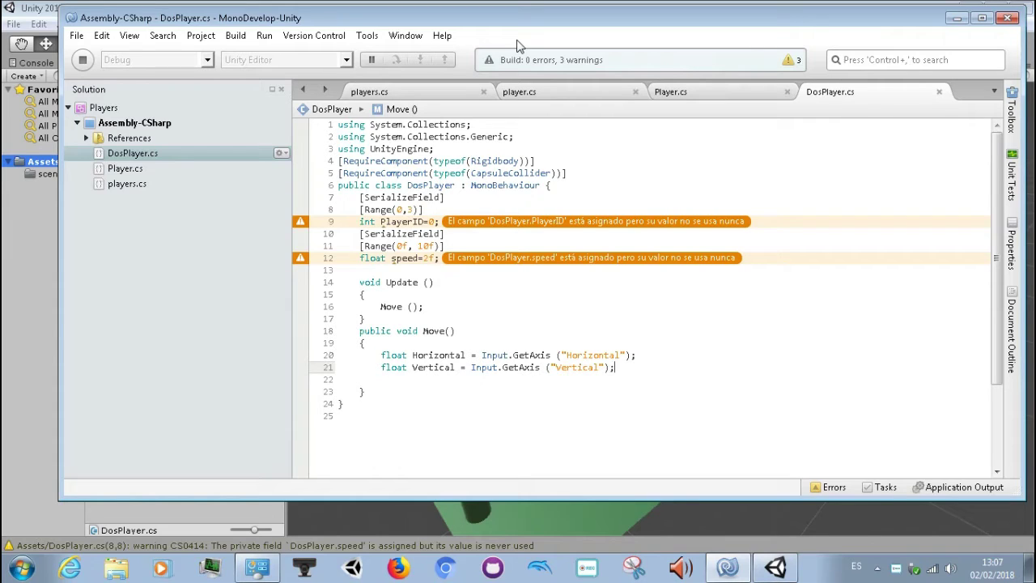
# Add a blank line below the Vertical input and start an 'if ()' line above Move()'s opening brace
pyautogui.press('Return')
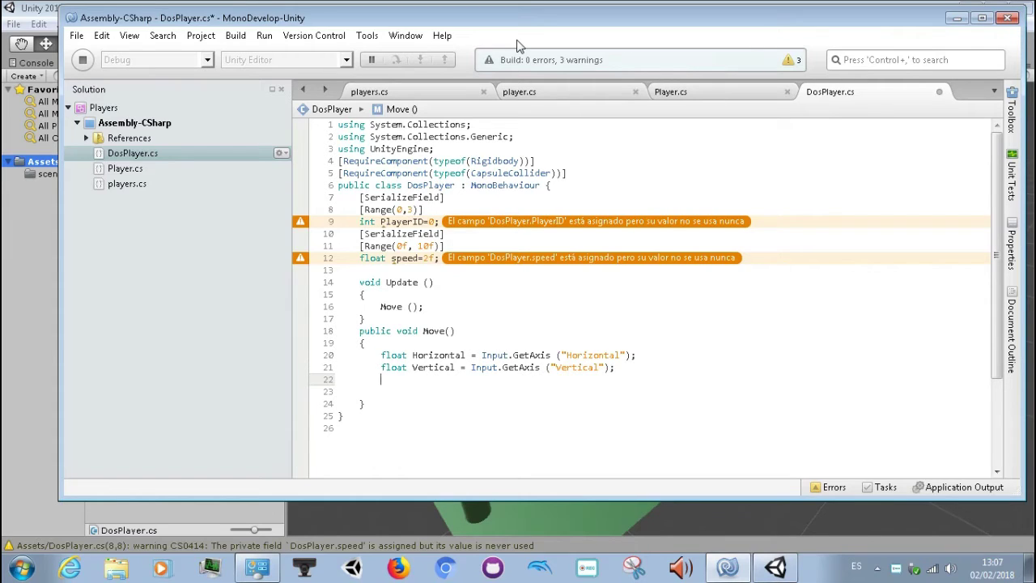
pyautogui.press('Up')
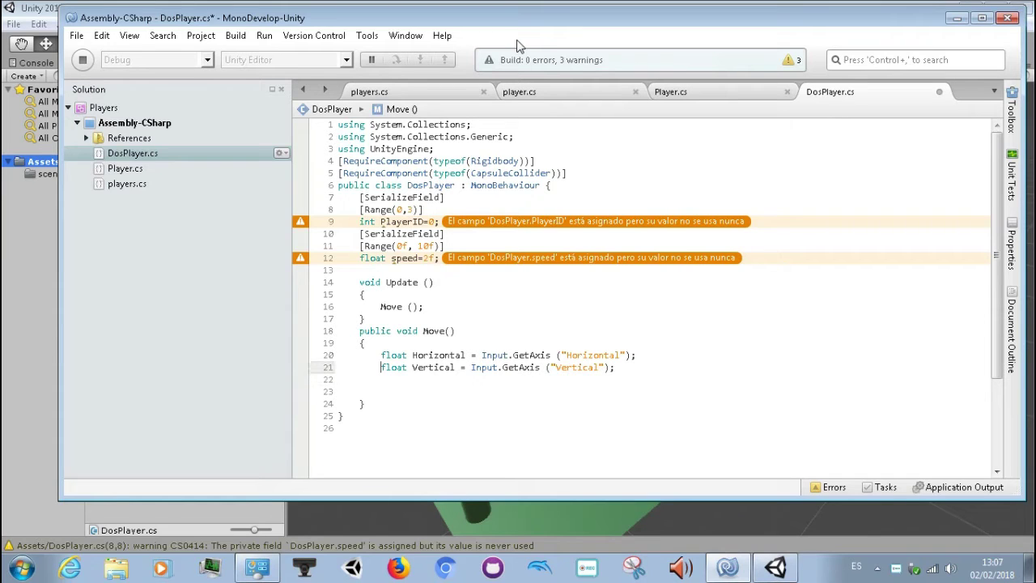
pyautogui.press('Up')
pyautogui.press('Up')
pyautogui.press('Return')
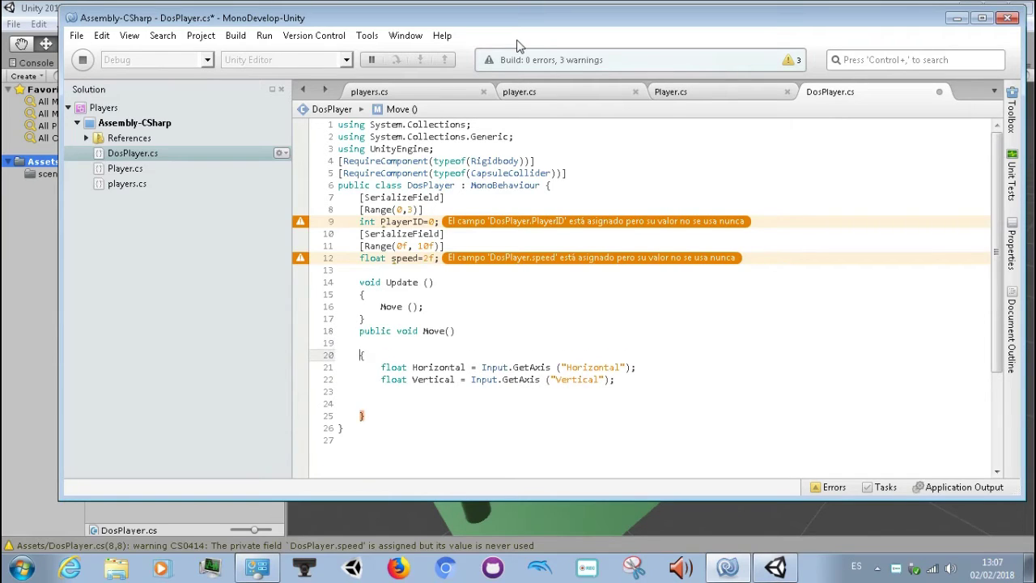
pyautogui.press('Up')
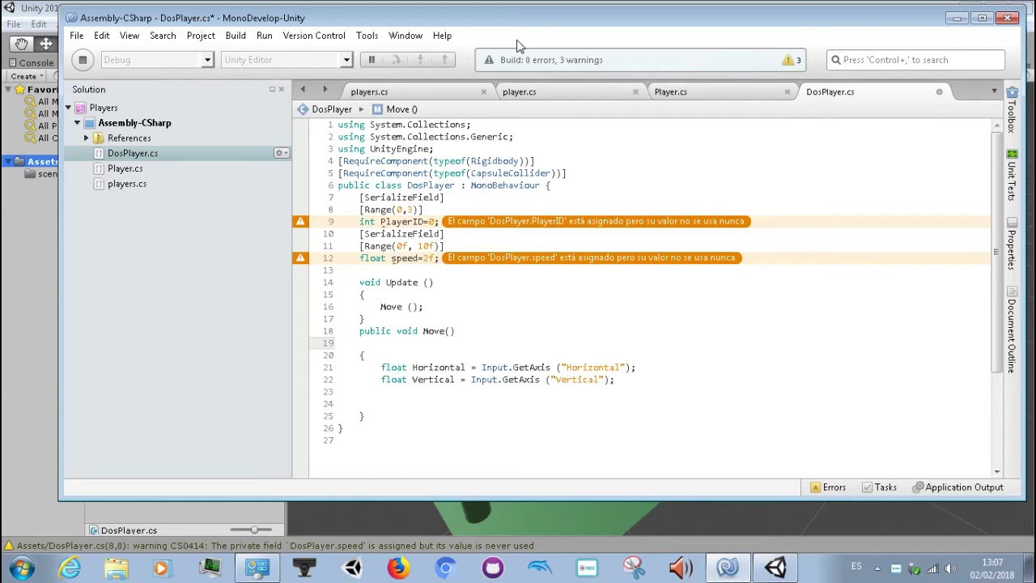
pyautogui.write('if')
pyautogui.write(' (')
pyautogui.write(')')
# Append '{' to the 'if ()' line and add an extra '}' after Move()'s closing brace
pyautogui.write('{')
pyautogui.press('Down')
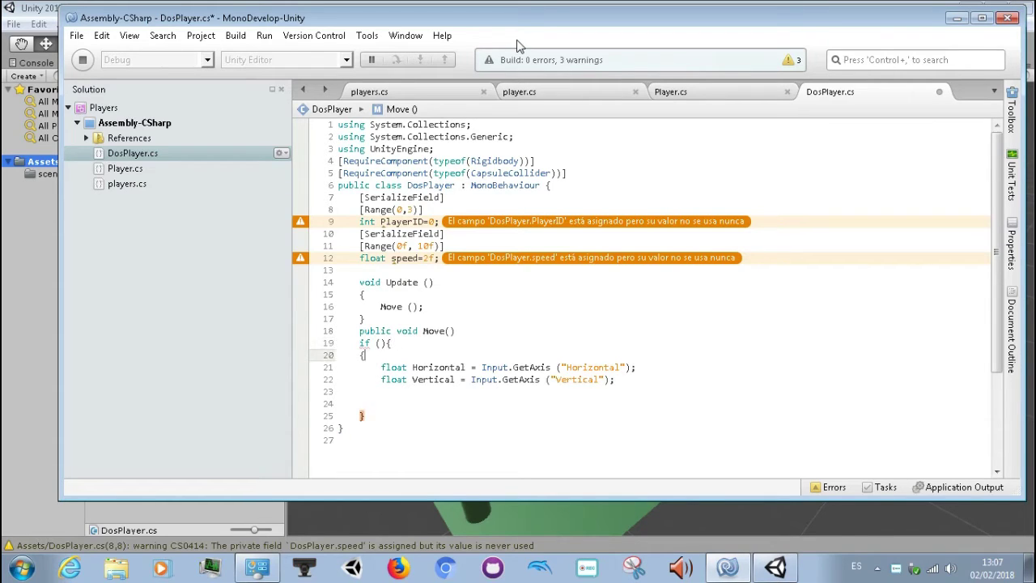
pyautogui.press('Down')
pyautogui.press('Down')
pyautogui.press('Down')
pyautogui.press('Down')
pyautogui.press('Down')
pyautogui.press('Return')
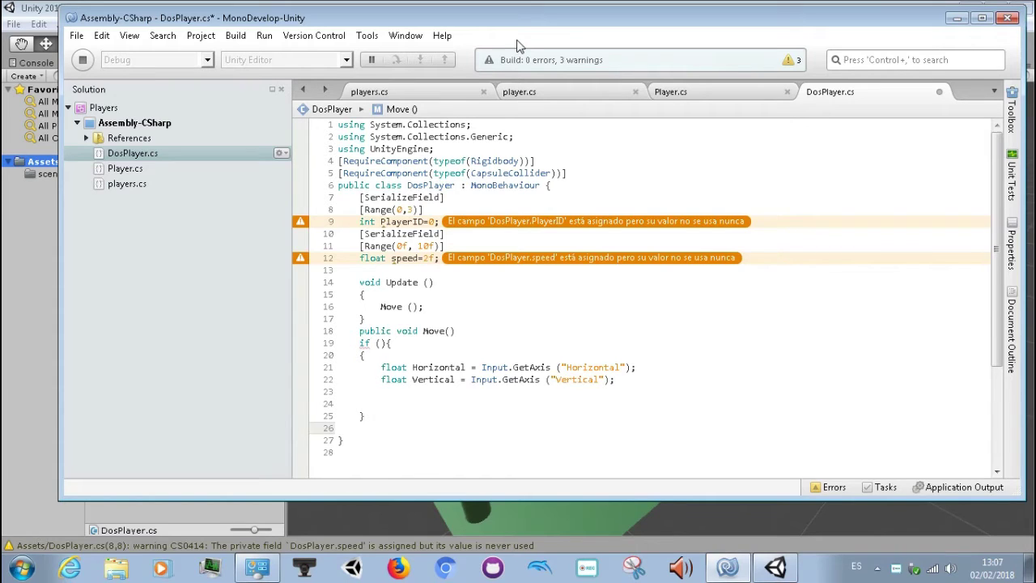
pyautogui.write('}')
# Move up through the SerializeField declarations to the DosPlayer class declaration
pyautogui.press('Up')
pyautogui.press('Up')
pyautogui.press('Up')
pyautogui.press('Up')
pyautogui.press('Up')
pyautogui.press('Up')
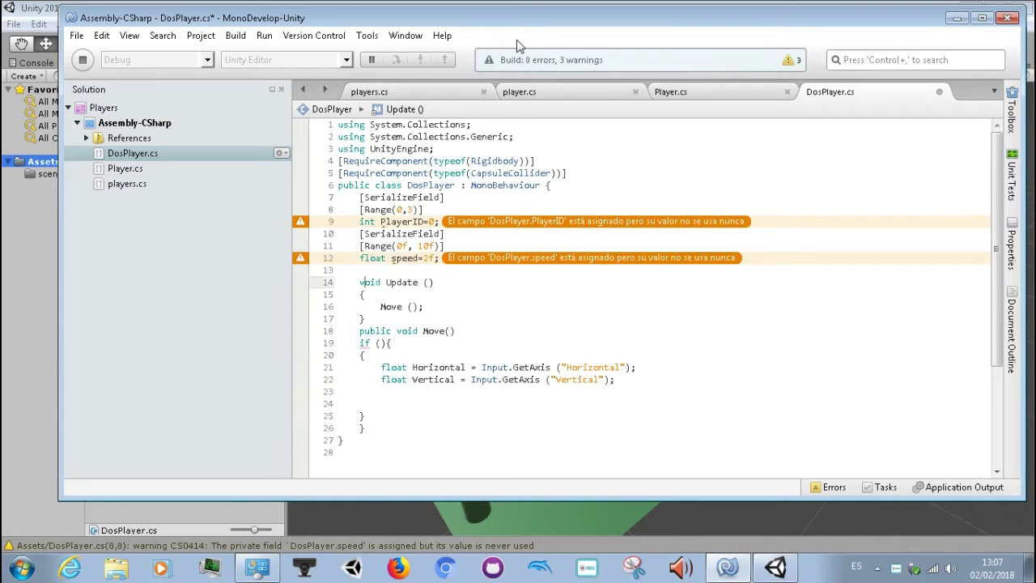
pyautogui.press('Up')
pyautogui.press('Up')
pyautogui.press('Up')
pyautogui.press('Up')
pyautogui.press('Up')
pyautogui.press('Up')
pyautogui.press('Up')
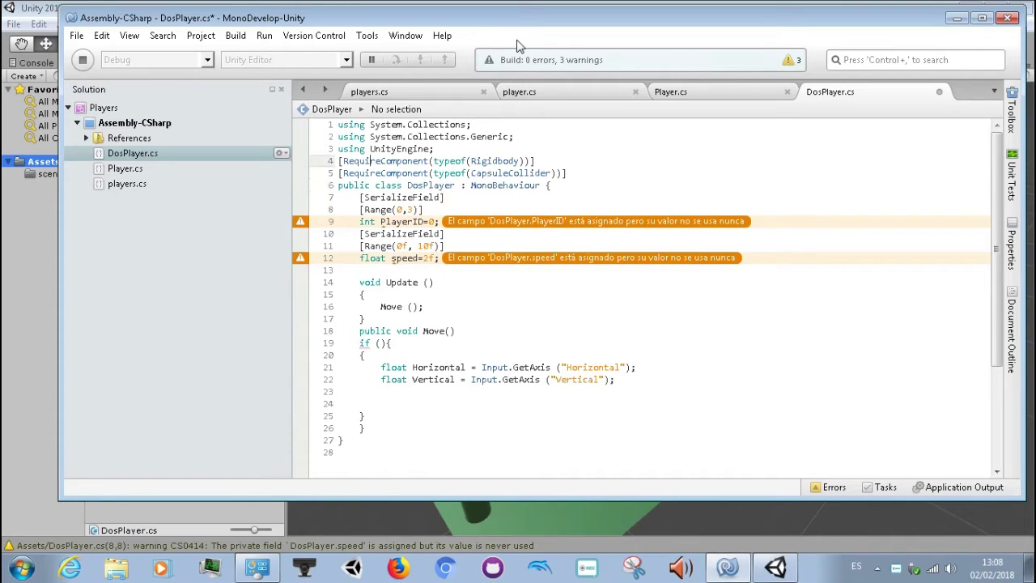
pyautogui.press('End')
pyautogui.press('Down')
pyautogui.press('Down')
pyautogui.press('Down')
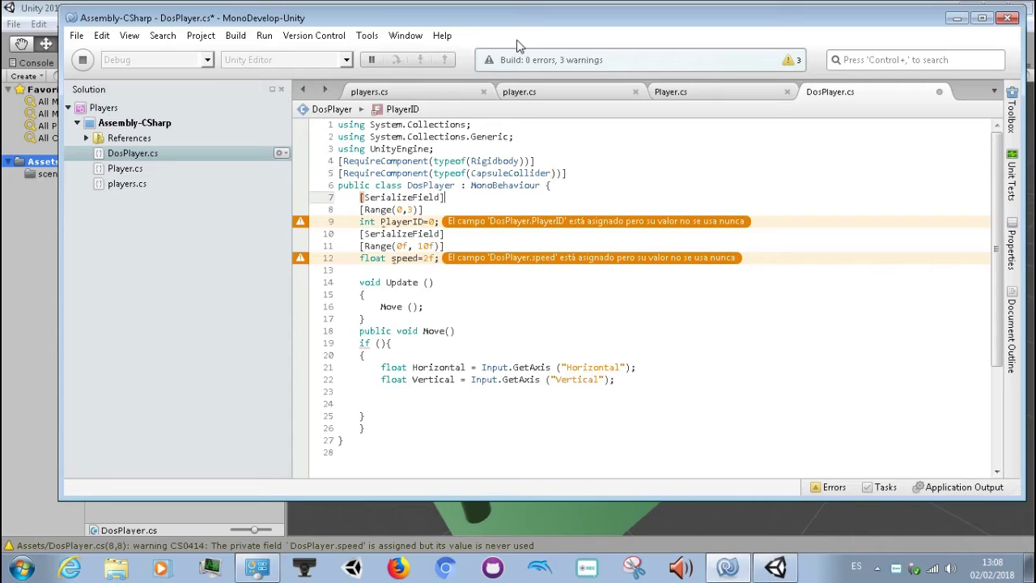
pyautogui.press('Down')
pyautogui.press('Up')
pyautogui.press('Left')
pyautogui.press('Up')
pyautogui.press('Up')
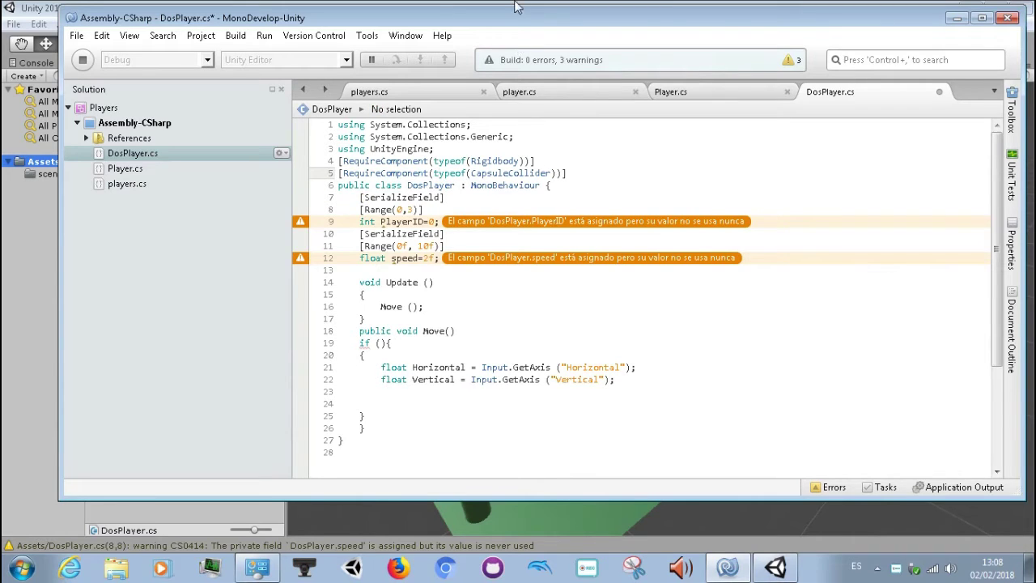
# Check which braces close the class and the new if block, surfacing the parser error on 'if'
pyautogui.click(558, 186)
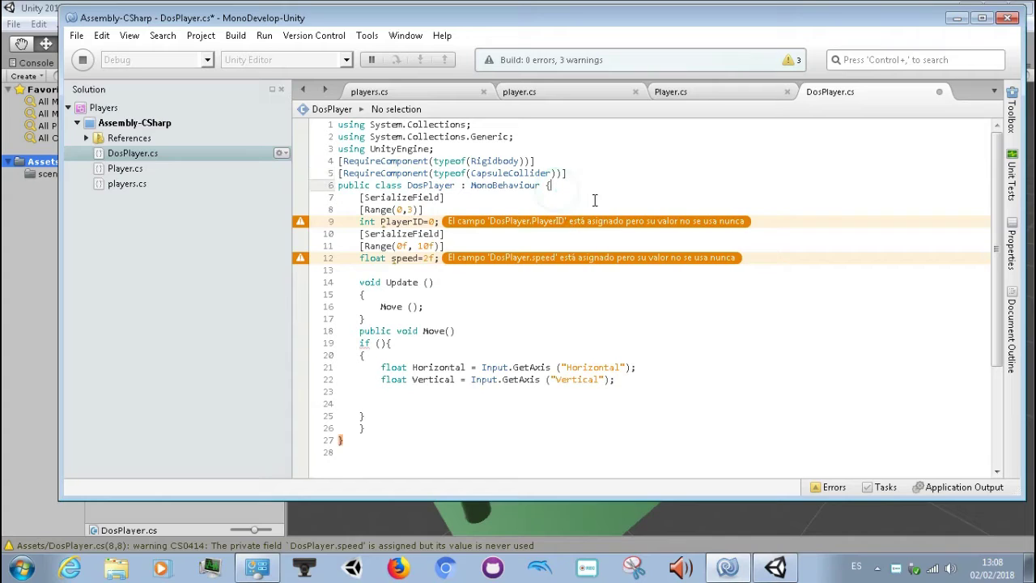
pyautogui.click(376, 297)
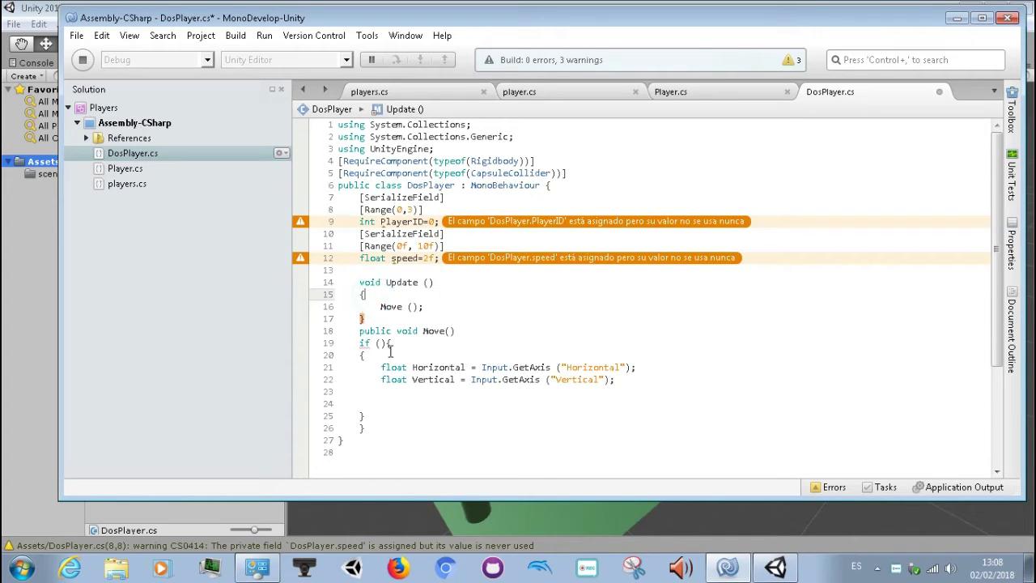
pyautogui.click(393, 343)
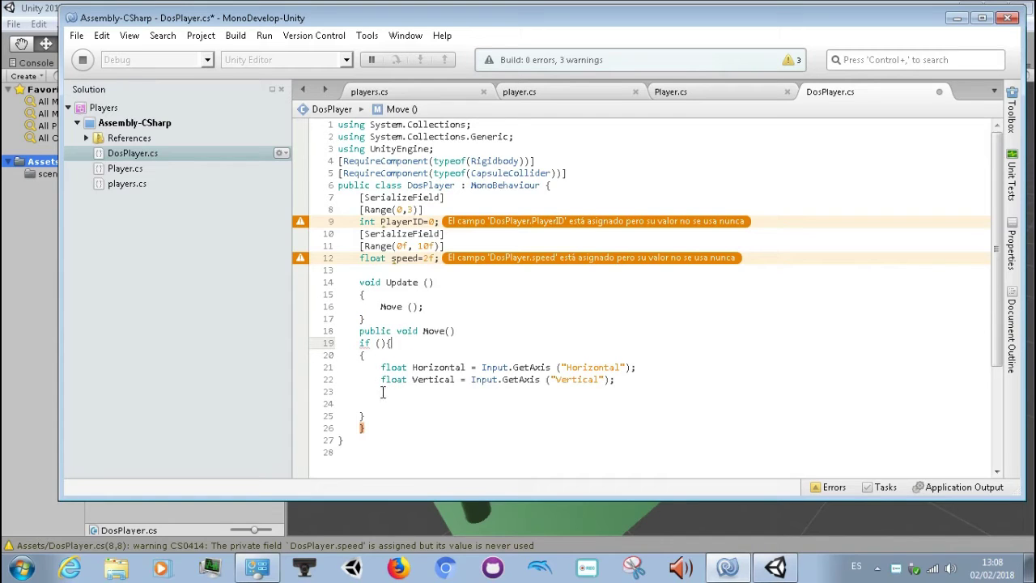
pyautogui.click(374, 367)
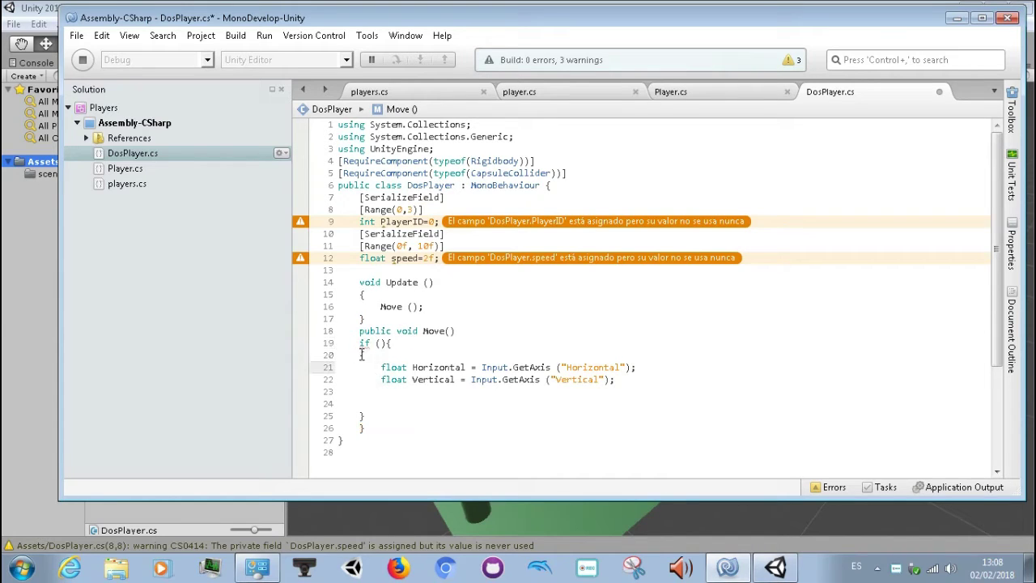
pyautogui.click(364, 357)
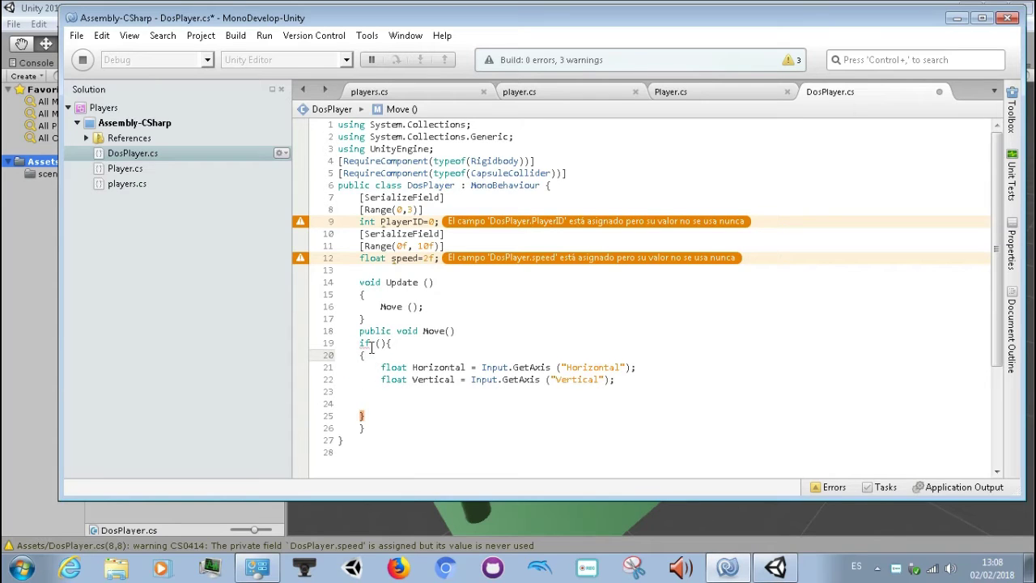
# Write the condition as 'if (PlayerID==0)' using the PlayerID completion
pyautogui.moveTo(371, 348)
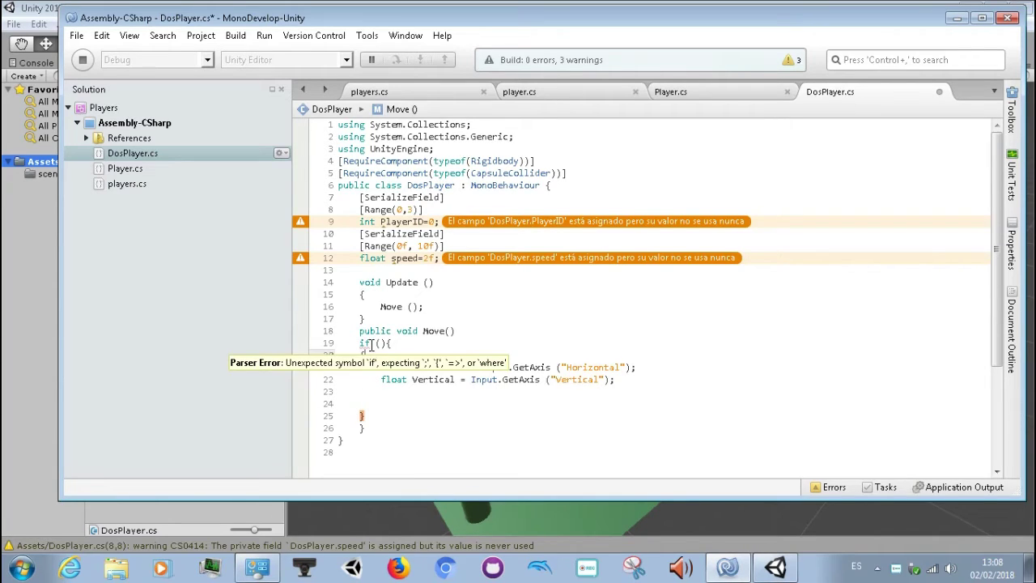
pyautogui.click(371, 344)
pyautogui.write('(')
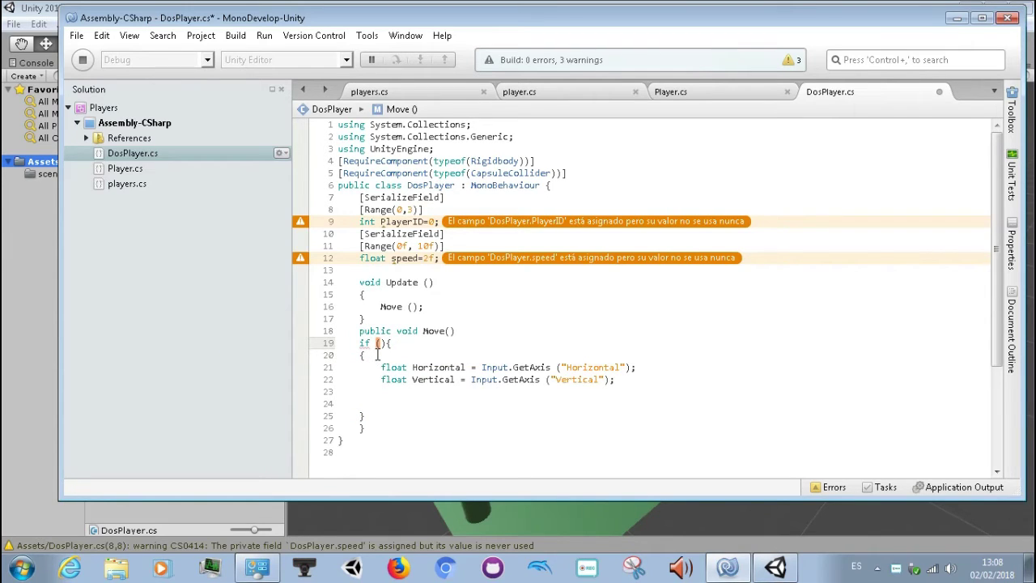
pyautogui.write('play')
pyautogui.write('er')
pyautogui.hotkey('ctrl', 'space')
pyautogui.write('==')
pyautogui.write('0')
# Move the if's opening brace to its own line, add a ';', and save to rebuild (5 errors)
pyautogui.press('Left')
pyautogui.press('Down')
pyautogui.press('Down')
pyautogui.press('Down')
pyautogui.press('Up')
pyautogui.press('Up')
pyautogui.press('Up')
pyautogui.press('Right')
pyautogui.press('Return')
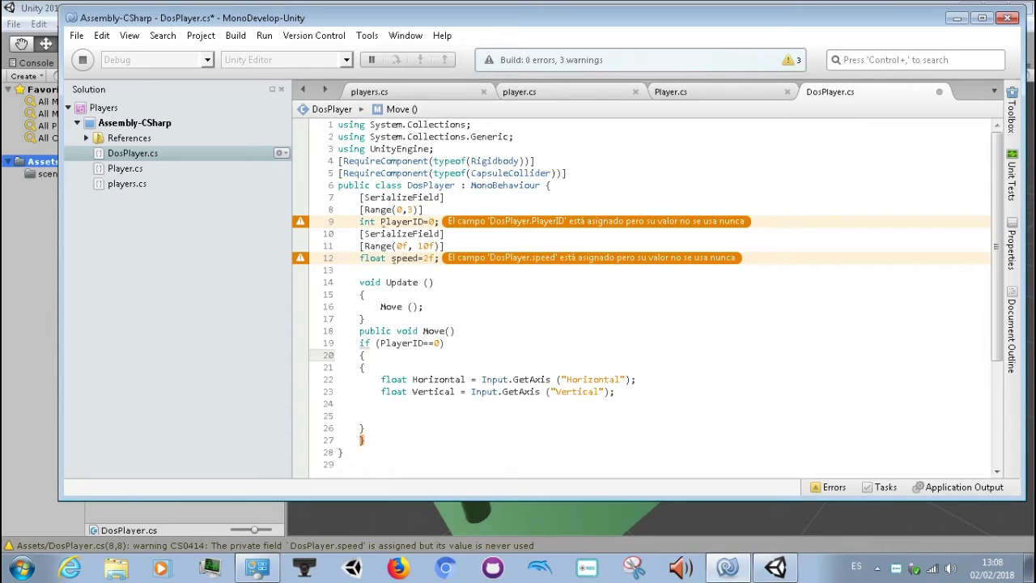
pyautogui.write(';')
pyautogui.hotkey('ctrl', 's')
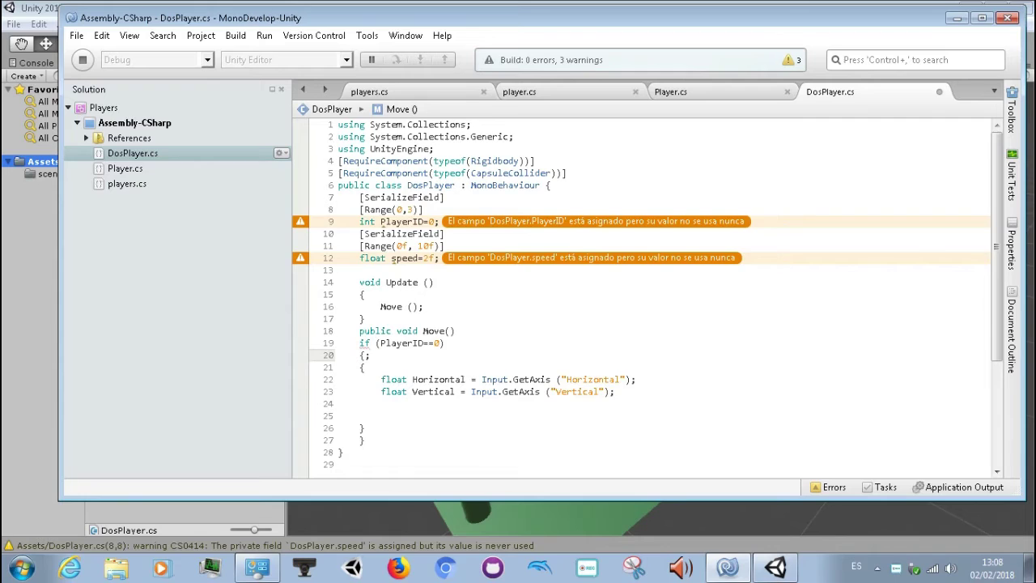
pyautogui.scroll(-1, 376, 353)
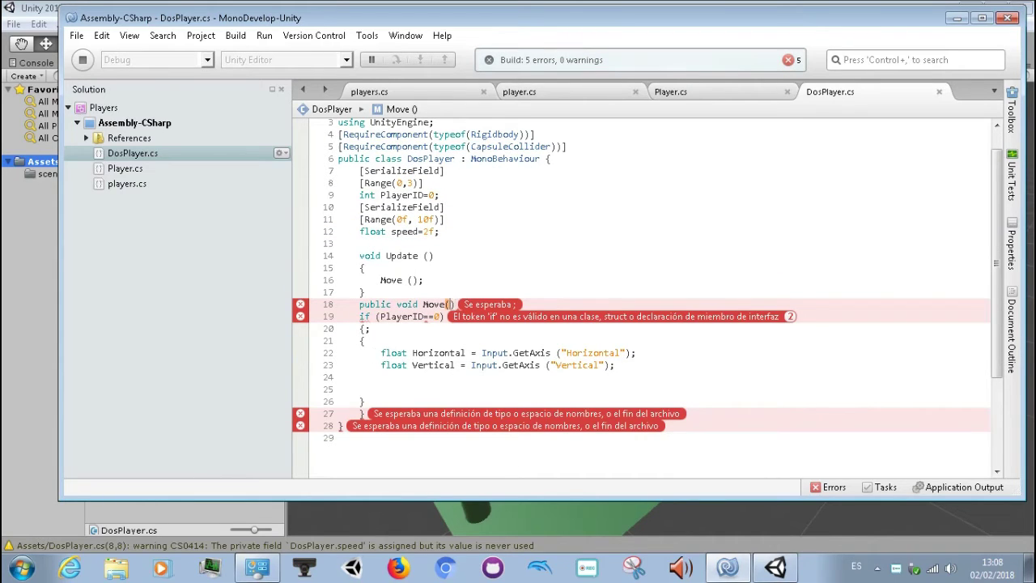
# Add a ';' after the Move() declaration, insert a blank line below it, and save
pyautogui.write(';')
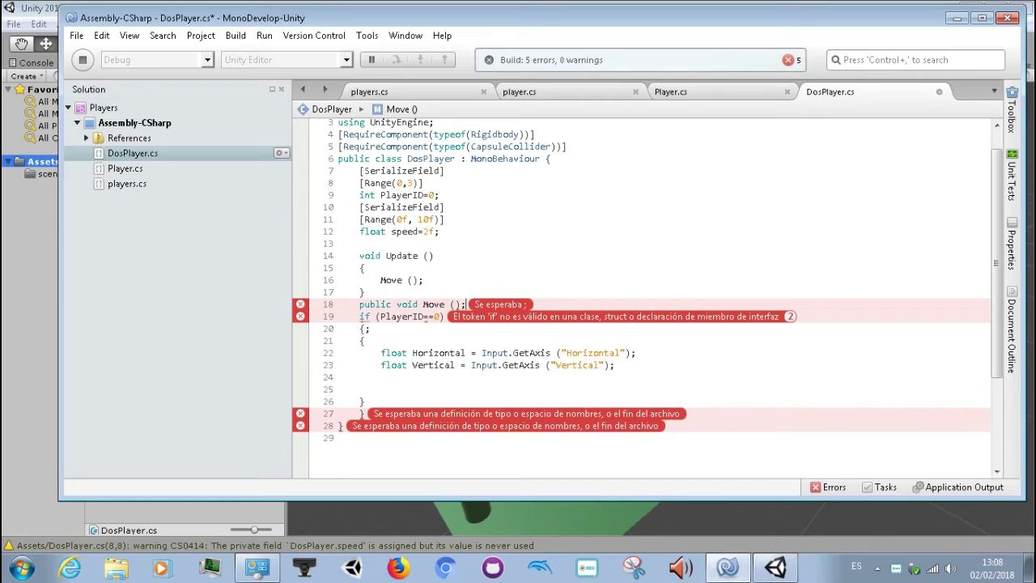
pyautogui.click(444, 316)
pyautogui.click(466, 304)
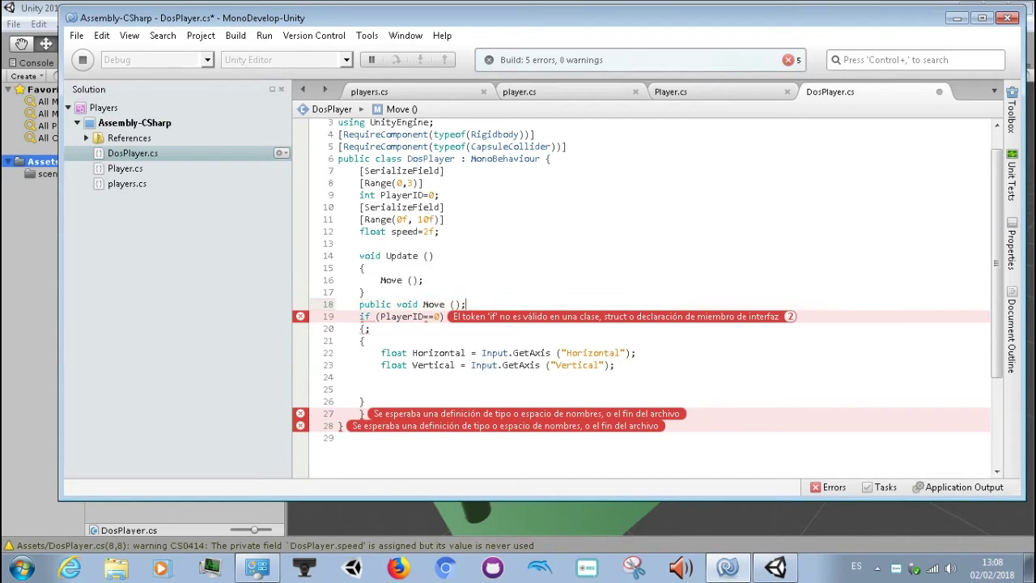
pyautogui.press('Return')
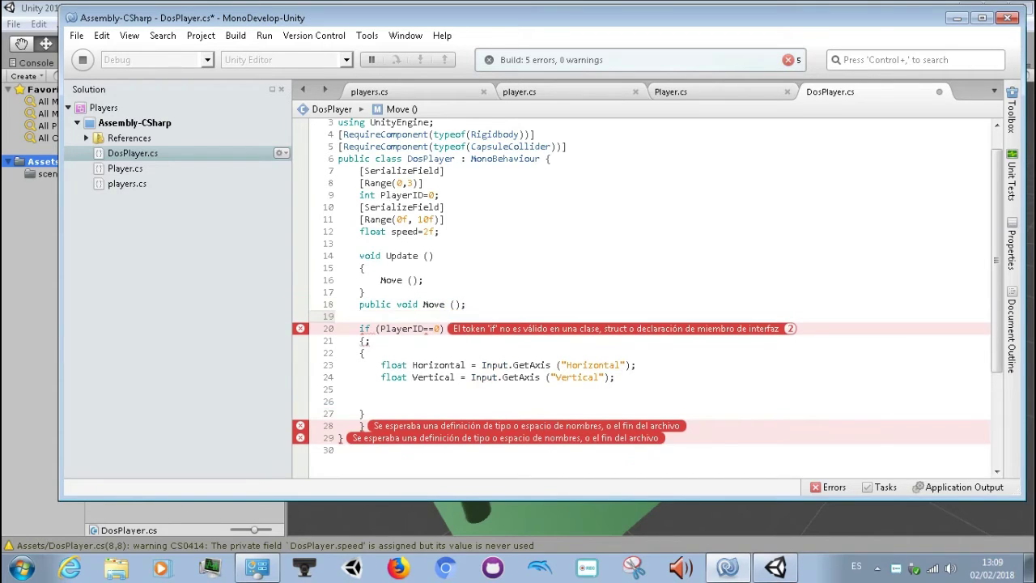
pyautogui.hotkey('ctrl', 's')
pyautogui.scroll(-1, 369, 340)
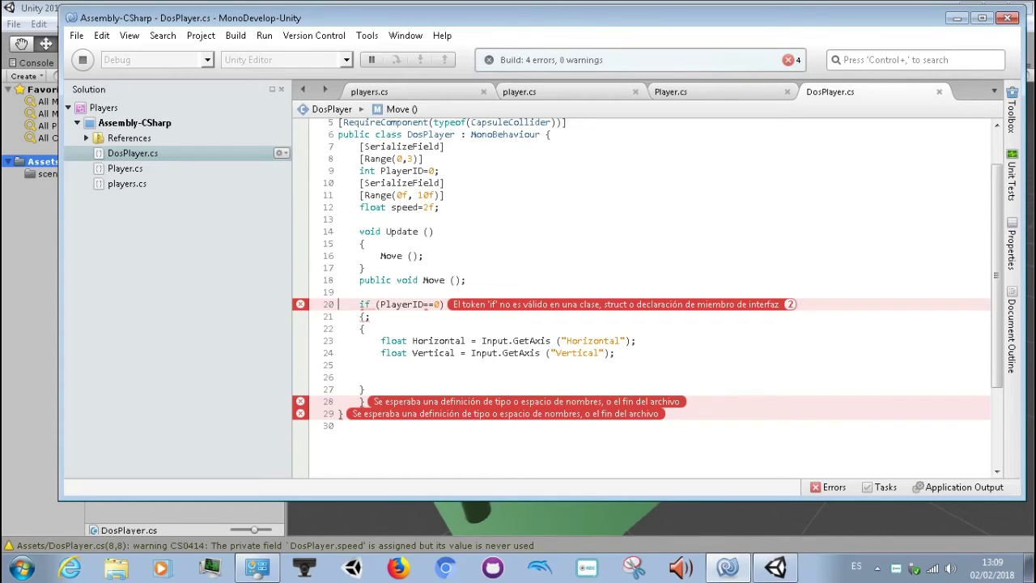
# Give Move() an opening '{', add an extra '}' on its own line, delete the semicolon, and save
pyautogui.press('Up')
pyautogui.press('Up')
pyautogui.press('End')
pyautogui.write('{')
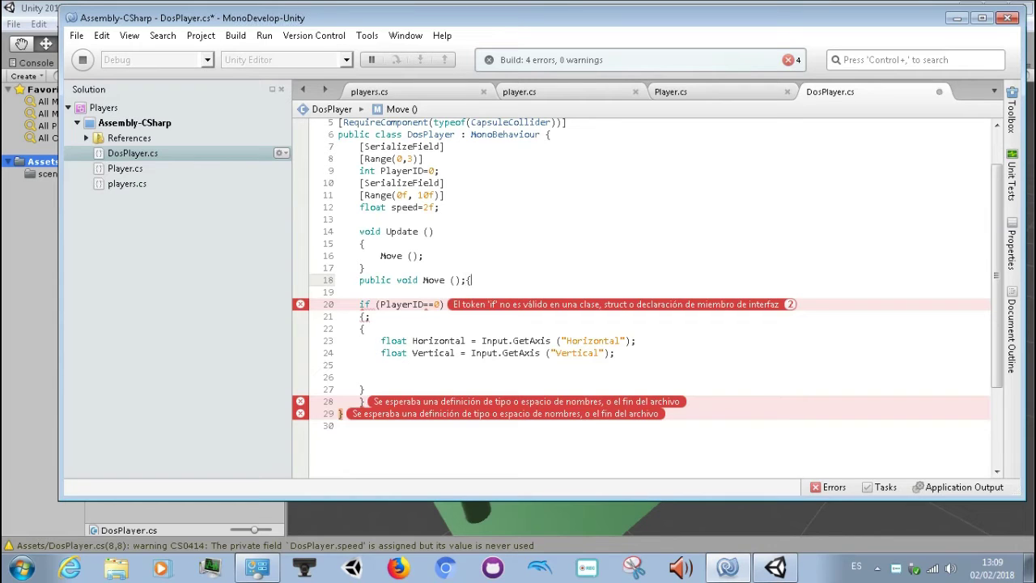
pyautogui.press('Down')
pyautogui.press('Down')
pyautogui.press('Down')
pyautogui.press('Down')
pyautogui.press('Down')
pyautogui.press('Down')
pyautogui.press('Down')
pyautogui.press('Down')
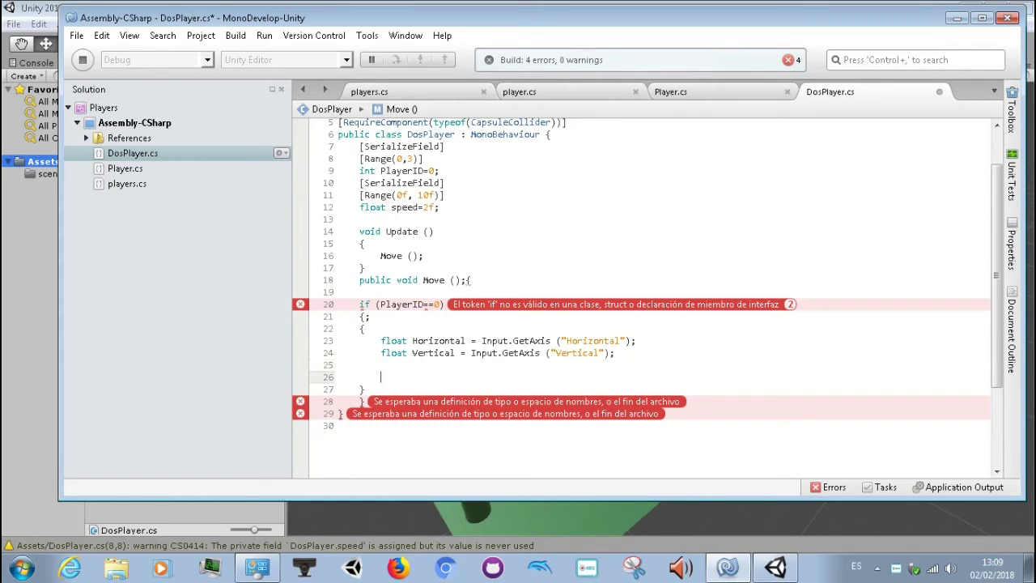
pyautogui.press('Down')
pyautogui.press('Down')
pyautogui.press('Up')
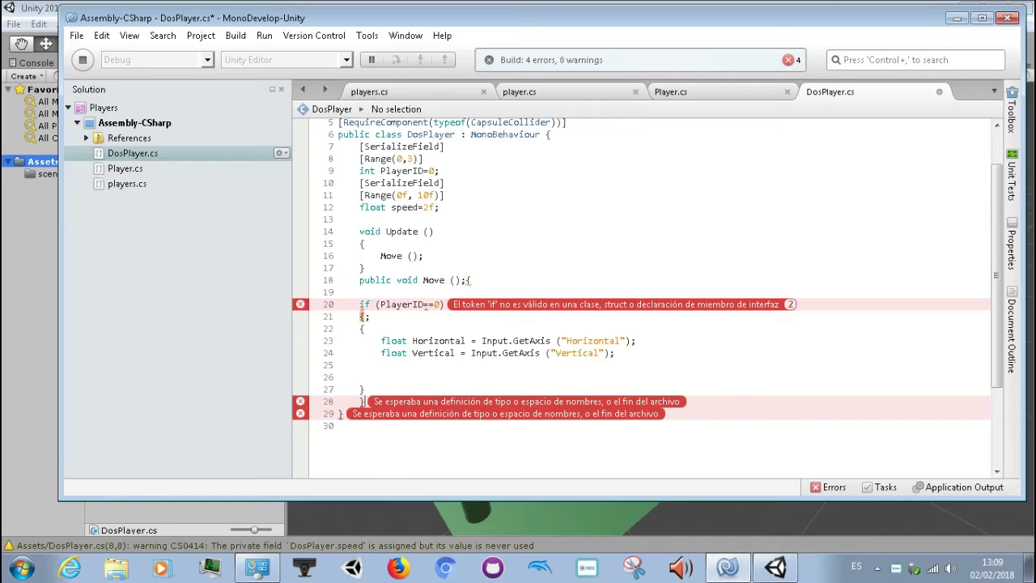
pyautogui.write('}')
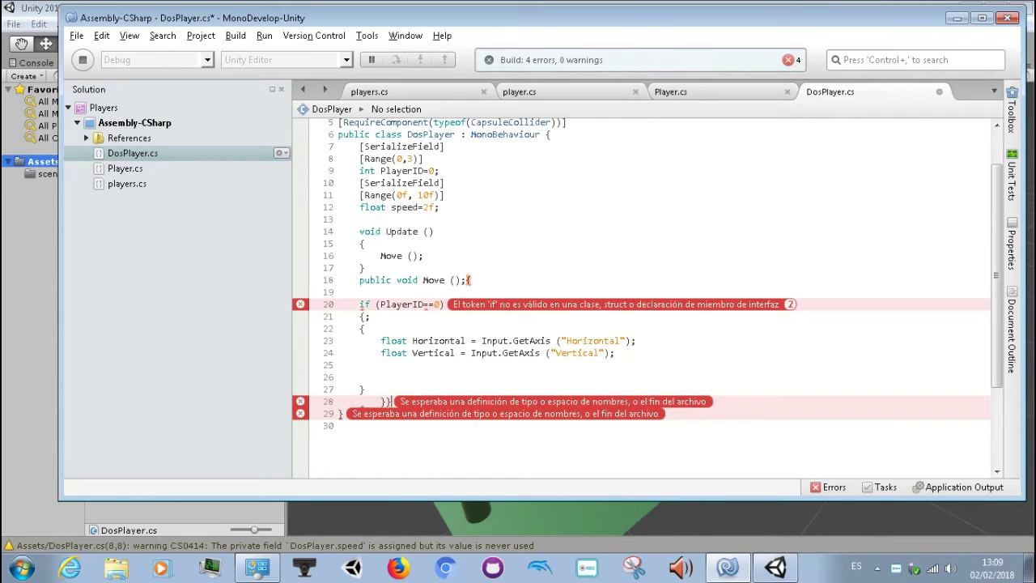
pyautogui.press('Left')
pyautogui.press('Return')
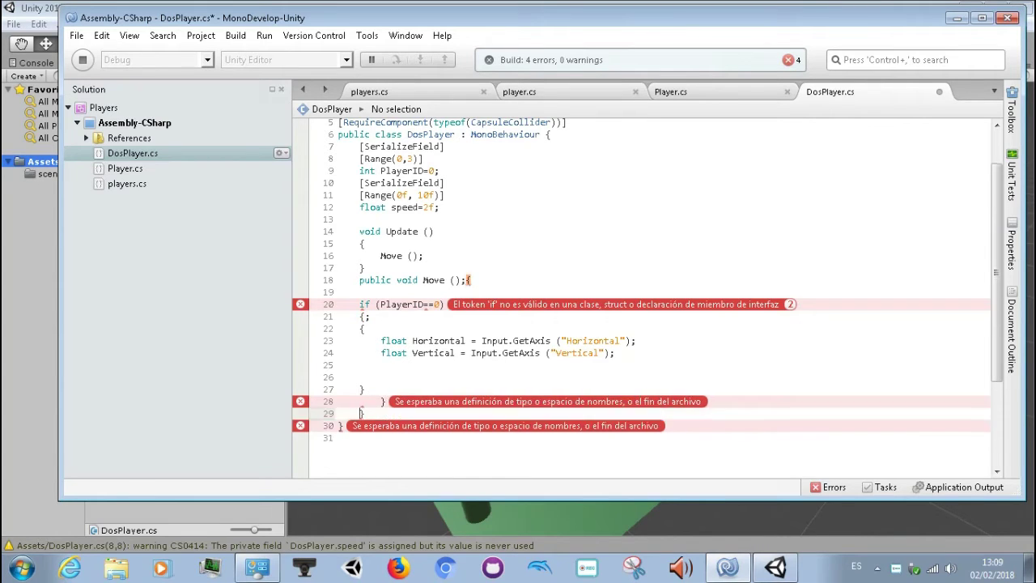
pyautogui.scroll(1, 376, 354)
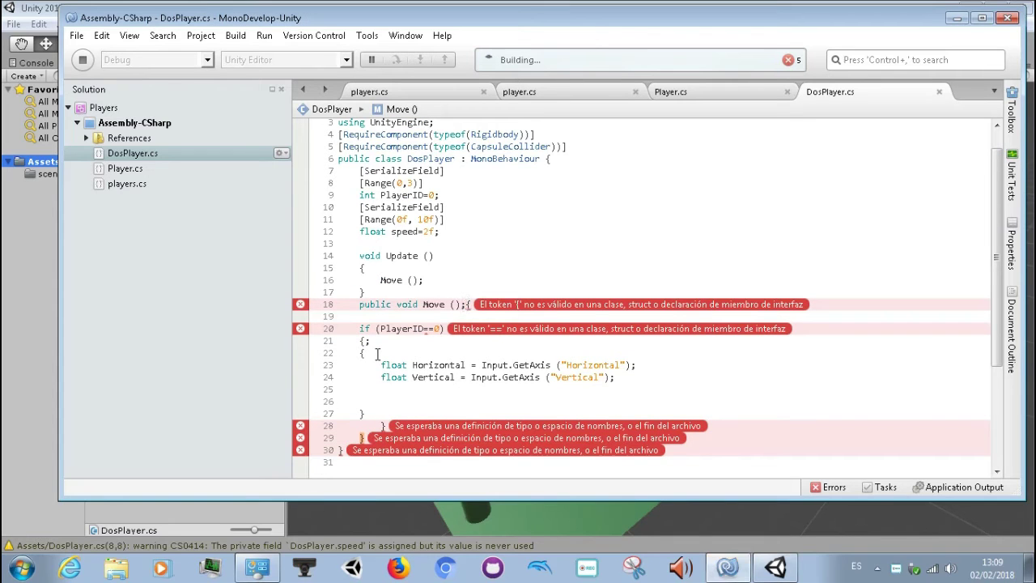
pyautogui.press('BackSpace')
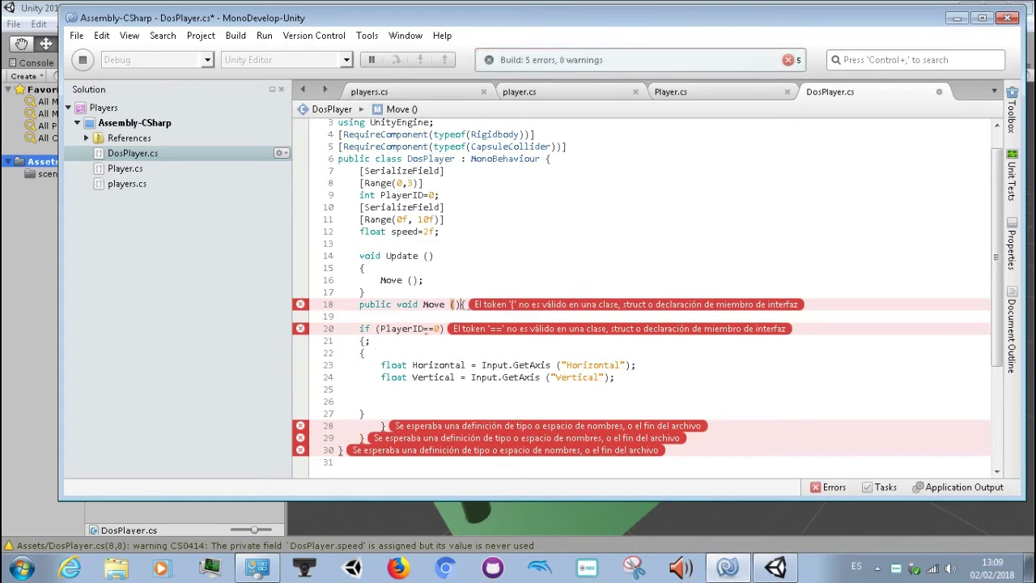
pyautogui.hotkey('ctrl', 's')
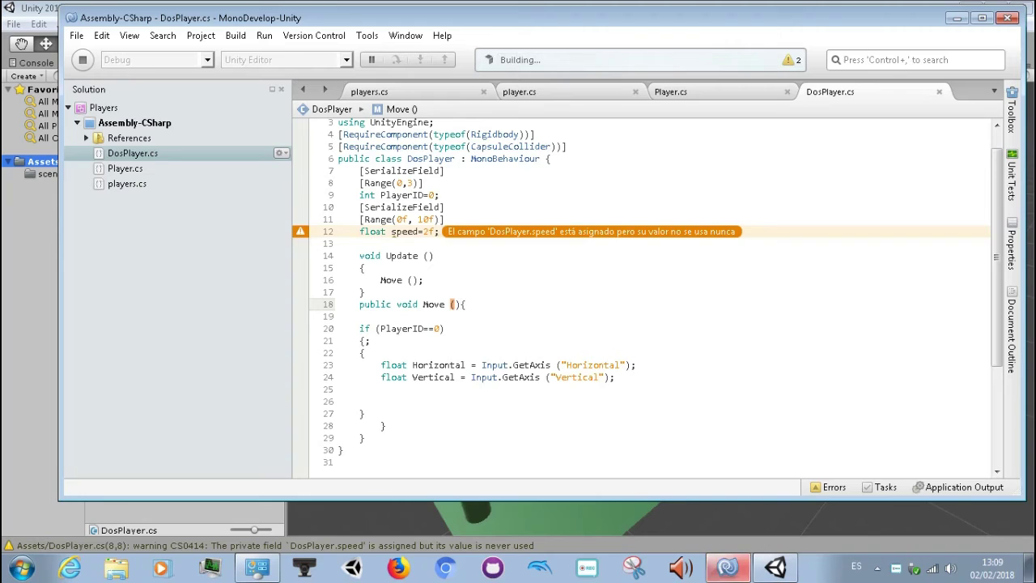
# Put Move()'s opening brace on its own line and rework the stray semicolon after a brace
pyautogui.click(380, 316)
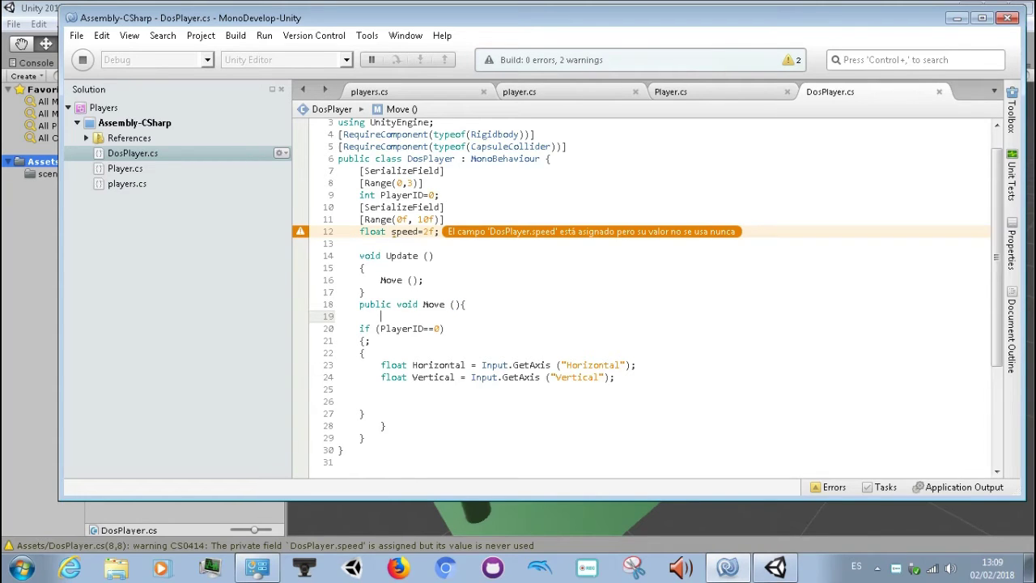
pyautogui.click(444, 328)
pyautogui.click(459, 303)
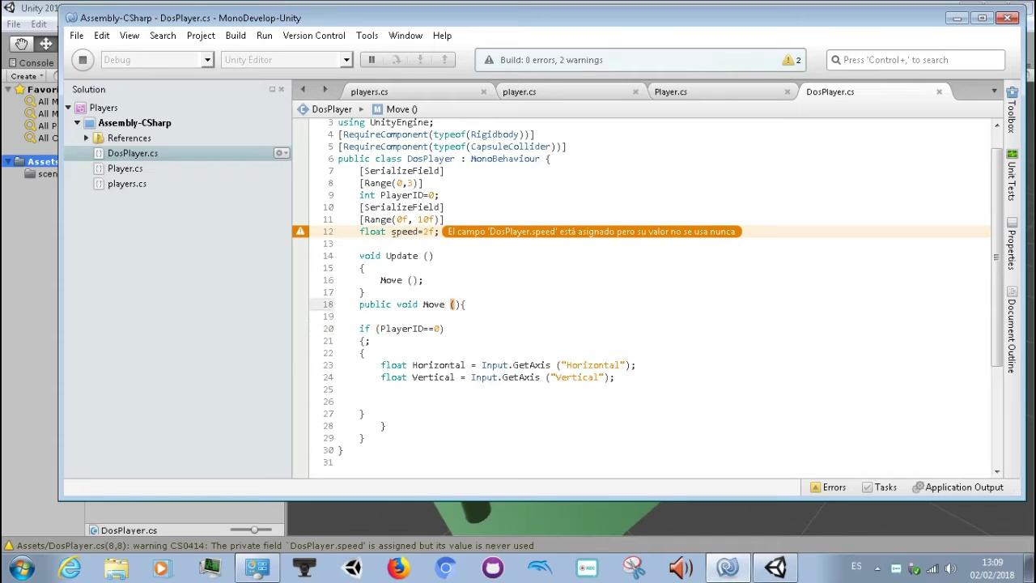
pyautogui.press('Return')
pyautogui.press('Down')
pyautogui.press('Down')
pyautogui.press('Down')
pyautogui.press('Down')
pyautogui.press('Down')
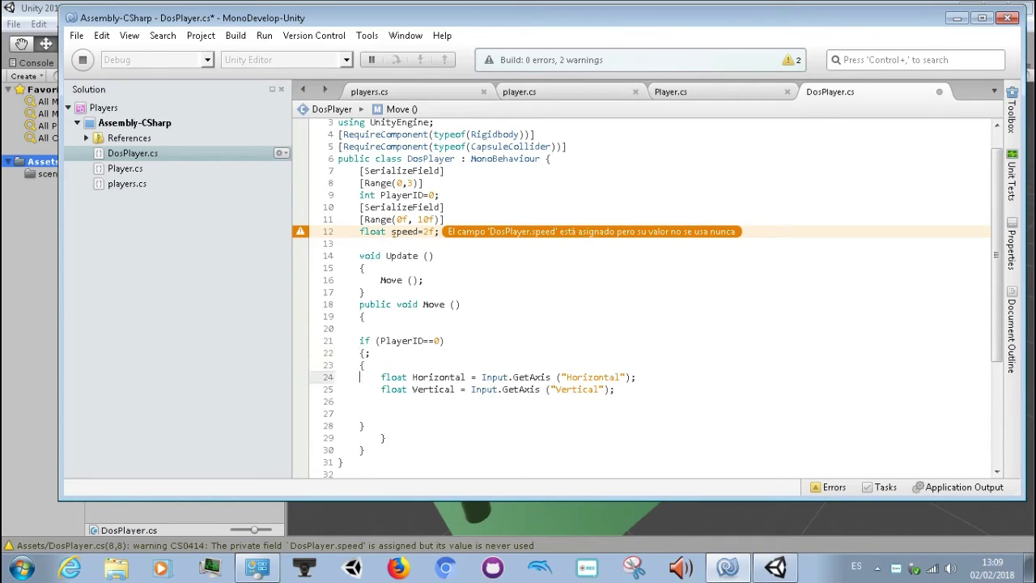
pyautogui.press('Up')
pyautogui.press('Up')
pyautogui.press('Up')
pyautogui.press('Up')
pyautogui.press('Up')
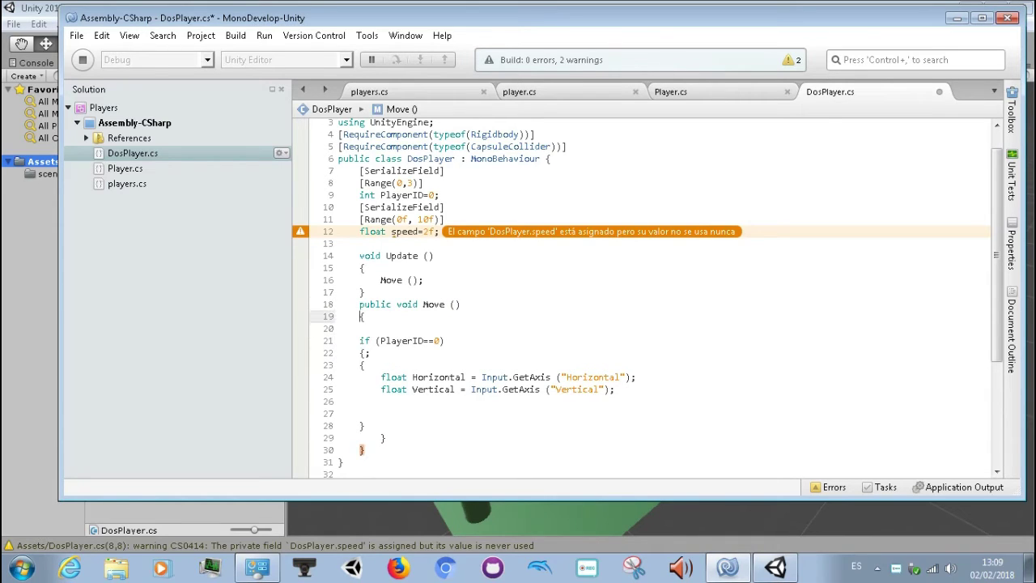
pyautogui.press('Down')
pyautogui.press('Down')
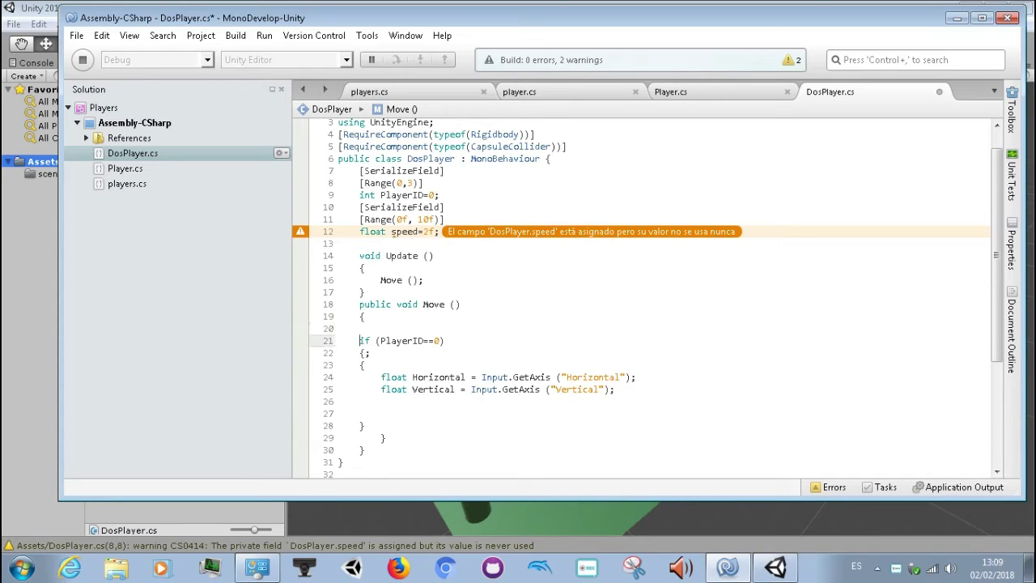
pyautogui.press('Down')
pyautogui.press('Down')
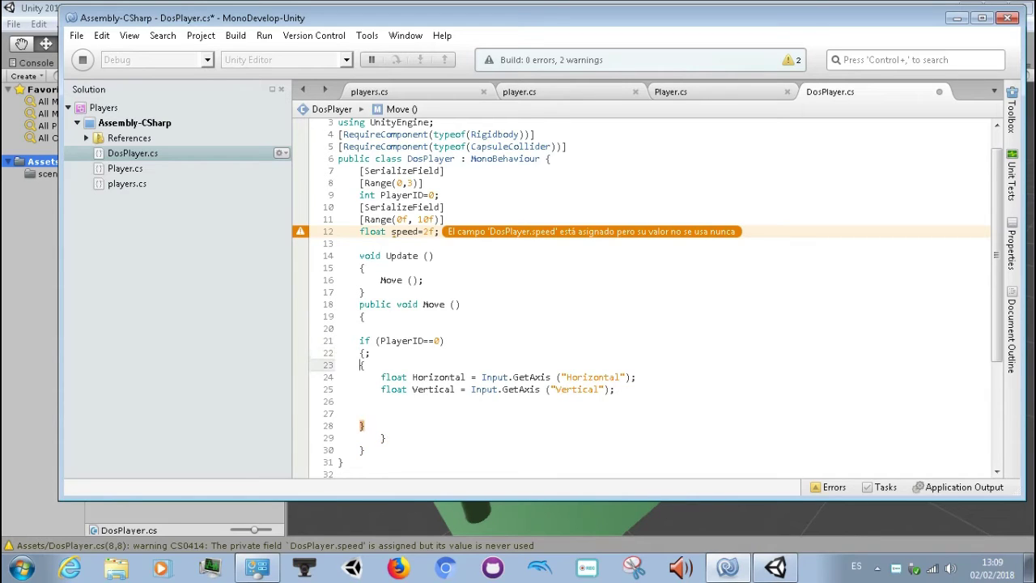
pyautogui.press('Up')
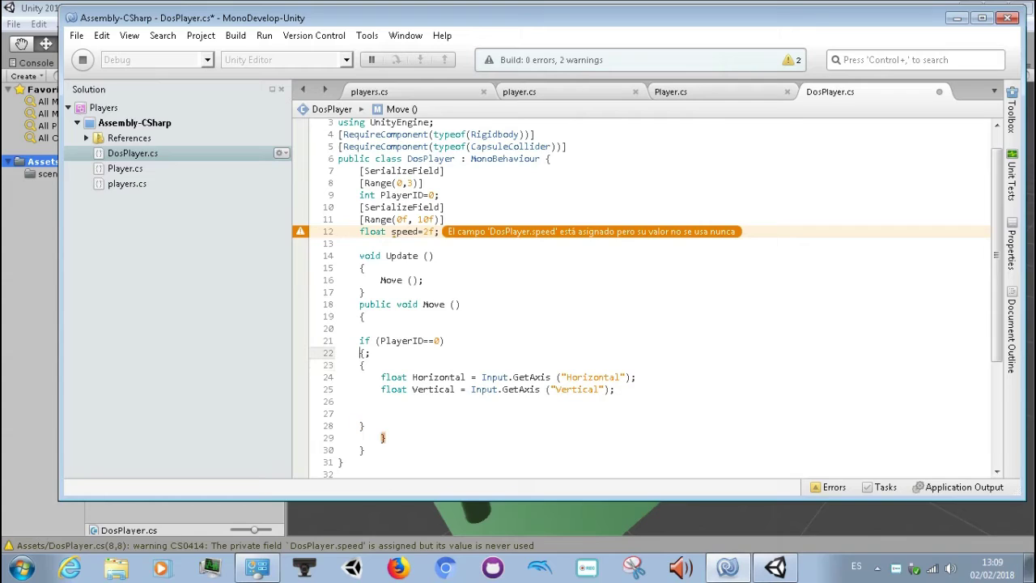
pyautogui.press('BackSpace')
pyautogui.press('Return')
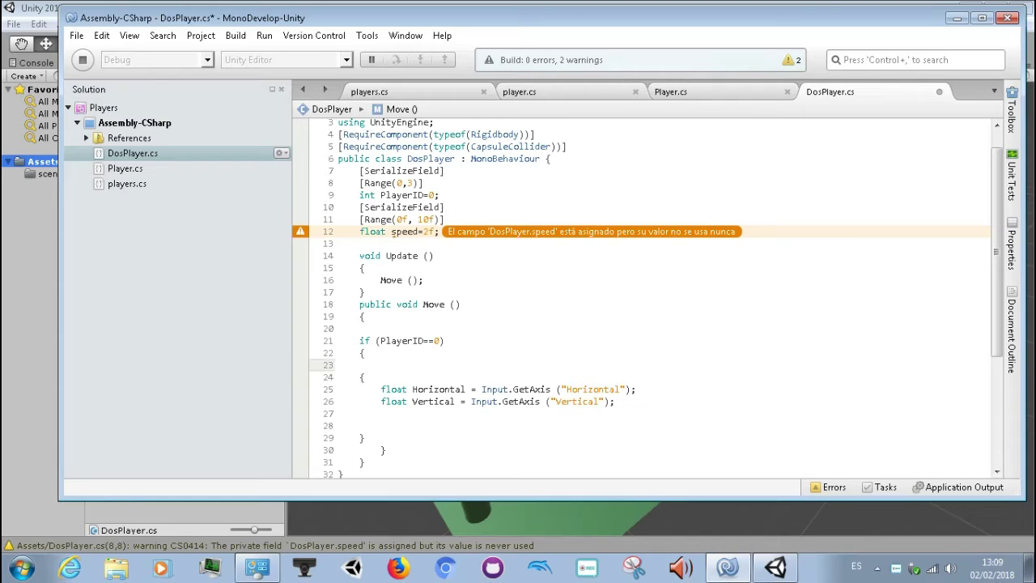
pyautogui.write(';')
# Paste the Horizontal and Vertical GetAxis lines into the PlayerID==0 block, each on its own line
pyautogui.click(361, 353)
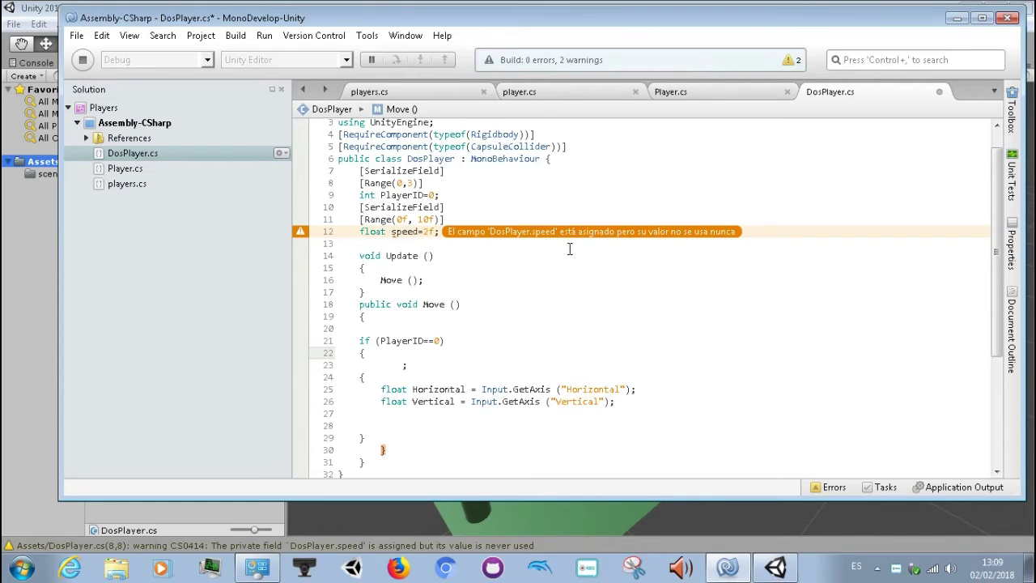
pyautogui.moveTo(623, 400)
pyautogui.mouseDown()
pyautogui.moveTo(376, 383)
pyautogui.moveTo(380, 390)
pyautogui.mouseUp()
pyautogui.hotkey('ctrl', 'c')
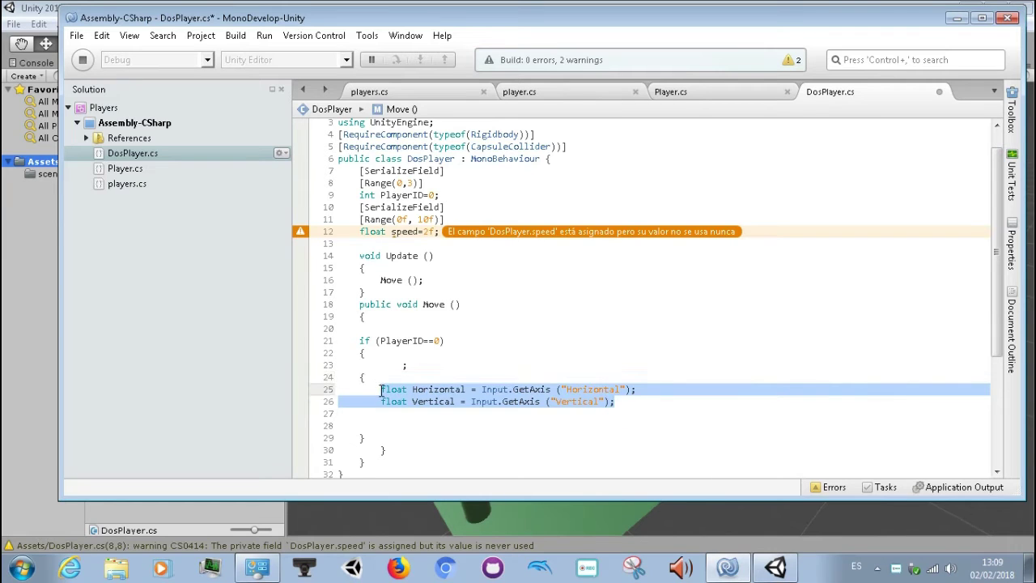
pyautogui.click(377, 356)
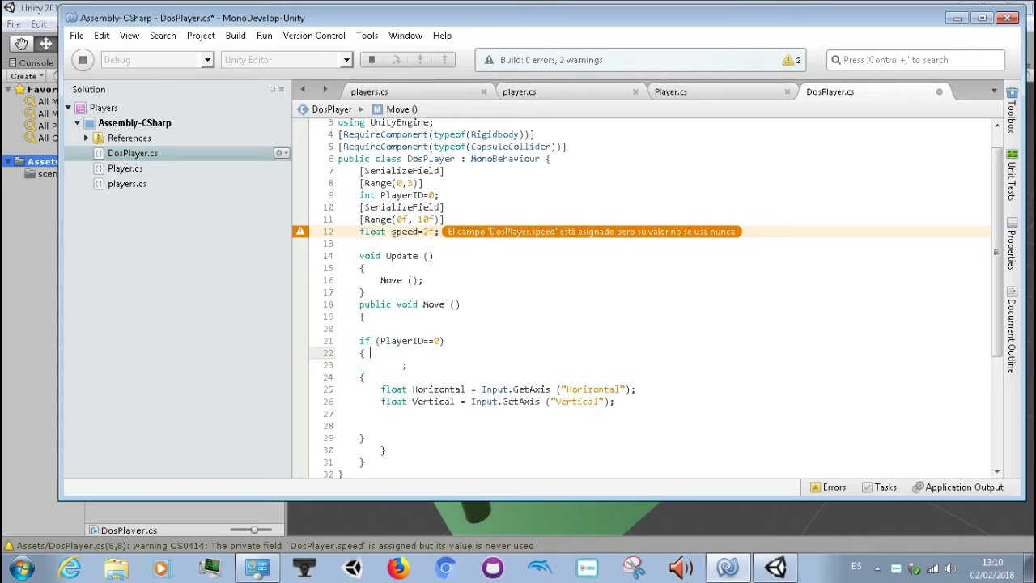
pyautogui.hotkey('ctrl', 'v')
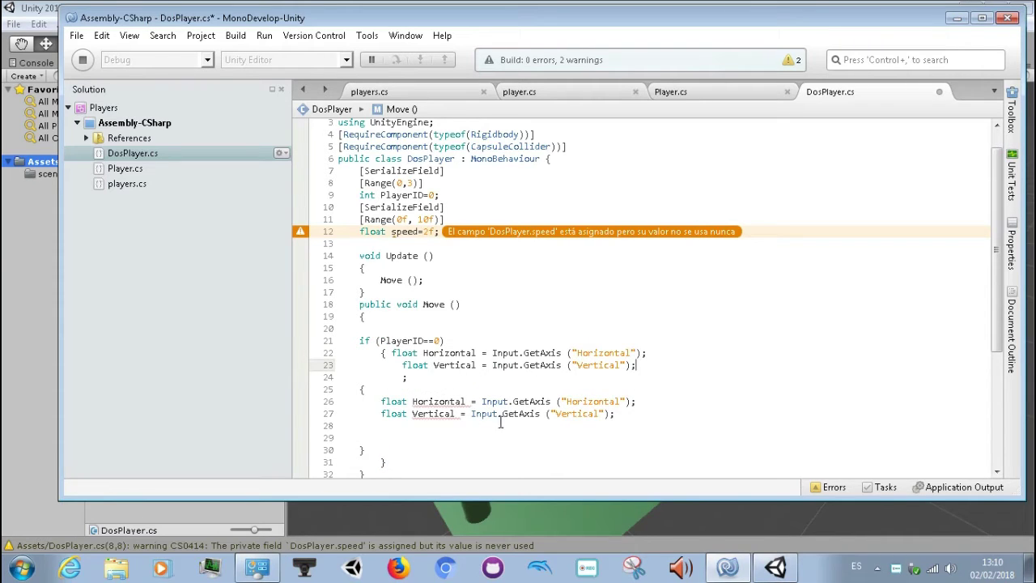
pyautogui.click(393, 354)
pyautogui.press('Return')
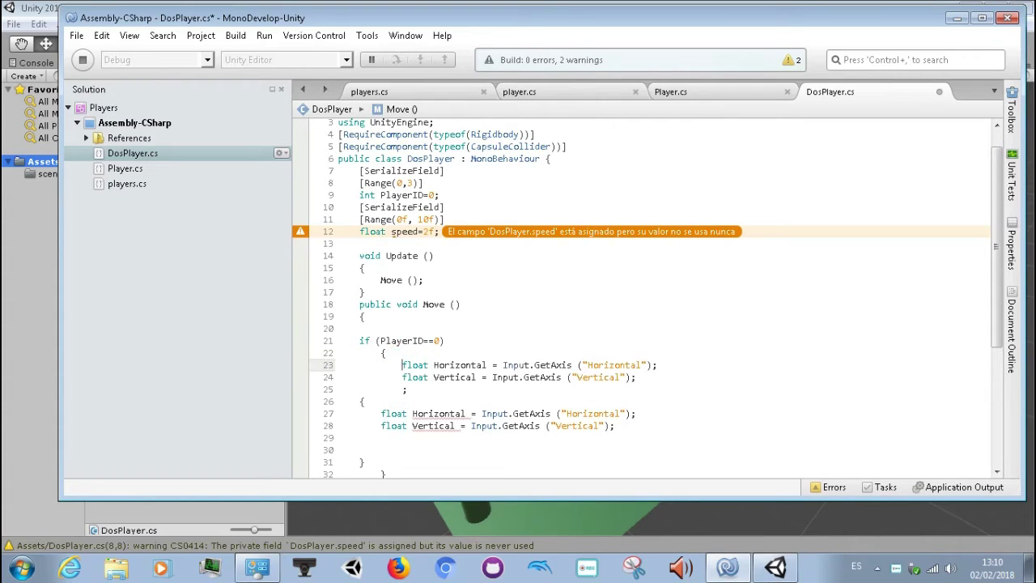
# Delete the original duplicate GetAxis lines and the empty extra brace pair
pyautogui.moveTo(633, 437); pyautogui.dragTo(383, 413)
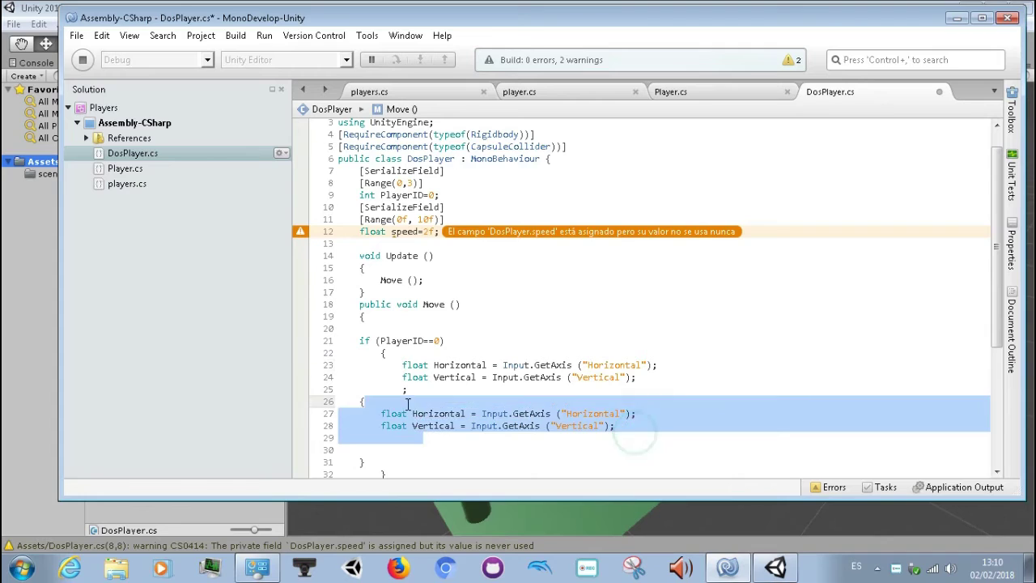
pyautogui.press('Delete')
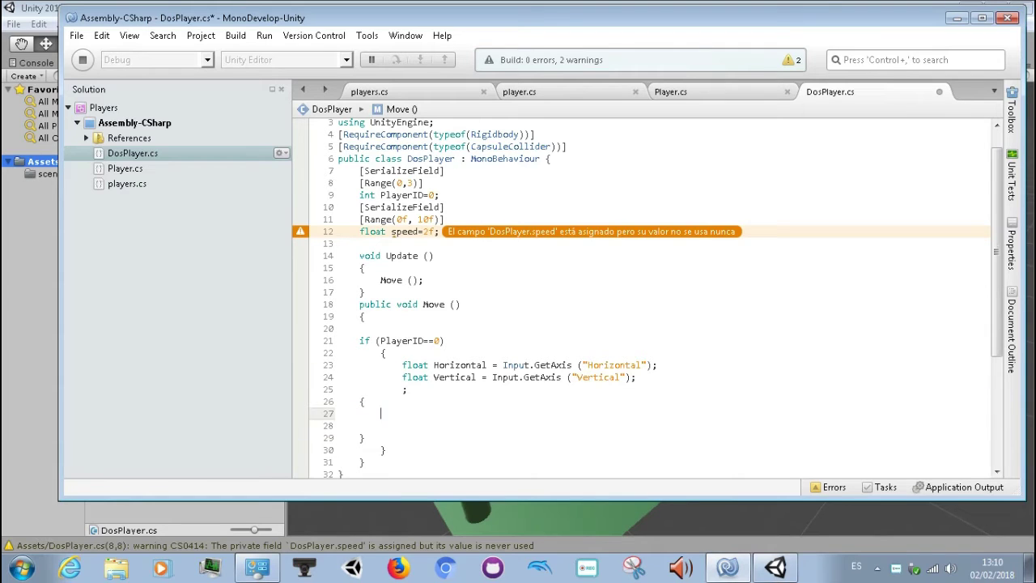
pyautogui.press('Home')
pyautogui.press('Delete')
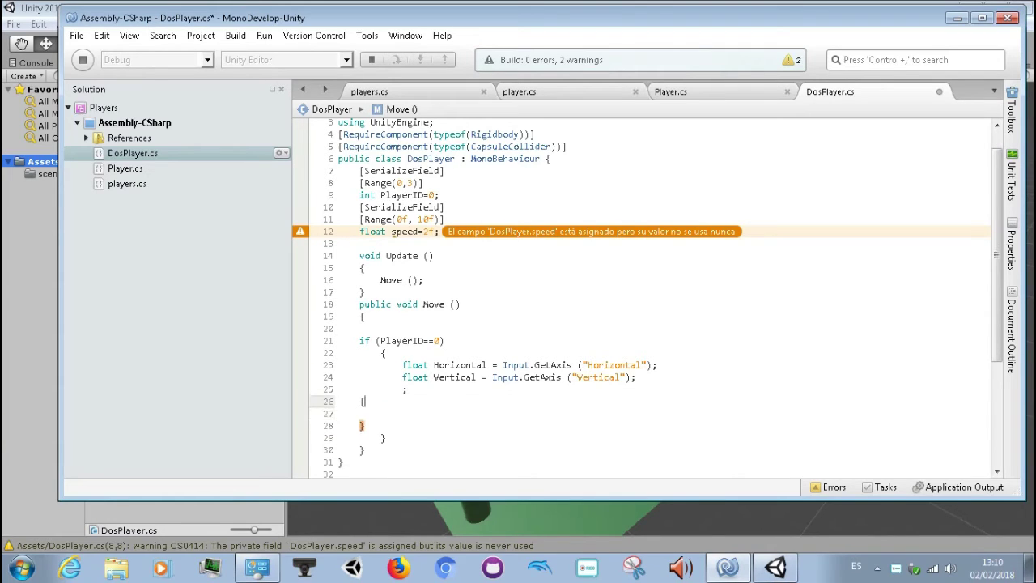
pyautogui.click(412, 417)
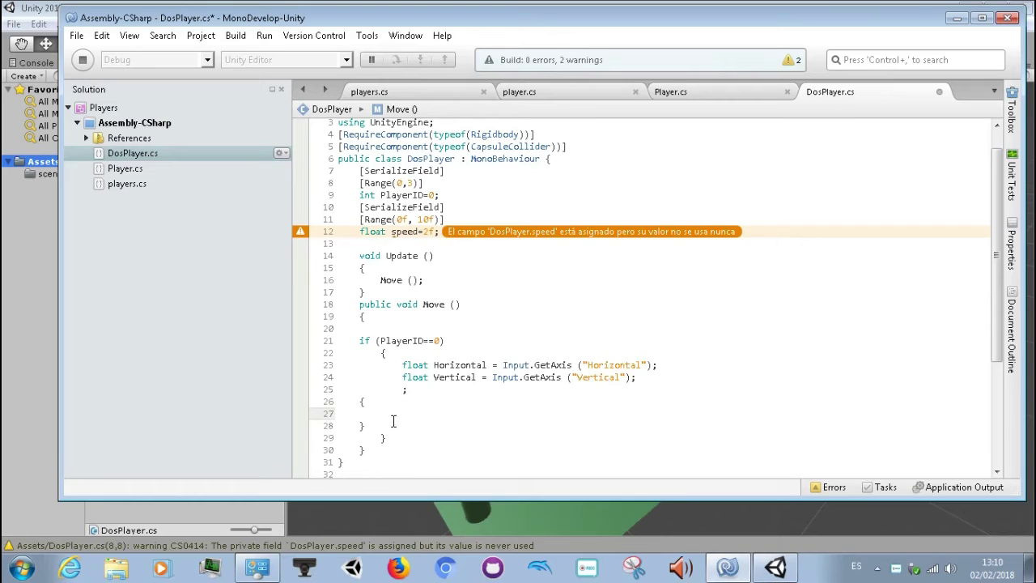
pyautogui.click(388, 353)
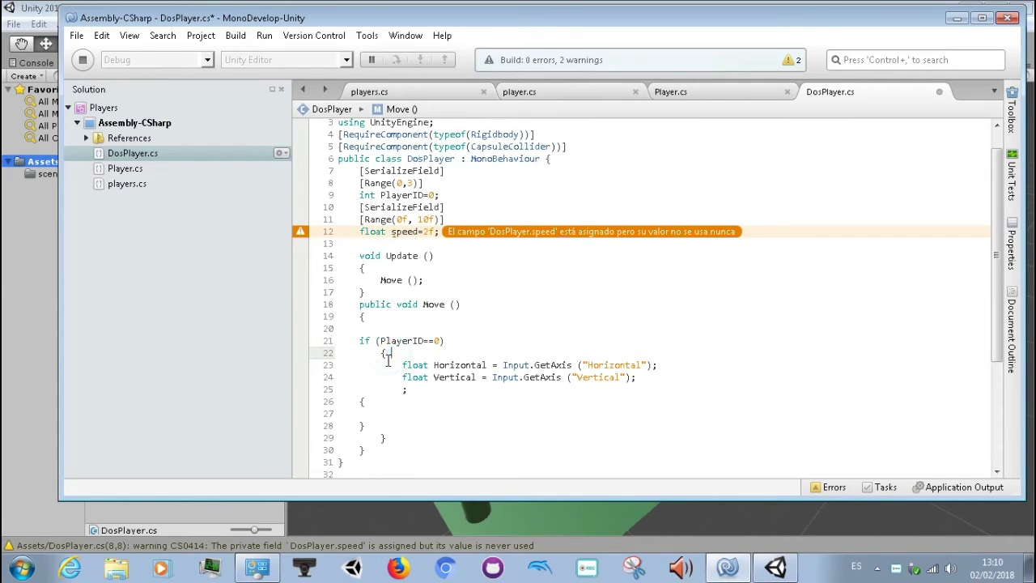
pyautogui.click(386, 354)
pyautogui.moveTo(370, 425); pyautogui.dragTo(354, 398)
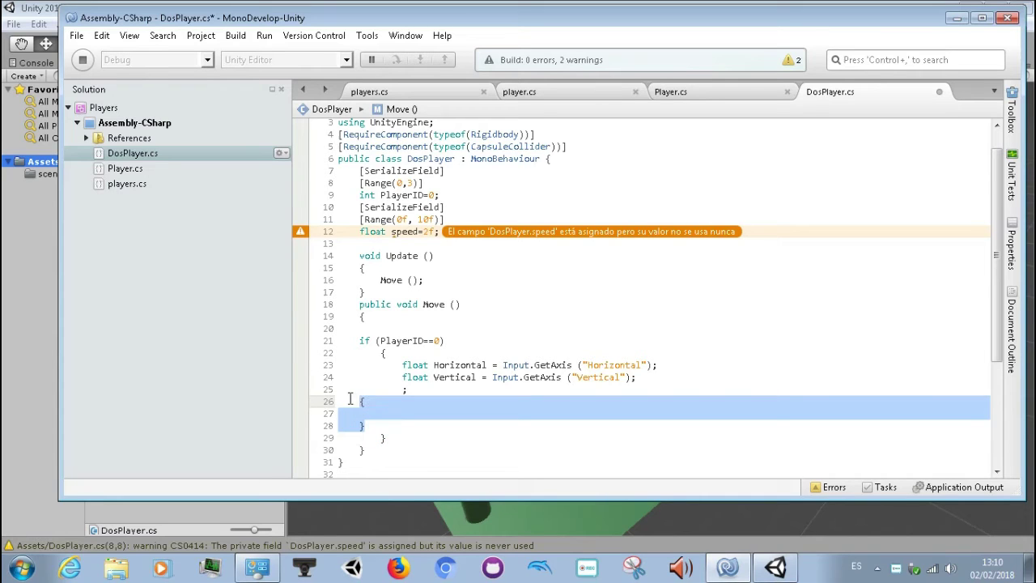
pyautogui.press('BackSpace')
# Remove the last stray semicolon so the build shows 0 errors and 2 warnings
pyautogui.click(469, 397)
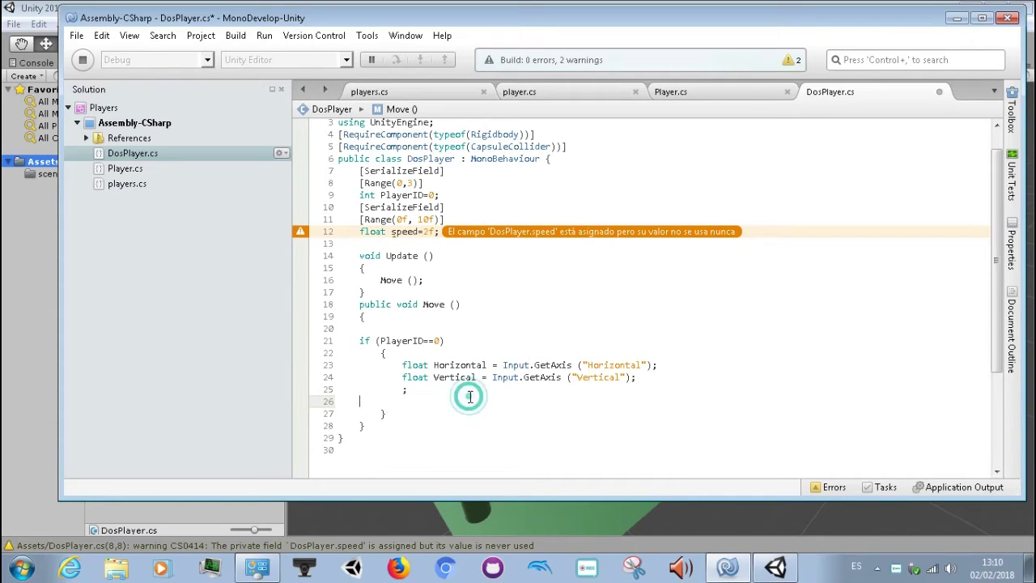
pyautogui.click(408, 390)
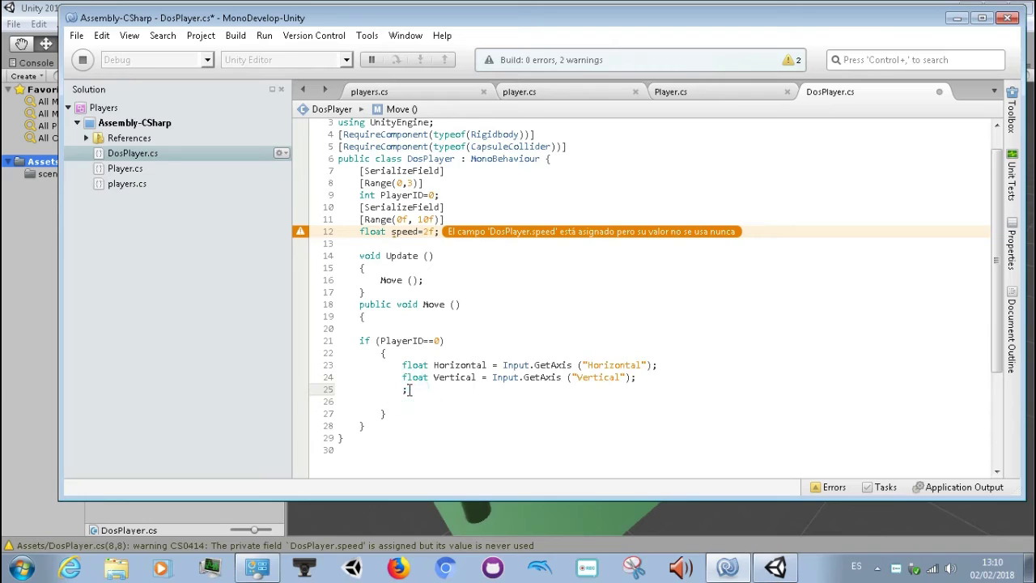
pyautogui.click(408, 390)
pyautogui.moveTo(409, 389); pyautogui.dragTo(399, 390)
pyautogui.press('Delete')
pyautogui.click(400, 364)
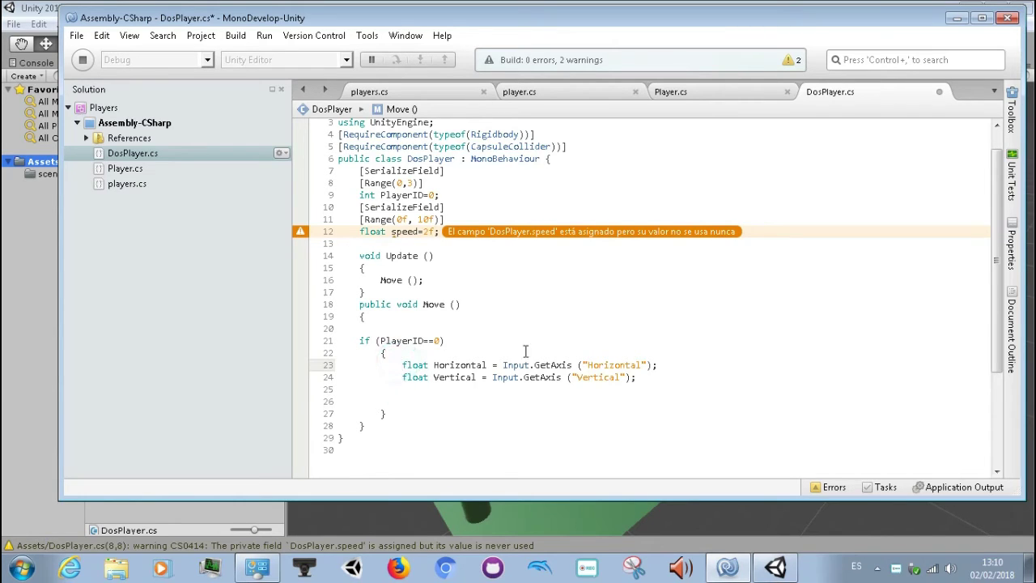
pyautogui.doubleClick(437, 341)
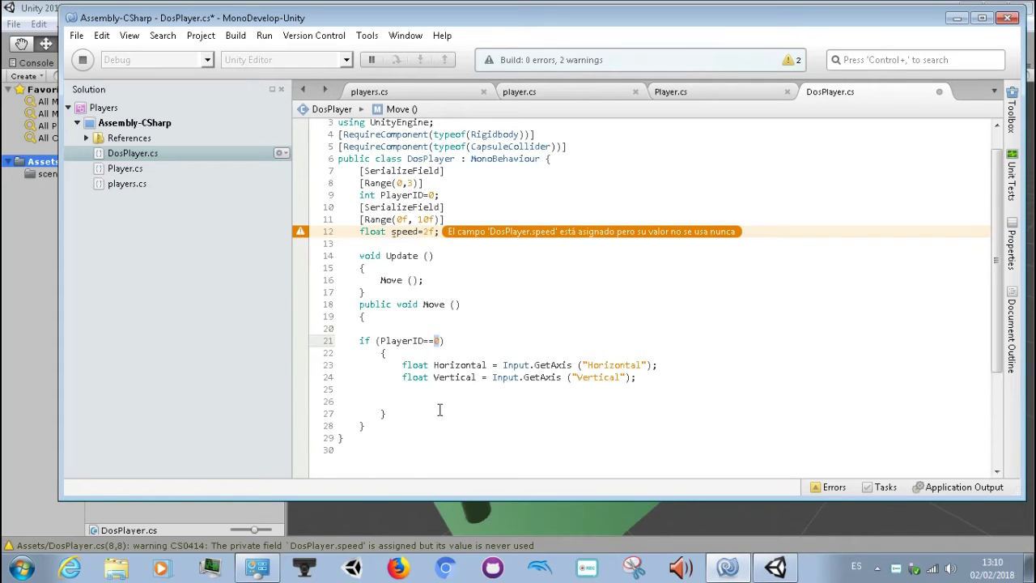
pyautogui.click(439, 410)
pyautogui.scroll(-1, 439, 410)
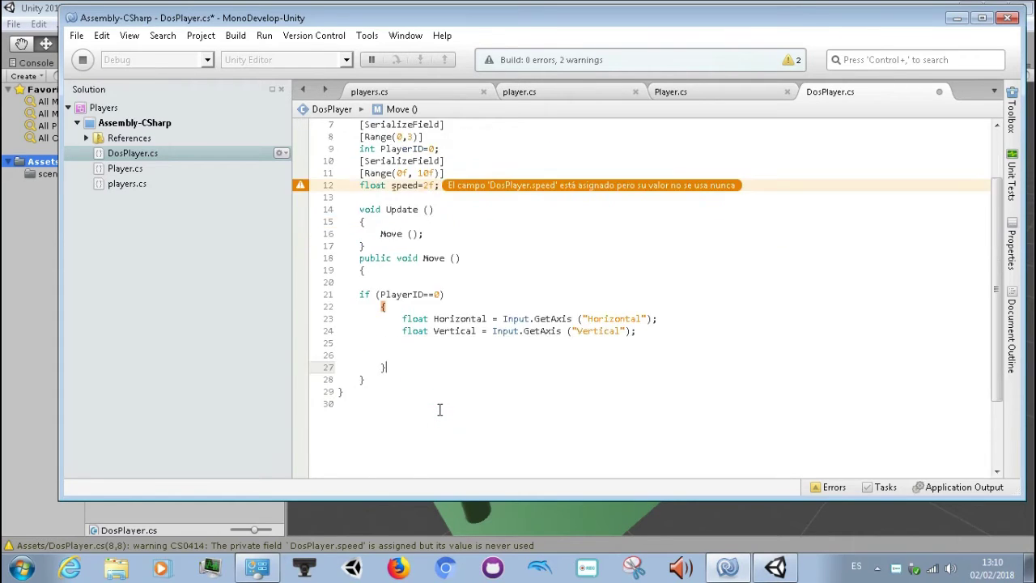
pyautogui.click(412, 351)
# Start a 'transform.Translate = ()' statement on the empty line under Vertical
pyautogui.click(411, 348)
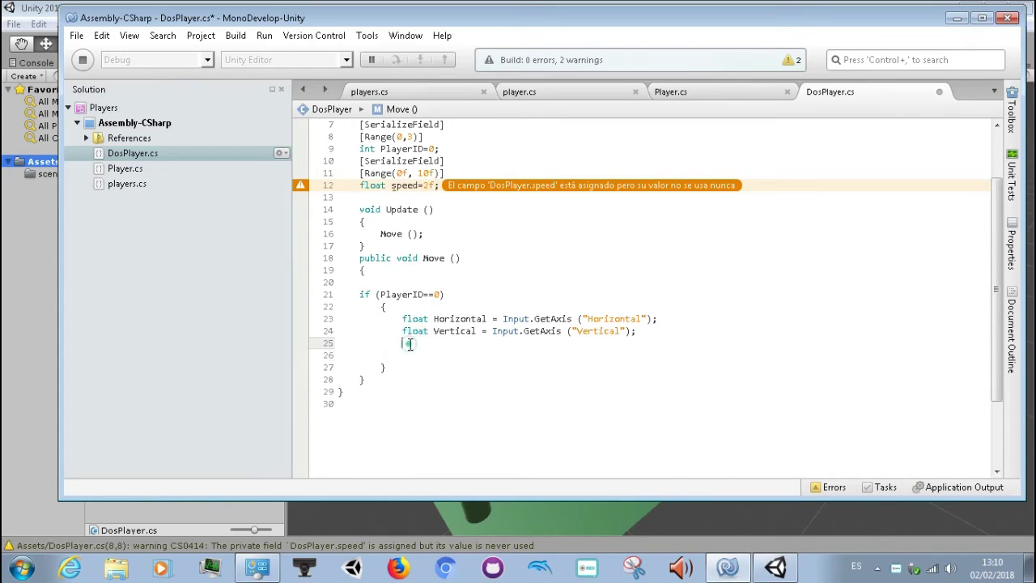
pyautogui.write('t')
pyautogui.write('ra')
pyautogui.write('nsform.')
pyautogui.write('t')
pyautogui.write('ra')
pyautogui.write('ns')
pyautogui.press('Return')
pyautogui.write('(')
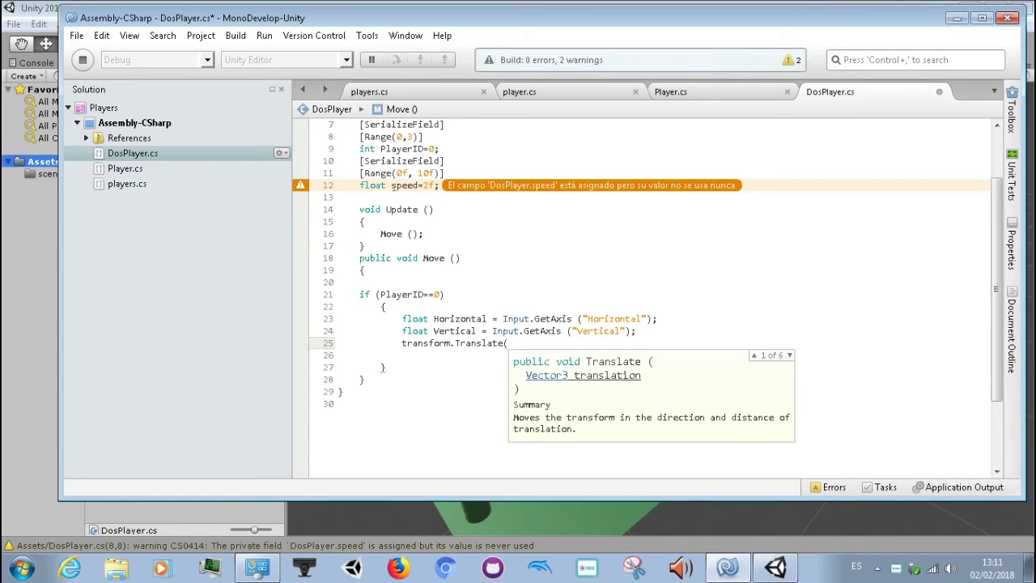
pyautogui.write(')')
pyautogui.press('Left')
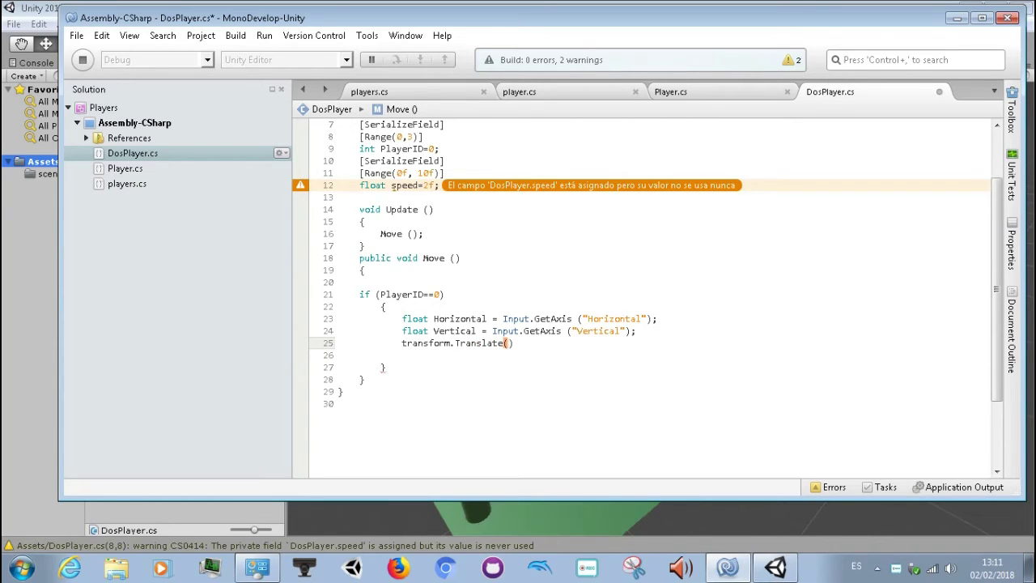
pyautogui.press('Left')
pyautogui.write('=')
pyautogui.press('End')
pyautogui.press('Left')
# Complete it as 'transform.Translate = (Vector3 (0,0,0));' using Vector3 autocompletion
pyautogui.write('vec')
pyautogui.hotkey('ctrl', 'space')
pyautogui.press('Return')
pyautogui.write('(')
pyautogui.write('0')
pyautogui.write(',')
pyautogui.write('0,0')
pyautogui.press('Left')
pyautogui.press('Right')
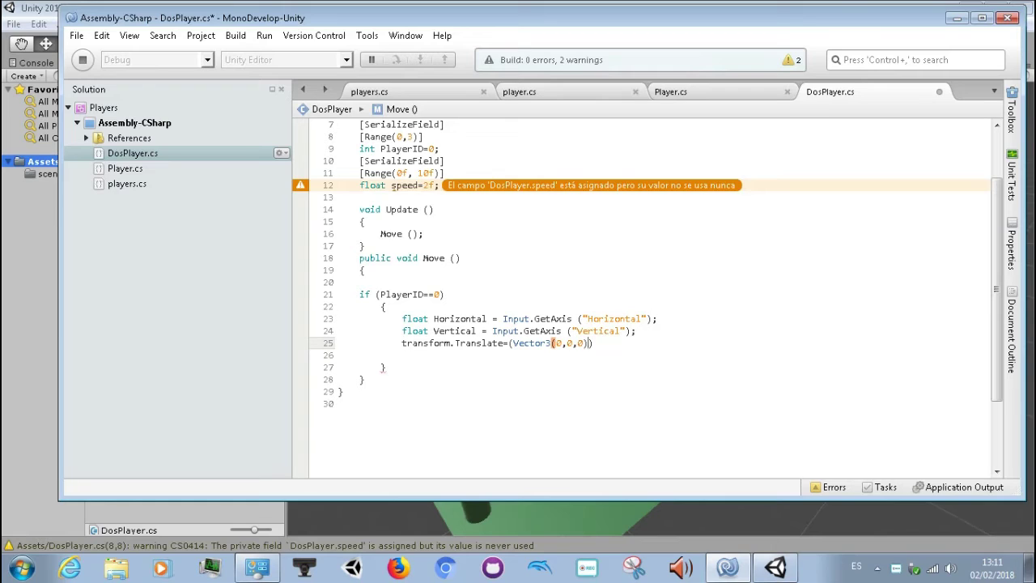
pyautogui.press('Right')
pyautogui.press('Right')
pyautogui.write(';')
# Review the Horizontal, Vertical and Translate lines, ending at the end of the Vertical line
pyautogui.press('Up')
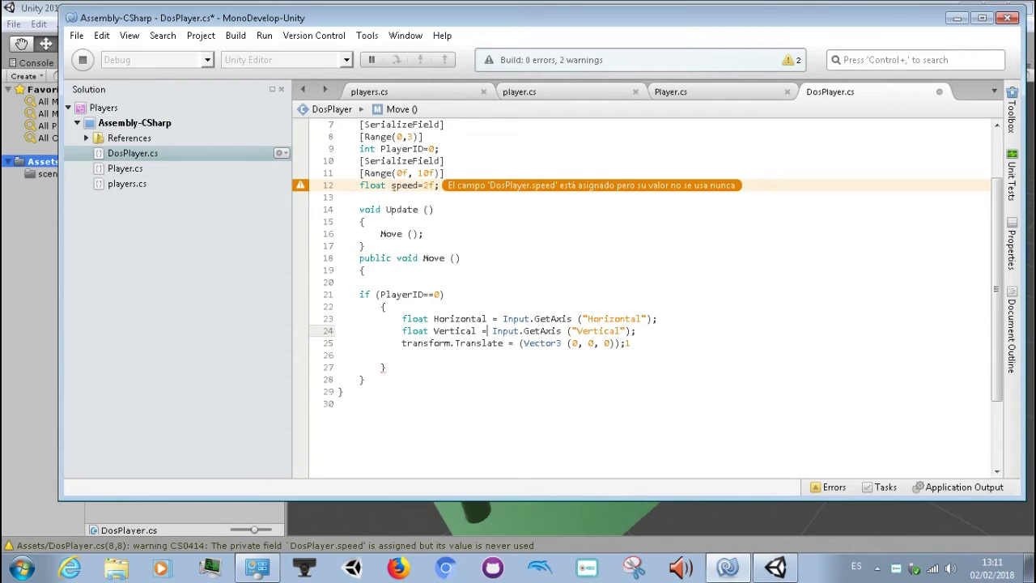
pyautogui.click(434, 318)
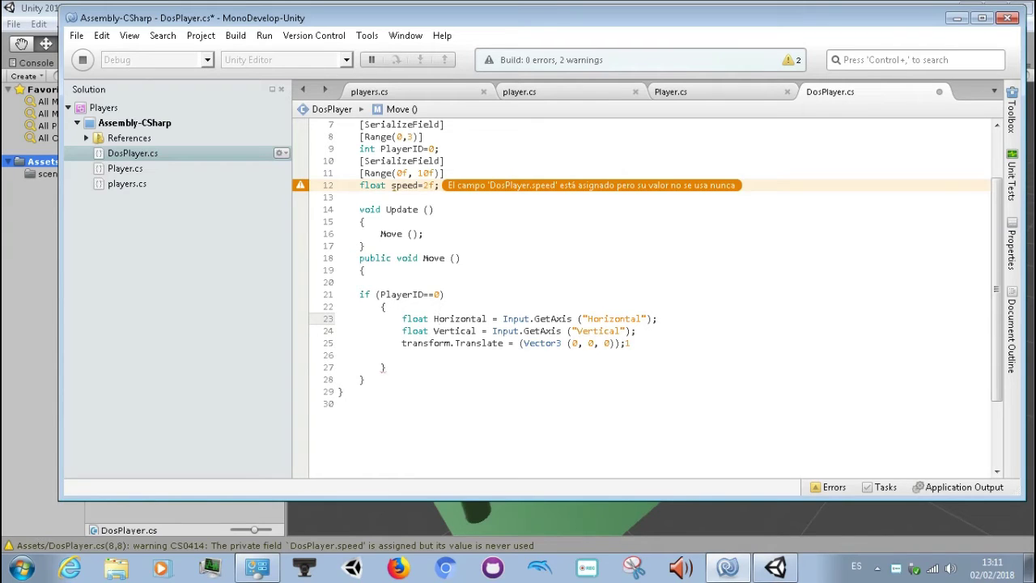
pyautogui.press('Home')
pyautogui.press('Down')
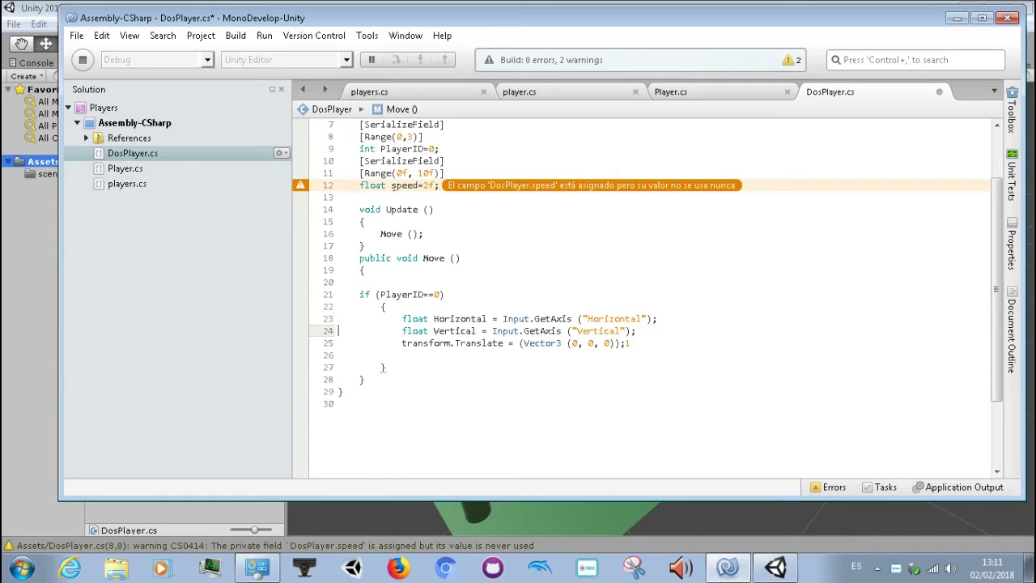
pyautogui.click(360, 330)
pyautogui.click(407, 331)
pyautogui.click(531, 343)
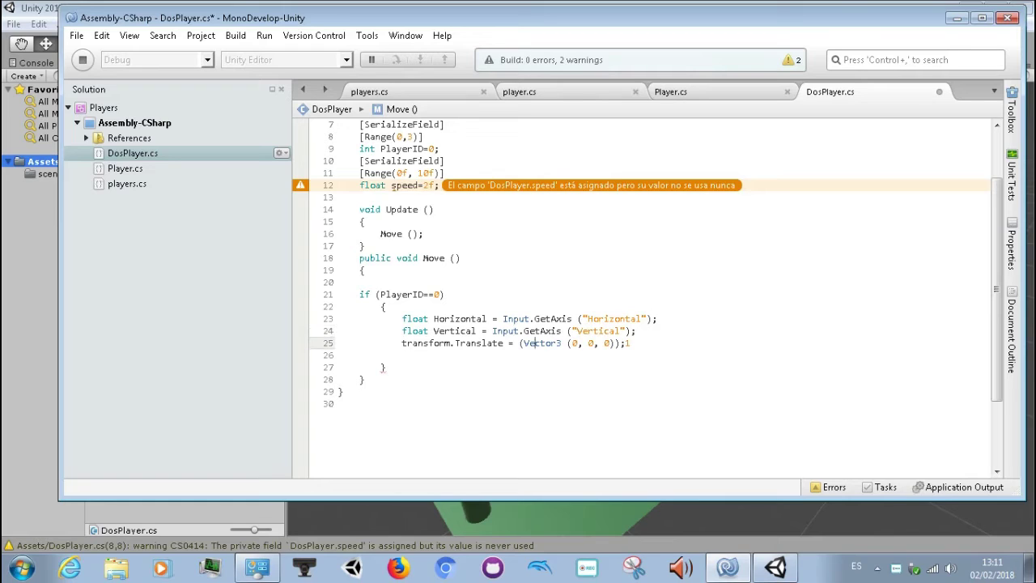
pyautogui.click(619, 343)
pyautogui.click(614, 343)
pyautogui.press('Right')
pyautogui.press('Right')
pyautogui.press('Up')
pyautogui.press('Right')
pyautogui.press('Right')
# Add a blank line above the Translate statement and delete the vector's first 0
pyautogui.press('Return')
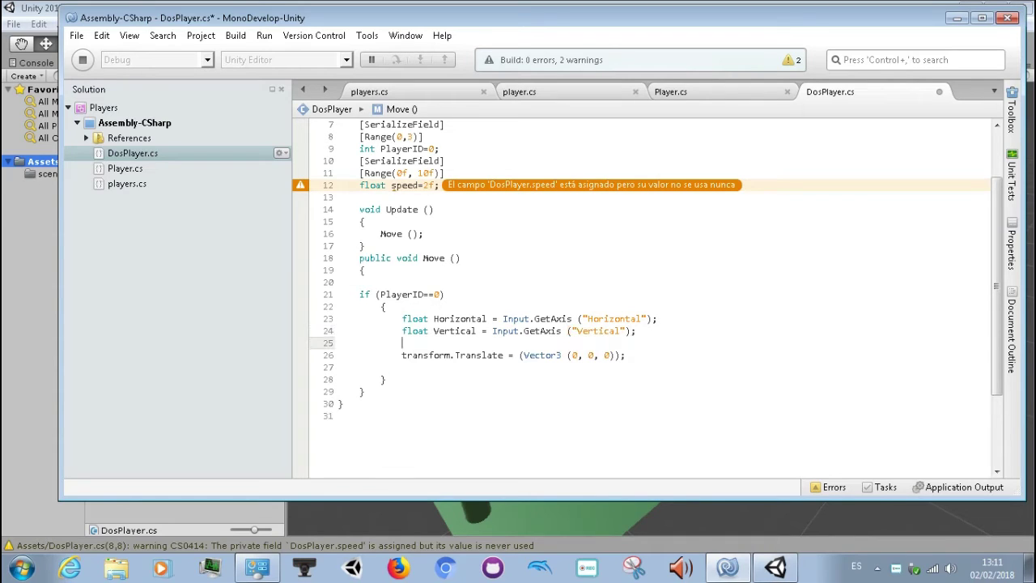
pyautogui.press('Down')
pyautogui.click(413, 354)
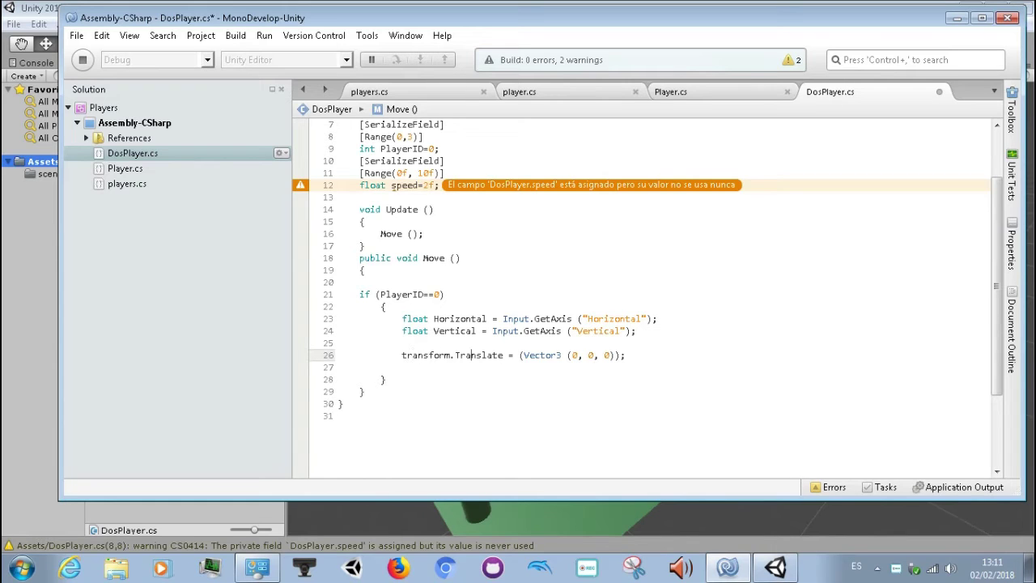
pyautogui.click(626, 355)
pyautogui.click(577, 355)
pyautogui.press('BackSpace')
# Try an Input.GetAxis("hori" argument in the vector, then remove it again
pyautogui.write('in')
pyautogui.write('p.')
pyautogui.write('gr')
pyautogui.press('BackSpace')
pyautogui.write('e')
pyautogui.press('Return')
pyautogui.write('()')
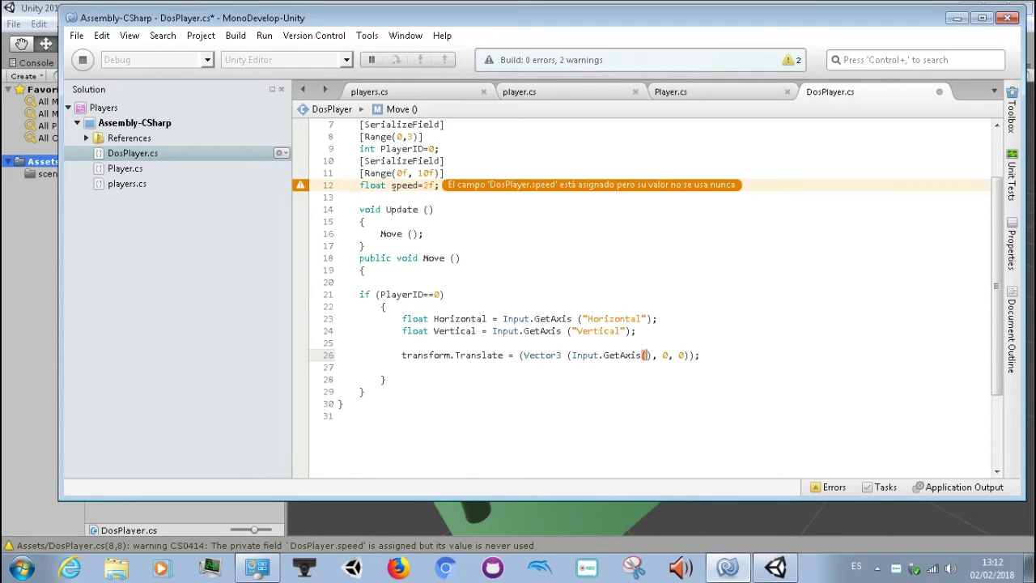
pyautogui.write('"')
pyautogui.write('ho')
pyautogui.write('ri')
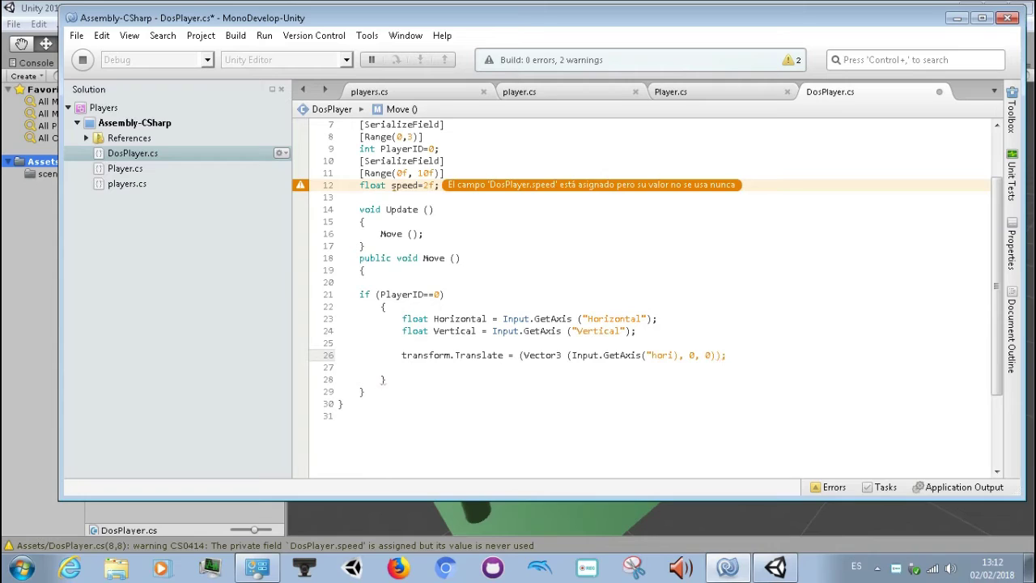
pyautogui.write('"')
pyautogui.press('BackSpace')
pyautogui.press('BackSpace')
pyautogui.press('BackSpace')
pyautogui.press('BackSpace')
pyautogui.press('BackSpace')
pyautogui.press('BackSpace')
pyautogui.press('BackSpace')
pyautogui.press('BackSpace')
pyautogui.press('BackSpace')
pyautogui.press('BackSpace')
pyautogui.press('BackSpace')
pyautogui.press('BackSpace')
pyautogui.press('BackSpace')
pyautogui.press('BackSpace')
pyautogui.press('BackSpace')
pyautogui.press('BackSpace')
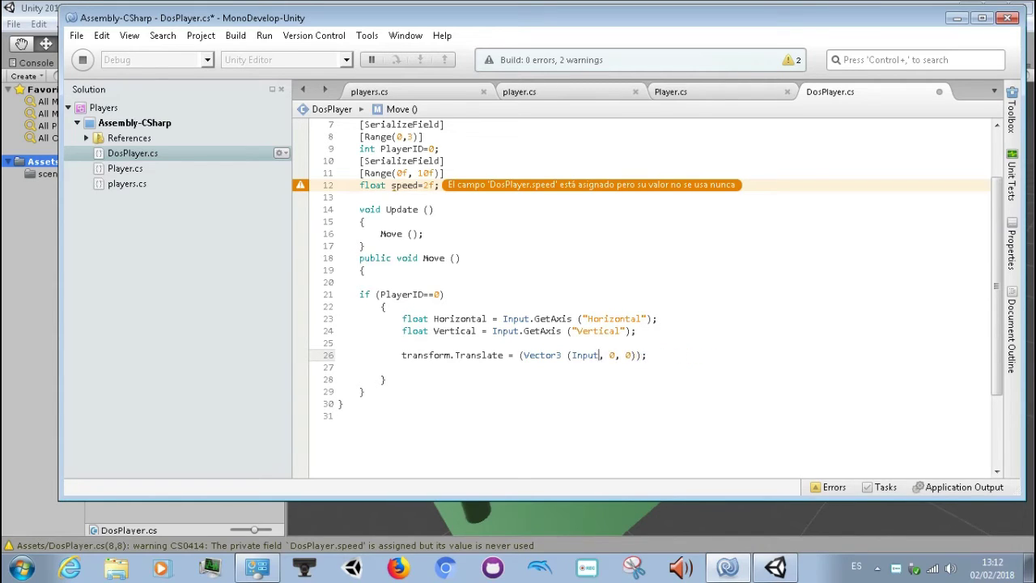
pyautogui.press('BackSpace')
pyautogui.press('BackSpace')
pyautogui.press('BackSpace')
pyautogui.press('BackSpace')
pyautogui.press('BackSpace')
# Type 'new' before Vector3 and restore the first 0 argument
pyautogui.press('Left')
pyautogui.press('Left')
pyautogui.press('Left')
pyautogui.press('Left')
pyautogui.press('Left')
pyautogui.press('Left')
pyautogui.press('Left')
pyautogui.press('Left')
pyautogui.write('ne')
pyautogui.write('w')
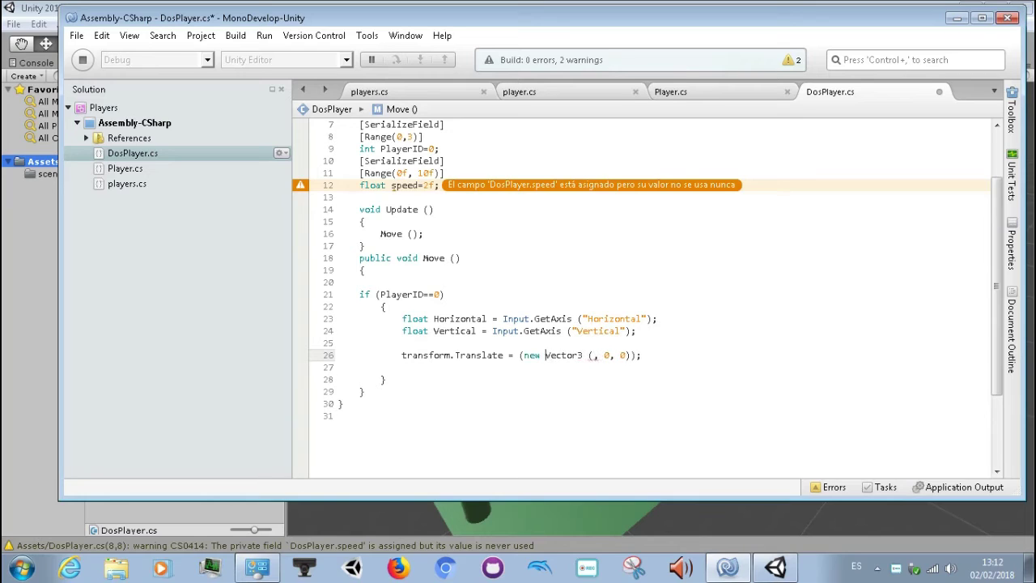
pyautogui.click(587, 355)
pyautogui.write('0')
pyautogui.press('Right')
pyautogui.press('Right')
# Delete the extra brackets around new Vector3 (0, 0, 0)
pyautogui.click(635, 354)
pyautogui.press('Left')
pyautogui.press('Left')
pyautogui.press('Left')
pyautogui.press('Left')
pyautogui.press('Left')
pyautogui.press('Left')
pyautogui.press('Left')
pyautogui.press('Left')
pyautogui.click(522, 355)
pyautogui.click(592, 354)
pyautogui.click(524, 354)
pyautogui.press('BackSpace')
pyautogui.click(637, 354)
pyautogui.press('BackSpace')
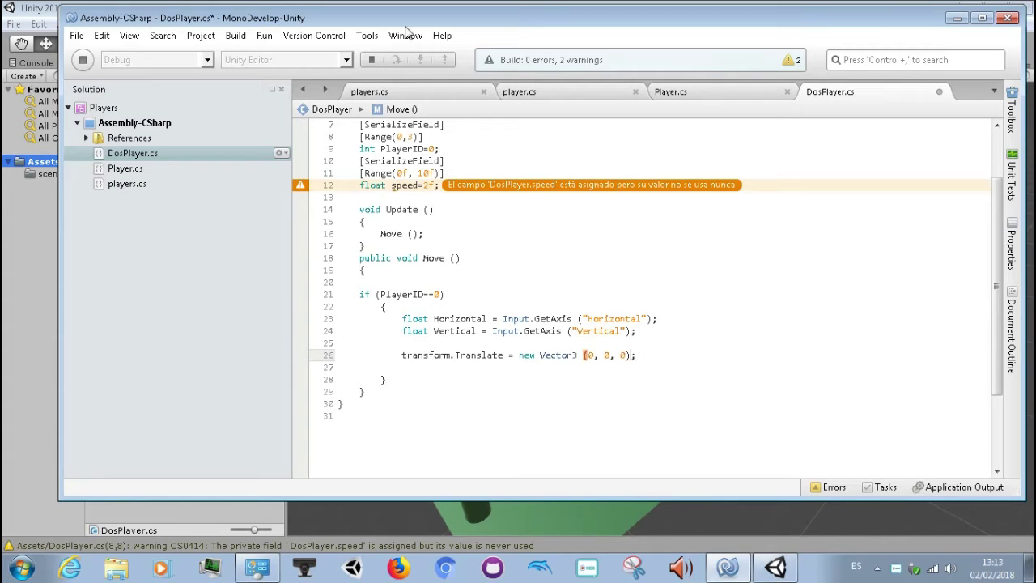
pyautogui.click(510, 92)
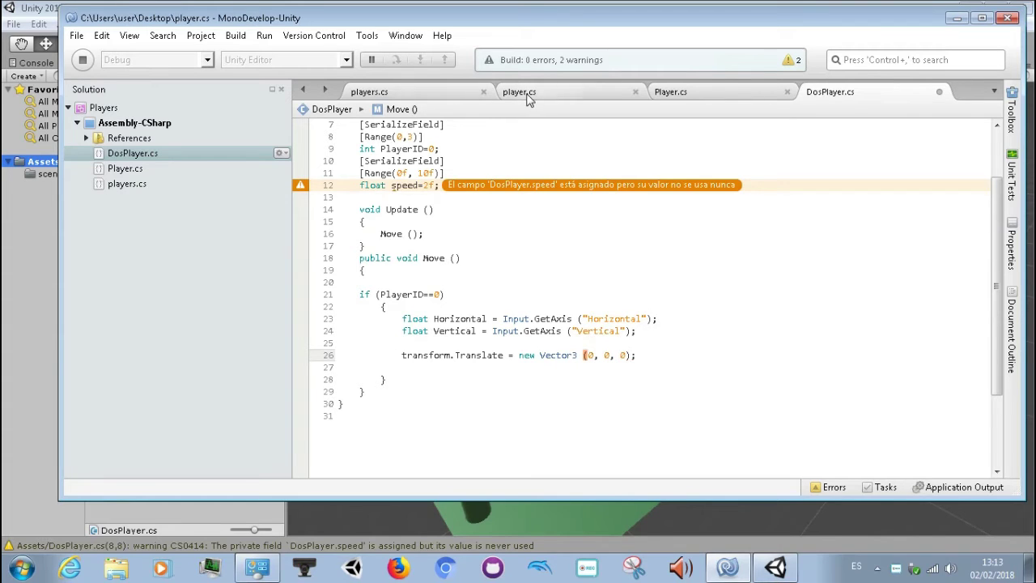
pyautogui.click(435, 89)
pyautogui.scroll(-1, 485, 192)
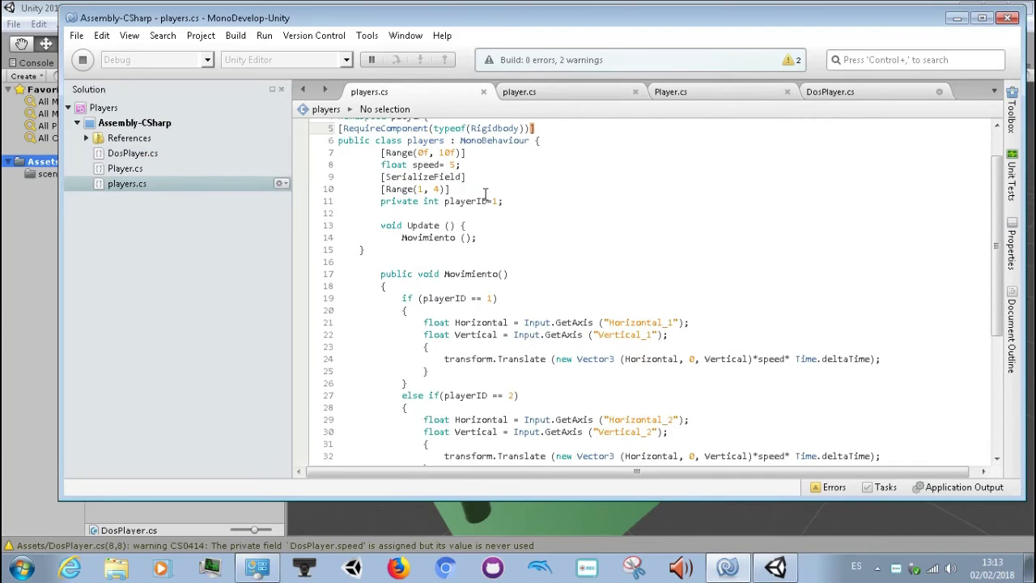
pyautogui.click(688, 94)
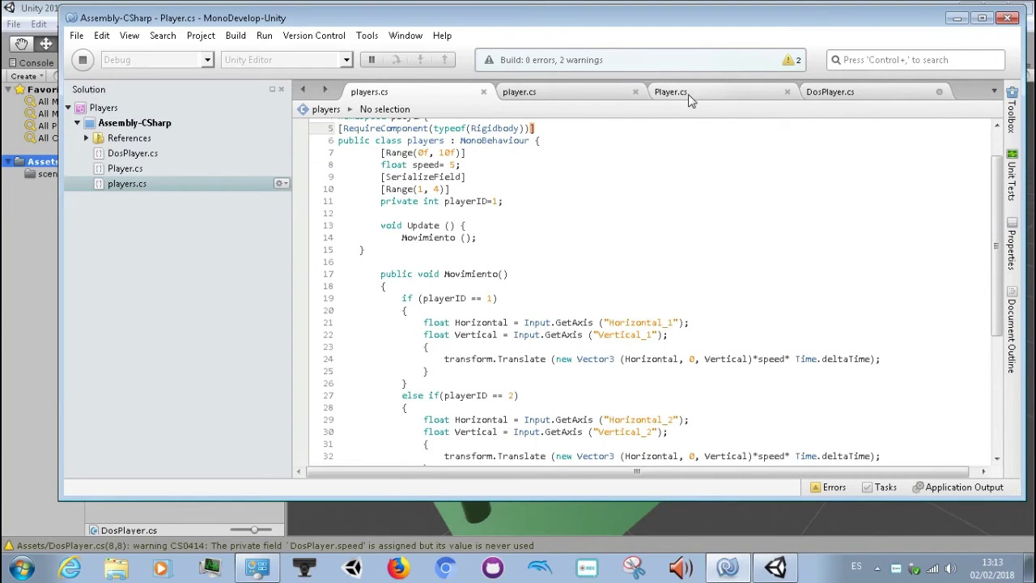
pyautogui.scroll(-1, 594, 330)
pyautogui.scroll(-1, 574, 354)
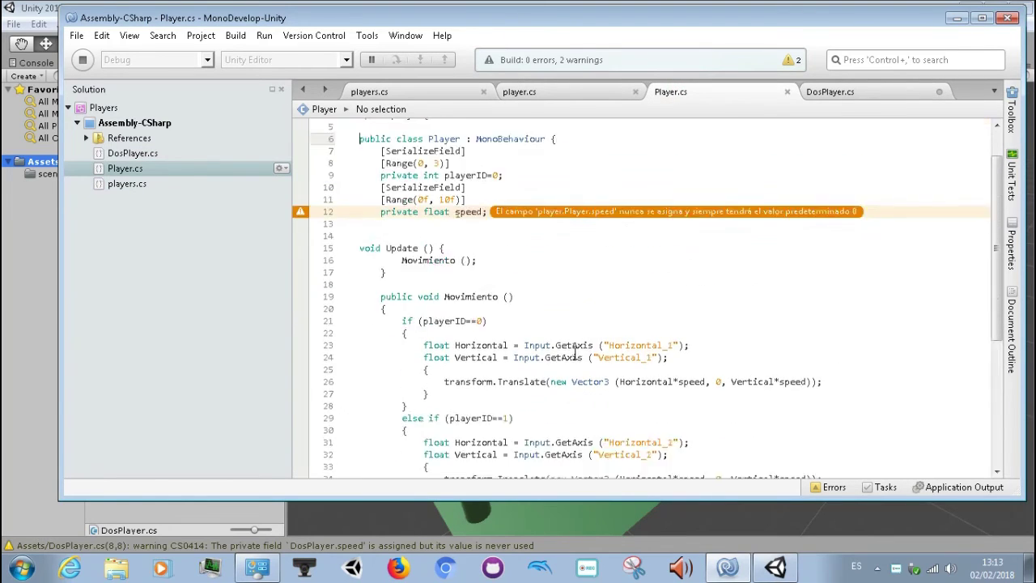
pyautogui.scroll(1, 574, 353)
pyautogui.click(829, 93)
pyautogui.scroll(-1, 631, 257)
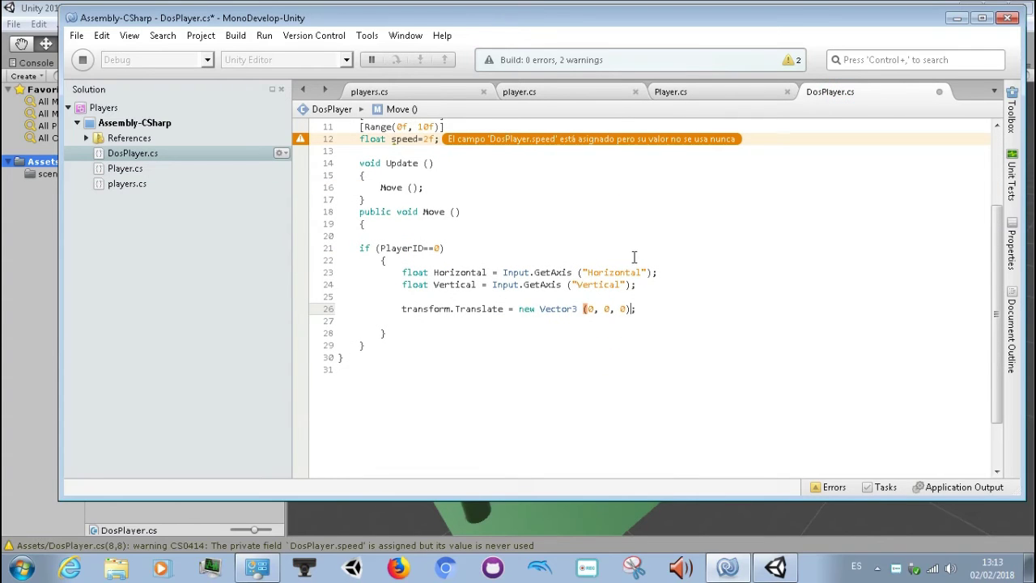
# Wrap new Vector3 (0, 0, 0) in parentheses
pyautogui.click(516, 308)
pyautogui.write('(')
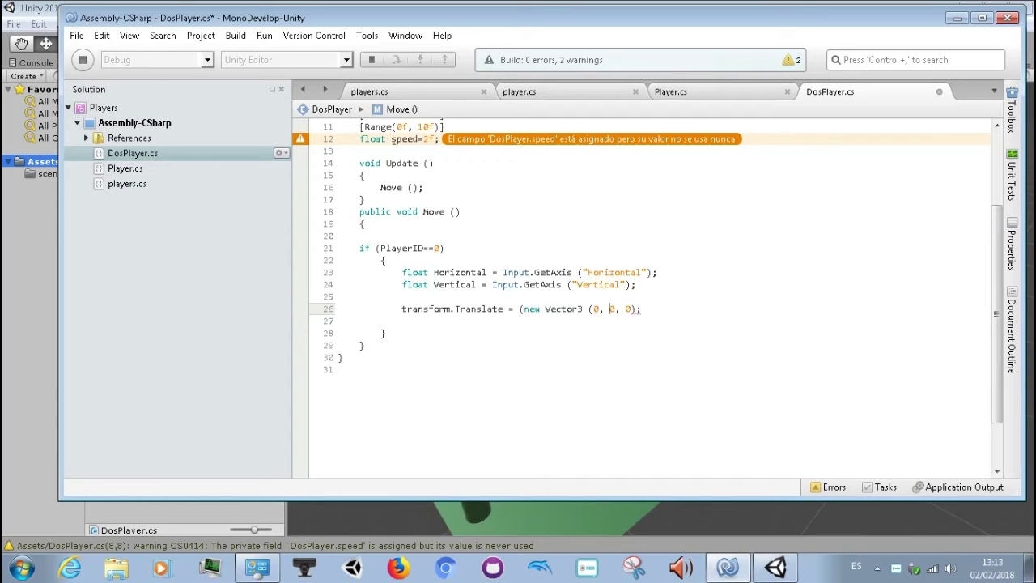
pyautogui.click(637, 309)
pyautogui.write(')')
pyautogui.press('End')
# Change the vector's first and last arguments from 0 to 1
pyautogui.press('Left')
pyautogui.press('Left')
pyautogui.press('Left')
pyautogui.press('Left')
pyautogui.press('Left')
pyautogui.press('Left')
pyautogui.press('Left')
pyautogui.press('Left')
pyautogui.press('BackSpace')
pyautogui.write('1')
pyautogui.press('Right')
pyautogui.press('Right')
pyautogui.press('Right')
pyautogui.click(624, 308)
pyautogui.press('Right')
pyautogui.press('BackSpace')
pyautogui.write('1')
pyautogui.press('Right')
# Change the 1 arguments back to 0, restoring Vector3 (0, 0, 0)
pyautogui.press('Right')
pyautogui.click(593, 309)
pyautogui.press('Delete')
pyautogui.press('BackSpace')
pyautogui.press('Right')
pyautogui.write('0')
pyautogui.press('Right')
pyautogui.press('Right')
pyautogui.press('Right')
pyautogui.write('0')
pyautogui.press('Right')
pyautogui.press('Left')
pyautogui.press('Left')
pyautogui.press('Left')
pyautogui.press('Left')
pyautogui.press('Left')
pyautogui.press('Left')
pyautogui.click(630, 308)
pyautogui.click(254, 513)
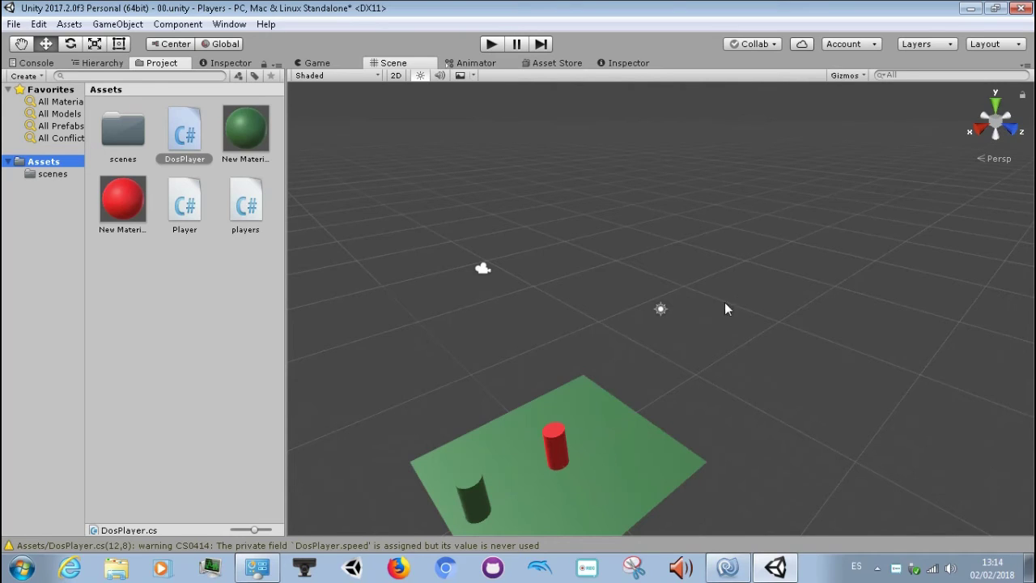
pyautogui.click(727, 575)
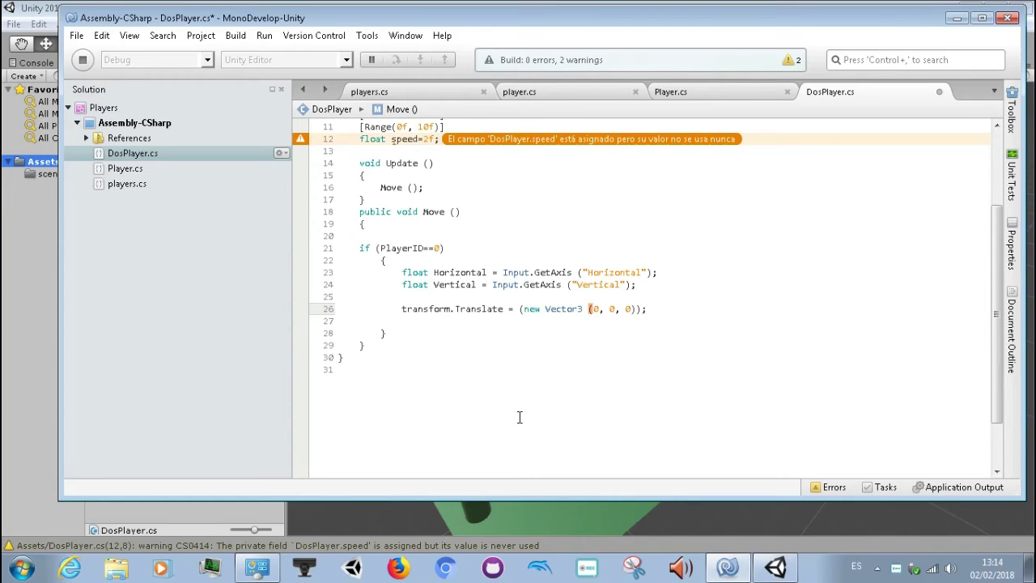
# Replace the vector's first and last 0 with Horizontal and Vertical using autocomplete
pyautogui.press('Right')
pyautogui.press('Right')
pyautogui.press('BackSpace')
pyautogui.write('ho')
pyautogui.press('Return')
pyautogui.press('Right')
pyautogui.press('Right')
pyautogui.press('Right')
pyautogui.press('Right')
pyautogui.press('Right')
pyautogui.press('Delete')
pyautogui.write('ver')
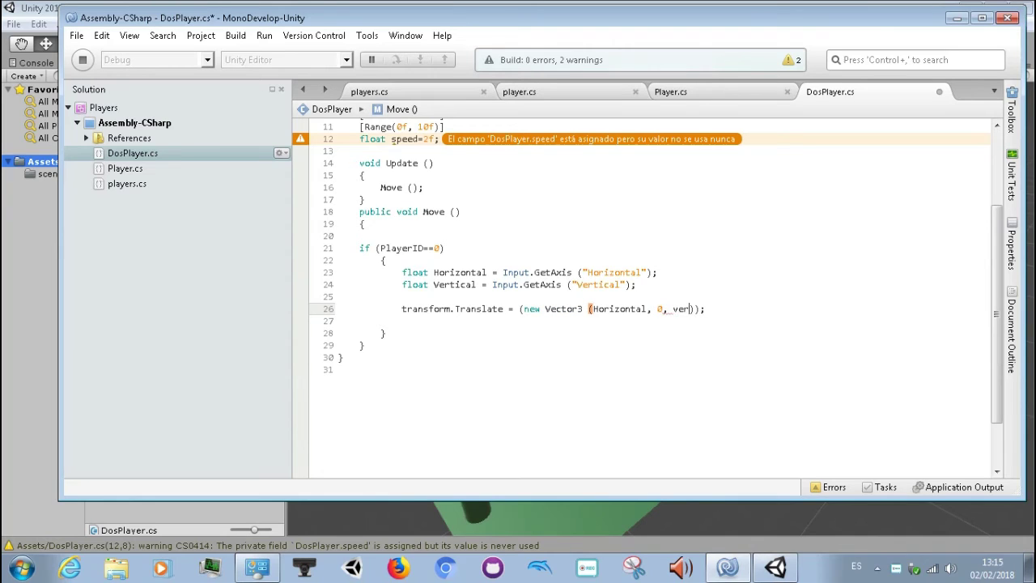
pyautogui.press('Return')
# Multiply the Horizontal argument by speed
pyautogui.click(729, 309)
pyautogui.click(731, 309)
pyautogui.press('Left')
pyautogui.press('Left')
pyautogui.press('Left')
pyautogui.press('Left')
pyautogui.press('Left')
pyautogui.press('Left')
pyautogui.press('Left')
pyautogui.press('Left')
pyautogui.press('Left')
pyautogui.press('Left')
pyautogui.write('*s')
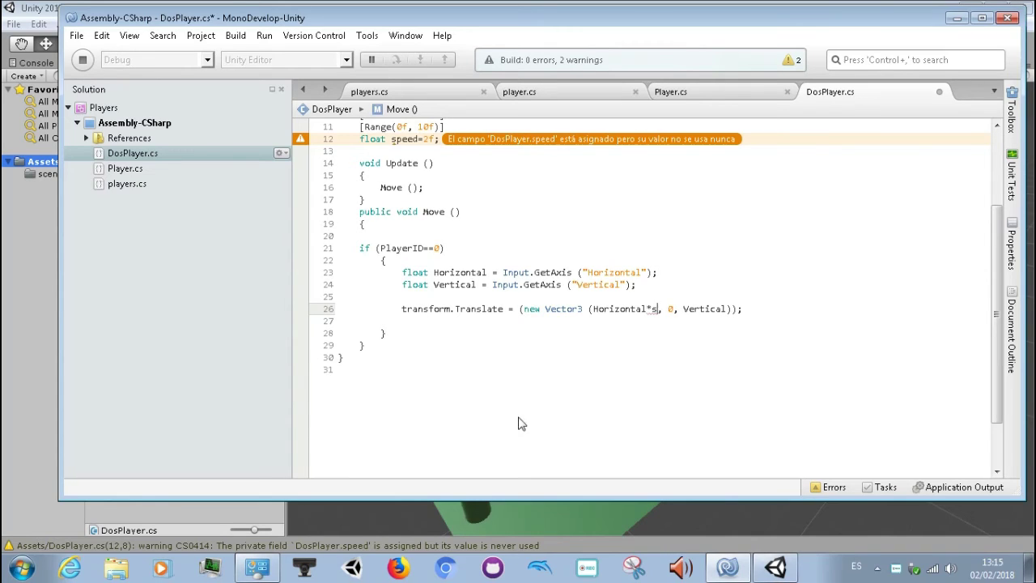
pyautogui.write('peed')
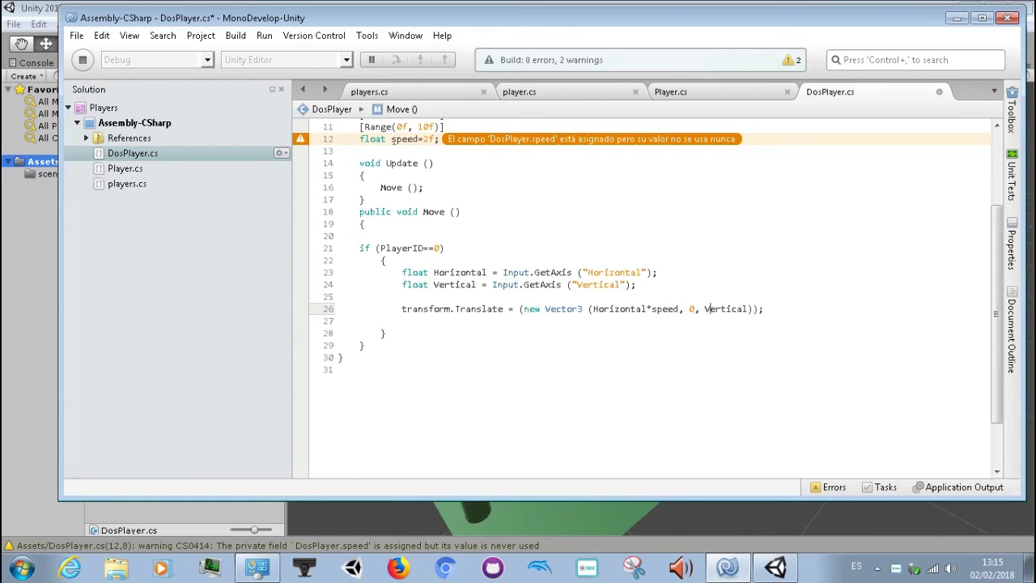
# Multiply the Vertical argument by speed
pyautogui.click(752, 308)
pyautogui.write('*')
pyautogui.write('spe')
pyautogui.write('ed')
pyautogui.press('Right')
pyautogui.press('Right')
pyautogui.press('Right')
# Multiply the whole Vector3 by Time.deltaTime after its closing bracket
pyautogui.click(731, 308)
pyautogui.click(748, 308)
pyautogui.click(776, 308)
pyautogui.click(784, 308)
pyautogui.write('*')
pyautogui.write('time')
pyautogui.write('.de')
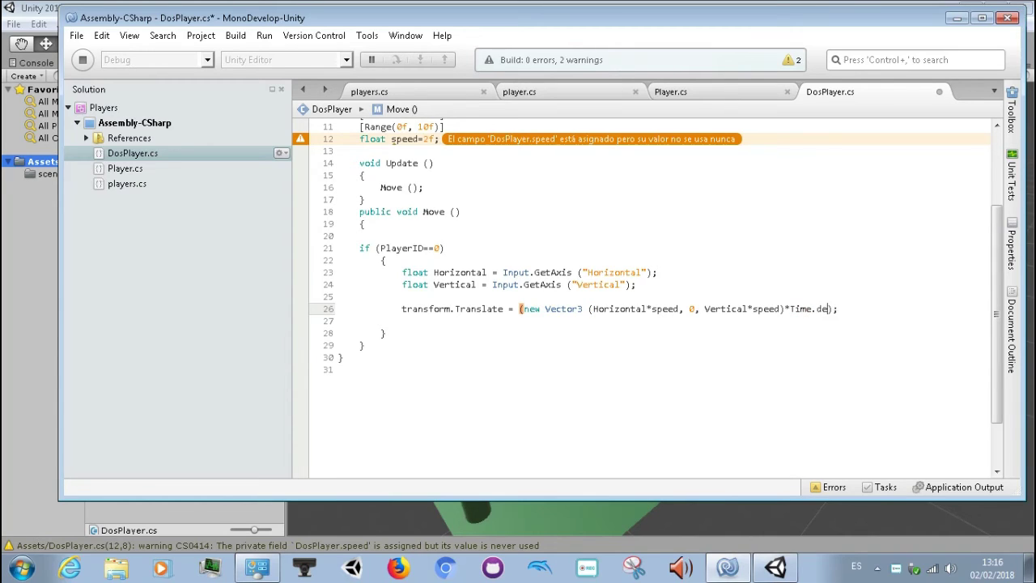
pyautogui.write('l')
pyautogui.press('Return')
pyautogui.press('Down')
pyautogui.press('Down')
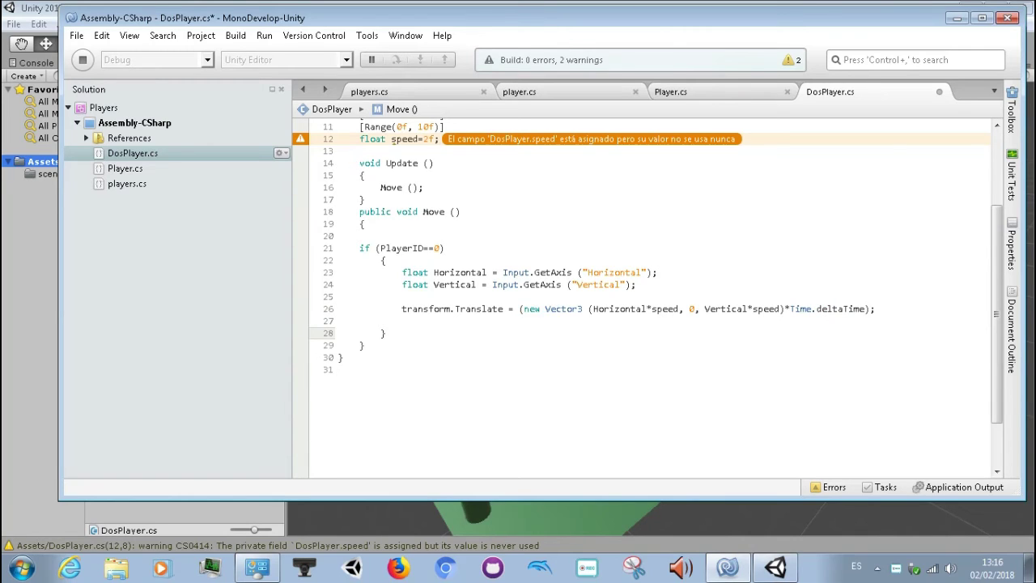
pyautogui.press('Up')
pyautogui.press('Up')
pyautogui.press('End')
# Append *Time.deltaTime to both Horizontal*speed and Vertical*speed
pyautogui.hotkey('ctrl', 'Left')
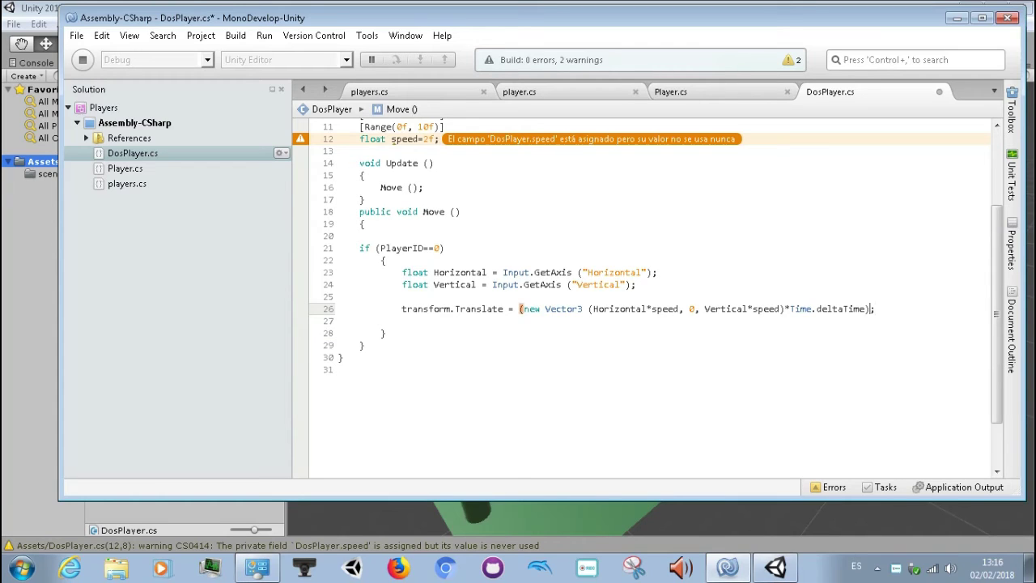
pyautogui.hotkey('ctrl', 'Left')
pyautogui.hotkey('ctrl', 'Left')
pyautogui.hotkey('ctrl', 'Left')
pyautogui.hotkey('ctrl', 'Left')
pyautogui.hotkey('ctrl', 'Left')
pyautogui.hotkey('ctrl', 'Left')
pyautogui.hotkey('ctrl', 'Left')
pyautogui.hotkey('ctrl', 'Left')
pyautogui.write('*')
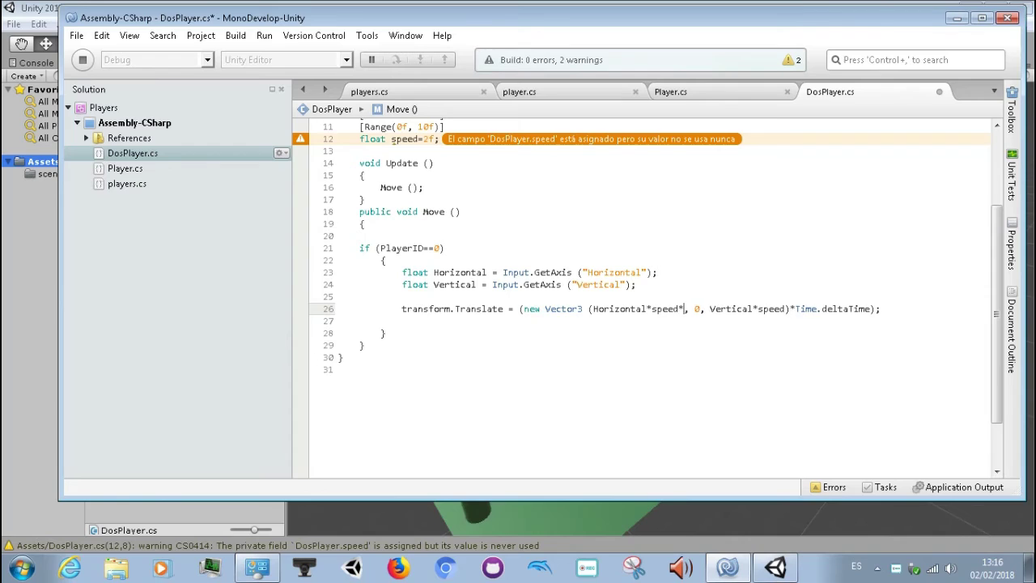
pyautogui.write('tim')
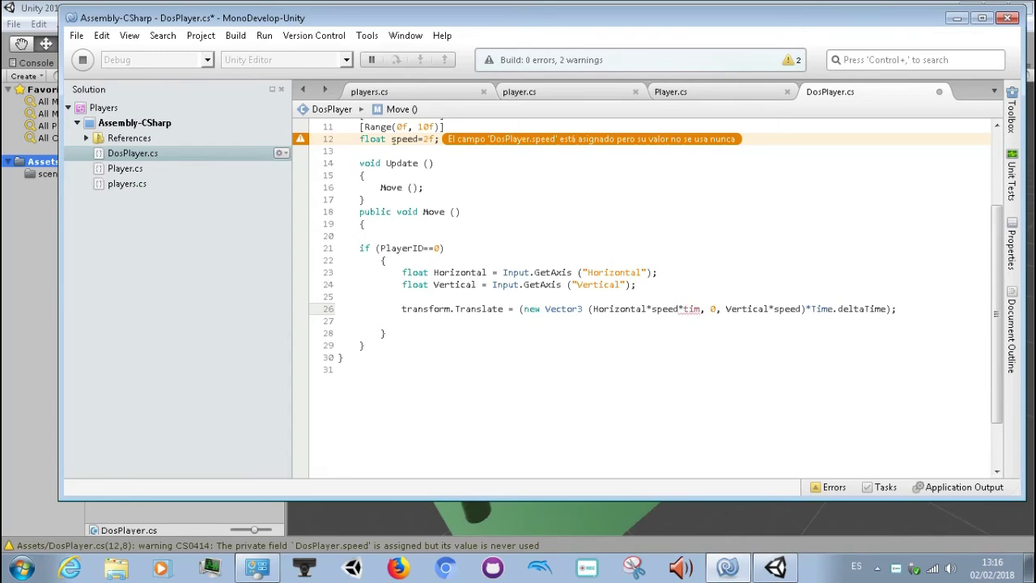
pyautogui.write('.')
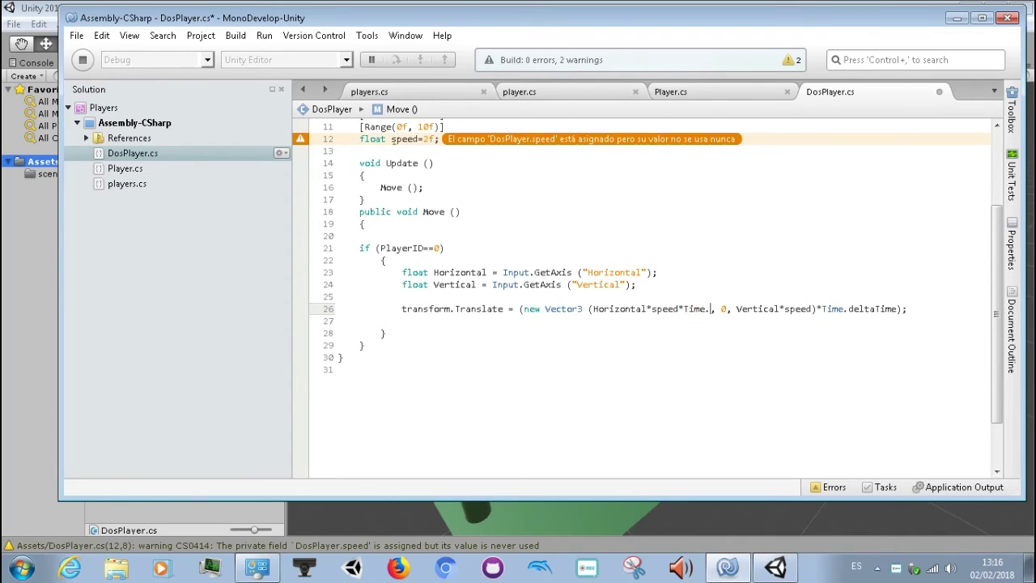
pyautogui.write('del')
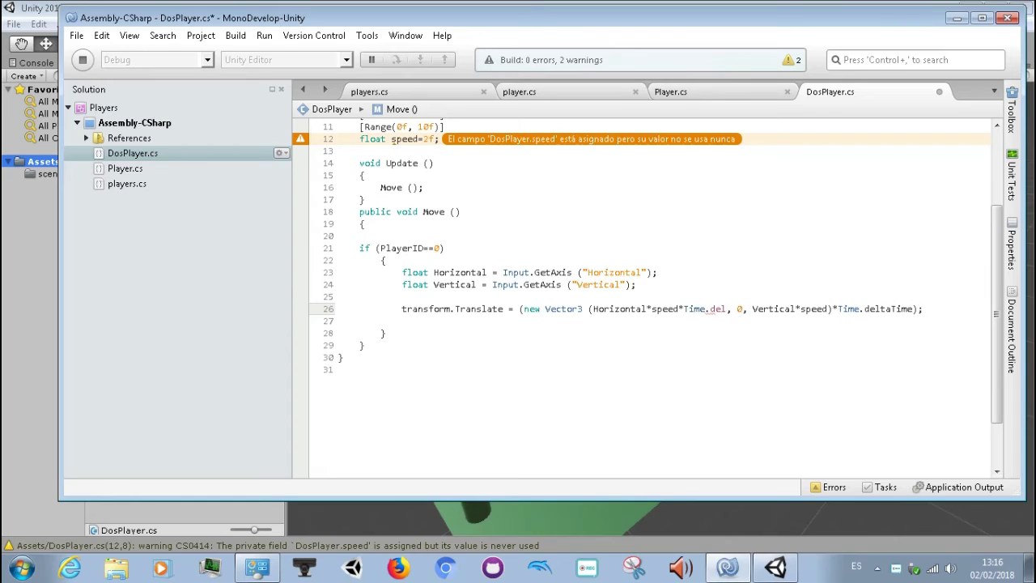
pyautogui.press('Return')
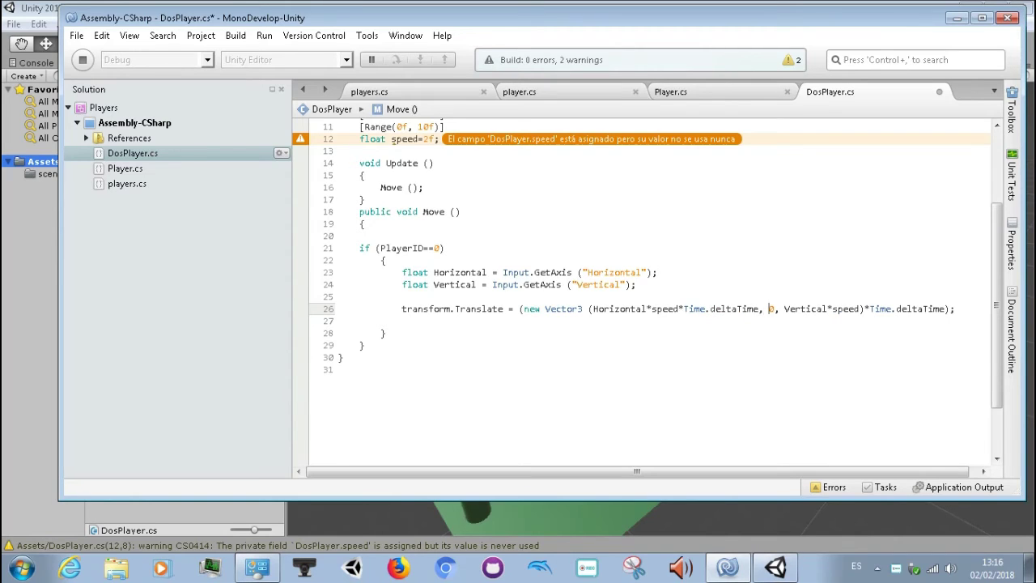
pyautogui.click(784, 308)
pyautogui.click(832, 308)
pyautogui.click(860, 308)
pyautogui.write('*t')
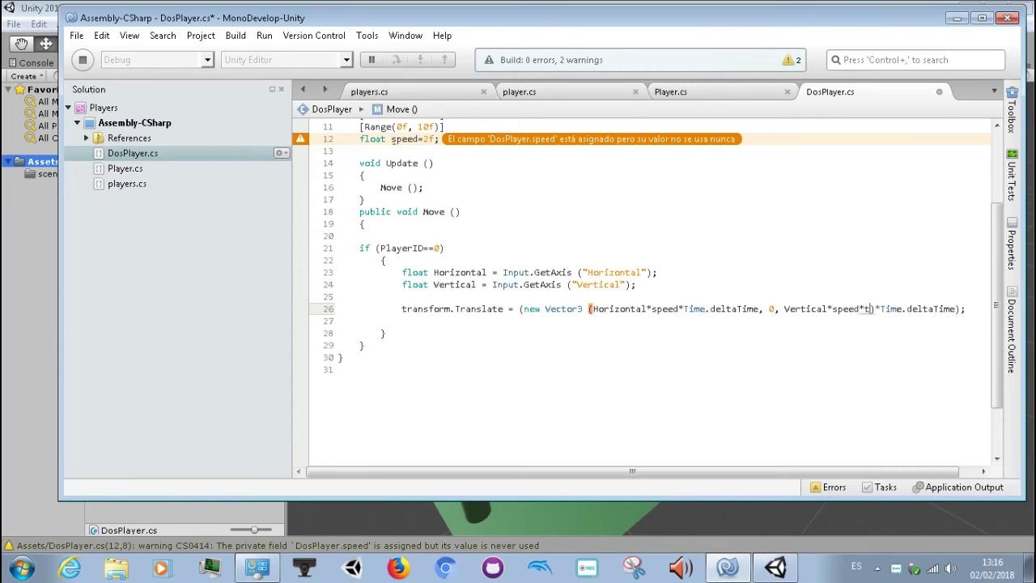
pyautogui.write('ime.d')
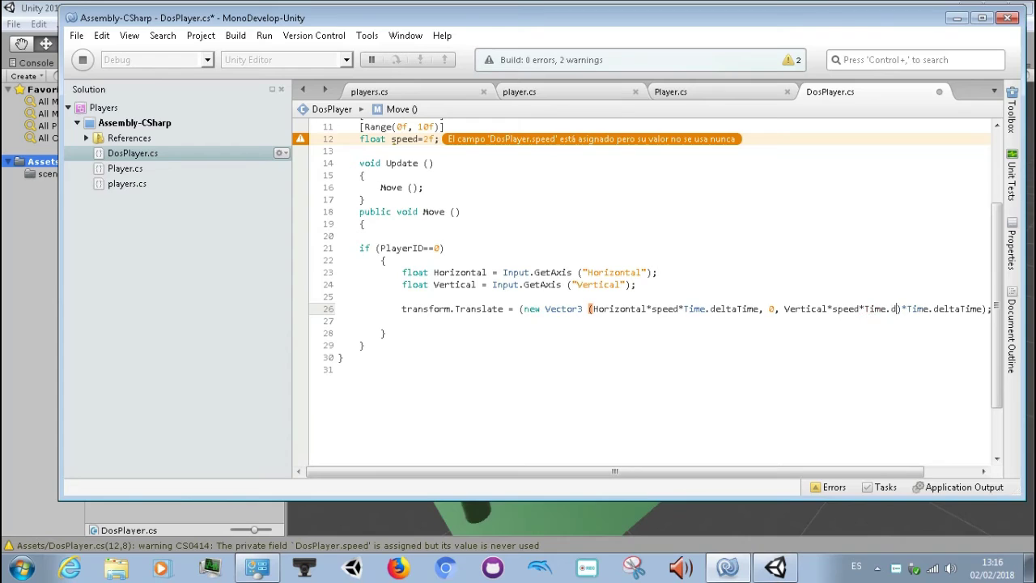
pyautogui.press('Return')
# Delete the trailing *Time.deltaTime after the Vector3
pyautogui.press('Right')
pyautogui.press('Right')
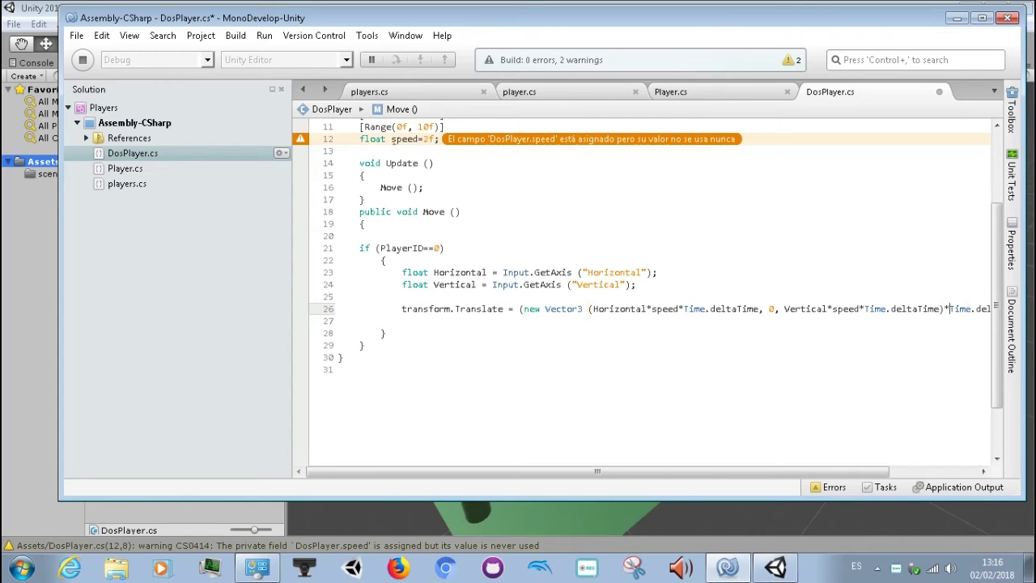
pyautogui.press('Delete')
pyautogui.press('Delete')
pyautogui.press('Delete')
pyautogui.press('Delete')
pyautogui.press('Delete')
pyautogui.press('Delete')
pyautogui.press('Delete')
pyautogui.press('Delete')
pyautogui.press('Delete')
pyautogui.press('Delete')
pyautogui.press('Delete')
pyautogui.press('Delete')
pyautogui.press('Delete')
pyautogui.press('Delete')
pyautogui.press('BackSpace')
pyautogui.click(360, 320)
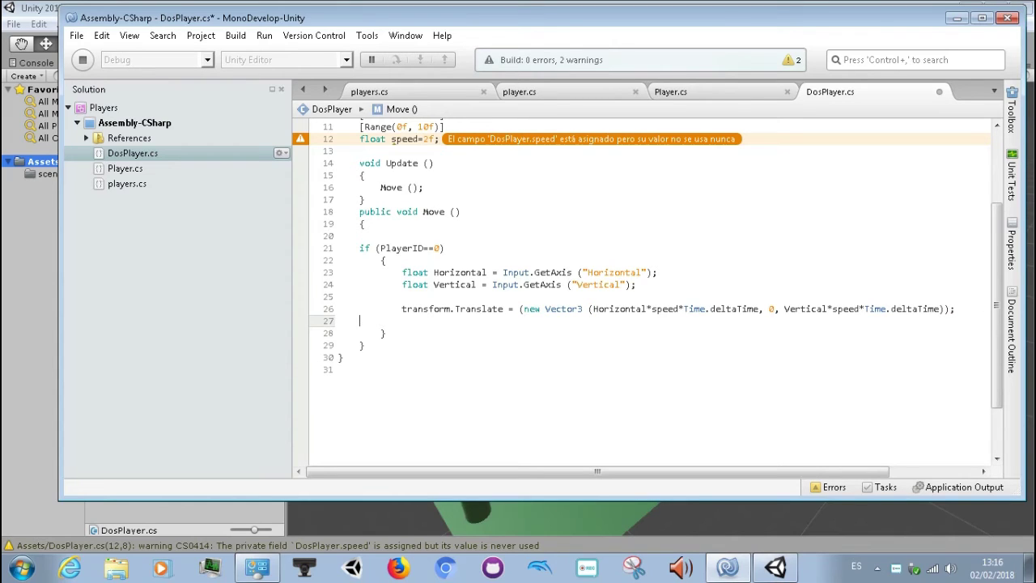
pyautogui.press('Up')
pyautogui.press('Up')
pyautogui.click(534, 309)
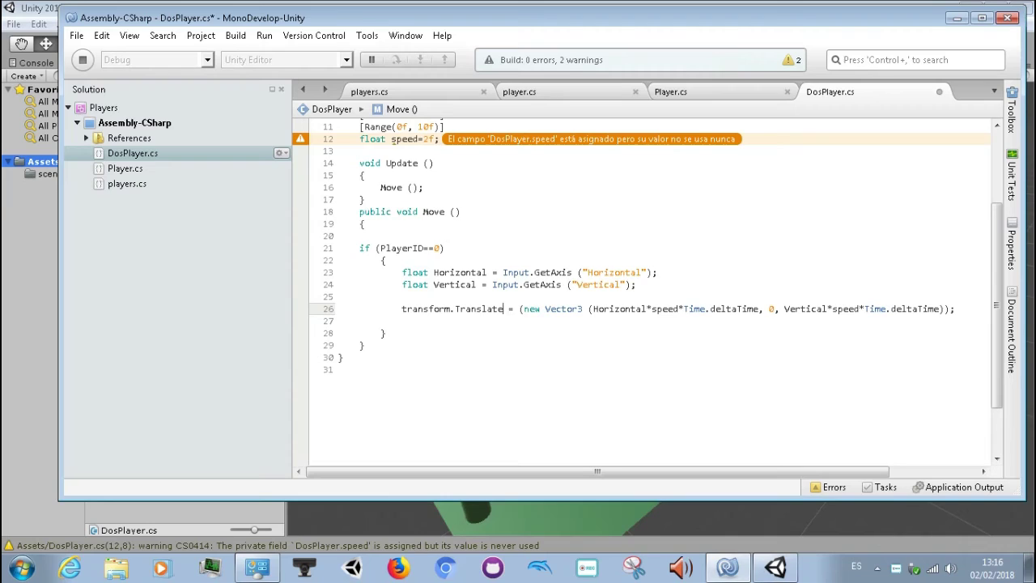
# Review the Translate line by stepping the caret through its arguments
pyautogui.click(455, 308)
pyautogui.click(455, 309)
pyautogui.click(555, 309)
pyautogui.click(590, 308)
pyautogui.click(711, 308)
pyautogui.press('Right')
pyautogui.press('Right')
pyautogui.press('Right')
pyautogui.press('Right')
pyautogui.press('Right')
pyautogui.press('Right')
pyautogui.press('Right')
# Insert a new indented line after the PlayerID==0 block's closing brace
pyautogui.click(924, 308)
pyautogui.press('End')
pyautogui.press('Down')
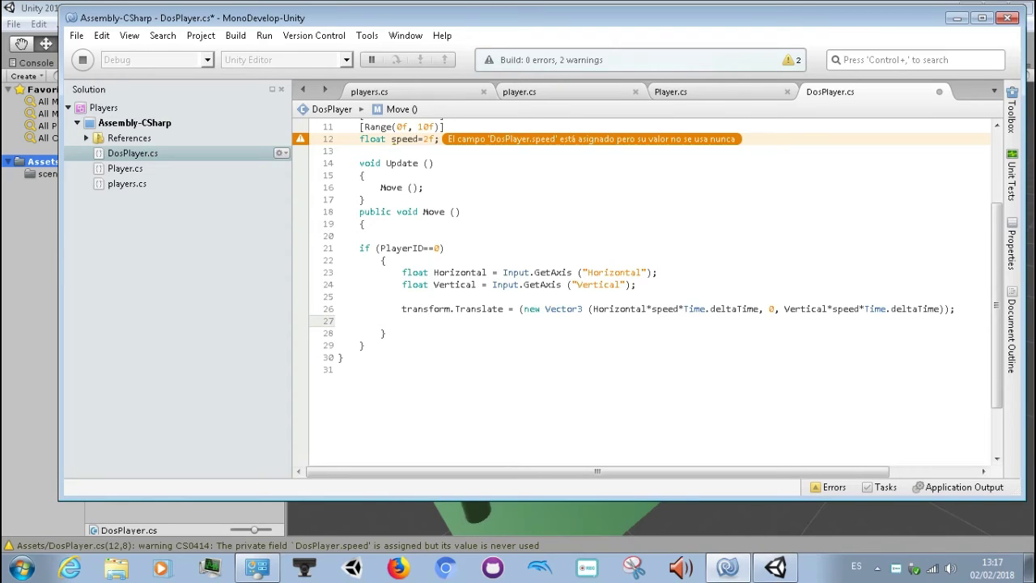
pyautogui.click(360, 332)
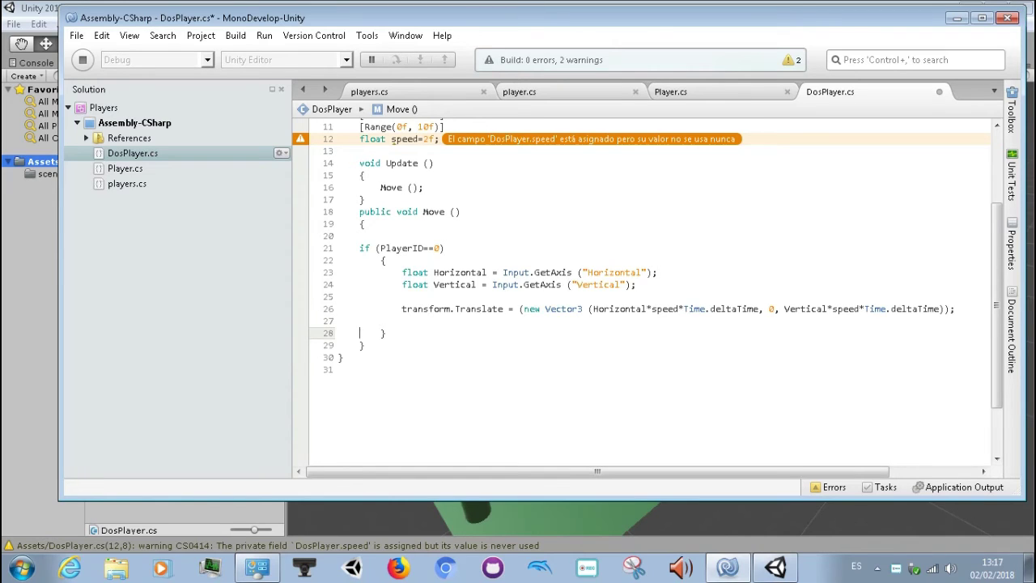
pyautogui.click(386, 332)
pyautogui.press('Return')
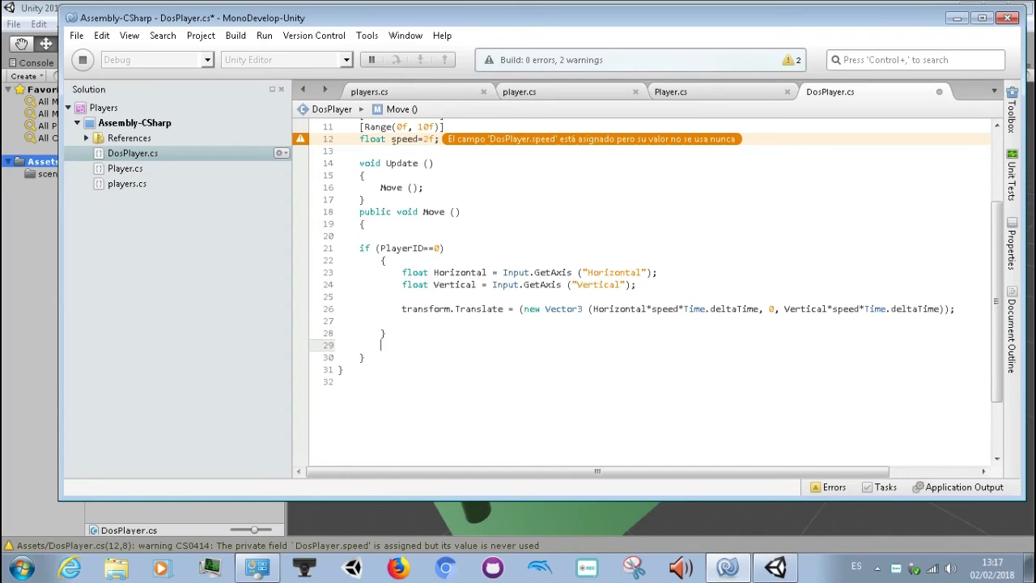
# Type 'else if' below the PlayerID==0 block and give it a braced body
pyautogui.write('else')
pyautogui.write(' if')
pyautogui.press('Down')
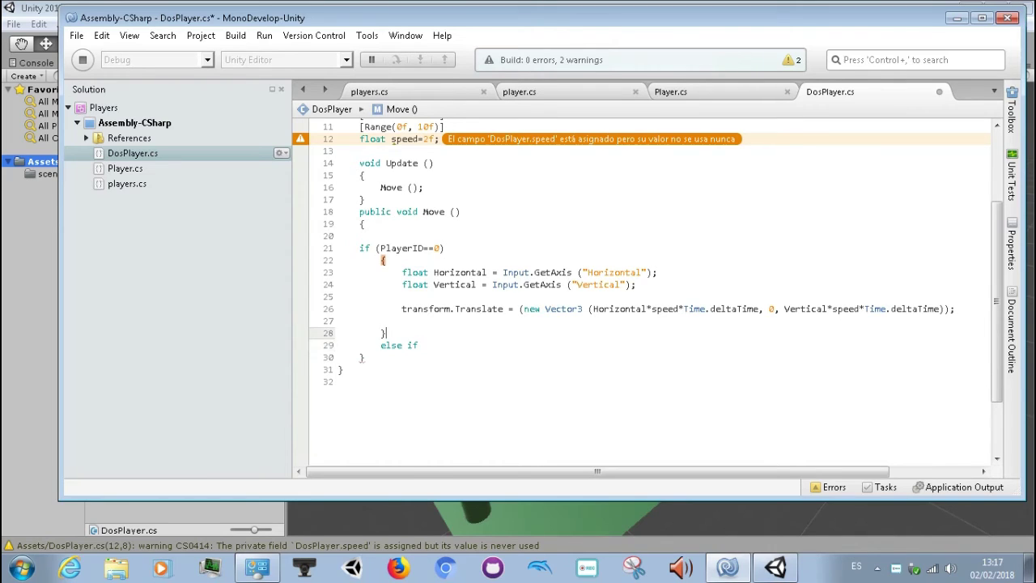
pyautogui.press('Up')
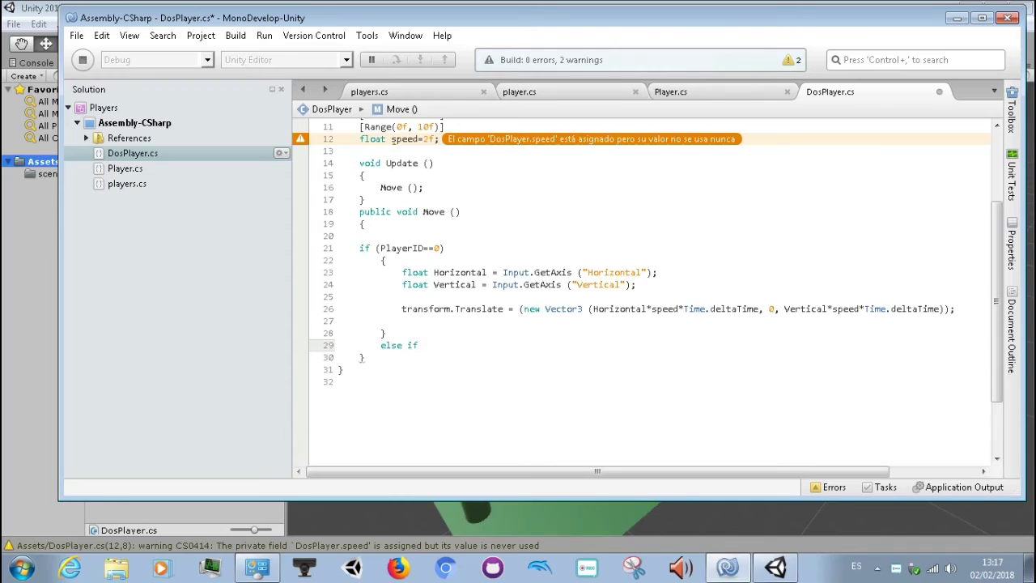
pyautogui.write('(')
pyautogui.press('BackSpace')
pyautogui.press('Return')
pyautogui.write('{')
pyautogui.press('Return')
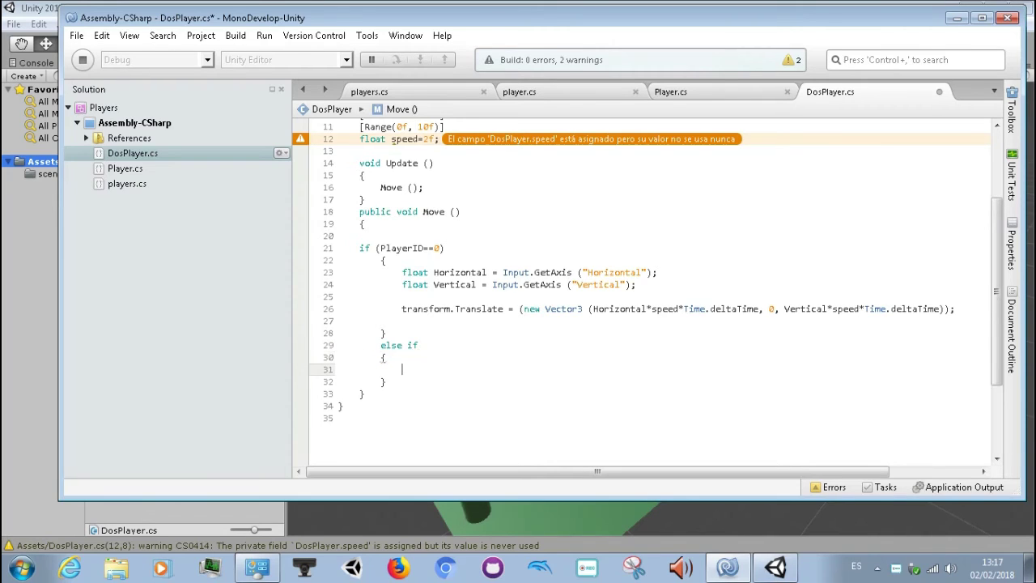
pyautogui.press('Up')
pyautogui.press('Up')
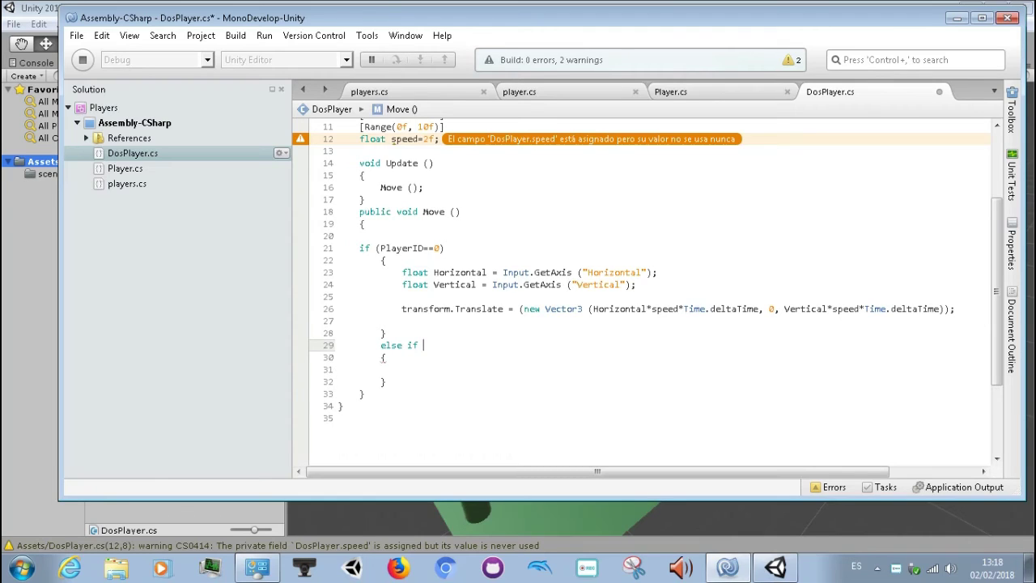
# Add the (PlayerID==1) condition to the else if, accepting PlayerID autocompletion
pyautogui.click(554, 285)
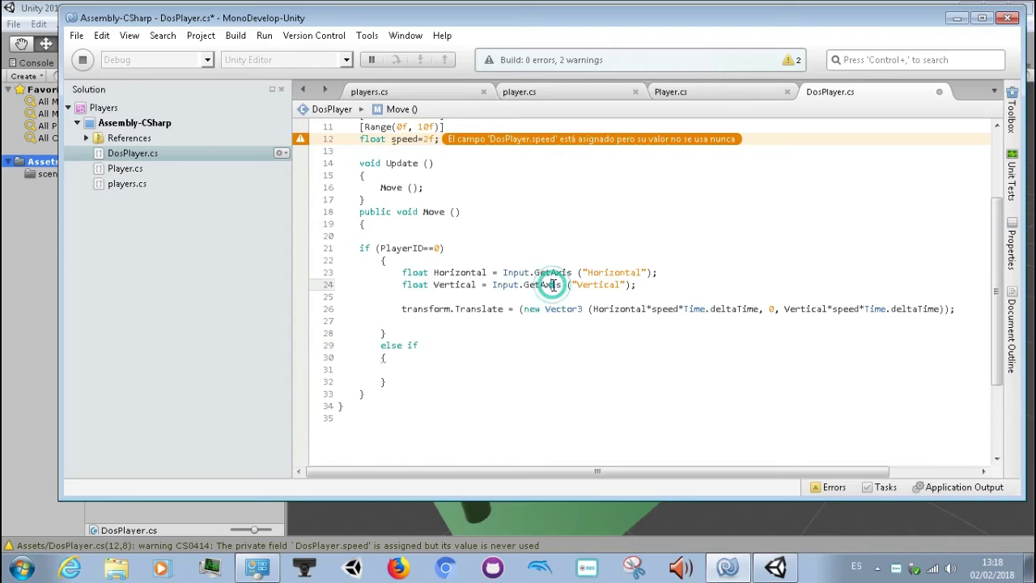
pyautogui.click(509, 346)
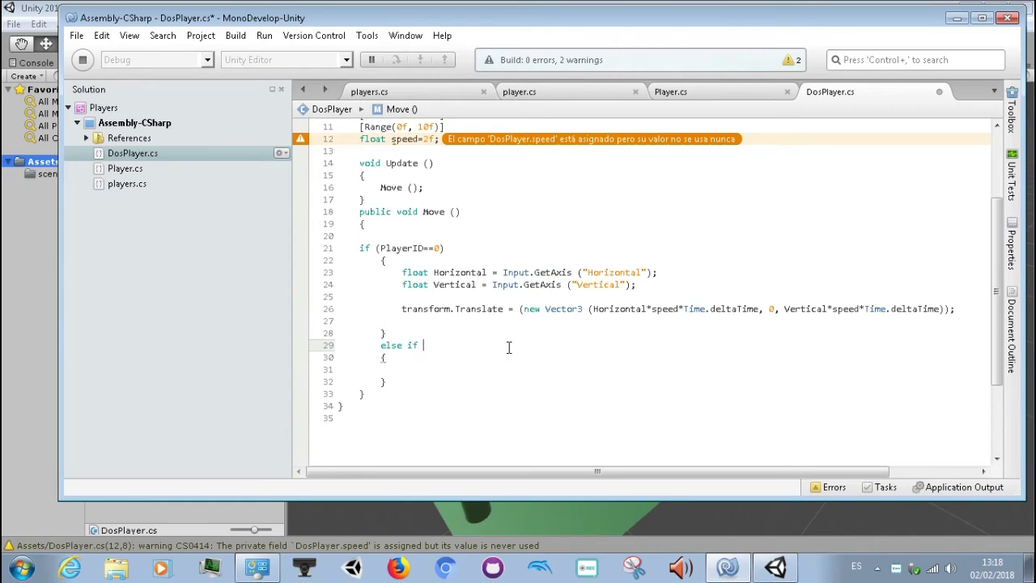
pyautogui.write('(')
pyautogui.write('pla')
pyautogui.press('Return')
pyautogui.write('=')
pyautogui.write('=')
pyautogui.write('1)')
pyautogui.click(386, 357)
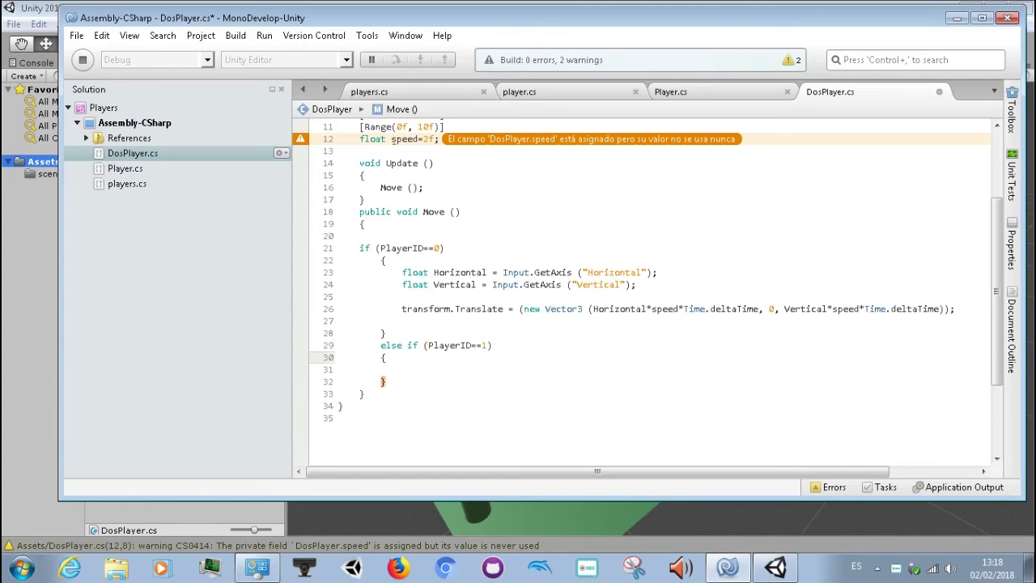
pyautogui.click(402, 369)
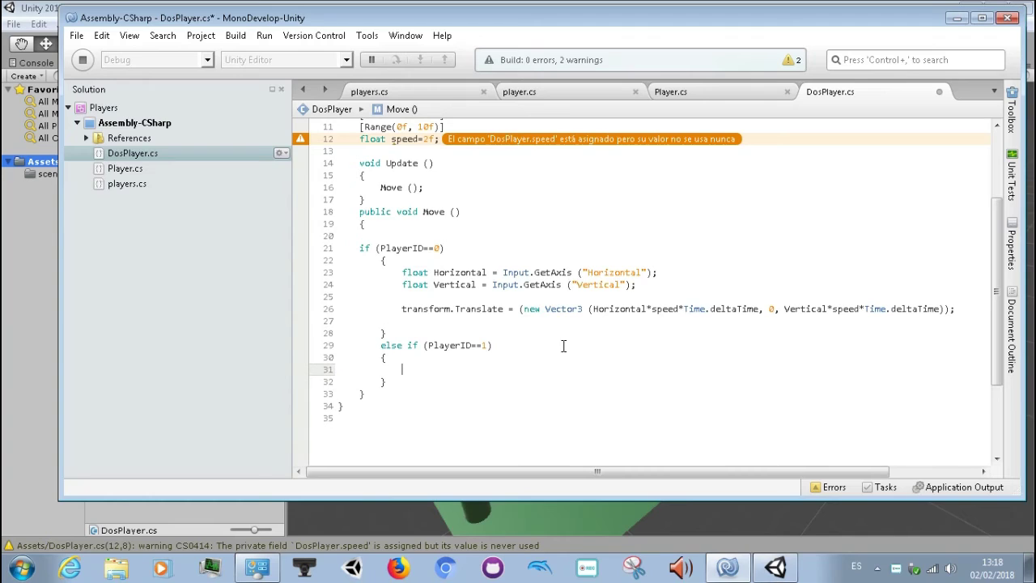
# Paste the Horizontal, Vertical and Translate lines (23–26) into the PlayerID==1 else-if body
pyautogui.moveTo(966, 314); pyautogui.dragTo(404, 272)
pyautogui.hotkey('ctrl', 'c')
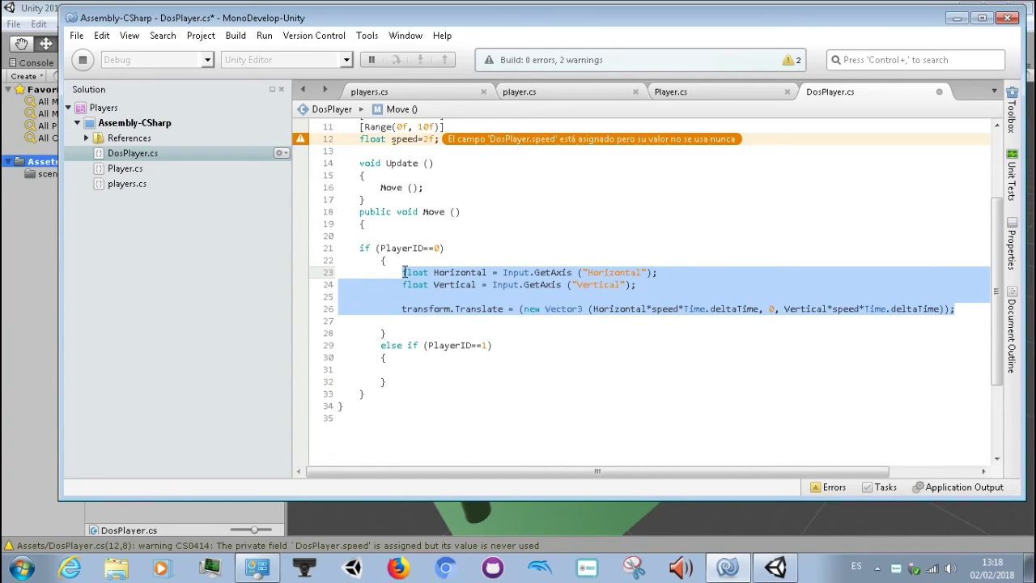
pyautogui.click(403, 369)
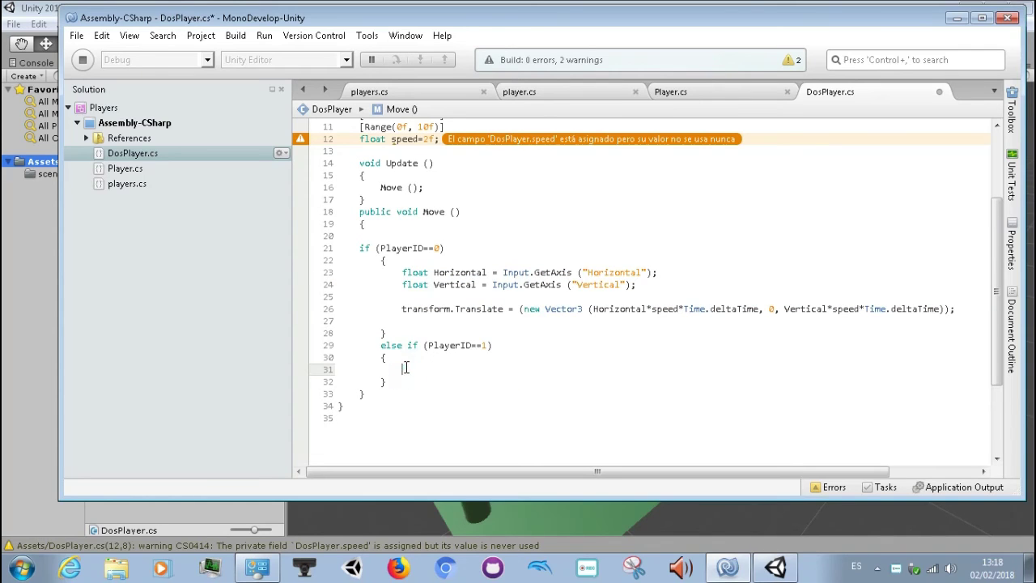
pyautogui.hotkey('ctrl', 'v')
pyautogui.scroll(-1, 406, 367)
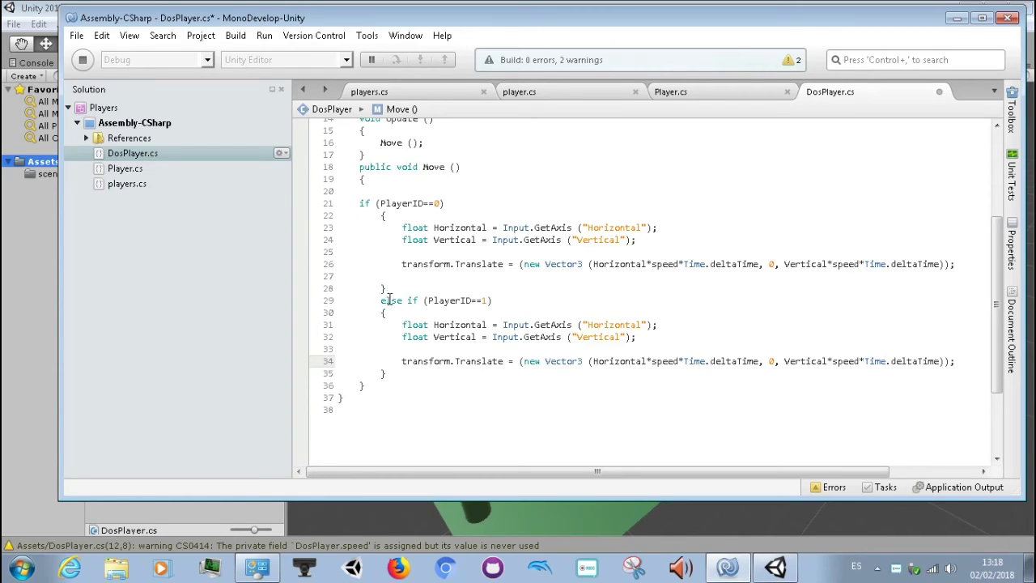
# Examine the (PlayerID==0) and else if (PlayerID==1) conditions by marking them
pyautogui.moveTo(383, 300); pyautogui.dragTo(404, 301)
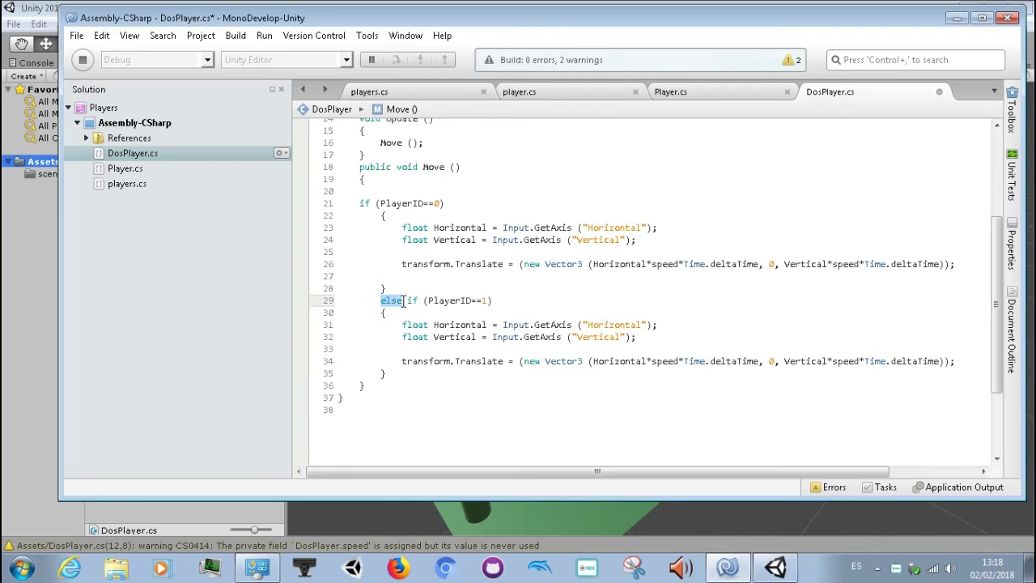
pyautogui.moveTo(423, 300); pyautogui.dragTo(501, 300)
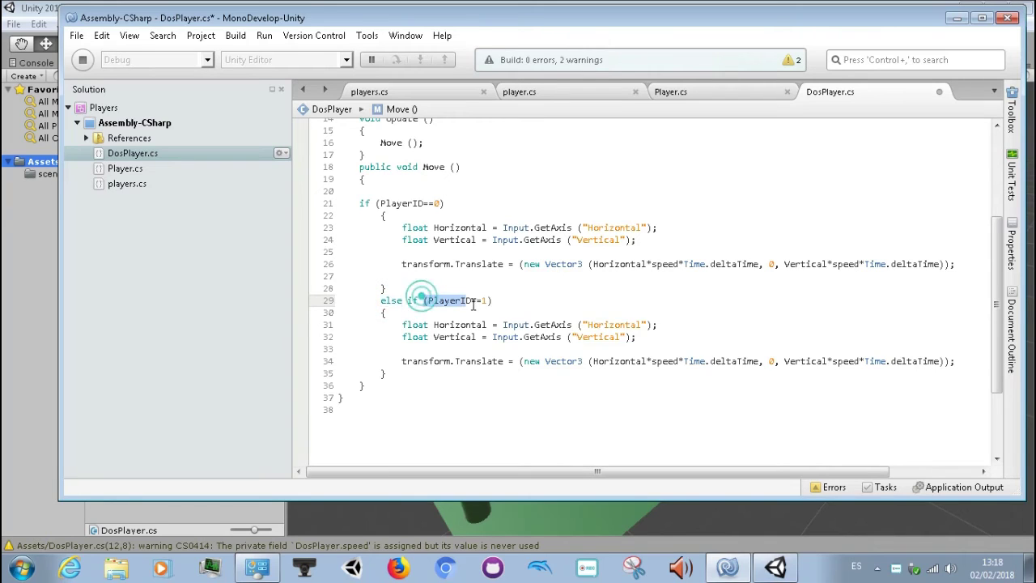
pyautogui.moveTo(454, 210)
pyautogui.mouseDown()
pyautogui.moveTo(377, 199)
pyautogui.moveTo(458, 205)
pyautogui.mouseUp()
pyautogui.click(376, 202)
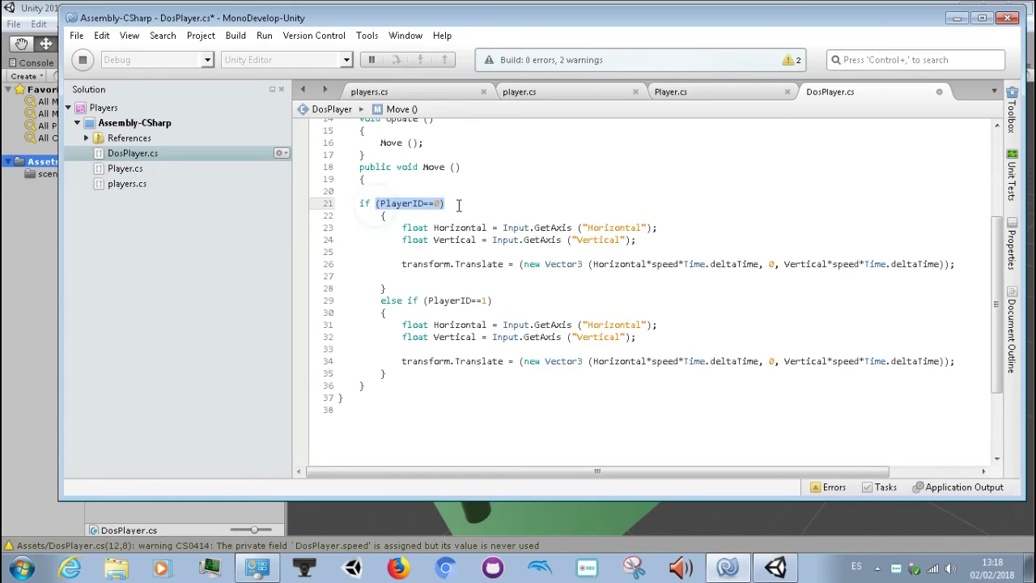
pyautogui.click(437, 204)
pyautogui.click(465, 202)
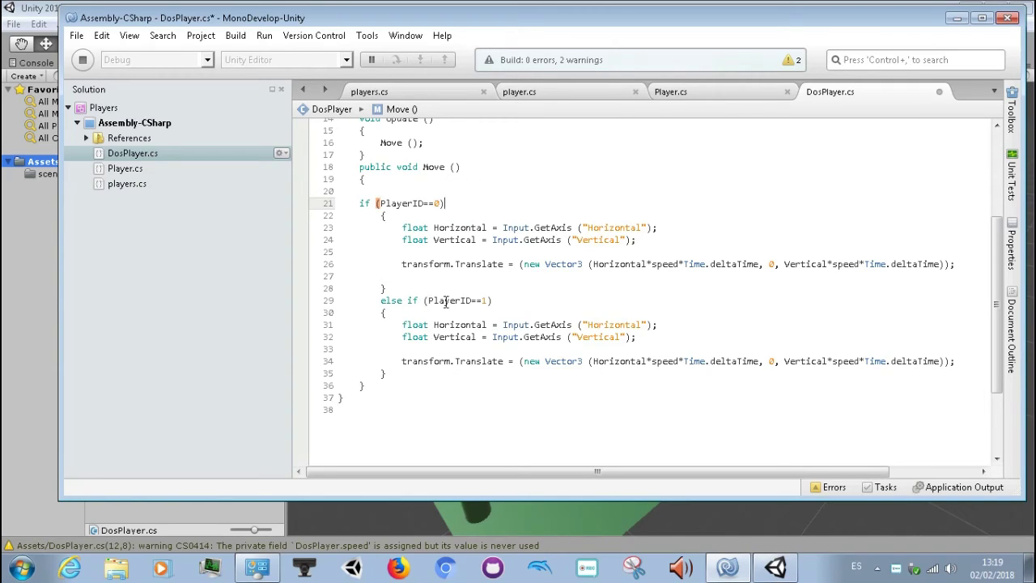
pyautogui.click(488, 300)
pyautogui.click(413, 301)
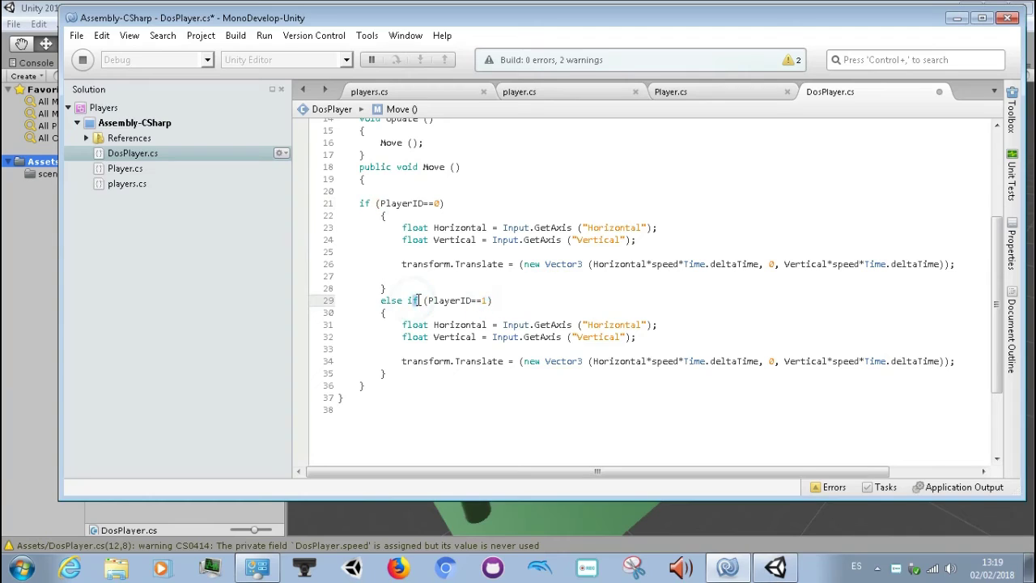
pyautogui.click(415, 300)
pyautogui.moveTo(423, 300); pyautogui.dragTo(503, 301)
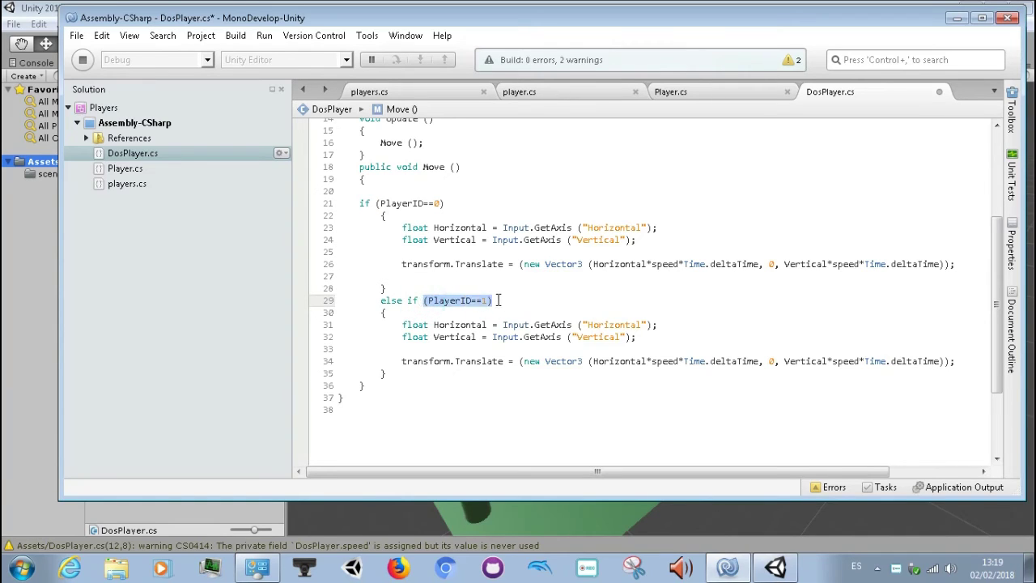
pyautogui.click(495, 301)
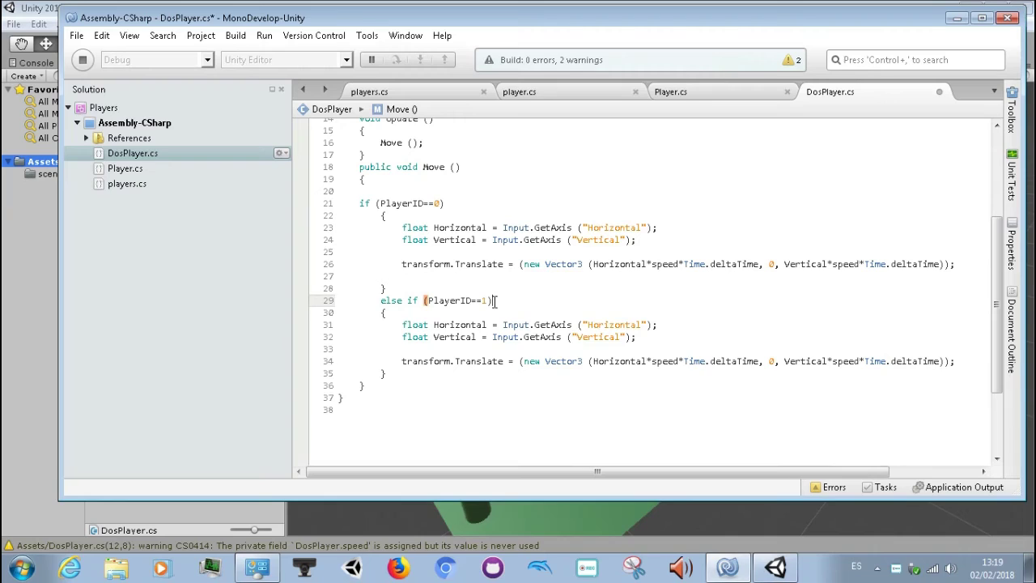
# Step through the pasted lines in the else-if block and save, building with 2 errors
pyautogui.press('Down')
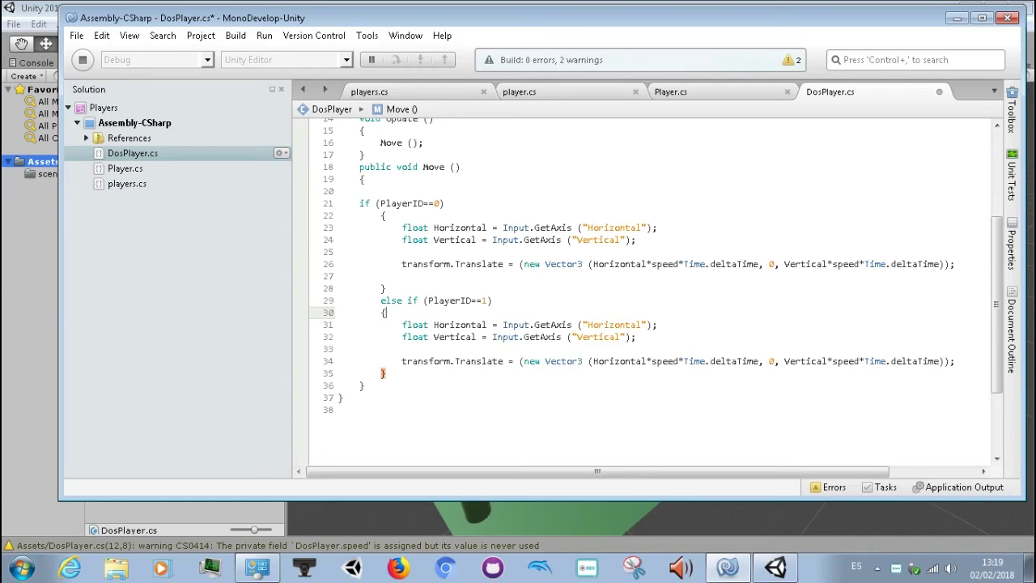
pyautogui.press('Up')
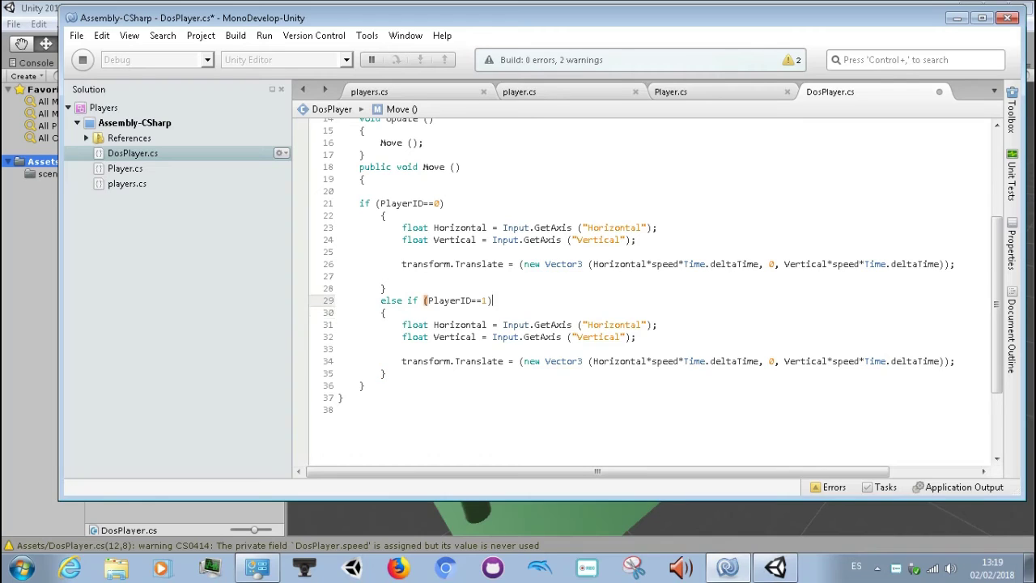
pyautogui.press('Up')
pyautogui.press('Down')
pyautogui.press('Down')
pyautogui.press('Down')
pyautogui.hotkey('ctrl', 'Right')
pyautogui.hotkey('ctrl', 'Right')
pyautogui.hotkey('ctrl', 'Right')
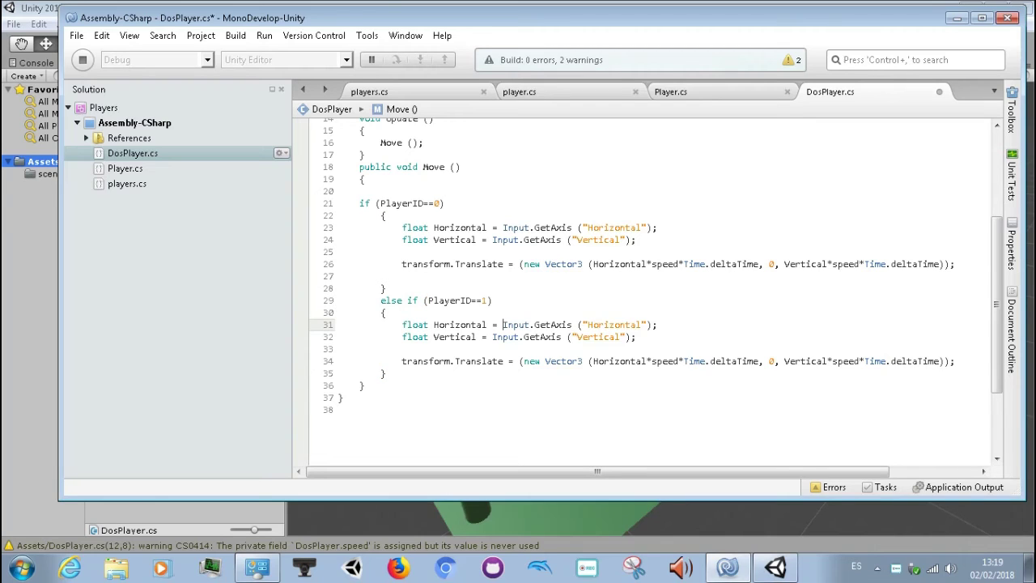
pyautogui.press('Down')
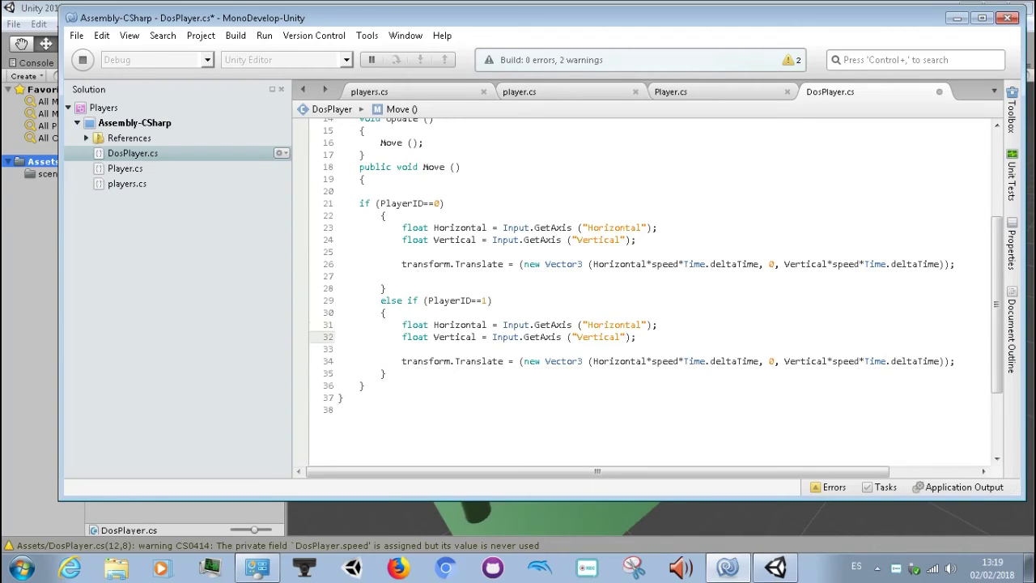
pyautogui.press('Up')
pyautogui.press('Up')
pyautogui.press('Down')
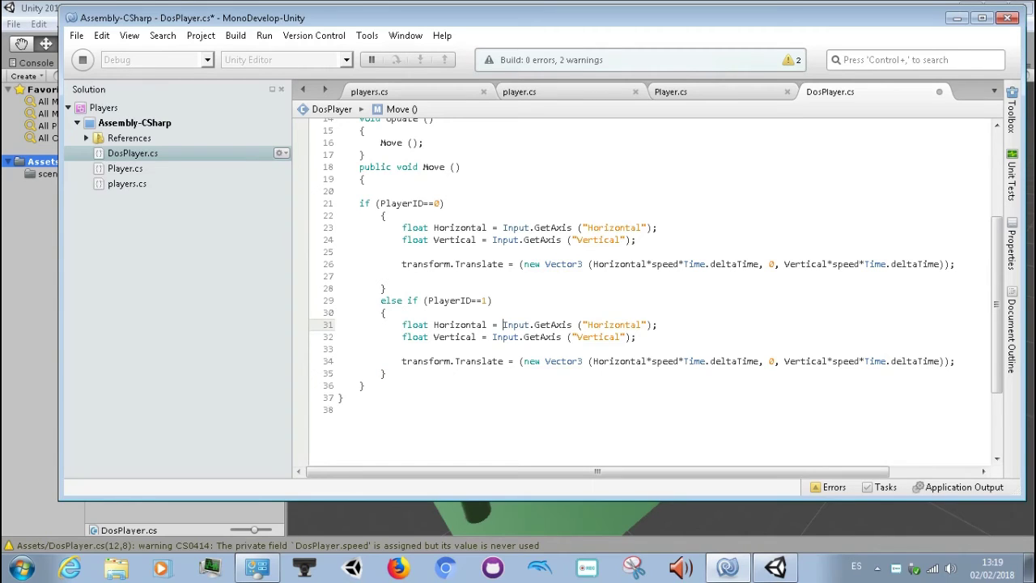
pyautogui.hotkey('ctrl', 's')
pyautogui.scroll(3, 495, 301)
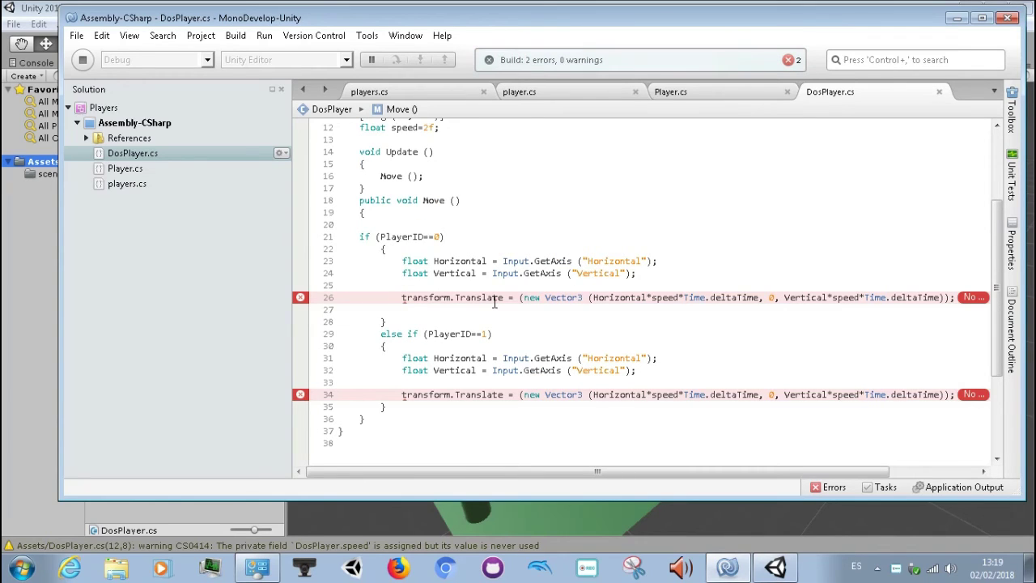
# Capitalize transform to Transform on both Translate lines (26 and 34) and save
pyautogui.press('Home')
pyautogui.press('Delete')
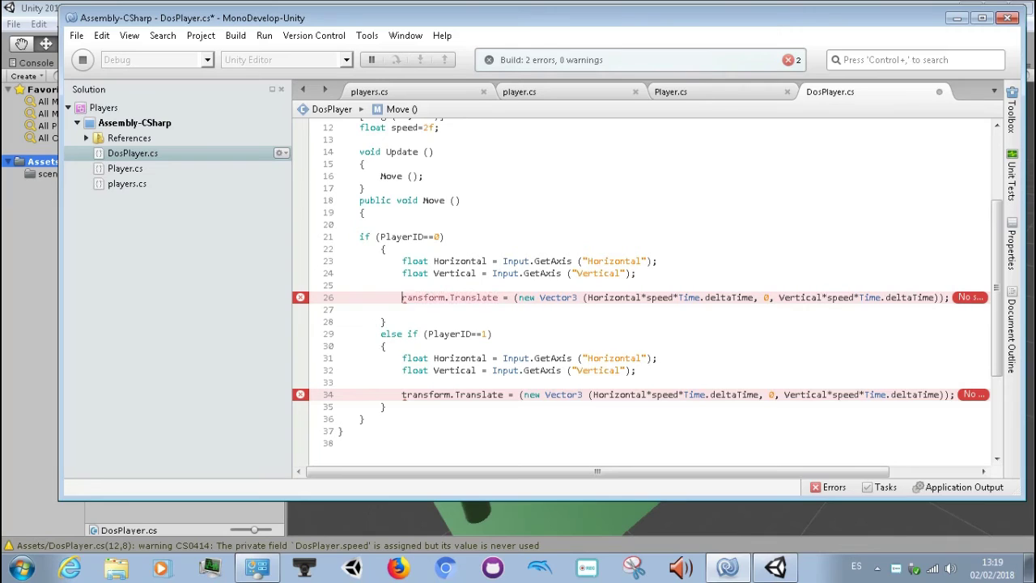
pyautogui.write('T')
pyautogui.press('Down')
pyautogui.press('Down')
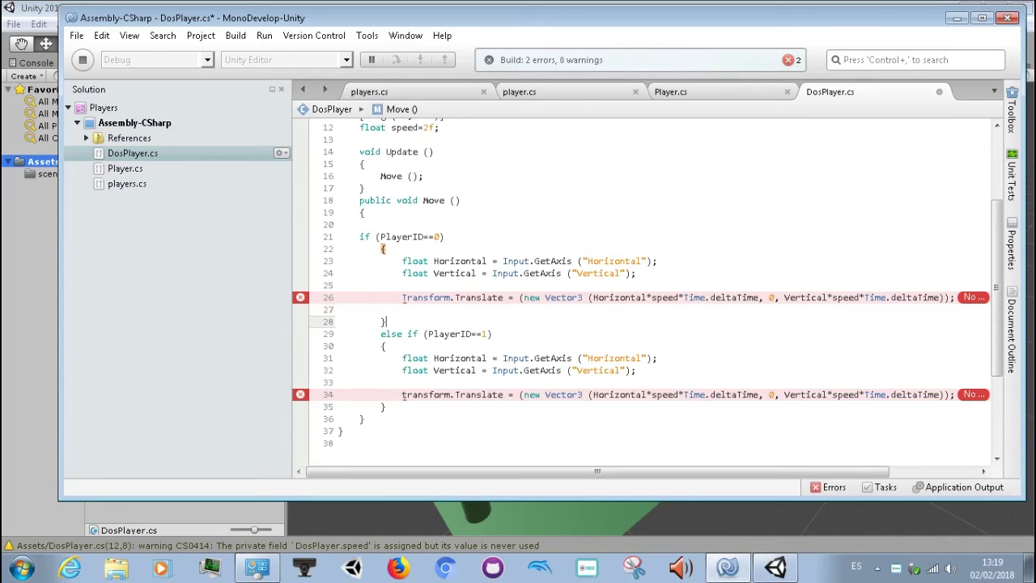
pyautogui.press('Down')
pyautogui.press('Down')
pyautogui.press('Down')
pyautogui.press('Down')
pyautogui.press('Down')
pyautogui.press('Down')
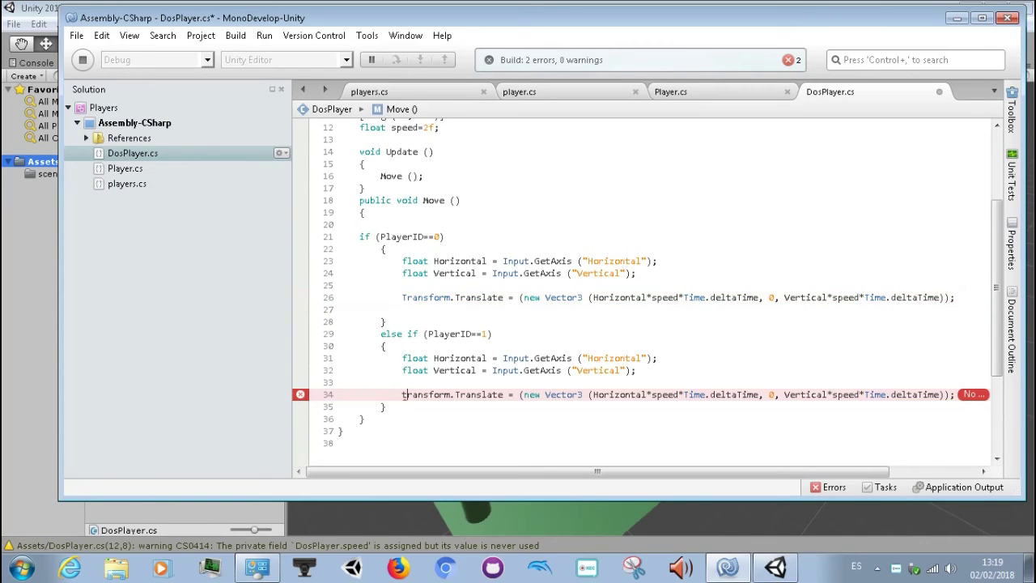
pyautogui.press('Delete')
pyautogui.write('T')
pyautogui.hotkey('ctrl', 's')
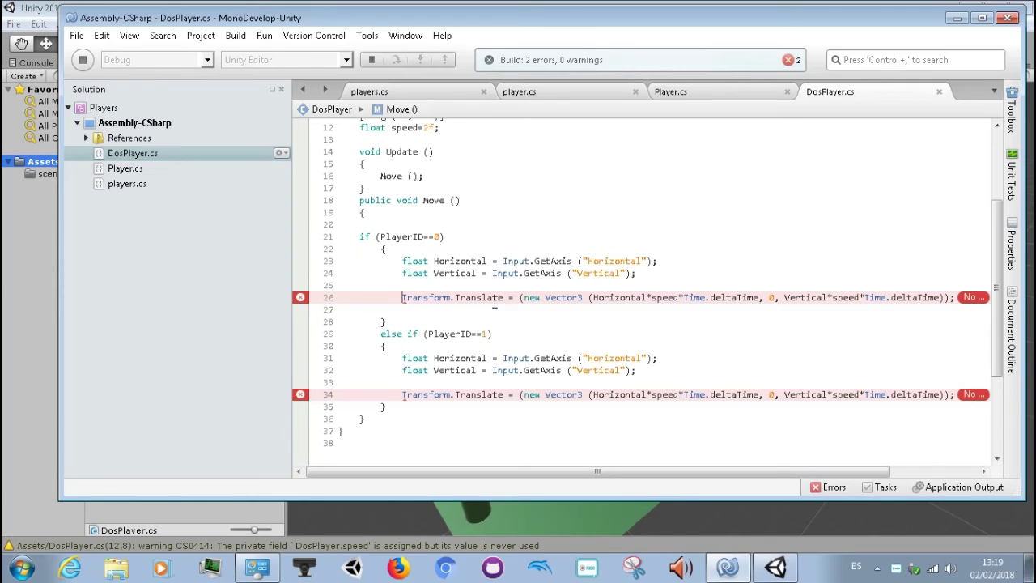
# Retype the word Transform on line 26 and save to rebuild
pyautogui.press('Right')
pyautogui.press('Right')
pyautogui.press('Right')
pyautogui.press('Right')
pyautogui.press('Right')
pyautogui.press('Right')
pyautogui.press('Right')
pyautogui.press('Right')
pyautogui.press('BackSpace')
pyautogui.press('BackSpace')
pyautogui.press('BackSpace')
pyautogui.press('BackSpace')
pyautogui.press('BackSpace')
pyautogui.press('BackSpace')
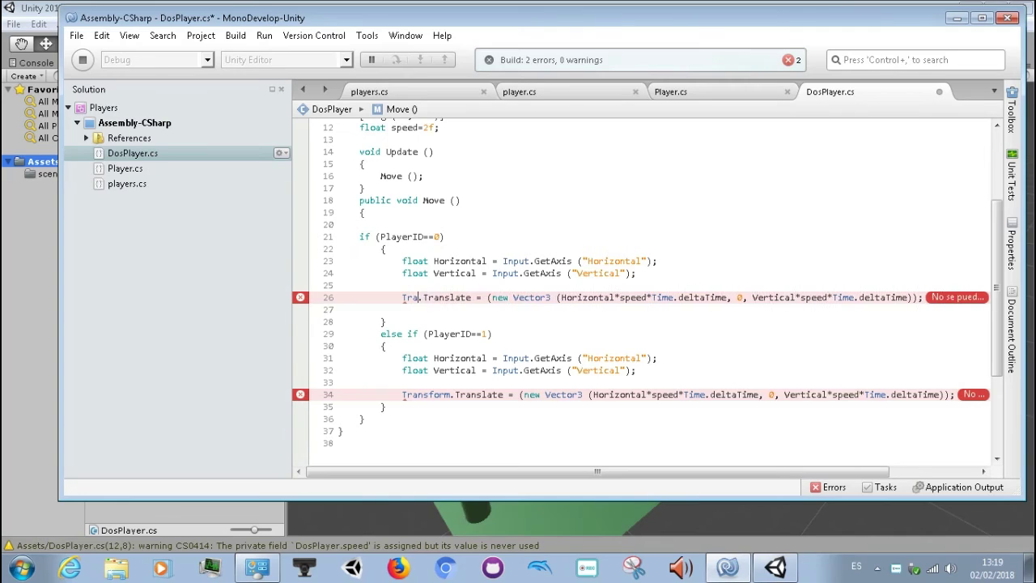
pyautogui.press('BackSpace')
pyautogui.press('BackSpace')
pyautogui.write('T')
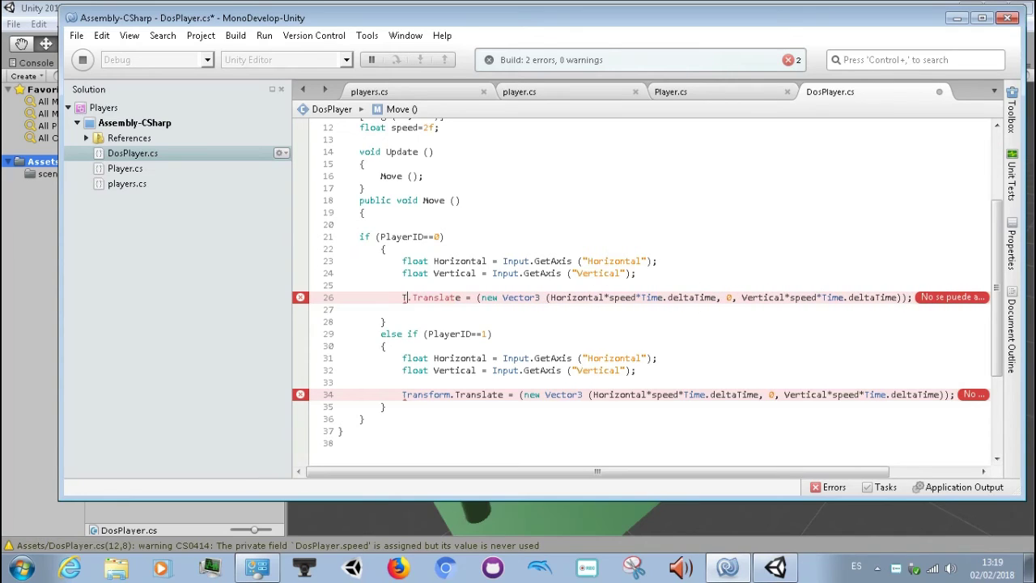
pyautogui.write('ra')
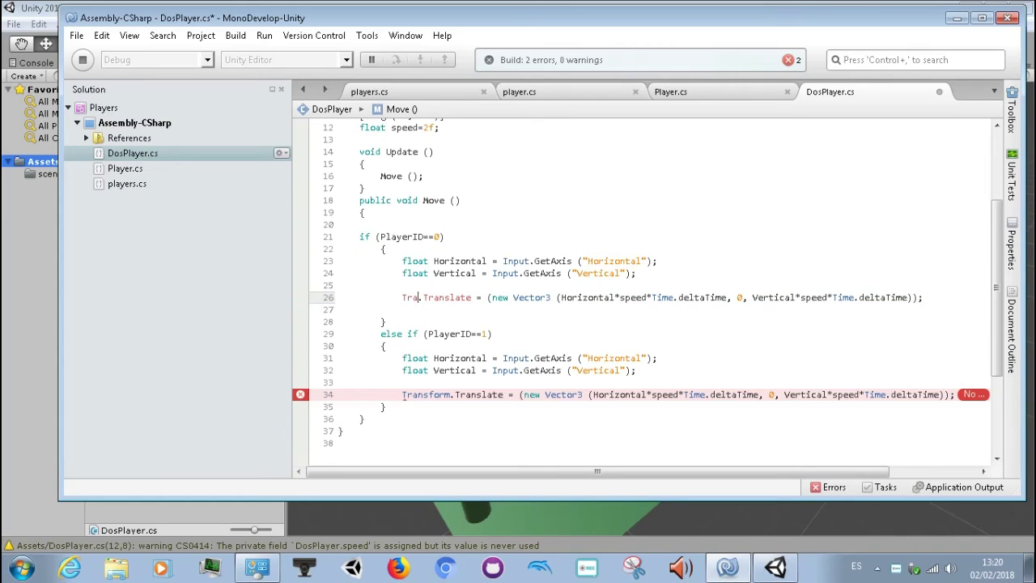
pyautogui.write('nsform')
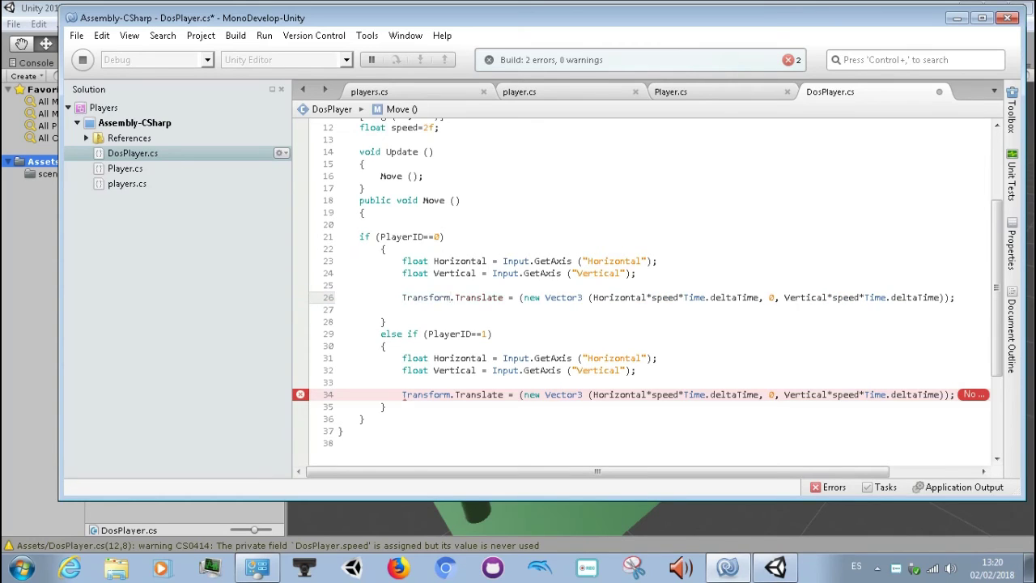
pyautogui.hotkey('ctrl', 's')
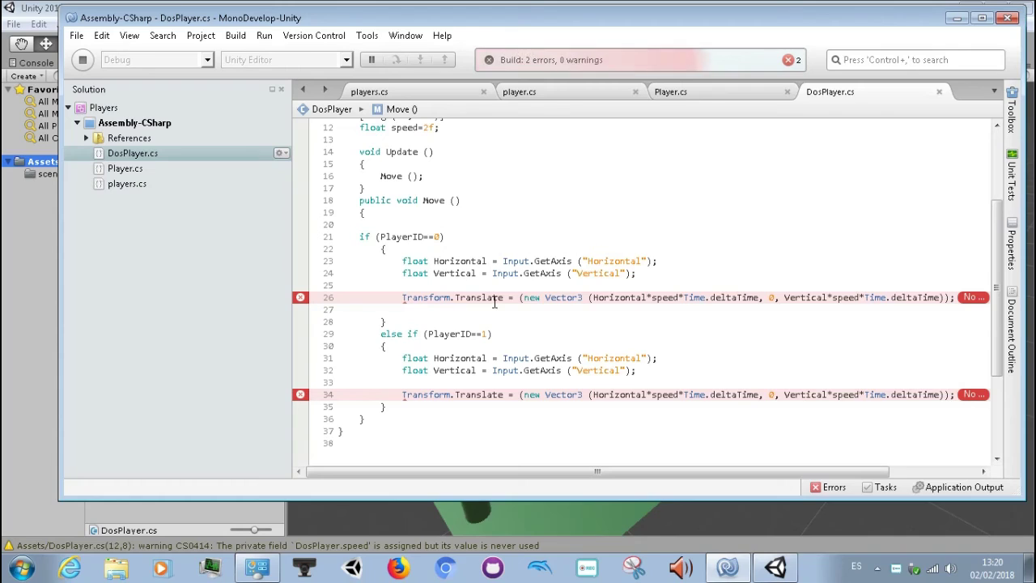
# Re-enter Transform on line 26 via autocompletion, save again, and bring up players.cs
pyautogui.press('Right')
pyautogui.press('Right')
pyautogui.press('Right')
pyautogui.press('Right')
pyautogui.press('Right')
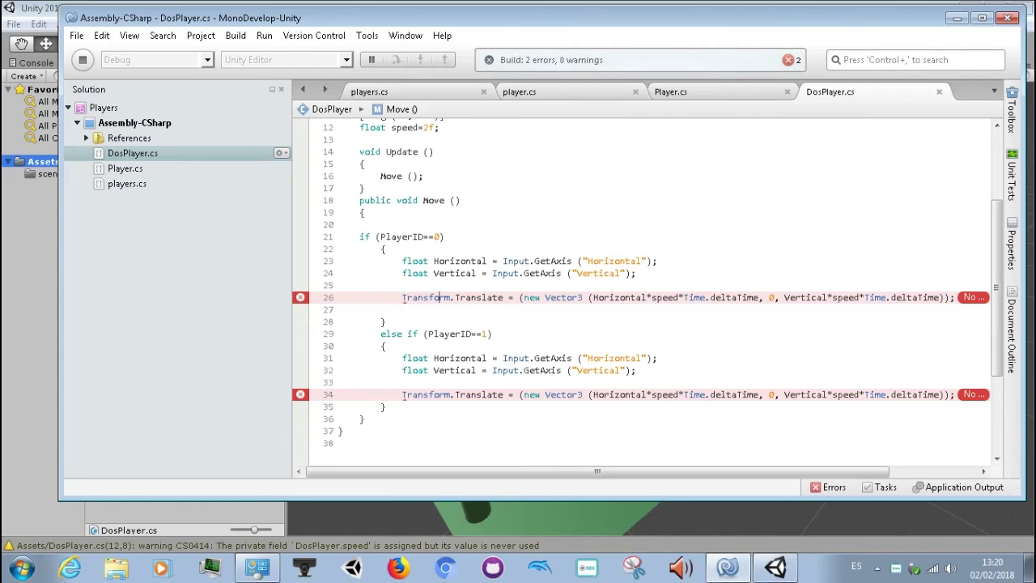
pyautogui.press('Right')
pyautogui.press('Right')
pyautogui.press('Right')
pyautogui.press('BackSpace')
pyautogui.press('BackSpace')
pyautogui.press('BackSpace')
pyautogui.press('BackSpace')
pyautogui.press('BackSpace')
pyautogui.press('BackSpace')
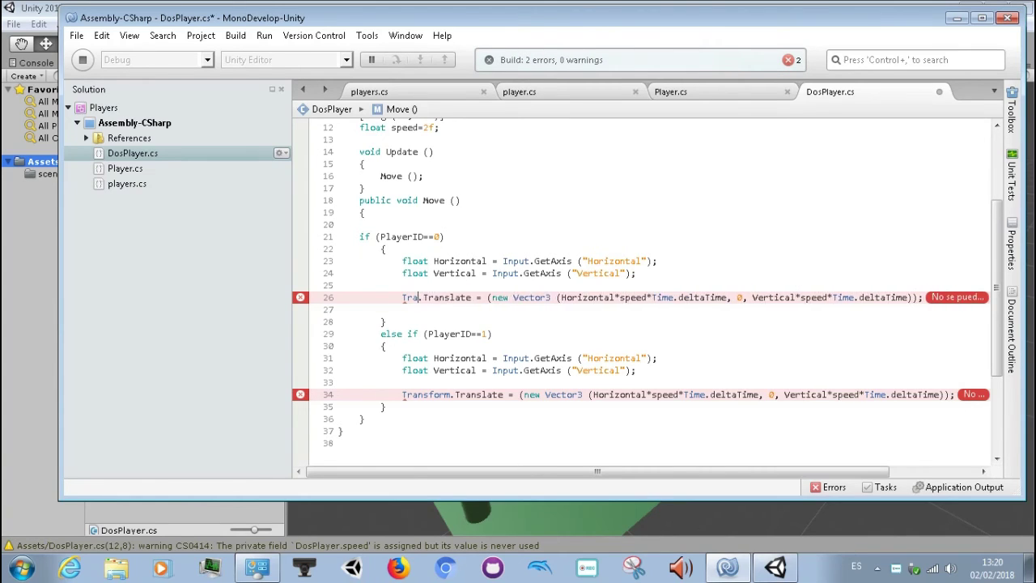
pyautogui.press('BackSpace')
pyautogui.press('BackSpace')
pyautogui.press('BackSpace')
pyautogui.write('t')
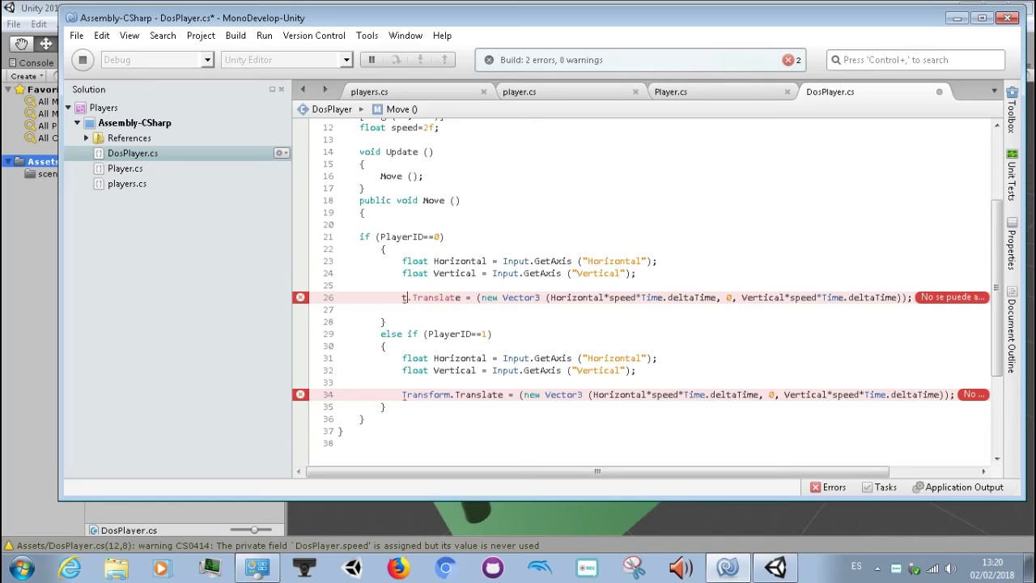
pyautogui.write('ra')
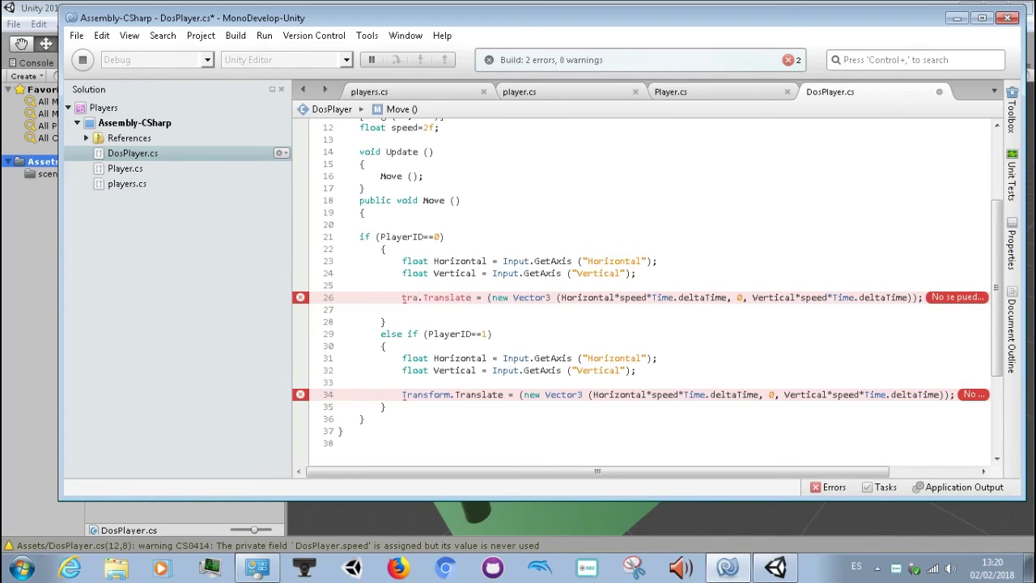
pyautogui.press('BackSpace')
pyautogui.press('BackSpace')
pyautogui.press('BackSpace')
pyautogui.write('Transform')
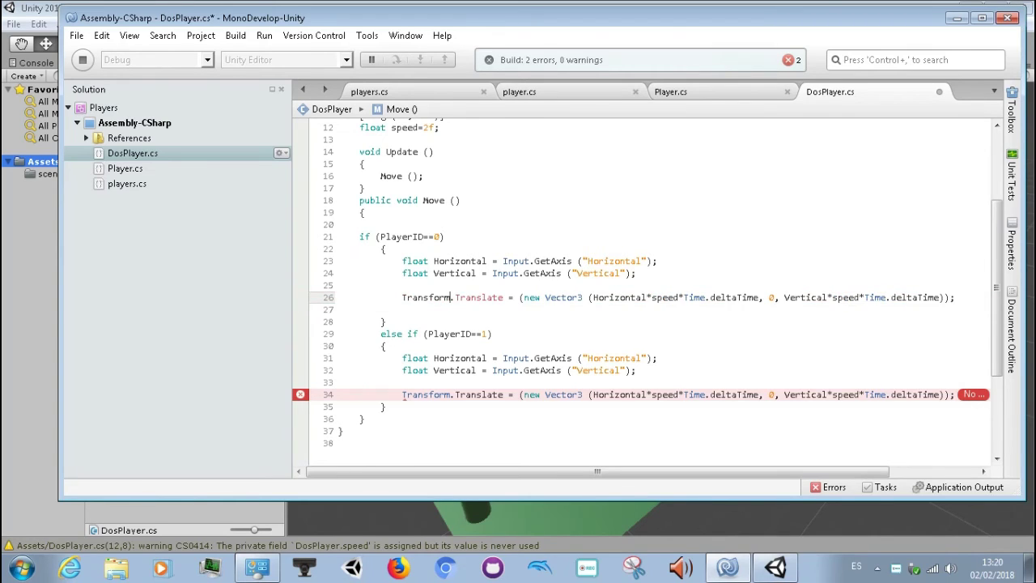
pyautogui.hotkey('ctrl', 's')
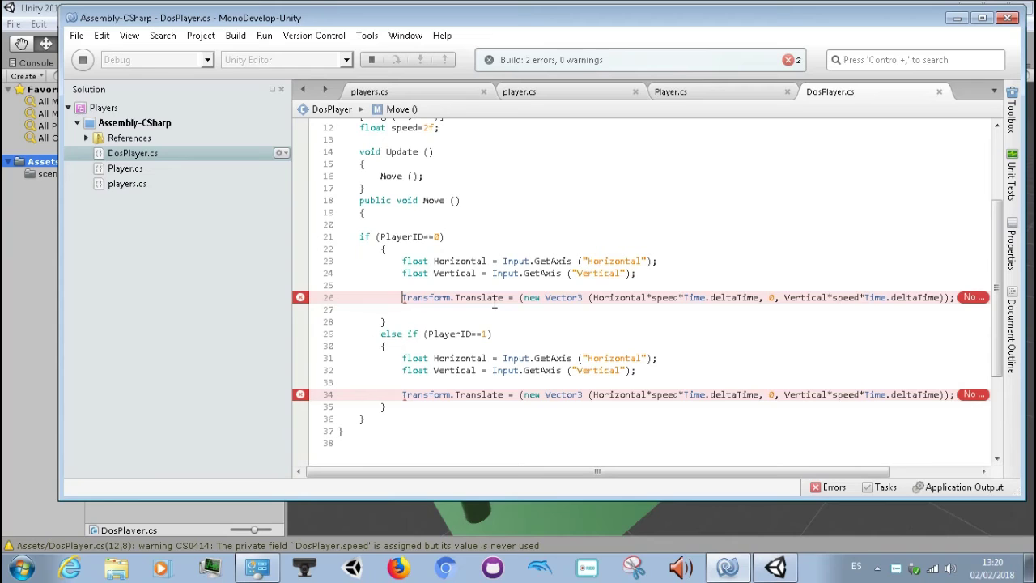
pyautogui.click(454, 88)
# After comparing with players.cs and Player.cs, remove the '=' from line 26 of DosPlayer.cs
pyautogui.scroll(-1, 504, 274)
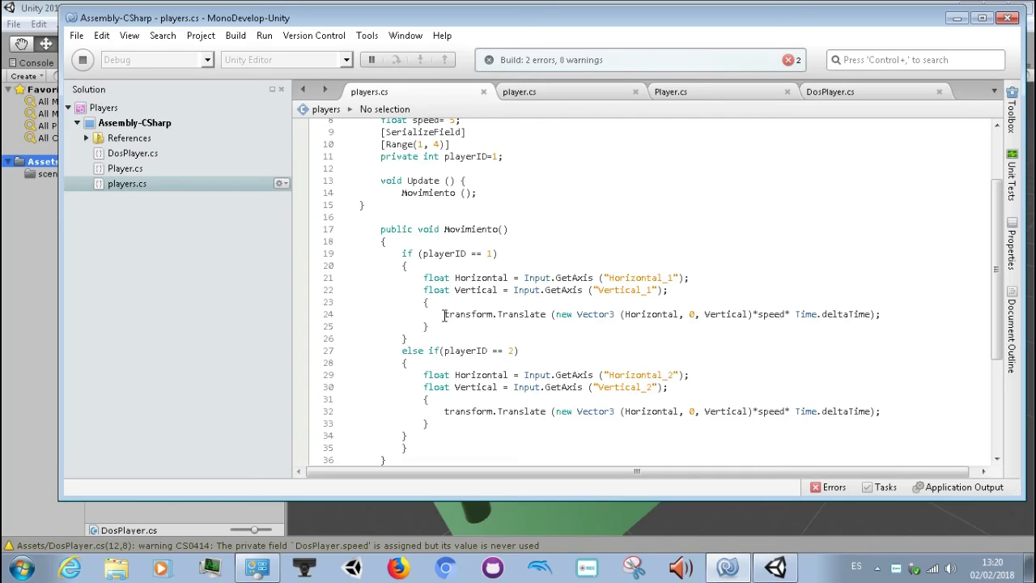
pyautogui.click(726, 91)
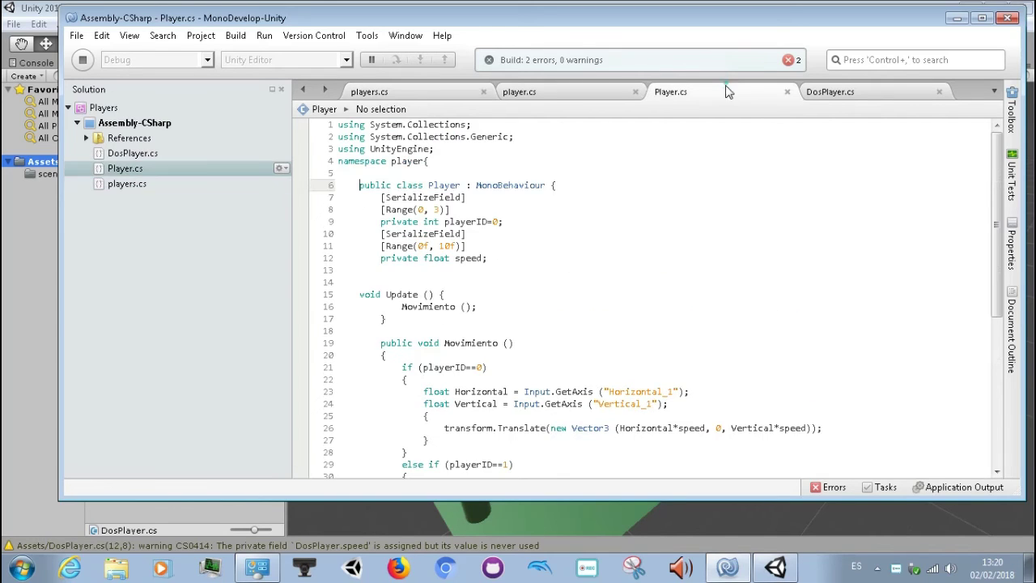
pyautogui.click(831, 93)
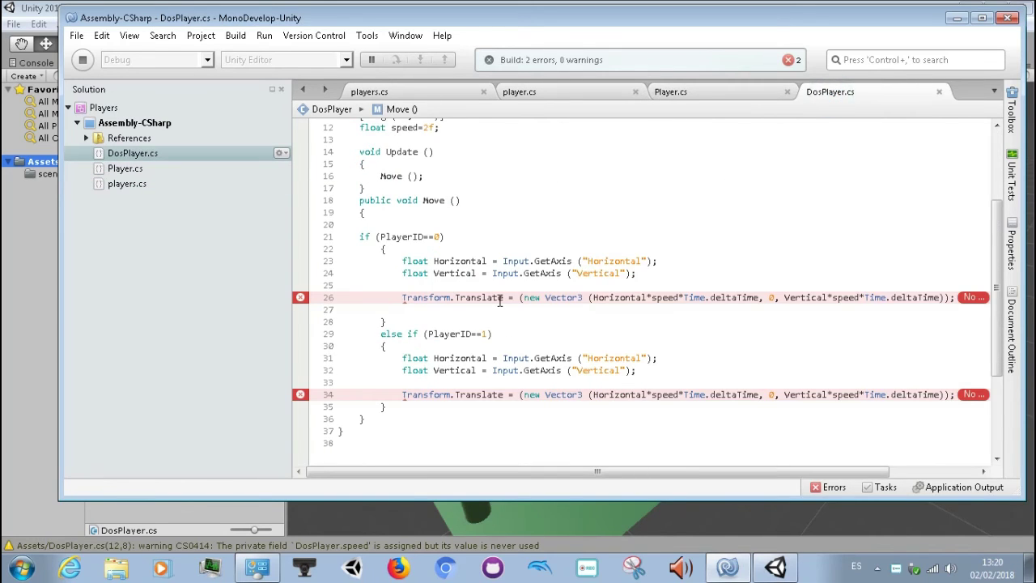
pyautogui.click(509, 297)
pyautogui.press('Delete')
# Remove the '=' from line 34, rebuild with F7, dismiss the Translate popup, and view players.cs
pyautogui.click(510, 394)
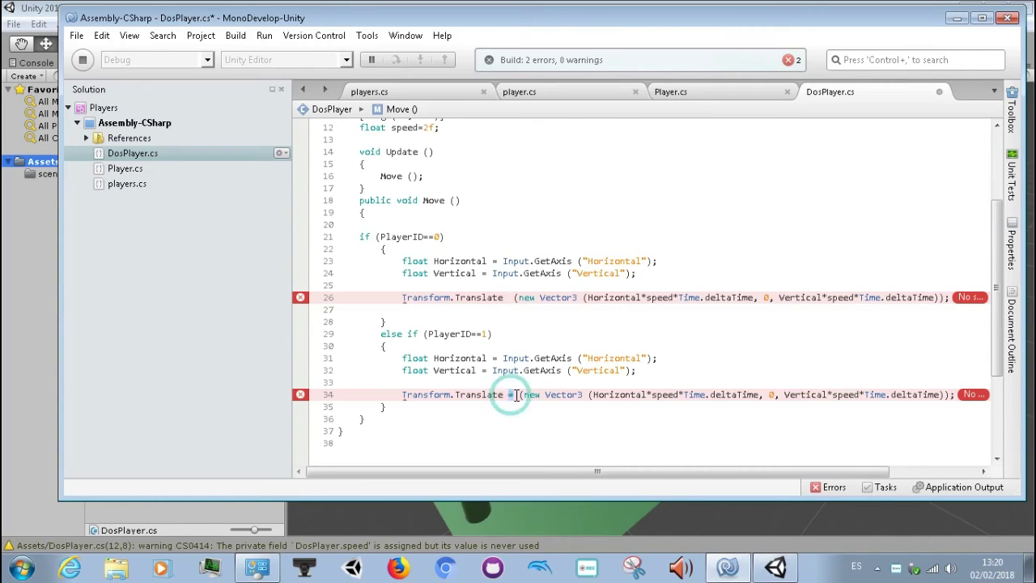
pyautogui.press('Delete')
pyautogui.press('F7')
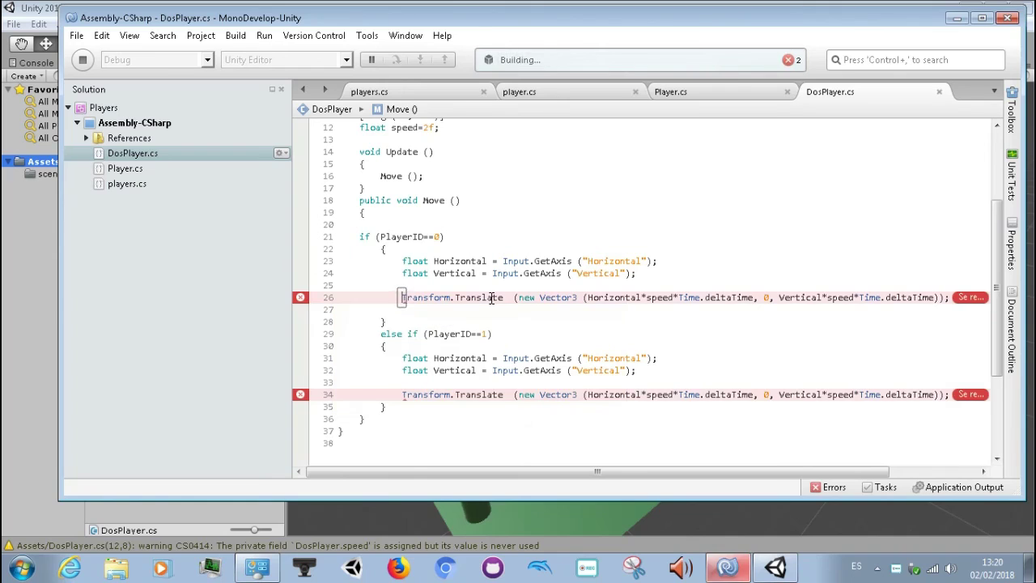
pyautogui.moveTo(459, 301)
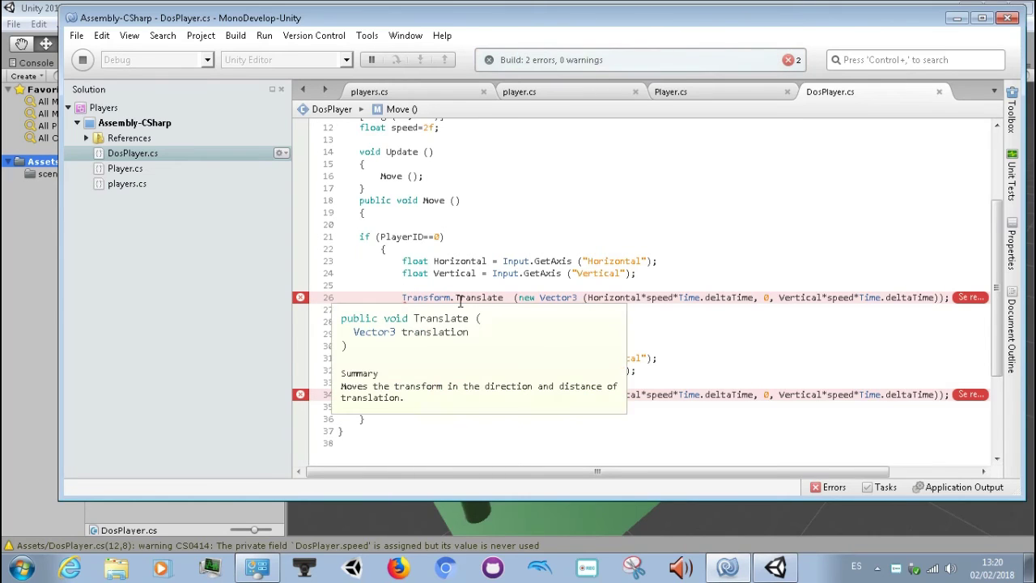
pyautogui.click(517, 299)
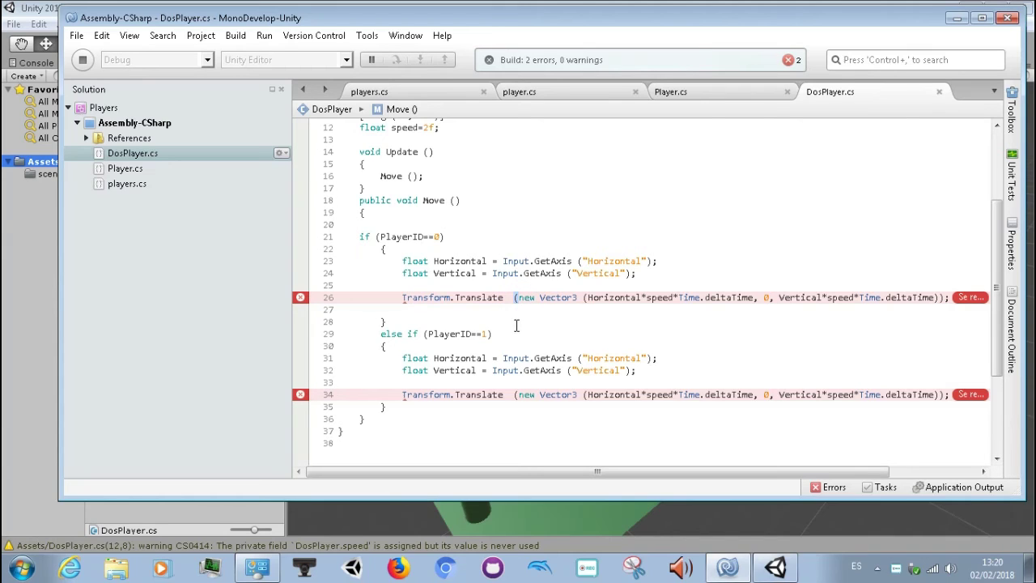
pyautogui.click(451, 91)
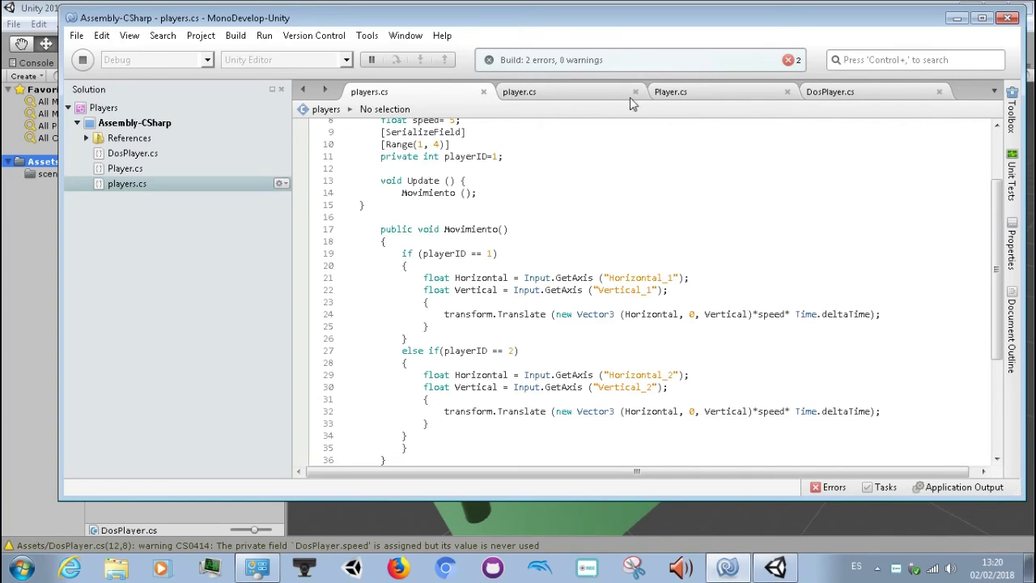
# Back in DosPlayer.cs, replace Transform on line 26 using 'trans' autocompletion and save
pyautogui.click(833, 92)
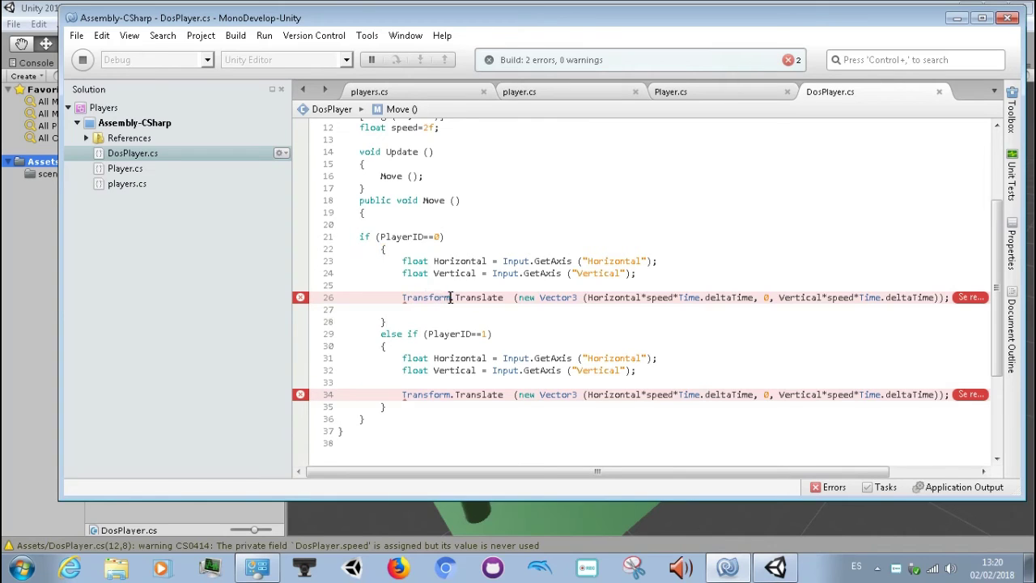
pyautogui.moveTo(449, 297); pyautogui.dragTo(404, 298)
pyautogui.write('t')
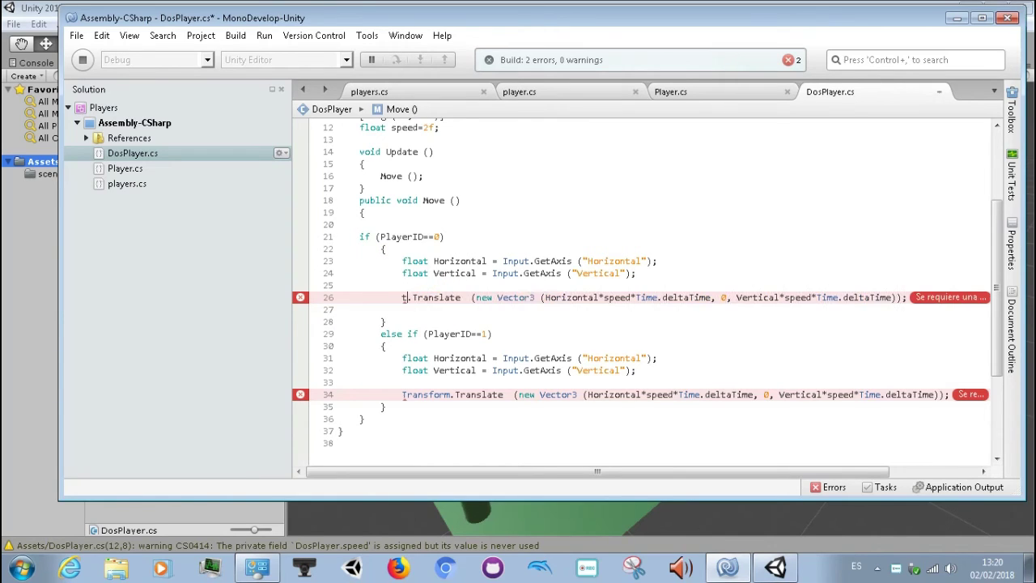
pyautogui.write('ra')
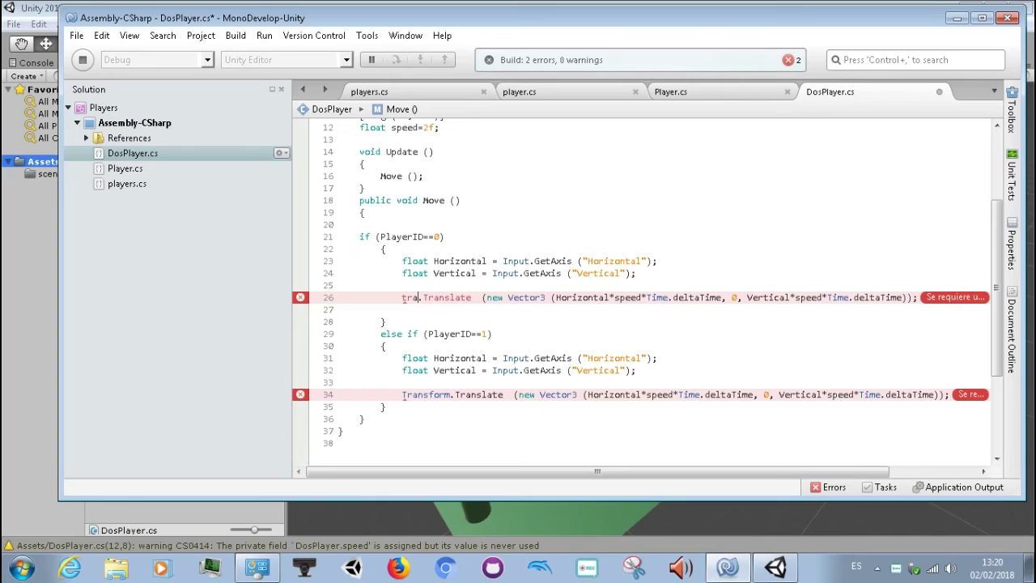
pyautogui.write('ns')
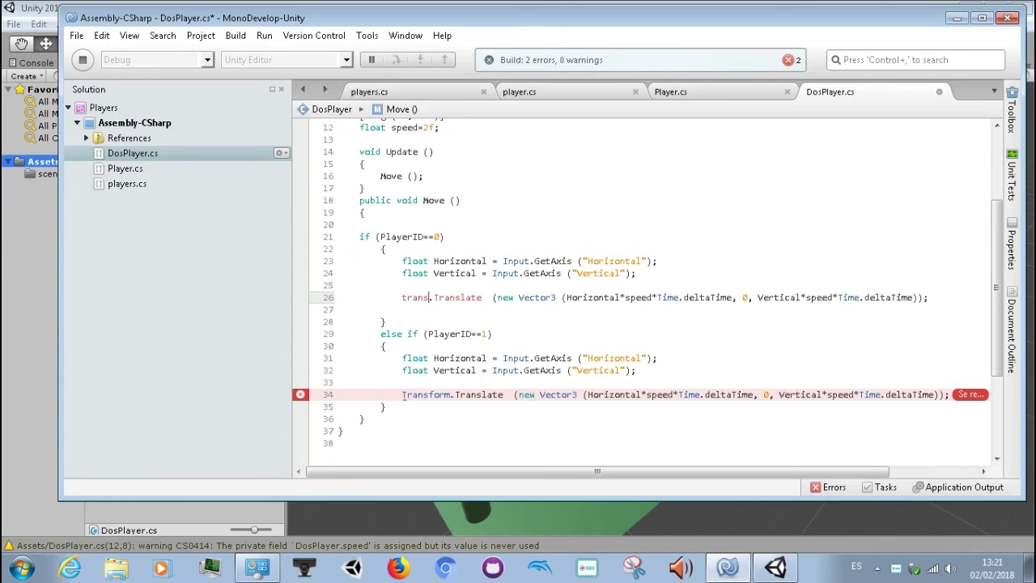
pyautogui.hotkey('ctrl', 'space')
pyautogui.press('Down')
pyautogui.press('Down')
pyautogui.press('Down')
pyautogui.press('Down')
pyautogui.press('Down')
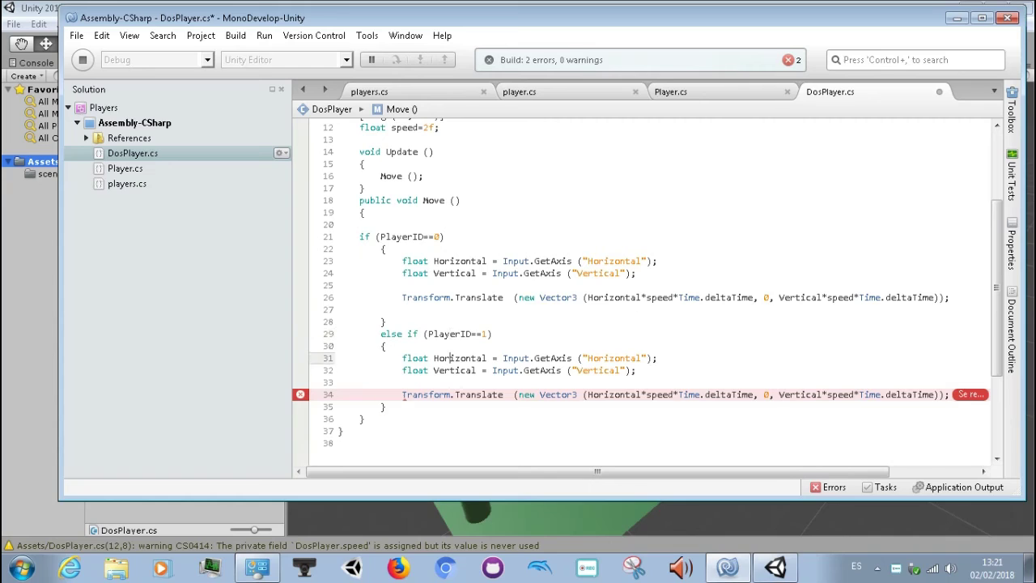
pyautogui.press('Down')
pyautogui.press('Down')
pyautogui.press('Down')
pyautogui.hotkey('ctrl', 's')
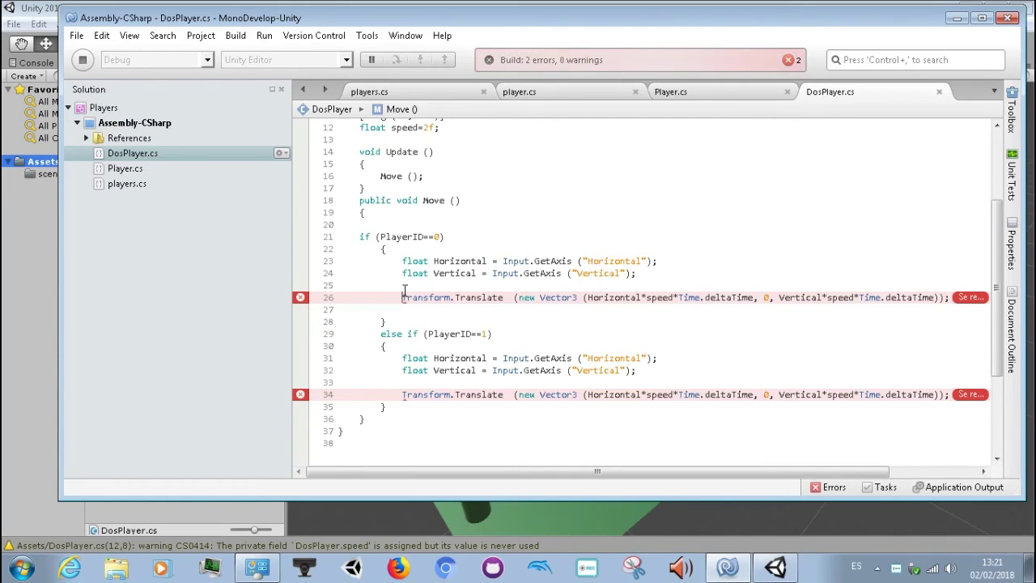
# Erase Transform on line 26 and begin retyping it as 'tra'
pyautogui.click(416, 297)
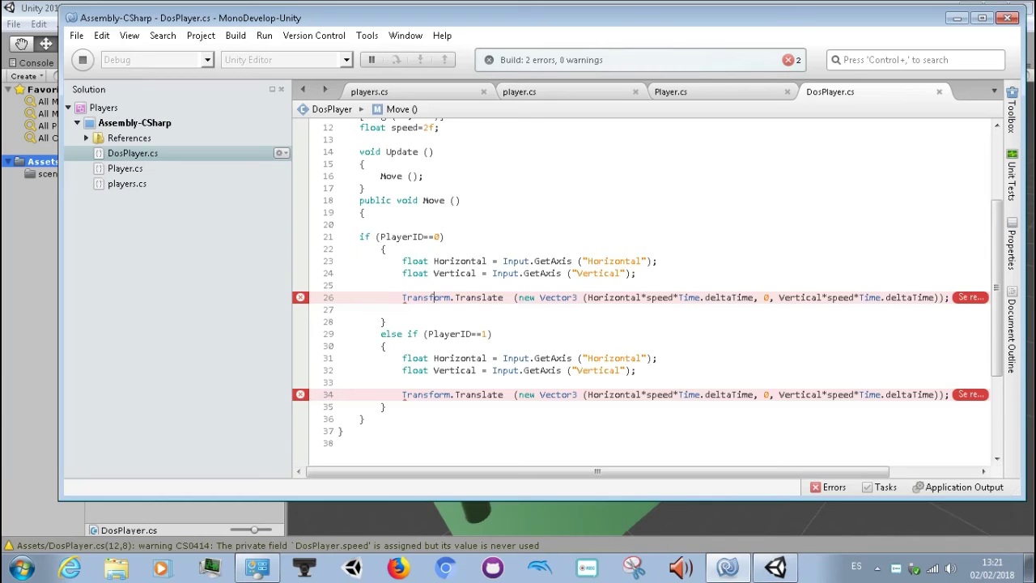
pyautogui.press('Right')
pyautogui.press('Right')
pyautogui.press('Right')
pyautogui.press('BackSpace')
pyautogui.press('BackSpace')
pyautogui.press('BackSpace')
pyautogui.press('BackSpace')
pyautogui.press('BackSpace')
pyautogui.press('BackSpace')
pyautogui.press('BackSpace')
pyautogui.press('BackSpace')
pyautogui.press('BackSpace')
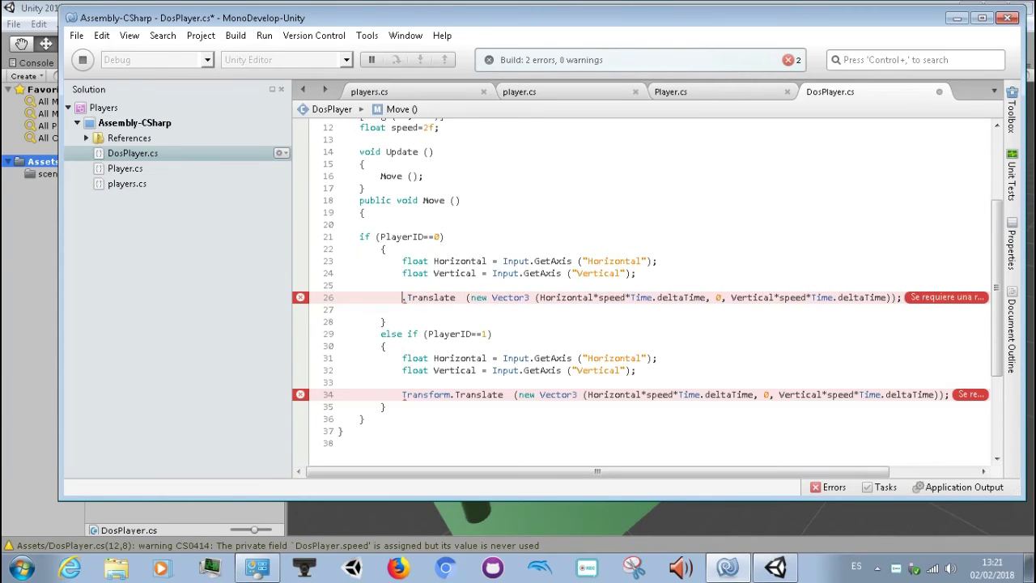
pyautogui.write('t')
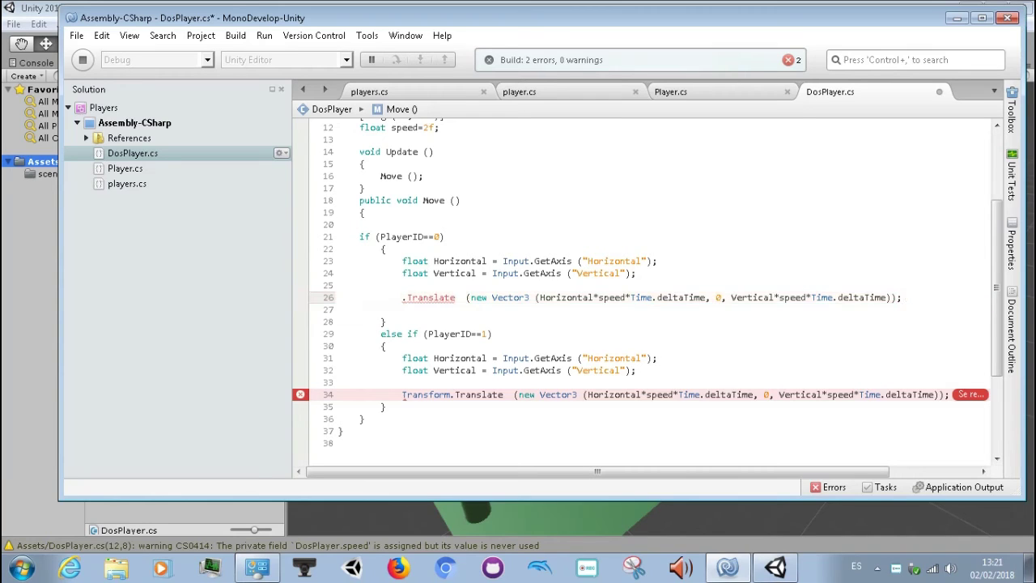
pyautogui.write('r')
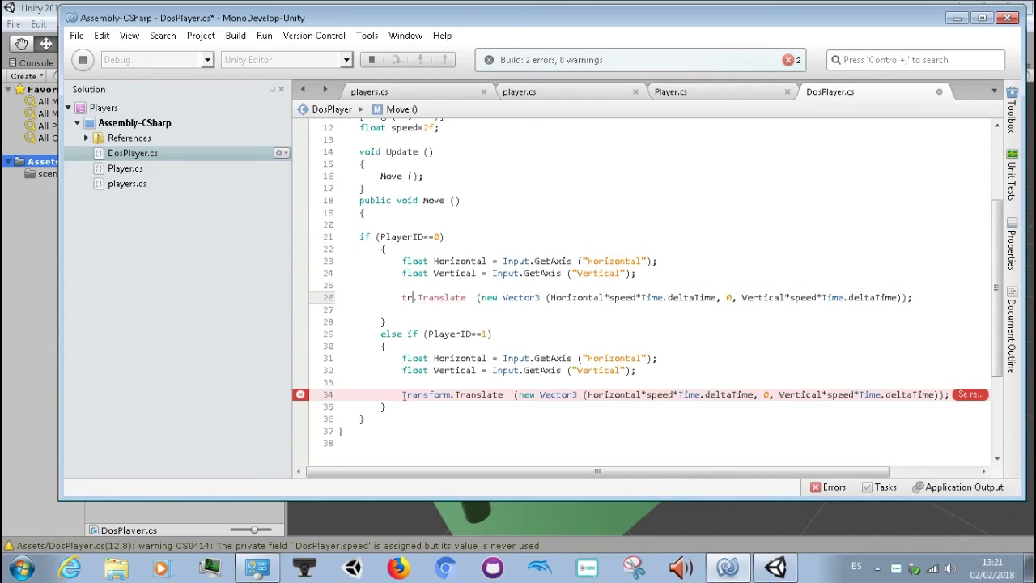
pyautogui.write('a')
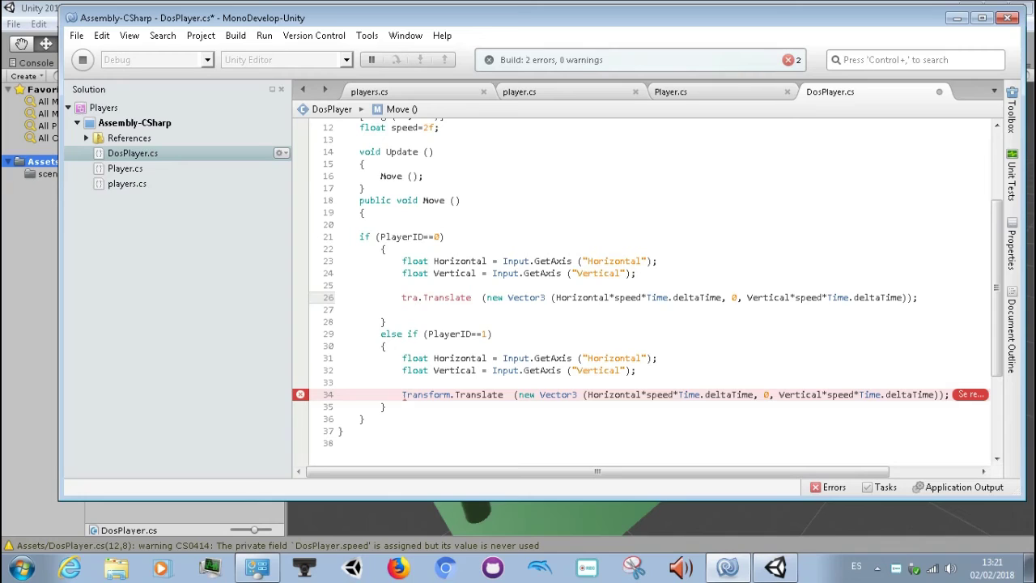
# Correct line 26 to transform.Translate, save, and retype line 34's Transform before rebuilding
pyautogui.write('nsform')
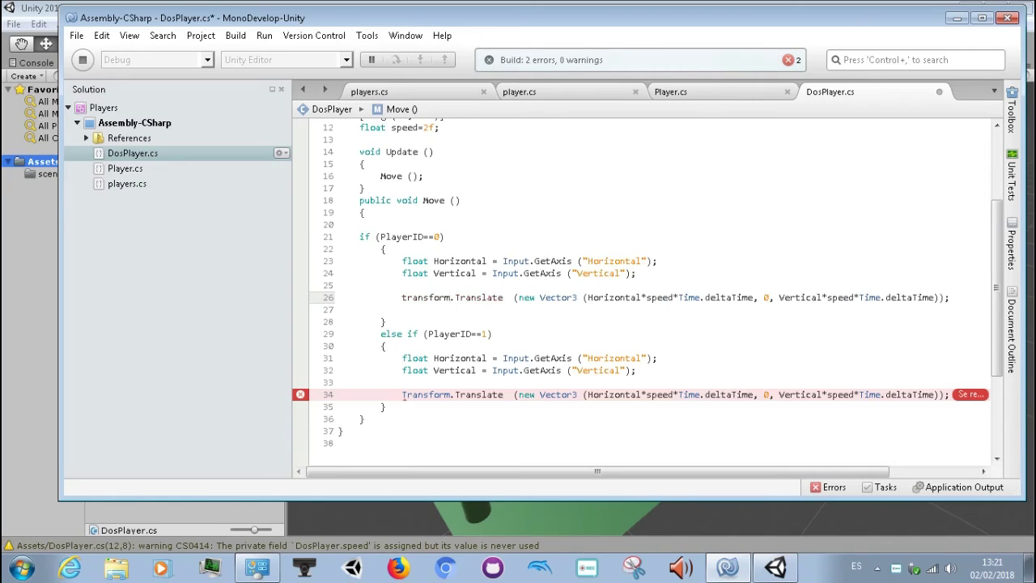
pyautogui.hotkey('ctrl', 's')
pyautogui.scroll(-3, 648, 291)
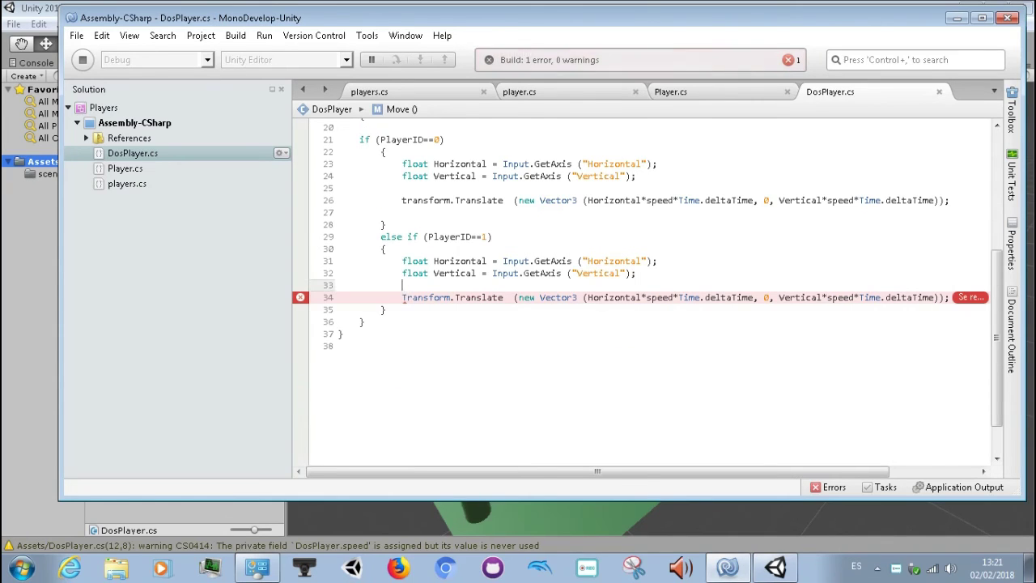
pyautogui.press('Up')
pyautogui.press('Up')
pyautogui.press('Up')
pyautogui.press('Down')
pyautogui.press('Down')
pyautogui.press('Down')
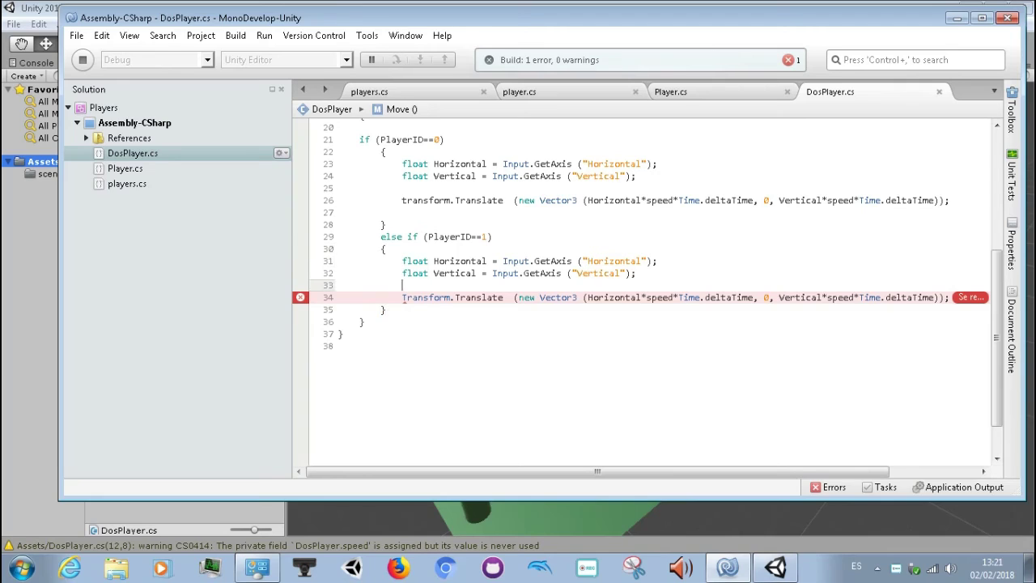
pyautogui.press('Down')
pyautogui.press('Right')
pyautogui.press('Right')
pyautogui.press('Right')
pyautogui.press('Right')
pyautogui.press('BackSpace')
pyautogui.press('BackSpace')
pyautogui.press('BackSpace')
pyautogui.press('BackSpace')
pyautogui.press('BackSpace')
pyautogui.press('BackSpace')
pyautogui.press('BackSpace')
pyautogui.press('BackSpace')
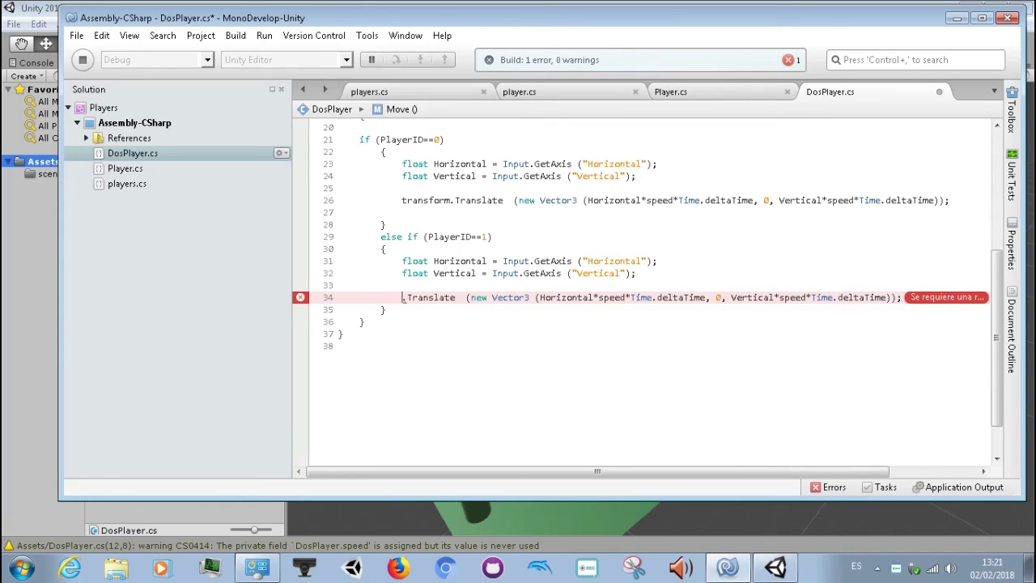
pyautogui.write('tr')
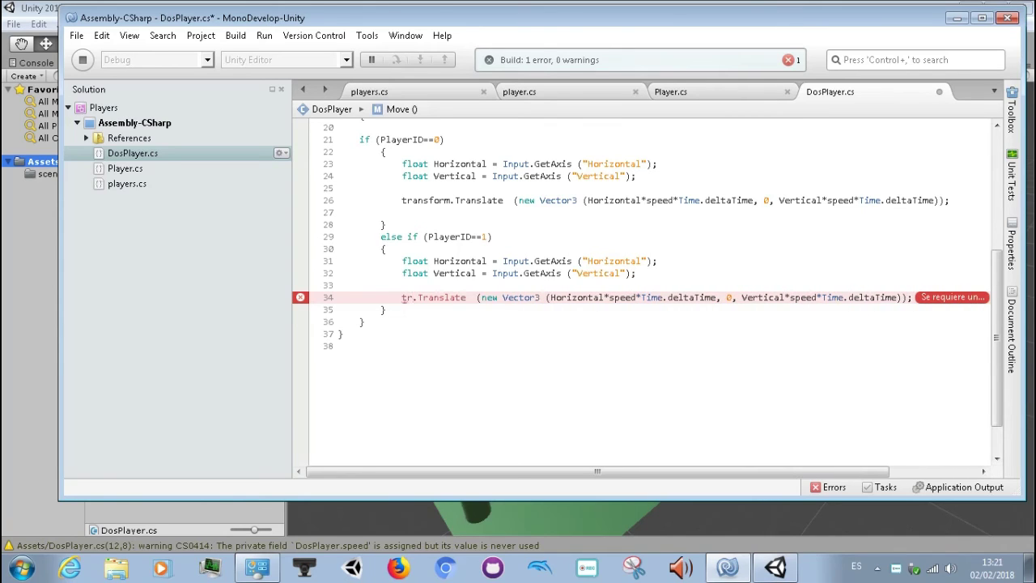
pyautogui.write('an')
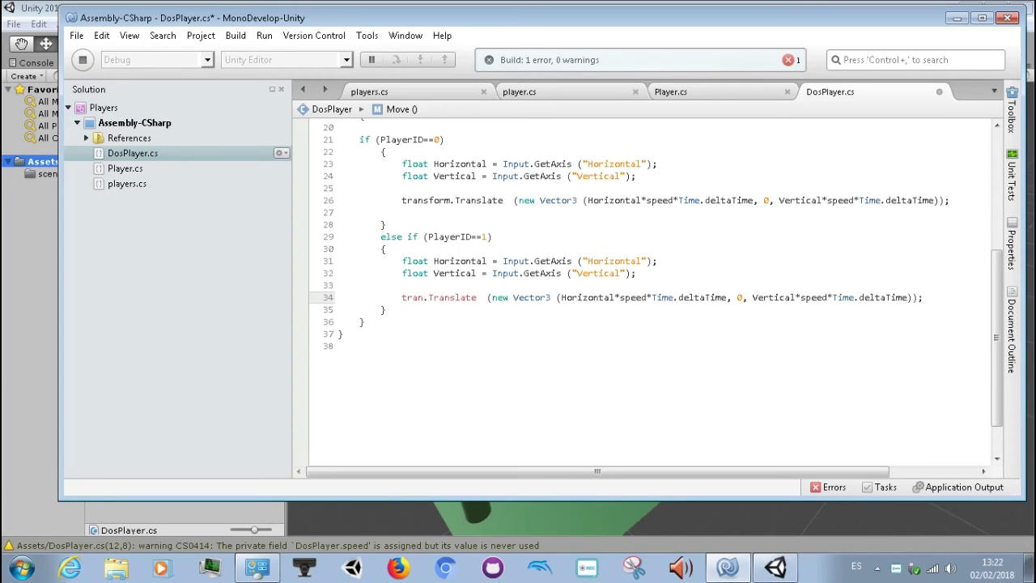
pyautogui.press('BackSpace')
pyautogui.press('BackSpace')
pyautogui.press('BackSpace')
pyautogui.write('Transform.')
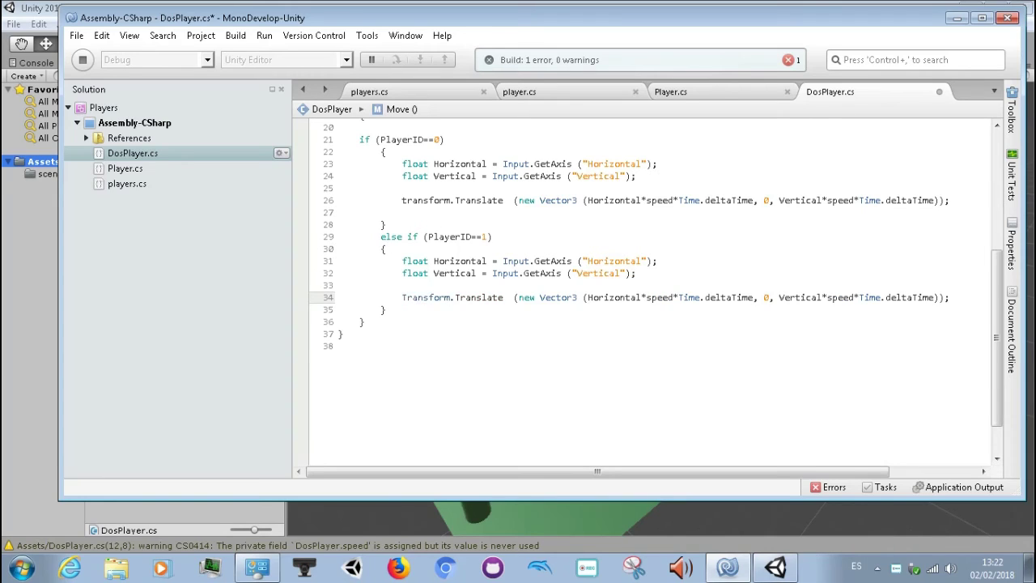
pyautogui.press('F8')
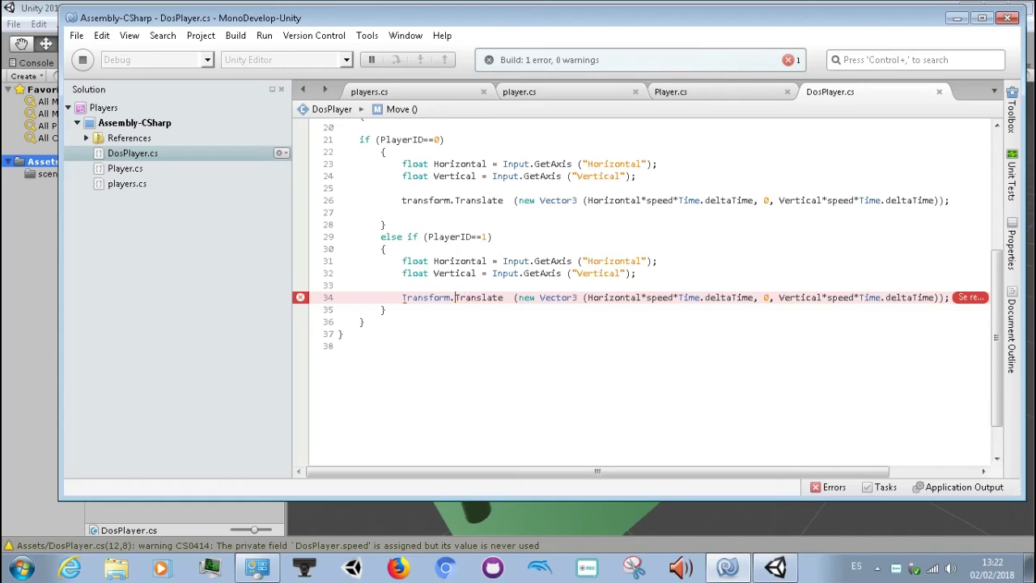
# Change line 34 to lowercase transform.Translate and save, leaving the build at 0 errors
pyautogui.press('BackSpace')
pyautogui.press('BackSpace')
pyautogui.press('BackSpace')
pyautogui.press('BackSpace')
pyautogui.press('BackSpace')
pyautogui.press('BackSpace')
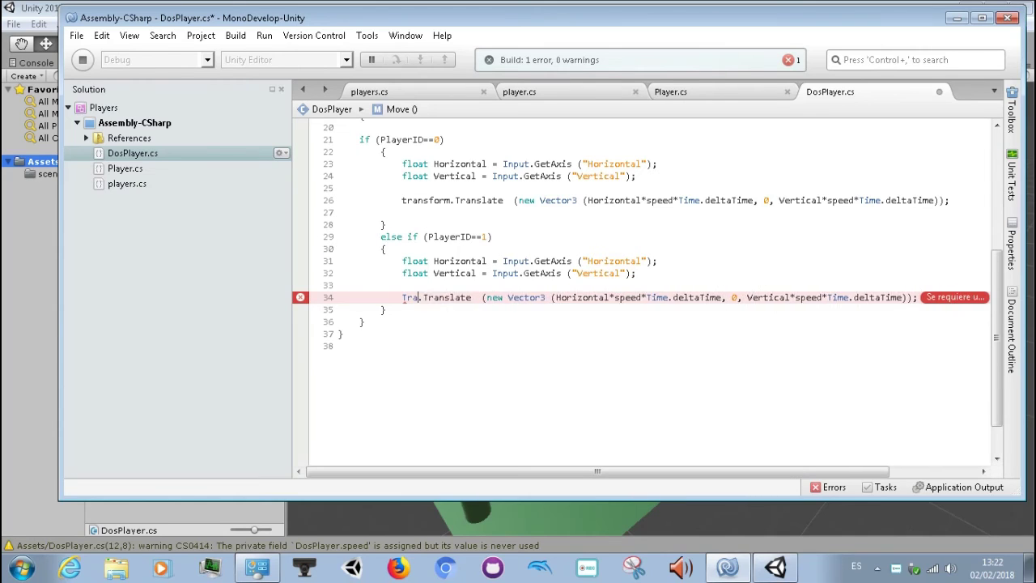
pyautogui.press('BackSpace')
pyautogui.press('BackSpace')
pyautogui.press('BackSpace')
pyautogui.press('BackSpace')
pyautogui.write('tr')
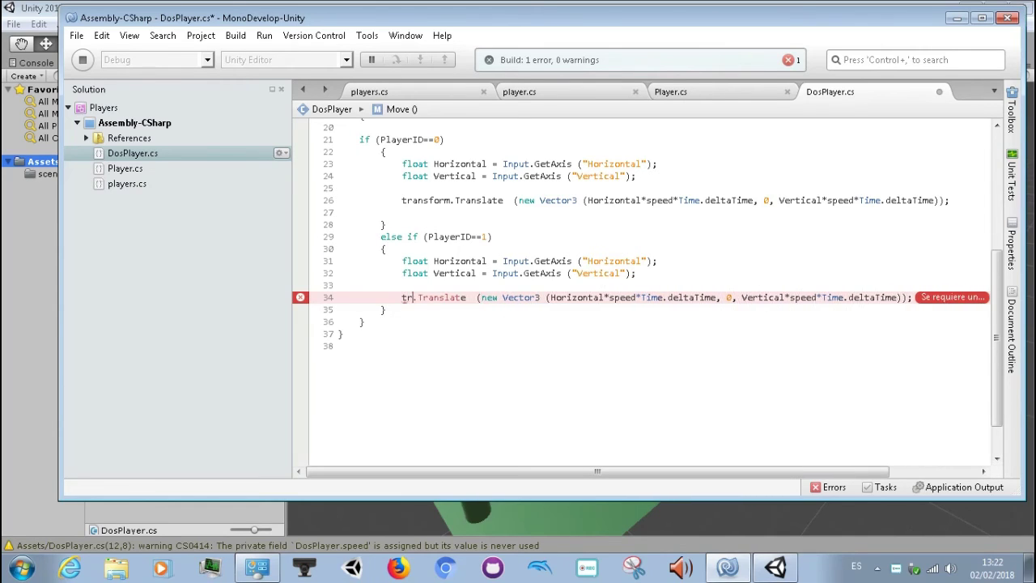
pyautogui.write('ansform')
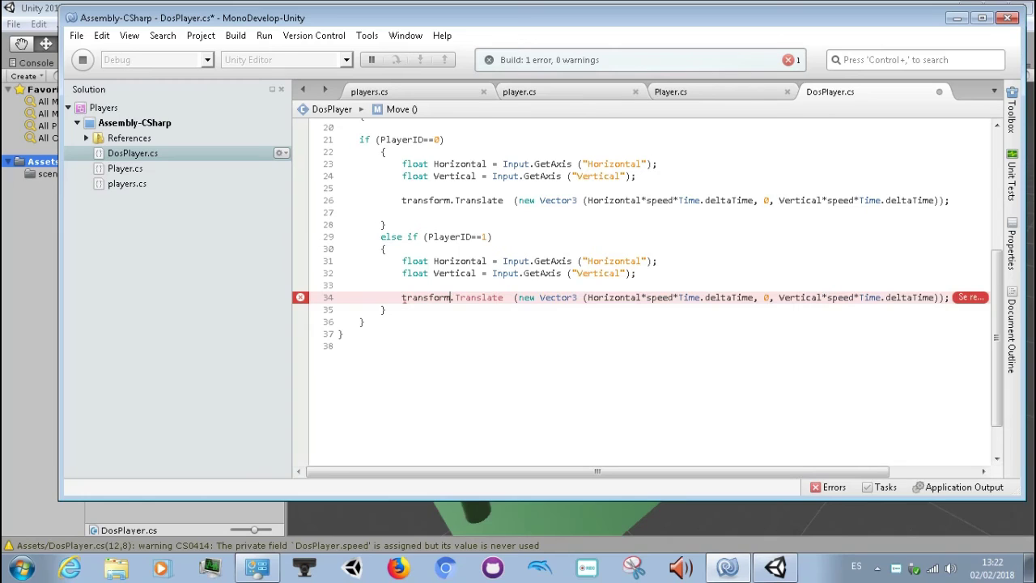
pyautogui.hotkey('ctrl', 's')
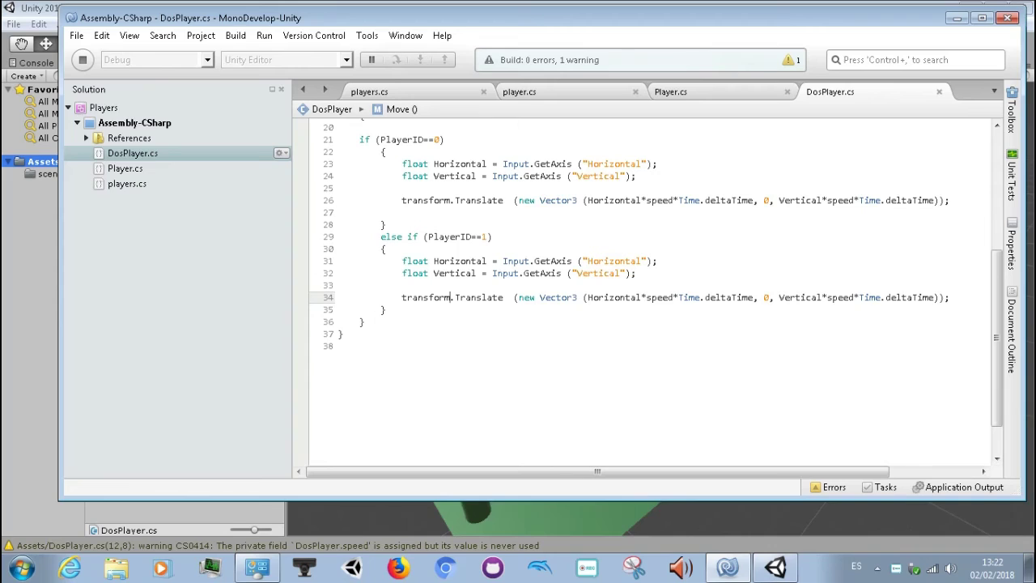
pyautogui.click(402, 285)
pyautogui.press('Down')
pyautogui.press('Down')
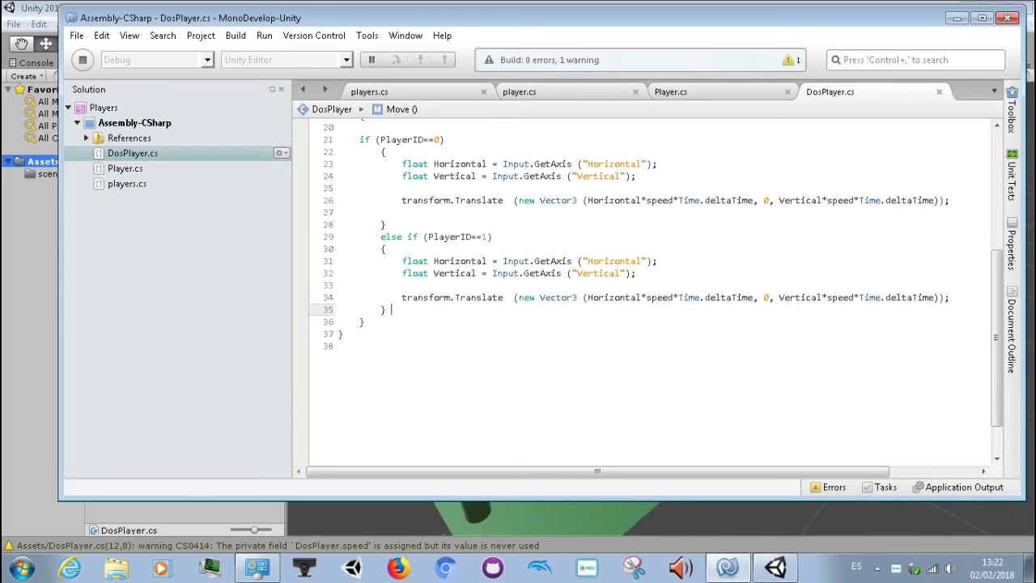
# Rebuild the scripts, return to the Unity editor and start Play mode
pyautogui.press('F8')
pyautogui.click(241, 514)
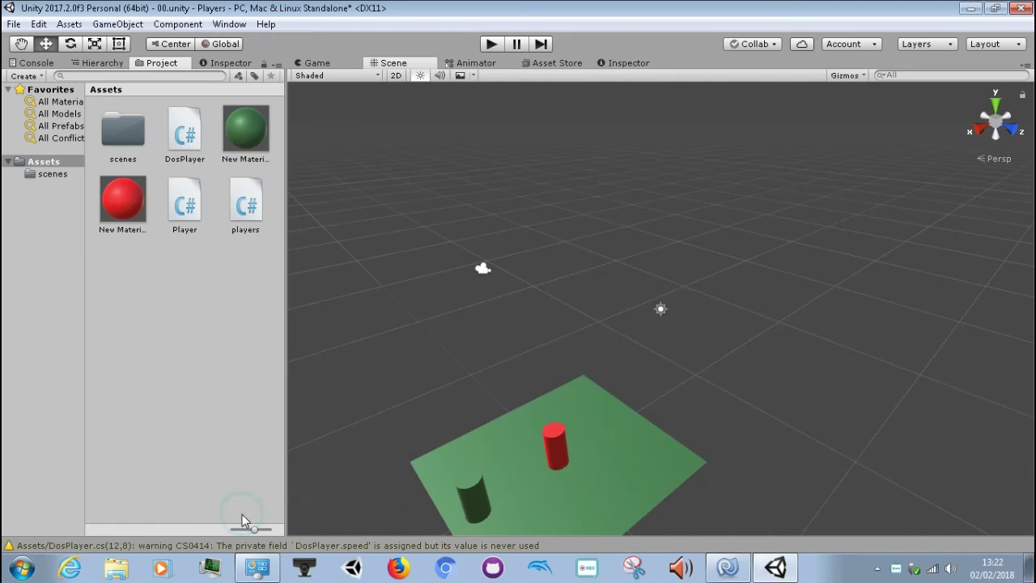
pyautogui.click(489, 47)
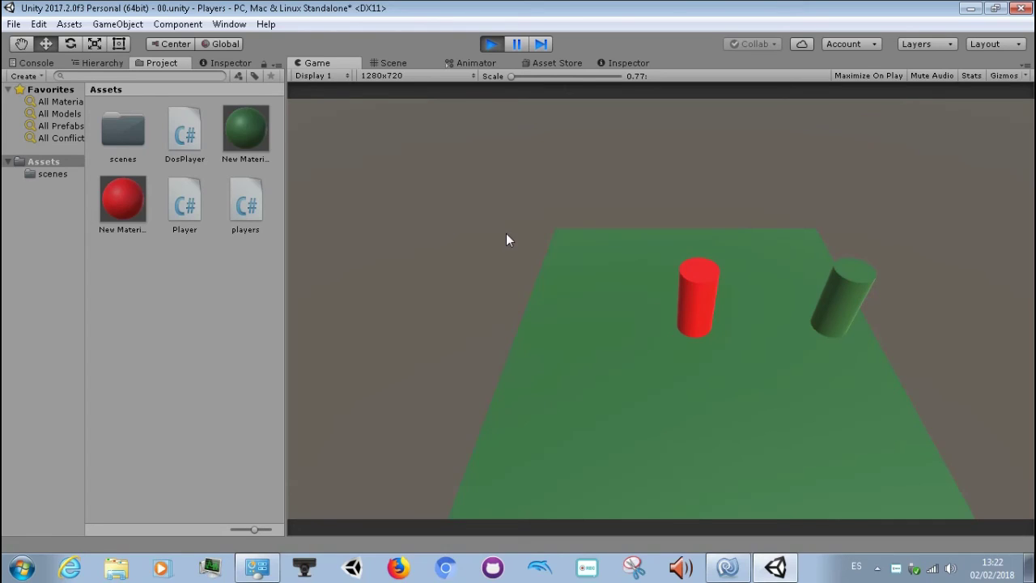
# Toggle the Hierarchy, Project and Inspector panels, close the floating Project window, and stop Play
pyautogui.click(103, 63)
pyautogui.click(147, 66)
pyautogui.moveTo(162, 65); pyautogui.dragTo(212, 70)
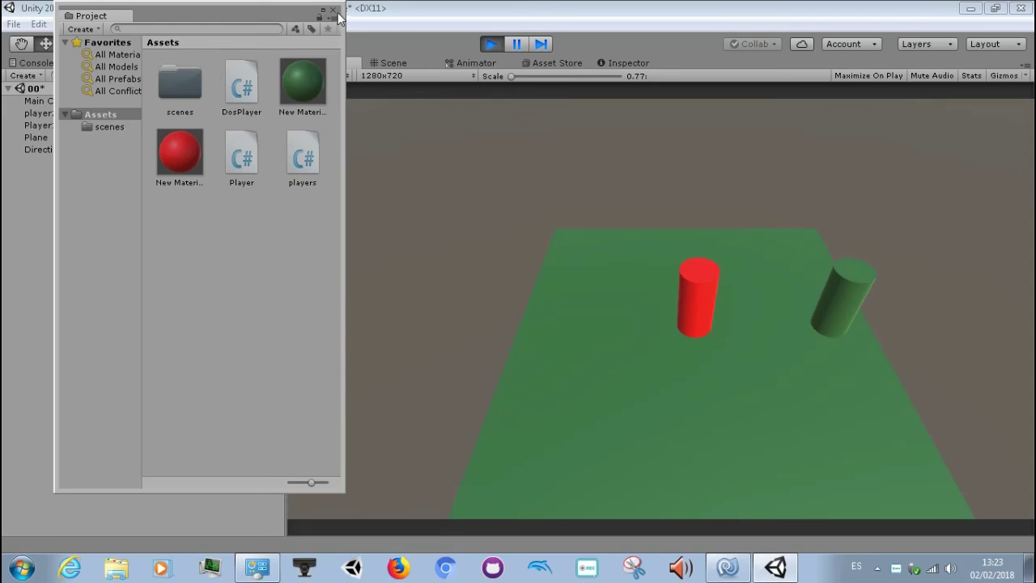
pyautogui.click(332, 10)
pyautogui.click(204, 63)
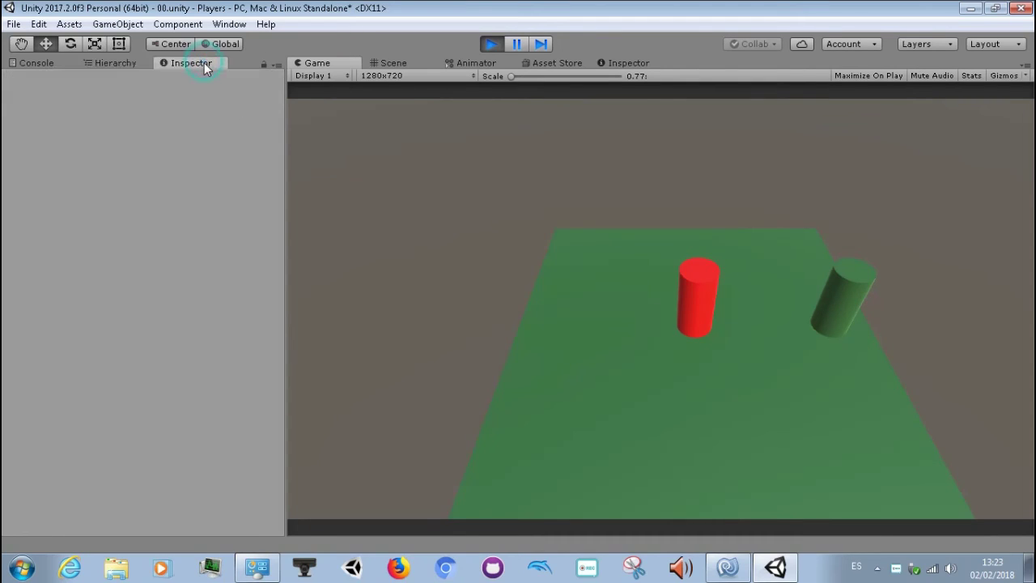
pyautogui.click(132, 61)
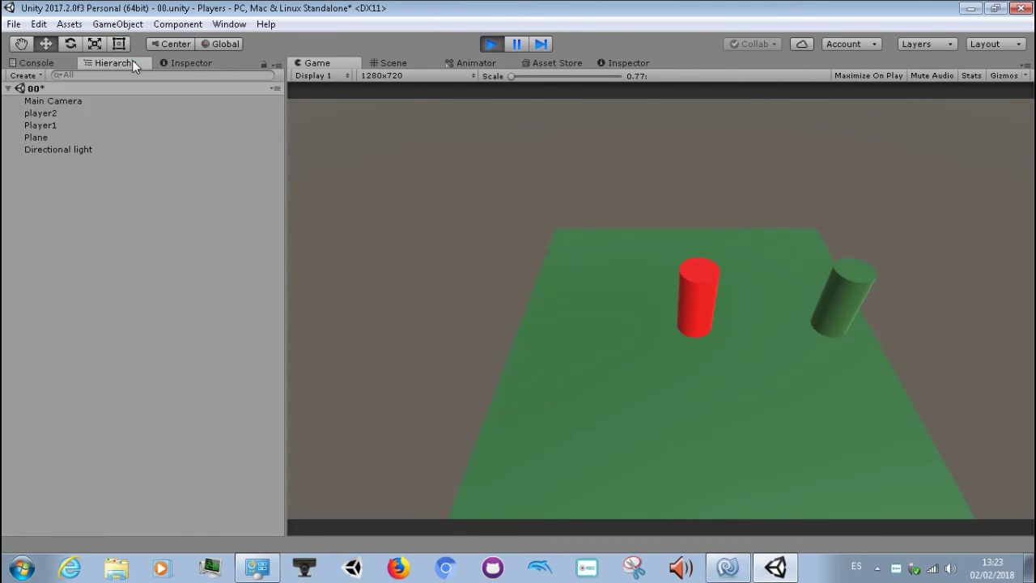
pyautogui.click(481, 44)
# Add the Dos Player script to player2, freeze its X rotation, and start Play
pyautogui.click(47, 114)
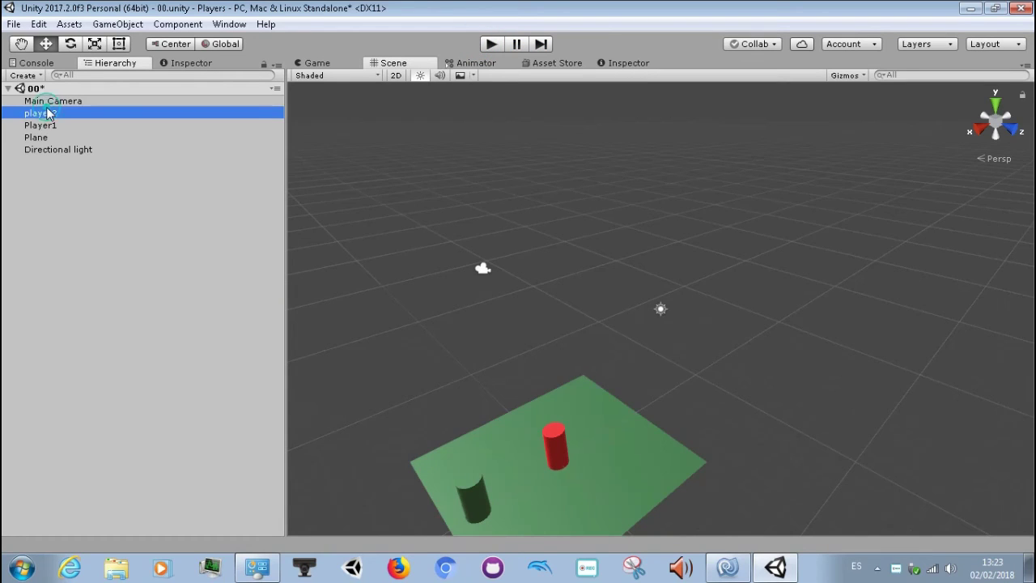
pyautogui.click(191, 64)
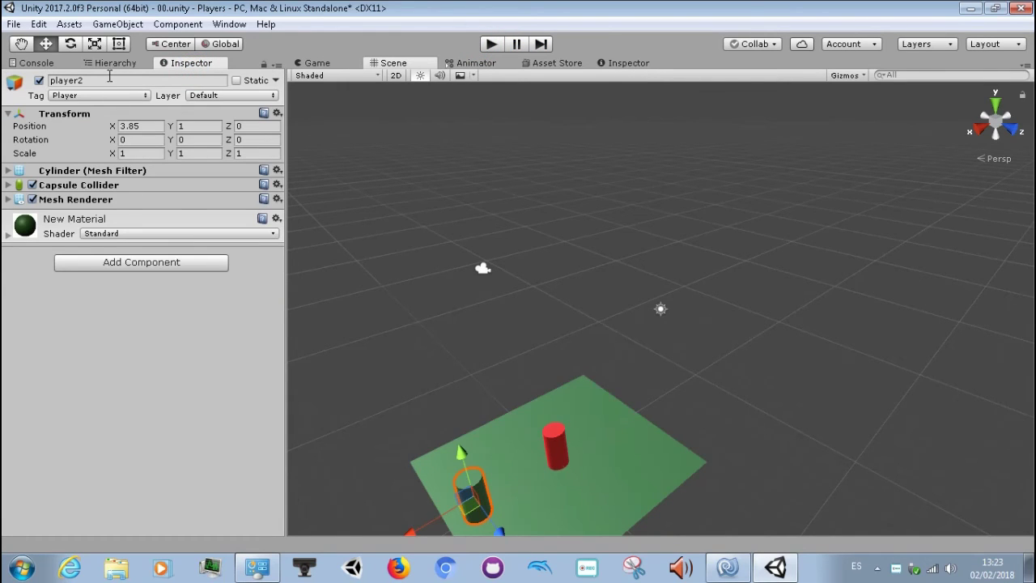
pyautogui.click(142, 262)
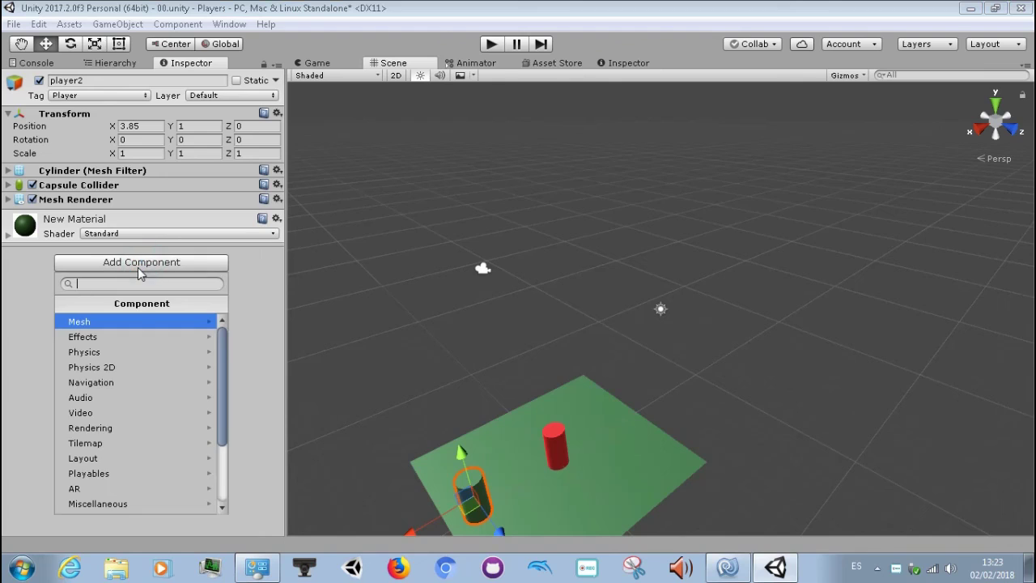
pyautogui.scroll(-3, 143, 399)
pyautogui.click(104, 416)
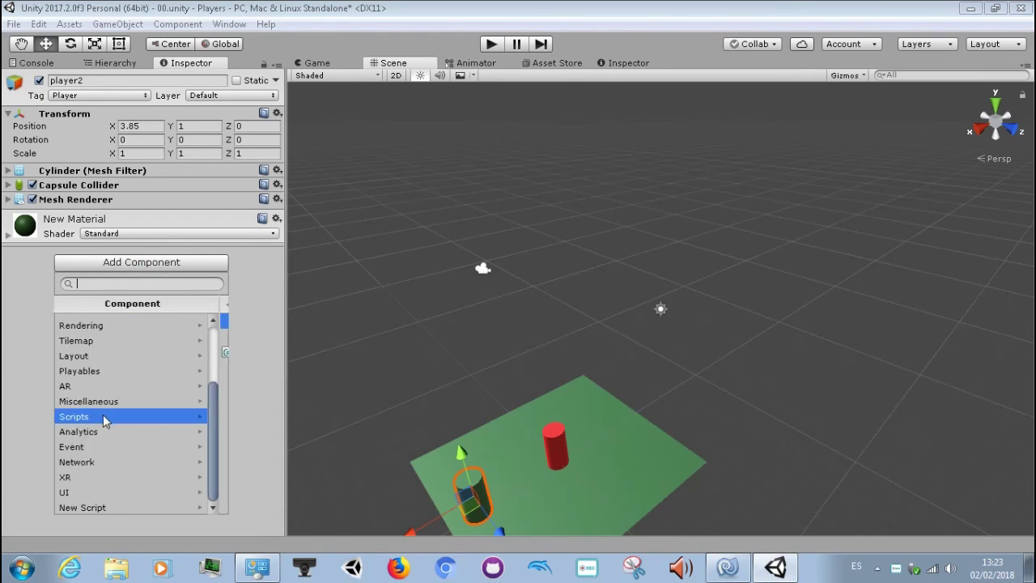
pyautogui.click(99, 323)
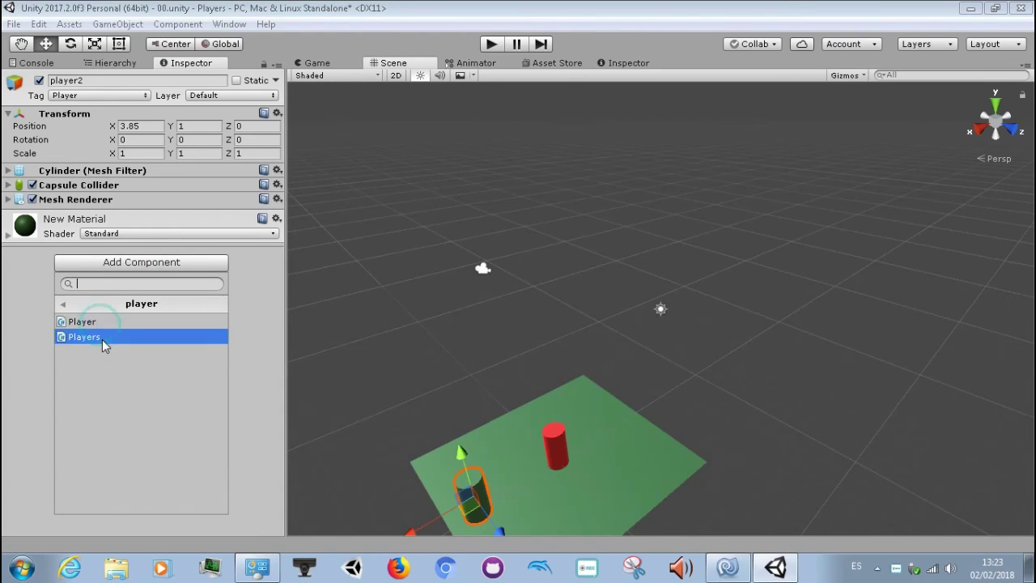
pyautogui.click(116, 309)
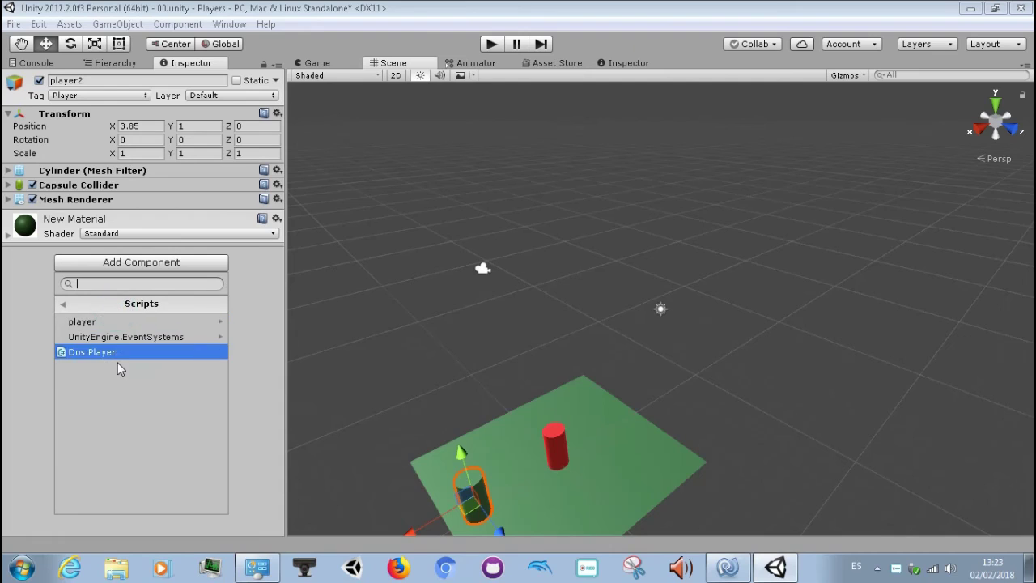
pyautogui.click(118, 352)
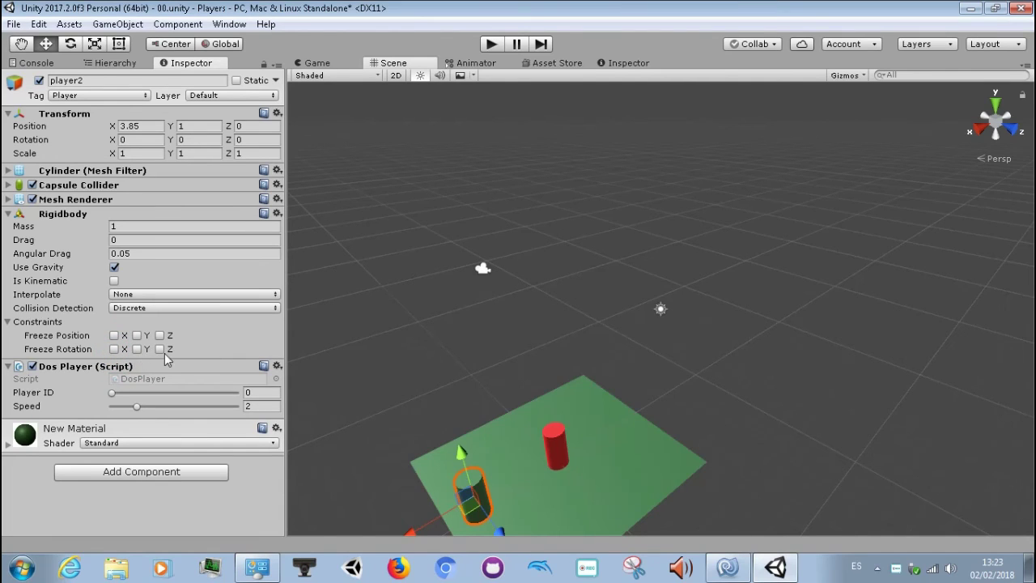
pyautogui.click(114, 349)
pyautogui.click(485, 45)
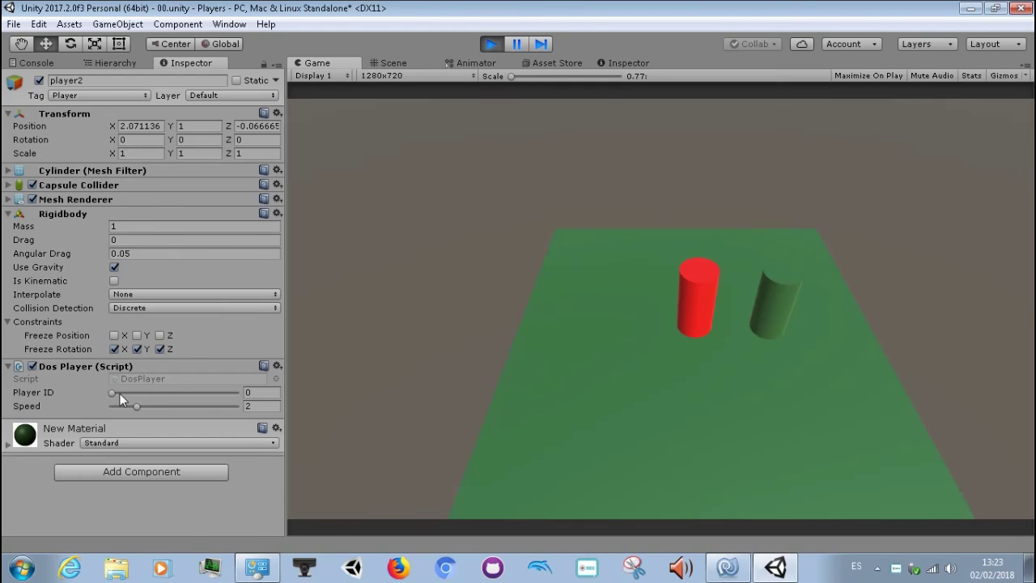
# Set player2's Player ID to 1 and drive the green cylinder down and left with the arrow keys
pyautogui.moveTo(114, 393); pyautogui.dragTo(125, 392)
pyautogui.press('Down')
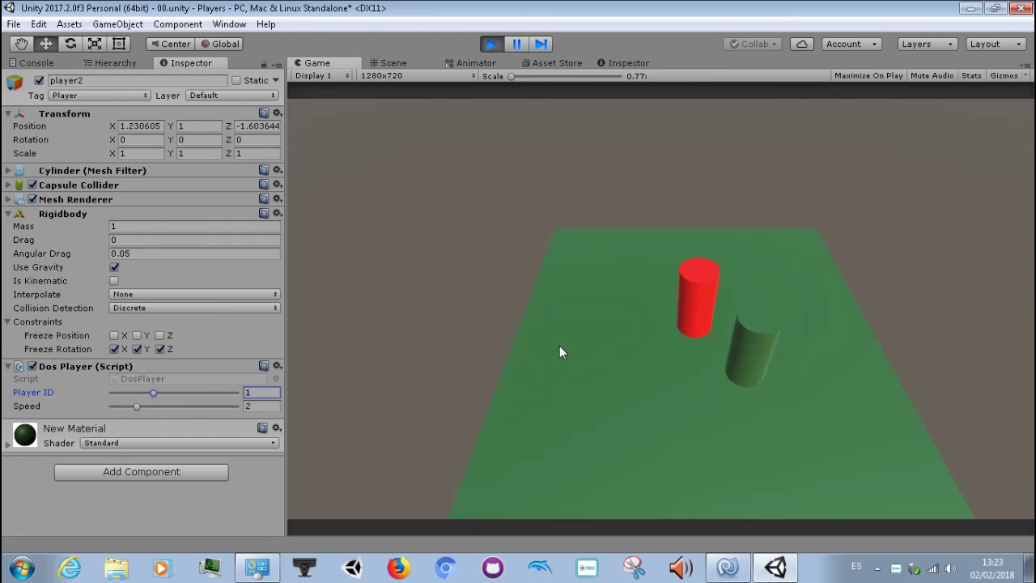
pyautogui.press('Down')
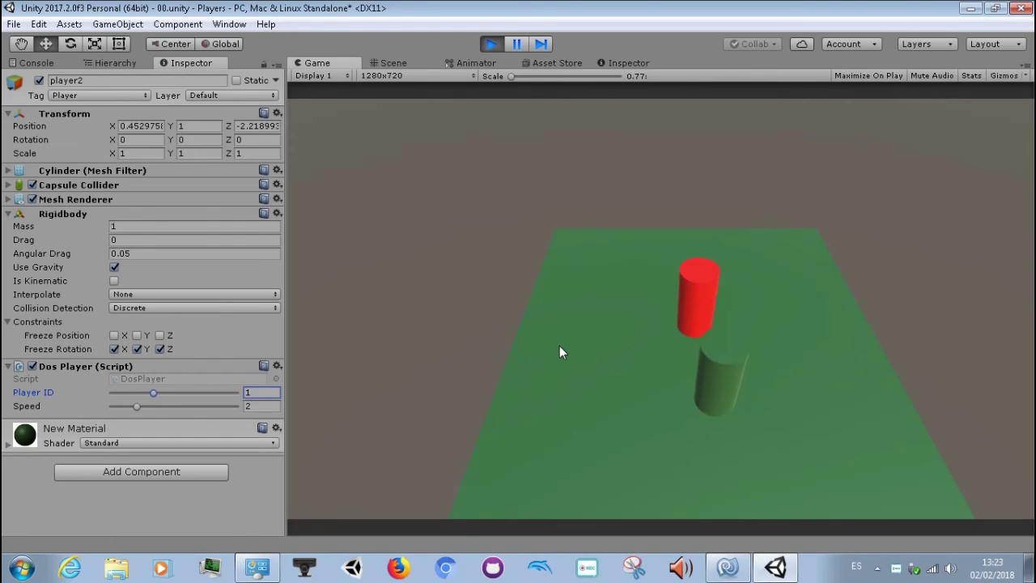
pyautogui.press('Left')
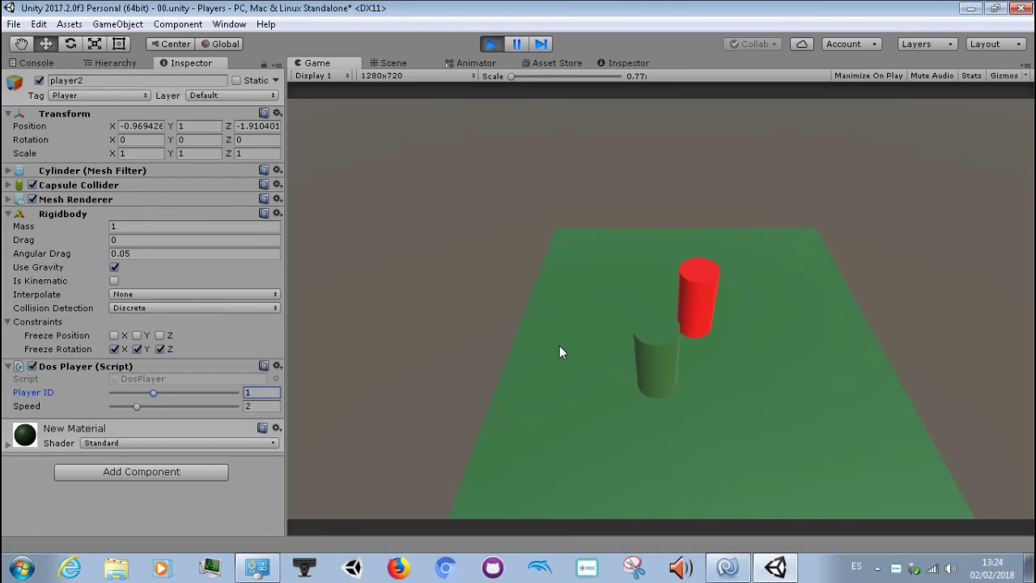
pyautogui.press('Left')
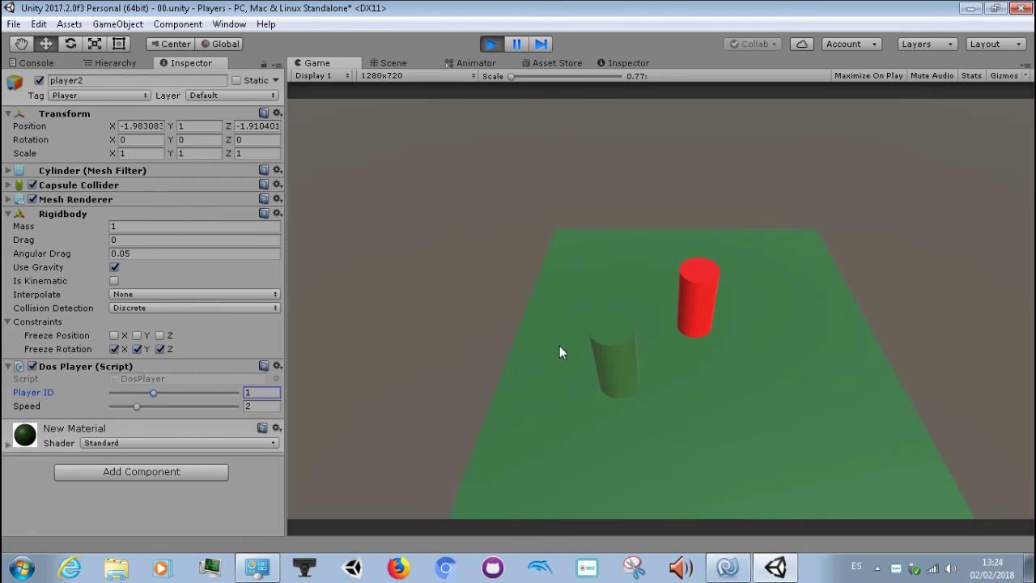
# Stop Play and bring up the Input settings through Edit > Project Settings > Input
pyautogui.click(494, 44)
pyautogui.click(39, 23)
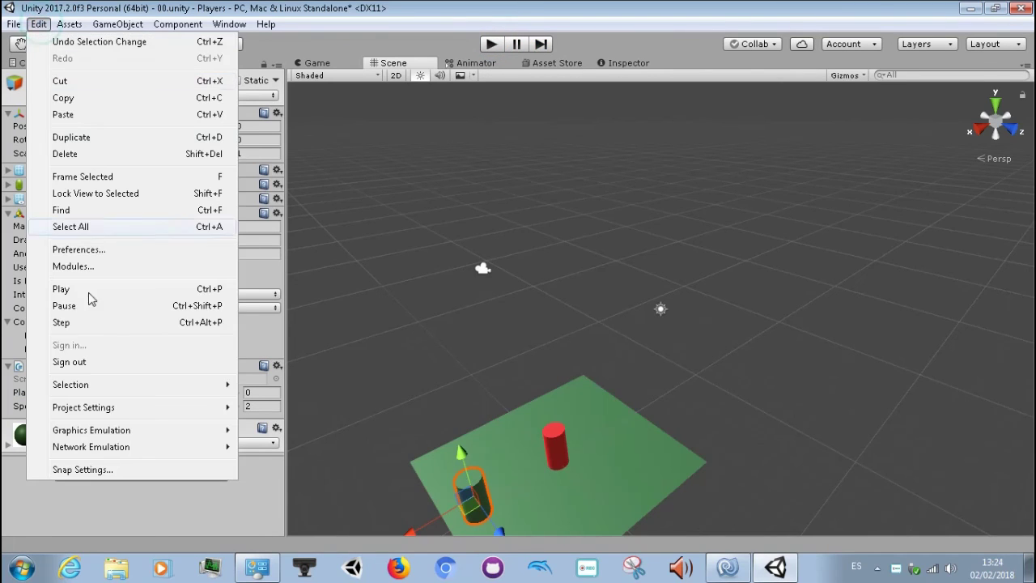
pyautogui.moveTo(132, 411)
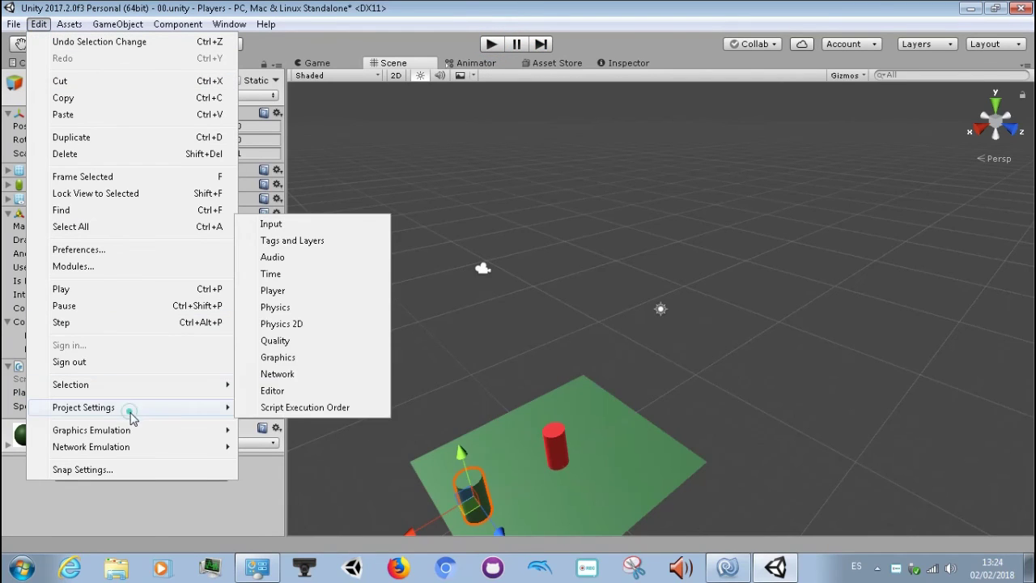
pyautogui.click(272, 227)
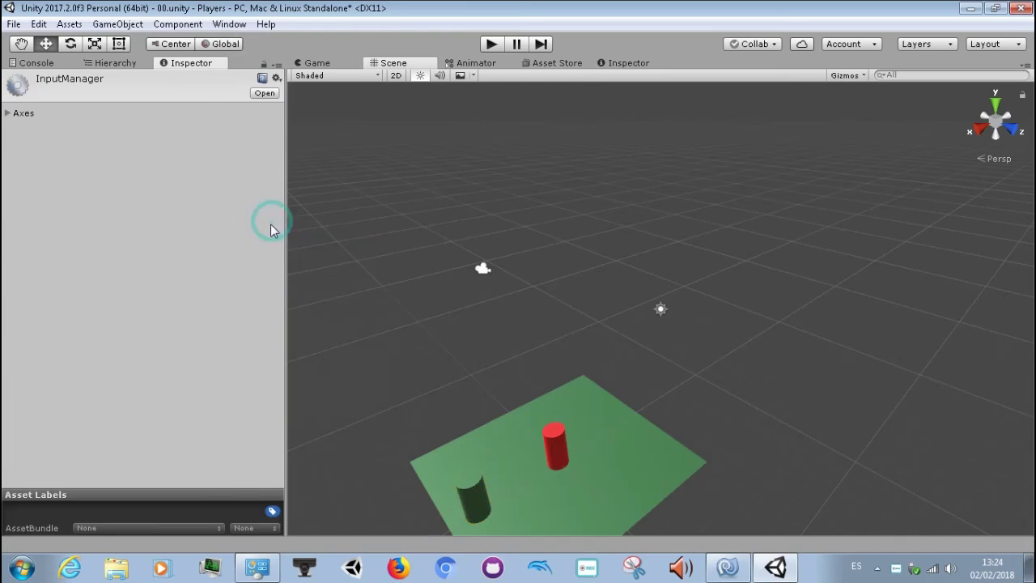
# Rename the Horizontal axis to Horizontal_1
pyautogui.click(8, 113)
pyautogui.click(19, 141)
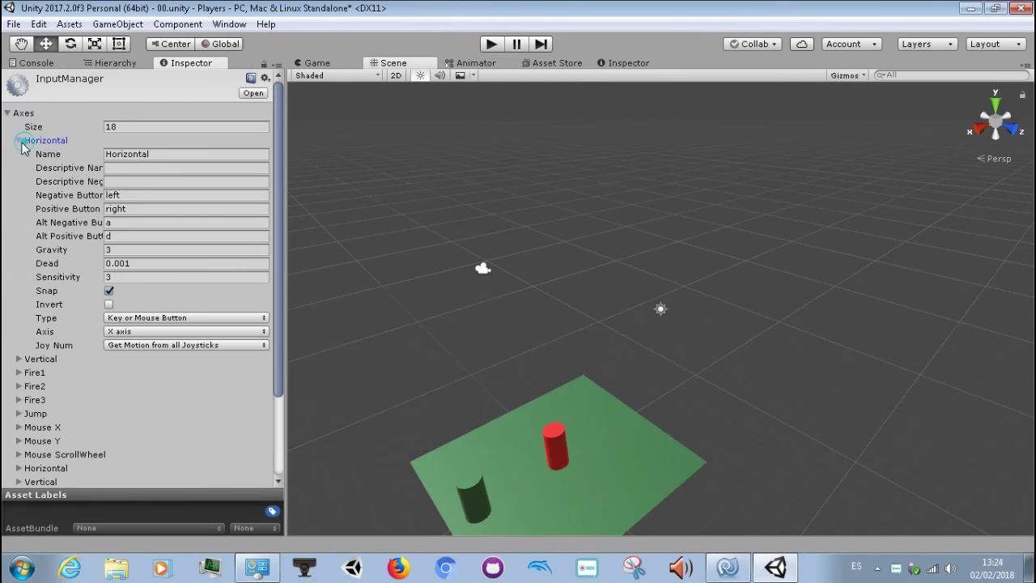
pyautogui.click(161, 153)
pyautogui.click(160, 154)
pyautogui.write('_1')
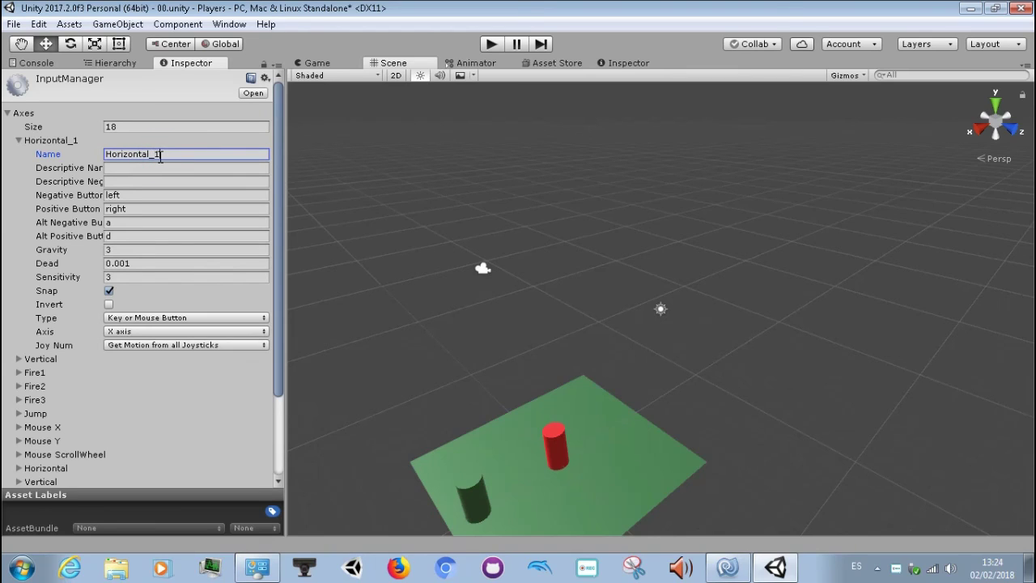
pyautogui.press('BackSpace')
pyautogui.press('BackSpace')
pyautogui.doubleClick(160, 154)
pyautogui.write('_1')
pyautogui.hotkey('ctrl', 'z')
pyautogui.click(160, 154)
pyautogui.click(17, 141)
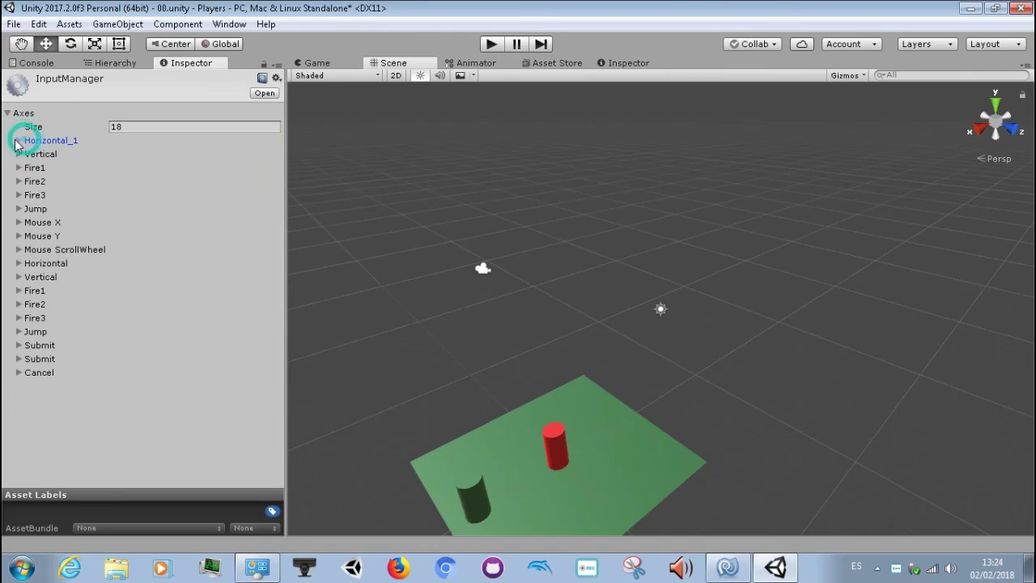
# Duplicate Horizontal_1 and rename the copy Horizontal_2
pyautogui.rightClick(49, 147)
pyautogui.click(76, 151)
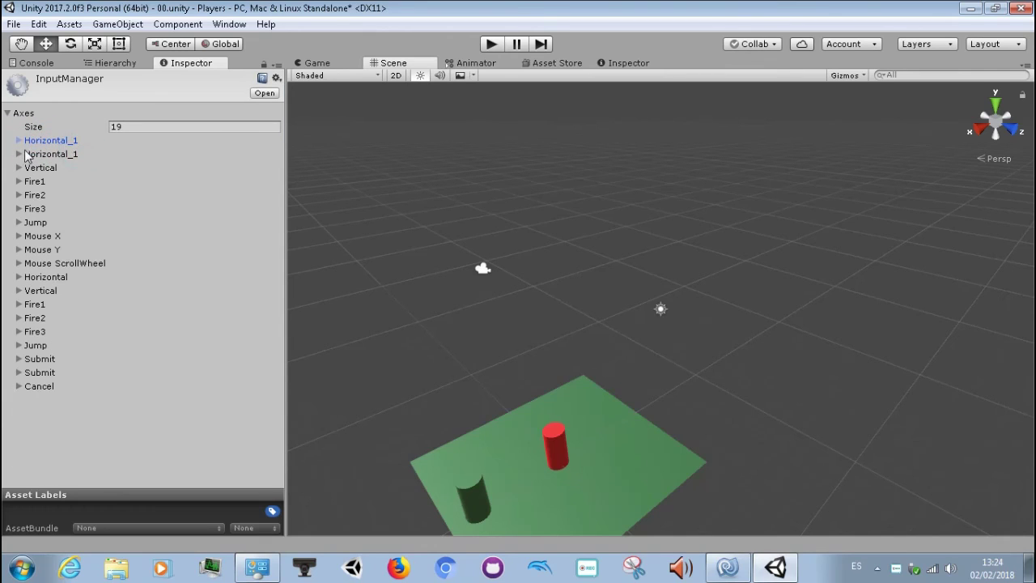
pyautogui.click(18, 154)
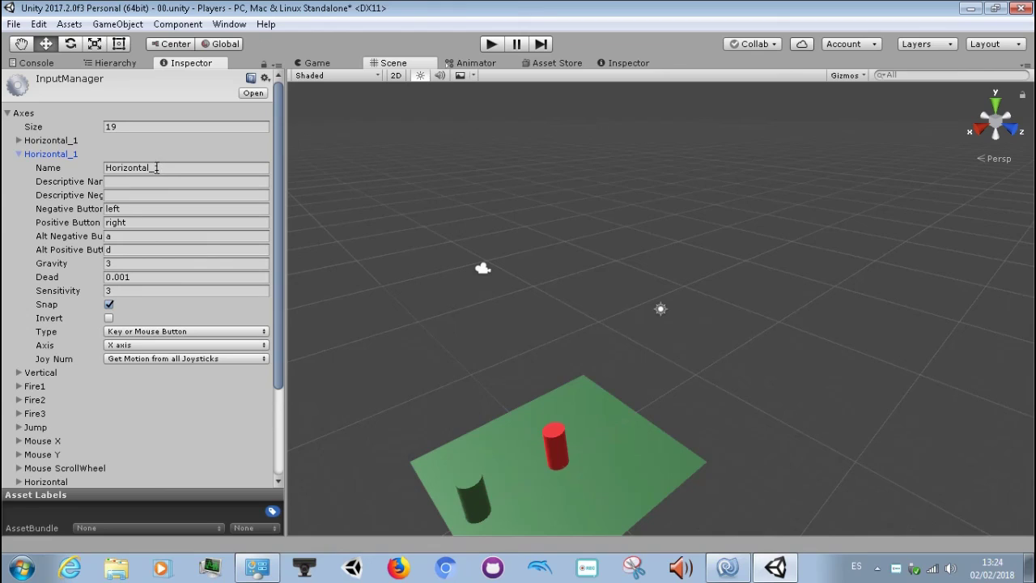
pyautogui.click(161, 169)
pyautogui.press('BackSpace')
pyautogui.write('2')
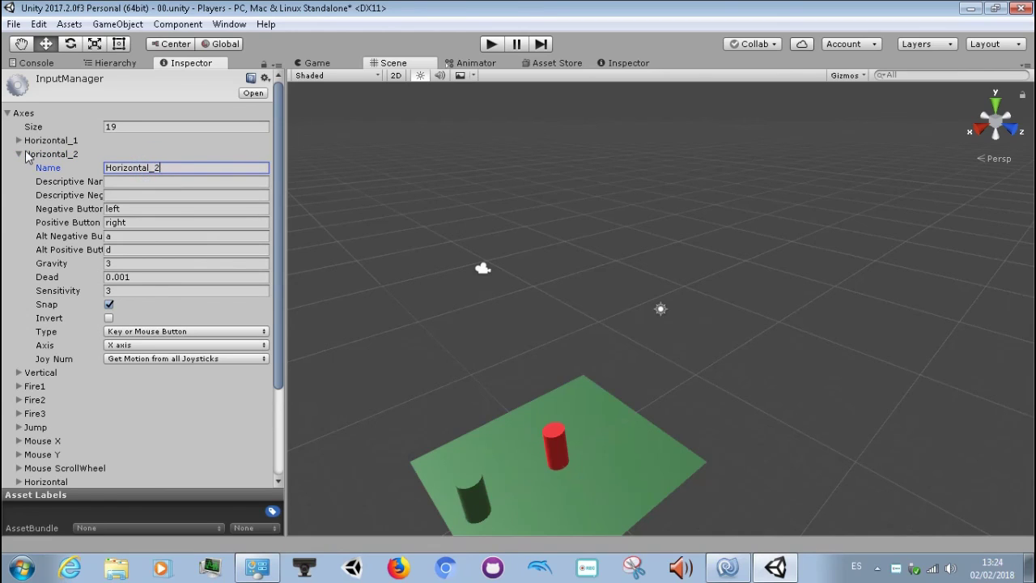
pyautogui.click(18, 154)
# Rename the Vertical axis to Vertical_1
pyautogui.click(18, 168)
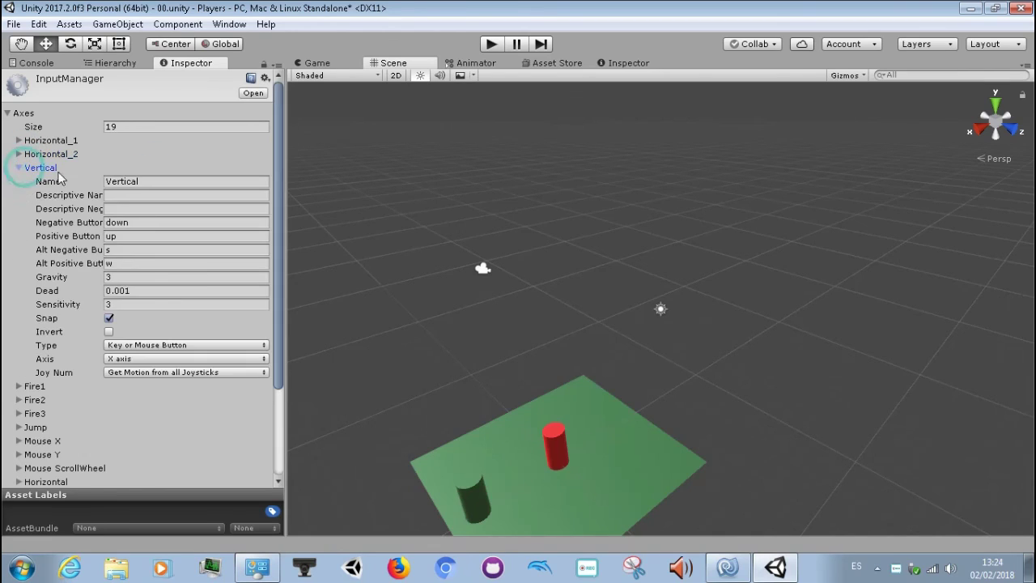
pyautogui.click(140, 181)
pyautogui.press('Right')
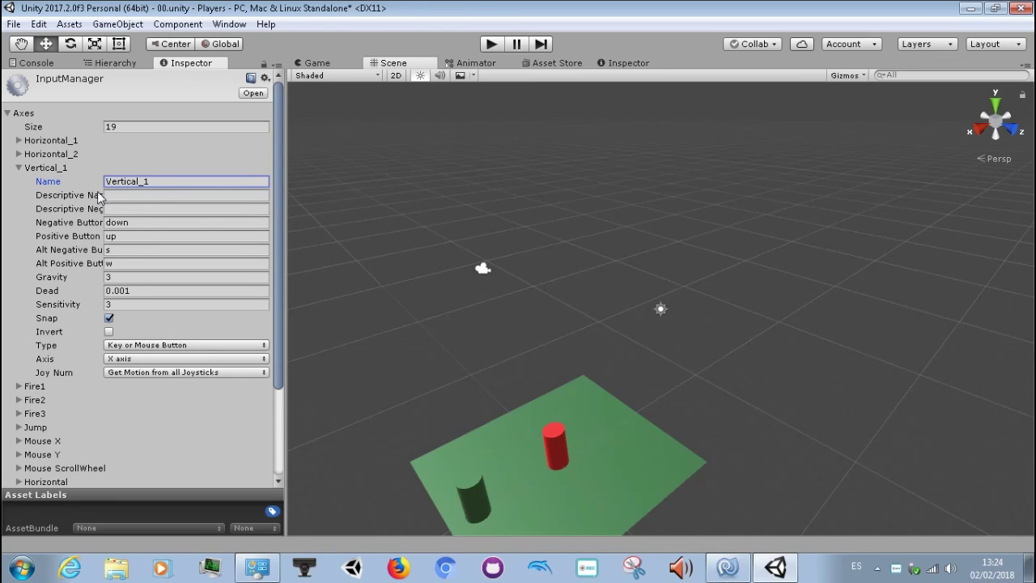
# Duplicate Vertical_1 and rename the copy Vertical_2
pyautogui.rightClick(64, 172)
pyautogui.click(85, 180)
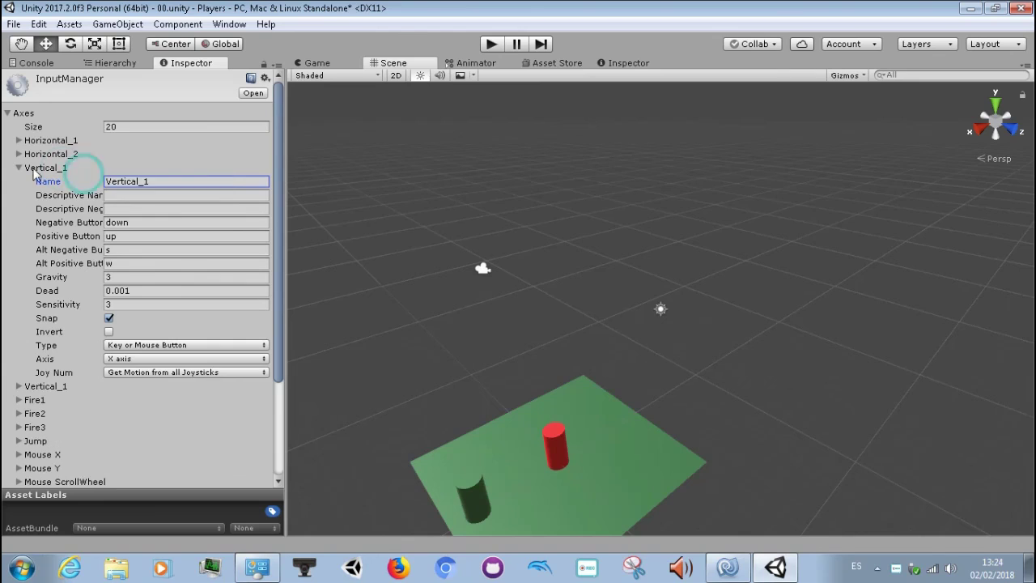
pyautogui.click(18, 168)
pyautogui.click(21, 183)
pyautogui.click(19, 182)
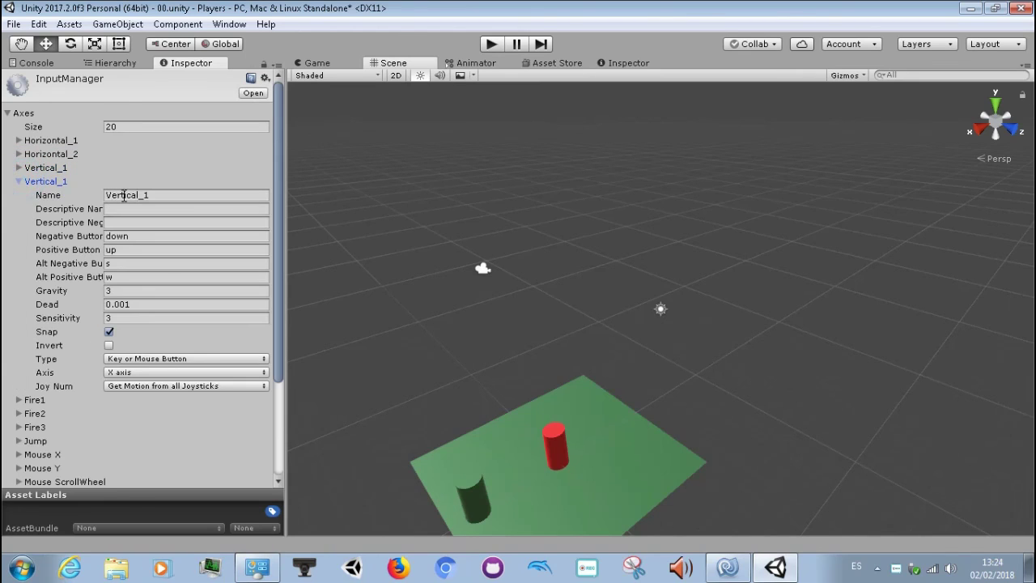
pyautogui.click(137, 195)
pyautogui.click(153, 194)
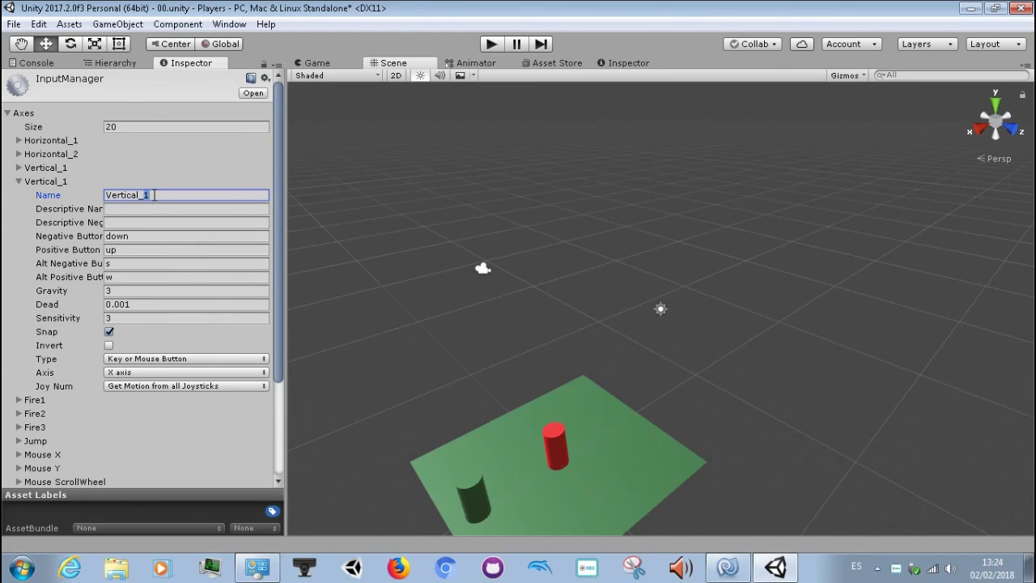
pyautogui.press('BackSpace')
pyautogui.write('2')
pyautogui.click(19, 182)
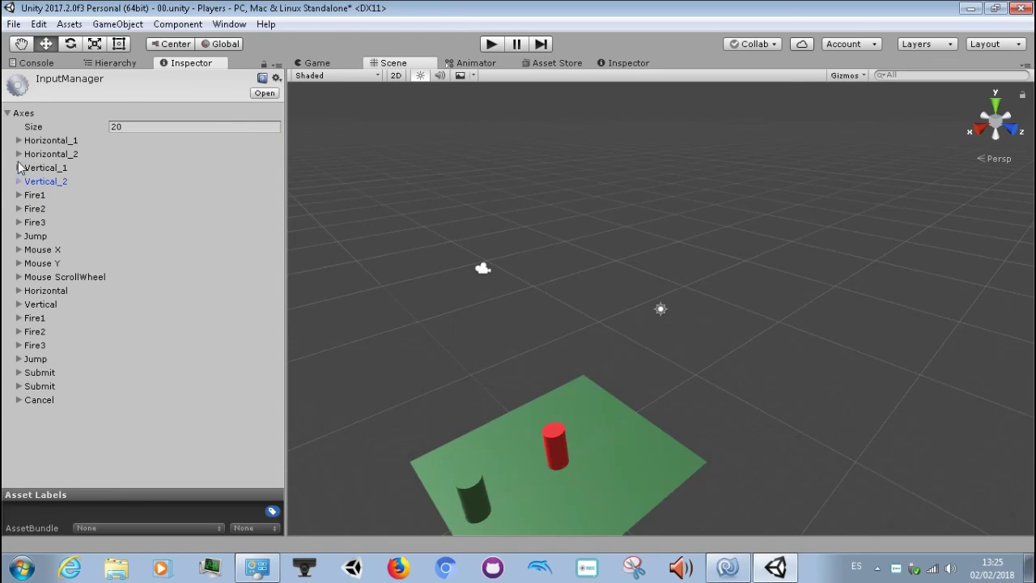
# Clear Horizontal_1's right and left buttons and Horizontal_2's alternate negative key a
pyautogui.click(19, 141)
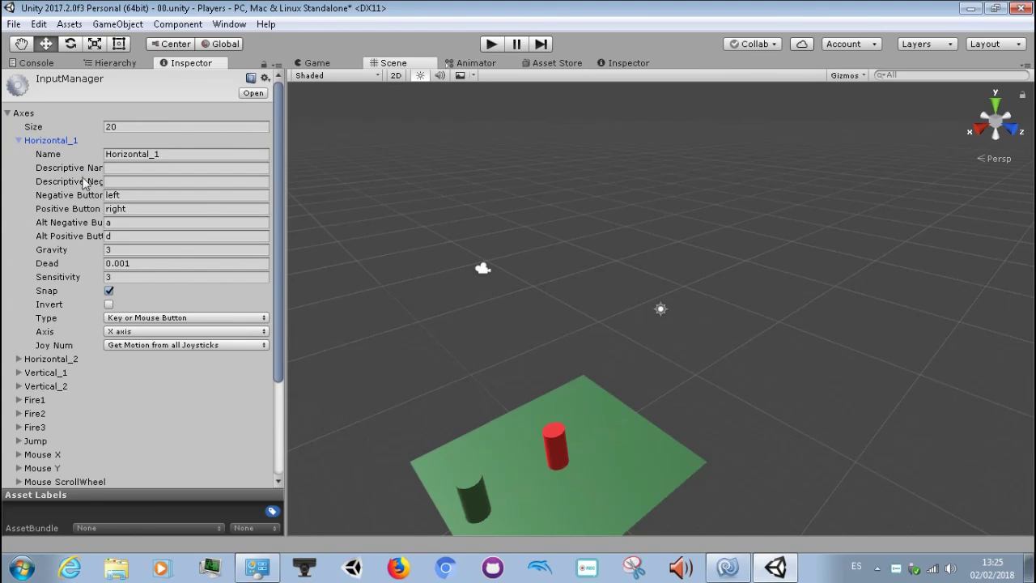
pyautogui.moveTo(85, 188)
pyautogui.click(121, 208)
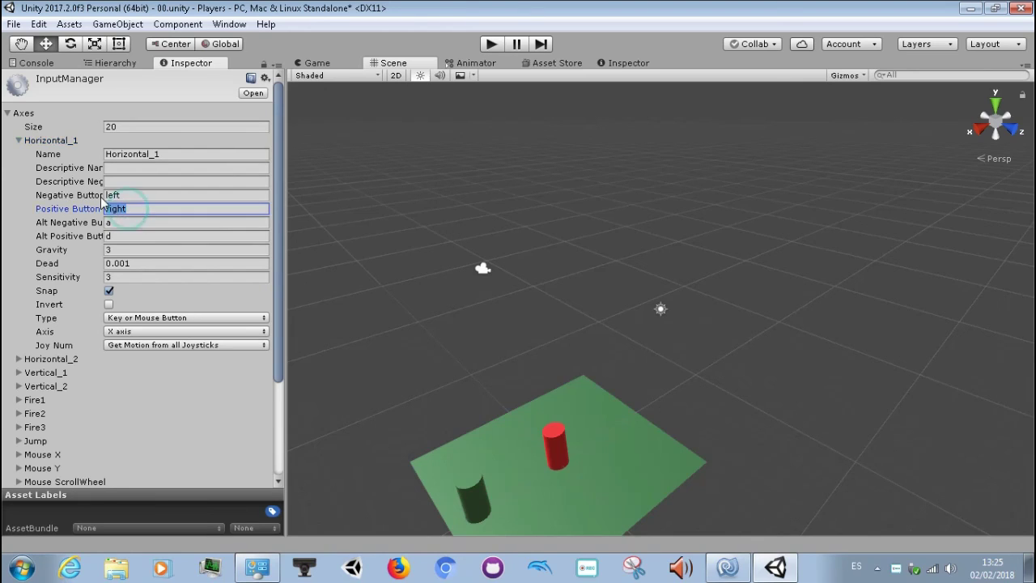
pyautogui.press('BackSpace')
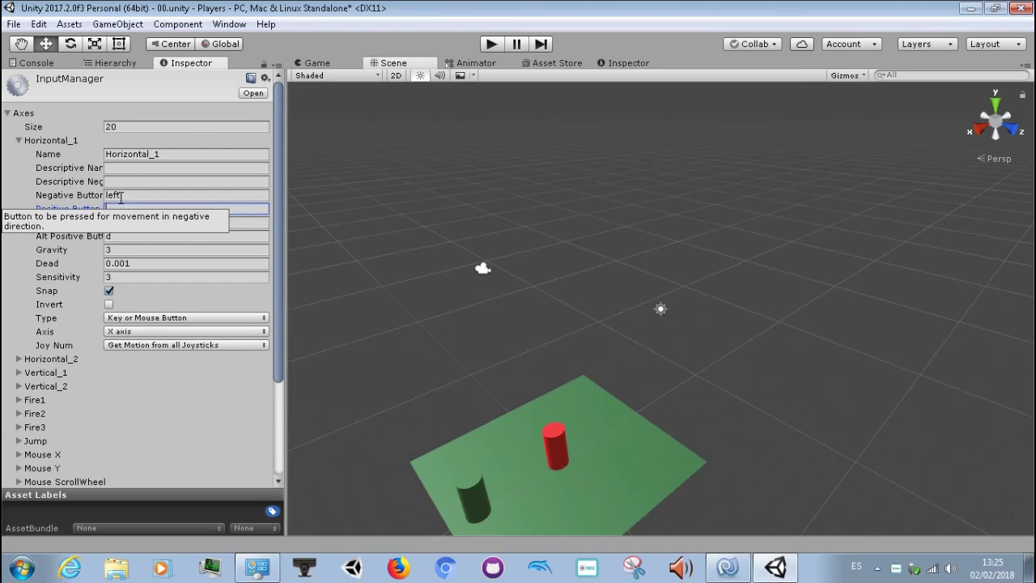
pyautogui.click(118, 196)
pyautogui.press('BackSpace')
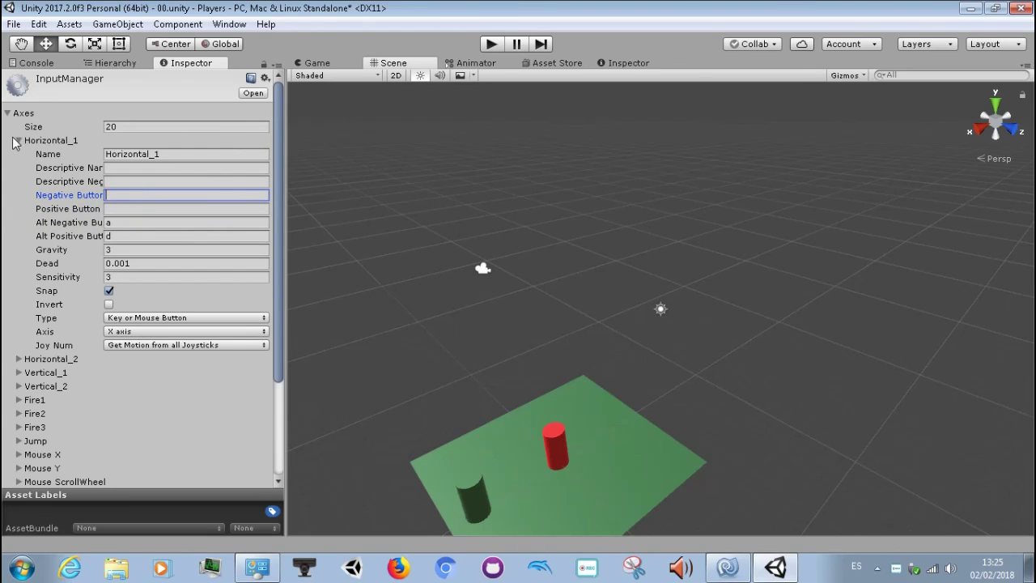
pyautogui.click(18, 140)
pyautogui.click(19, 155)
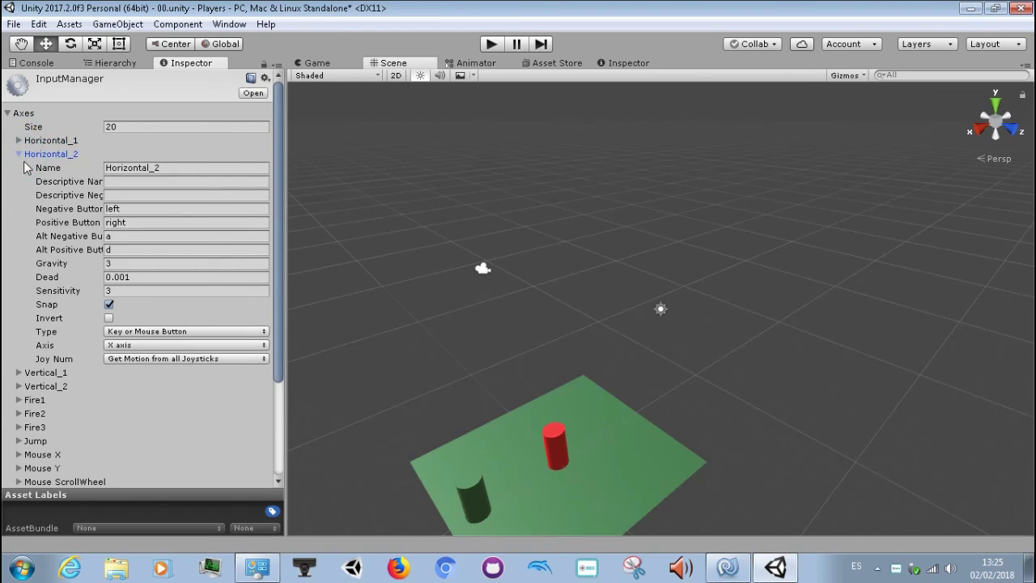
pyautogui.click(127, 235)
pyautogui.press('BackSpace')
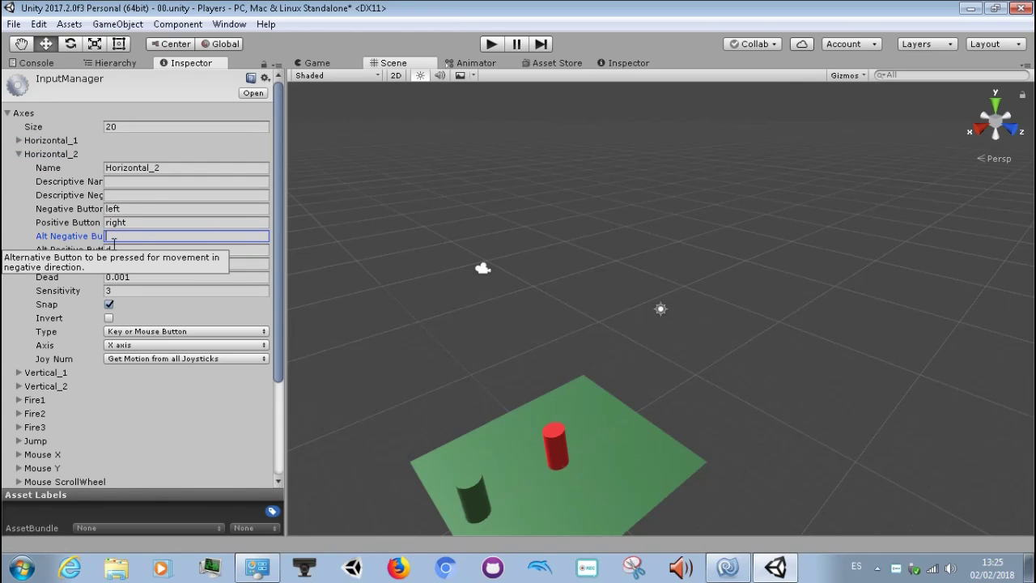
pyautogui.click(114, 249)
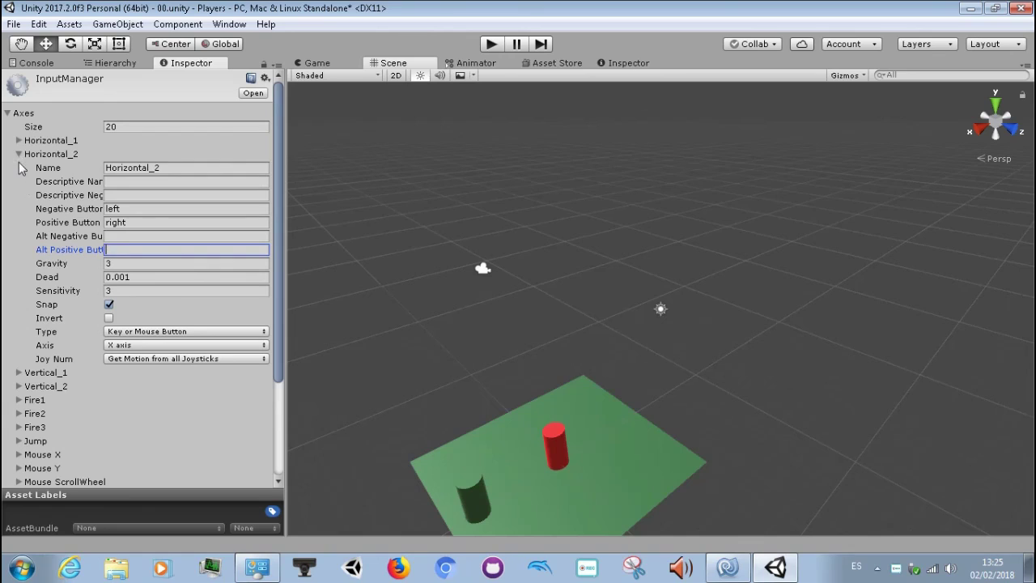
pyautogui.click(19, 153)
# Clear Vertical_1's positive button and Vertical_2's alternate keys s and w
pyautogui.click(20, 167)
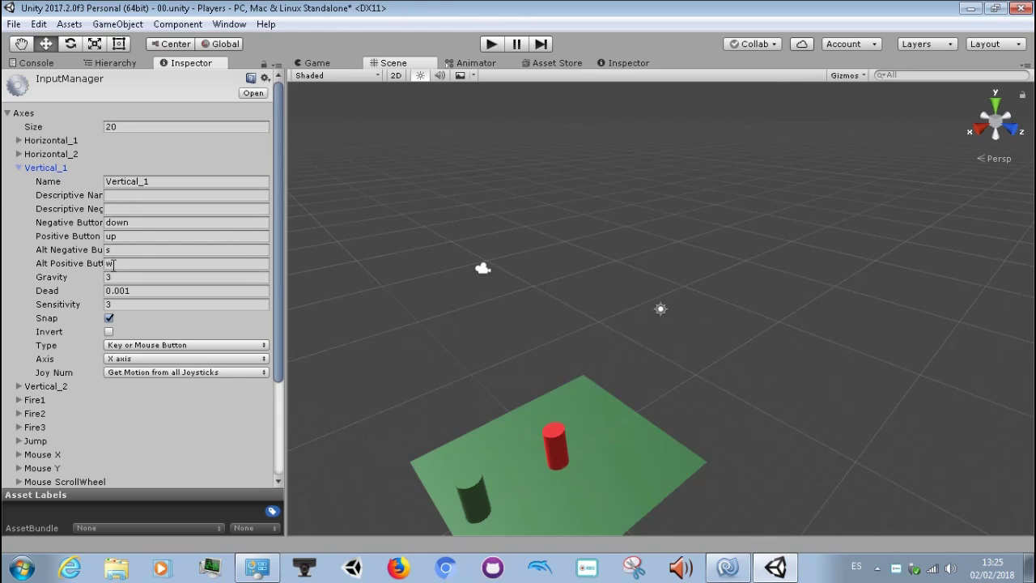
pyautogui.click(114, 235)
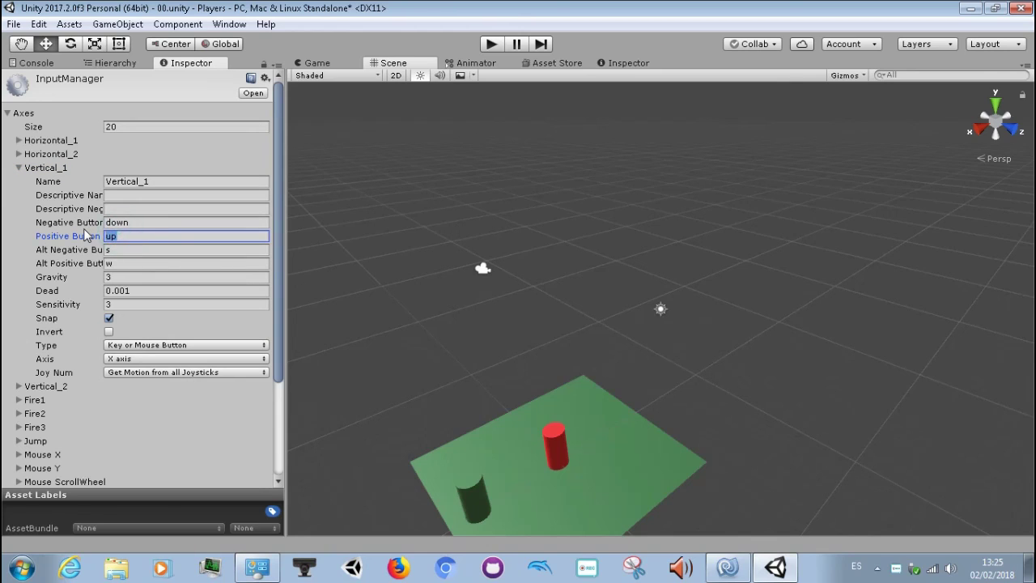
pyautogui.press('BackSpace')
pyautogui.click(22, 168)
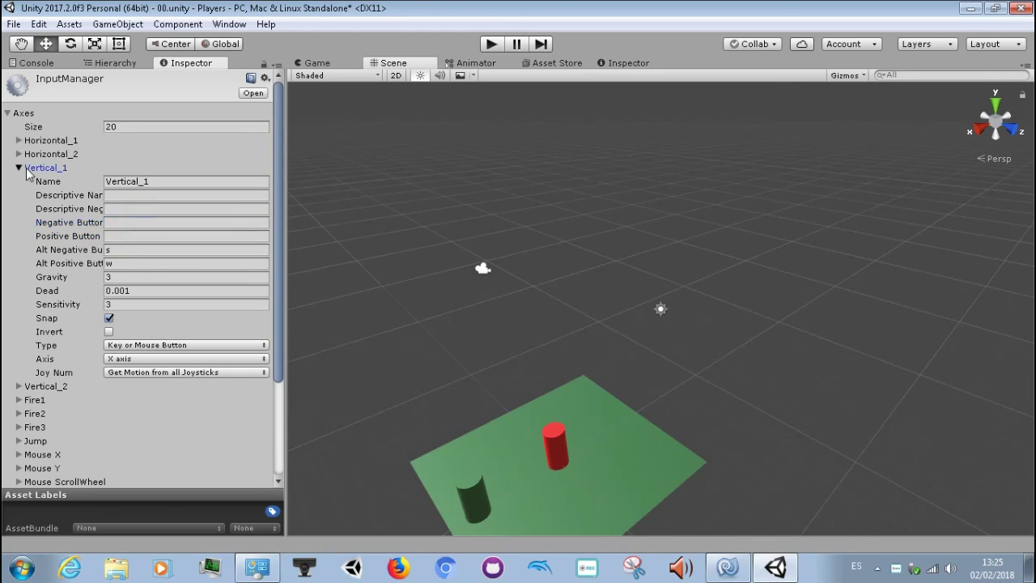
pyautogui.click(19, 181)
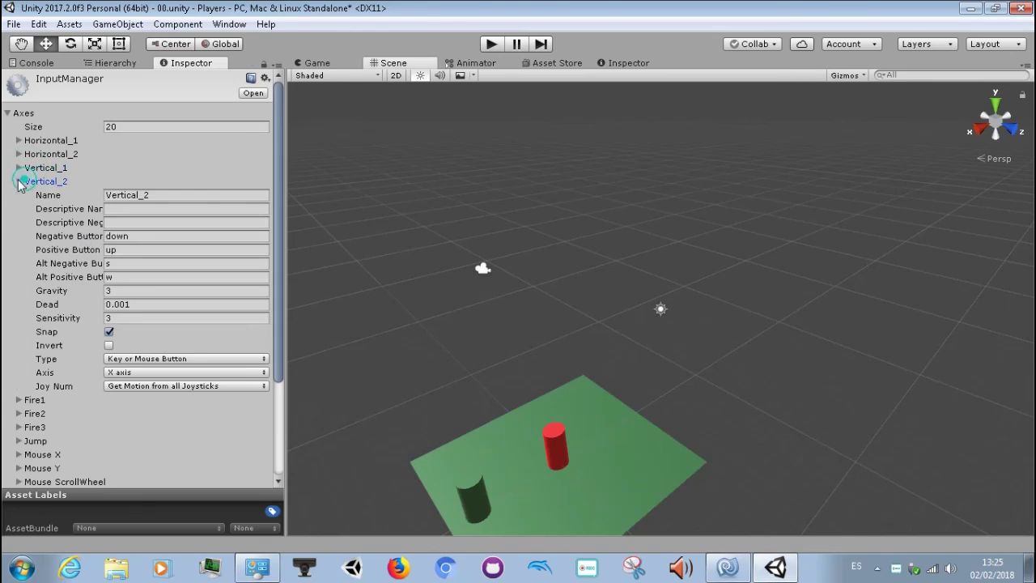
pyautogui.click(117, 263)
pyautogui.press('BackSpace')
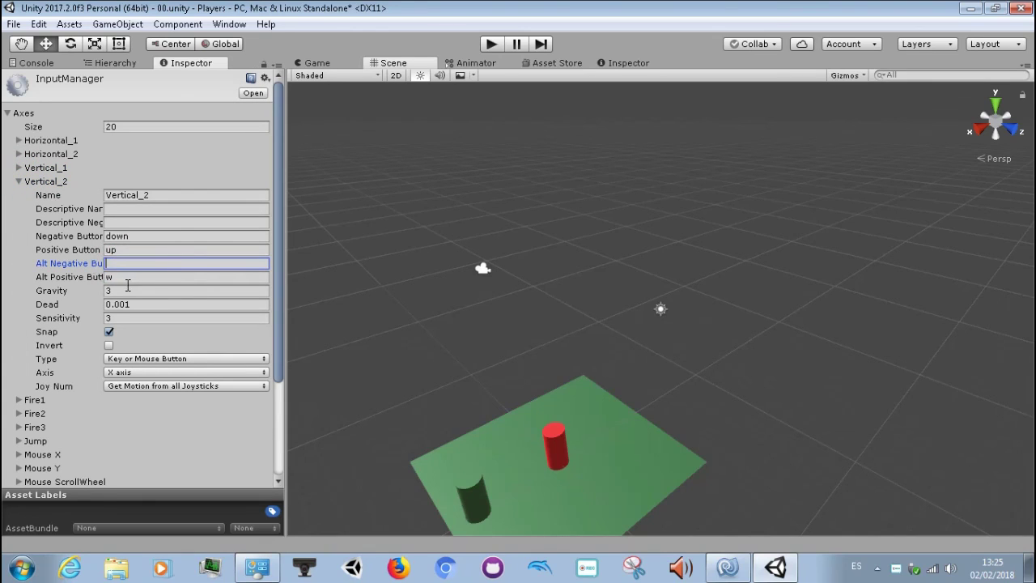
pyautogui.click(109, 277)
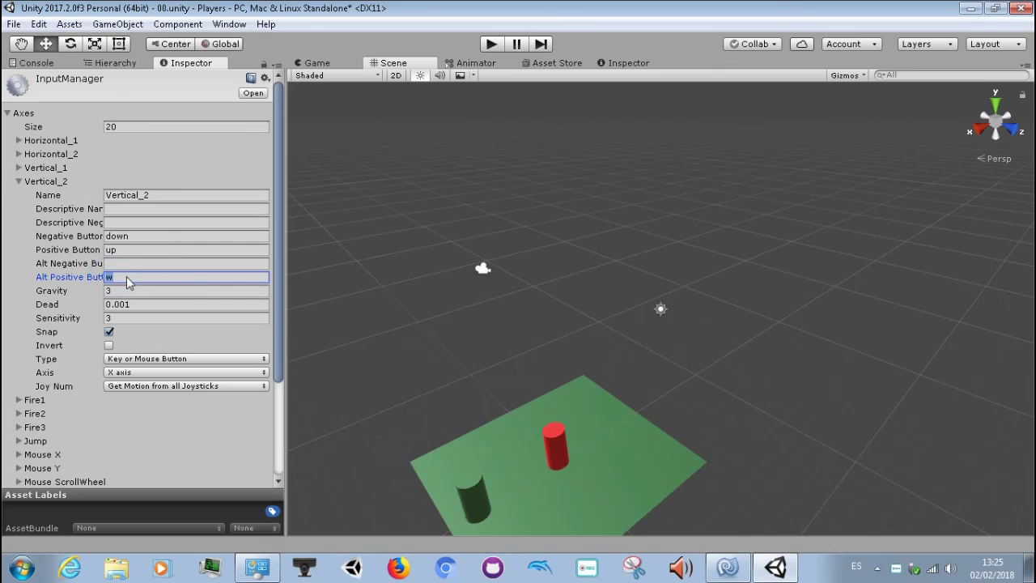
pyautogui.press('BackSpace')
pyautogui.click(23, 182)
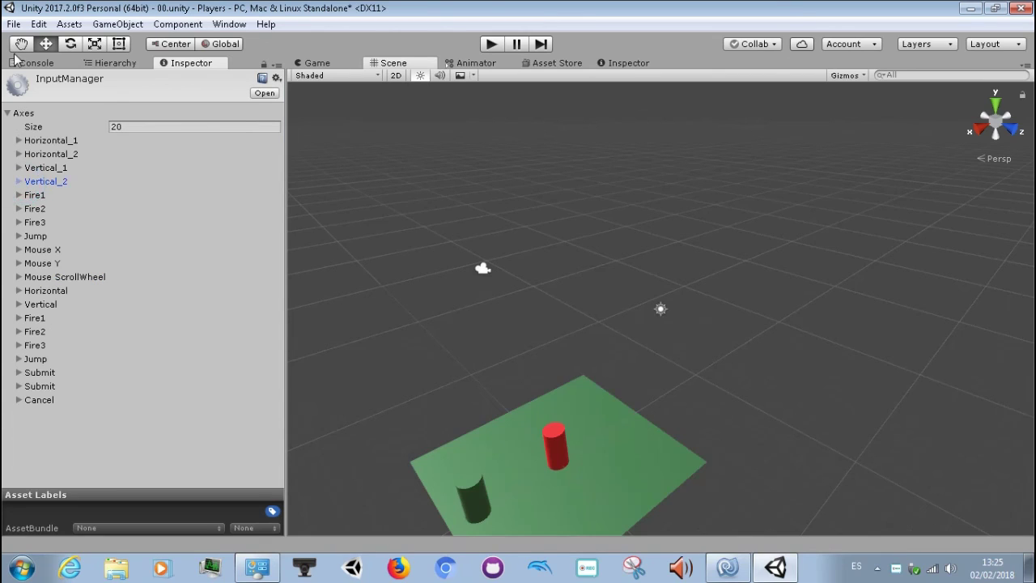
# Save the project and the scene, then switch to the Game view
pyautogui.click(14, 24)
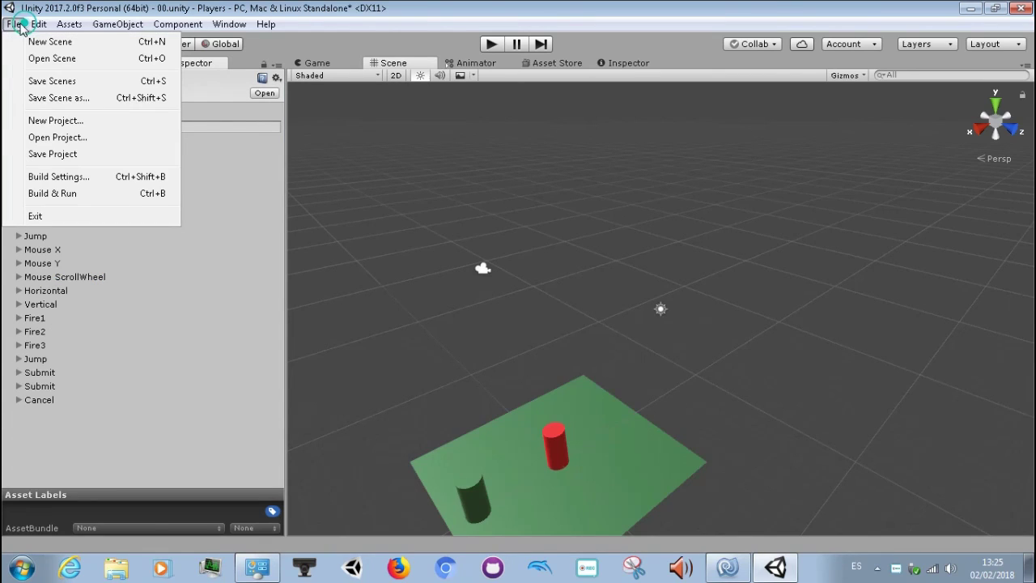
pyautogui.click(53, 154)
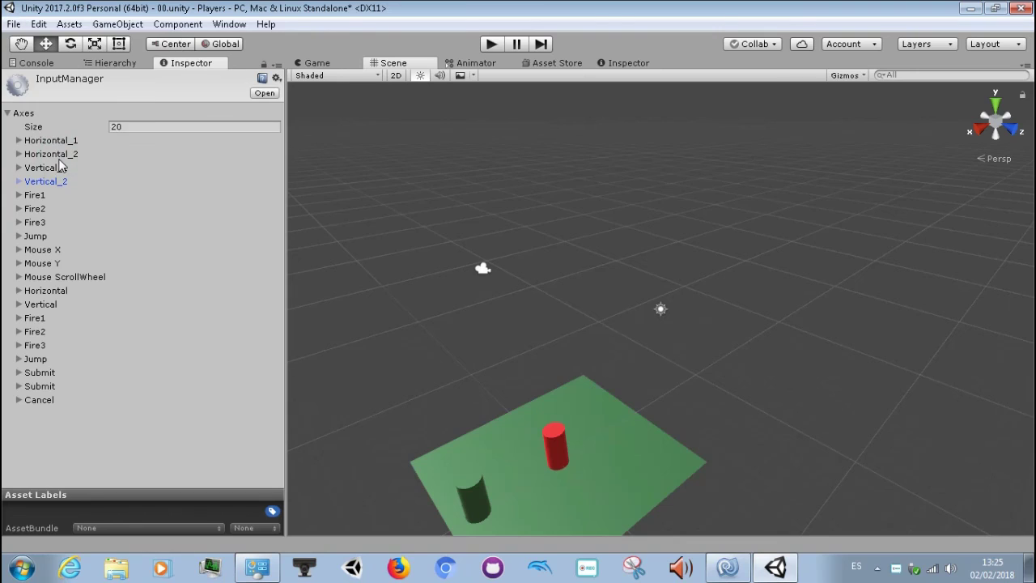
pyautogui.click(14, 25)
pyautogui.click(36, 81)
pyautogui.click(316, 63)
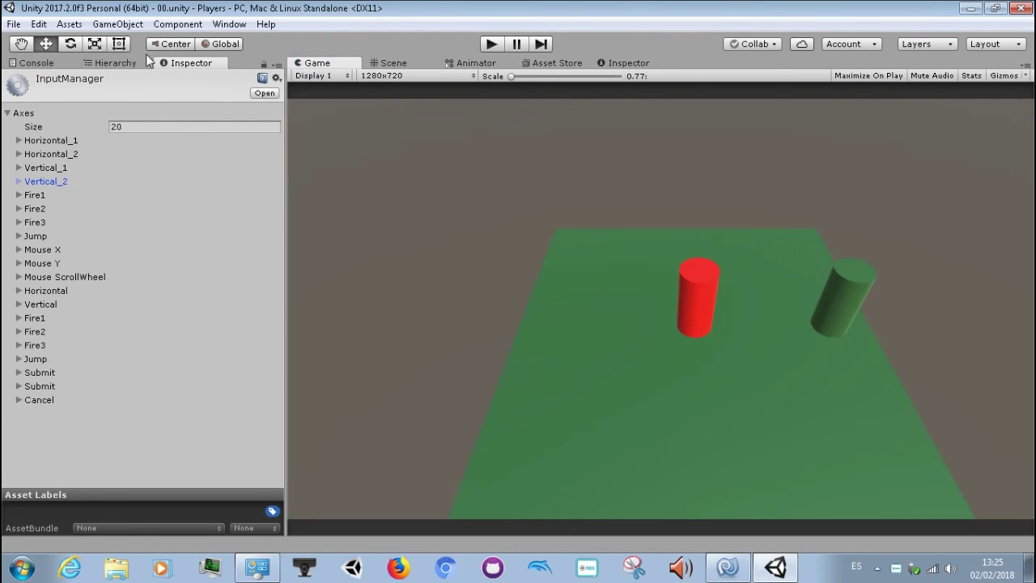
# Inspect player2 and Player1, ending on Player1's Add Component list
pyautogui.click(90, 64)
pyautogui.click(55, 113)
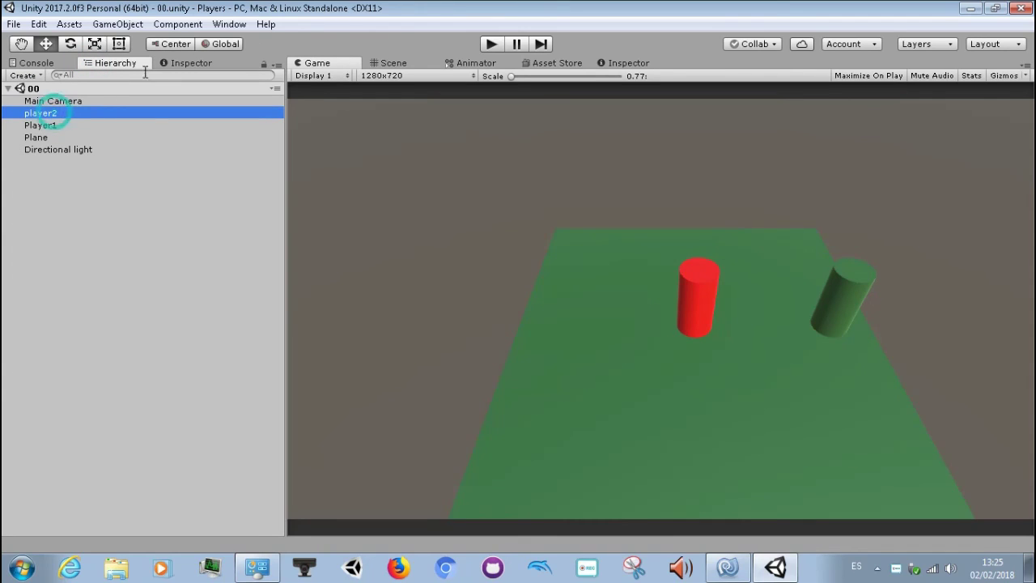
pyautogui.keyDown('ctrl'); pyautogui.click(73, 126); pyautogui.keyUp('ctrl')
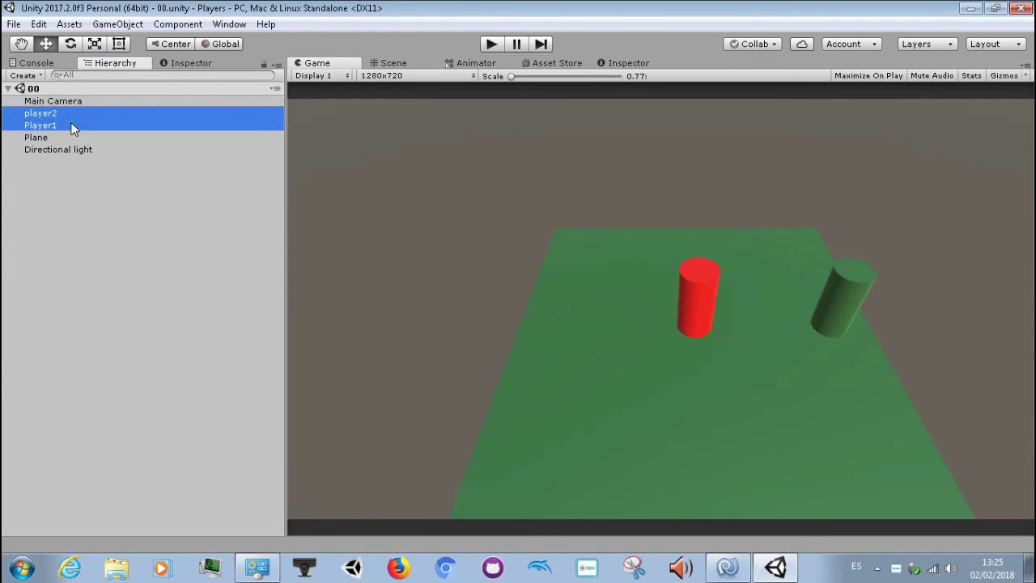
pyautogui.click(174, 65)
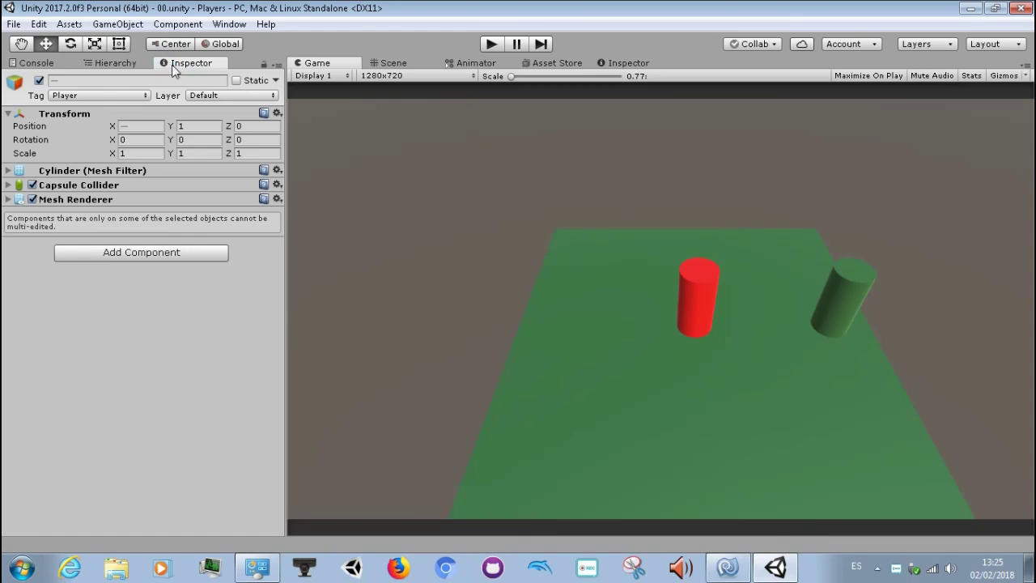
pyautogui.click(119, 63)
pyautogui.click(68, 115)
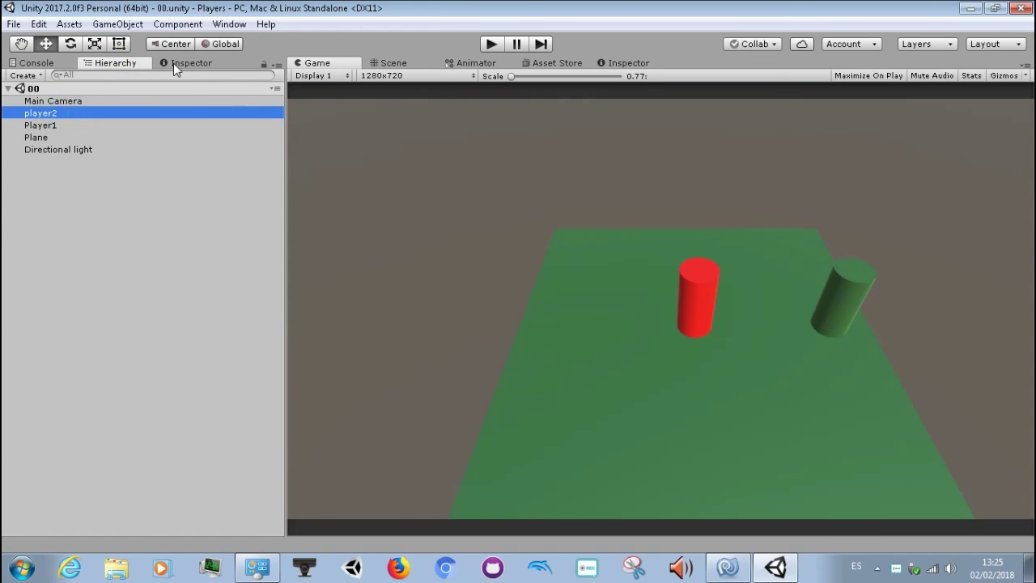
pyautogui.click(173, 63)
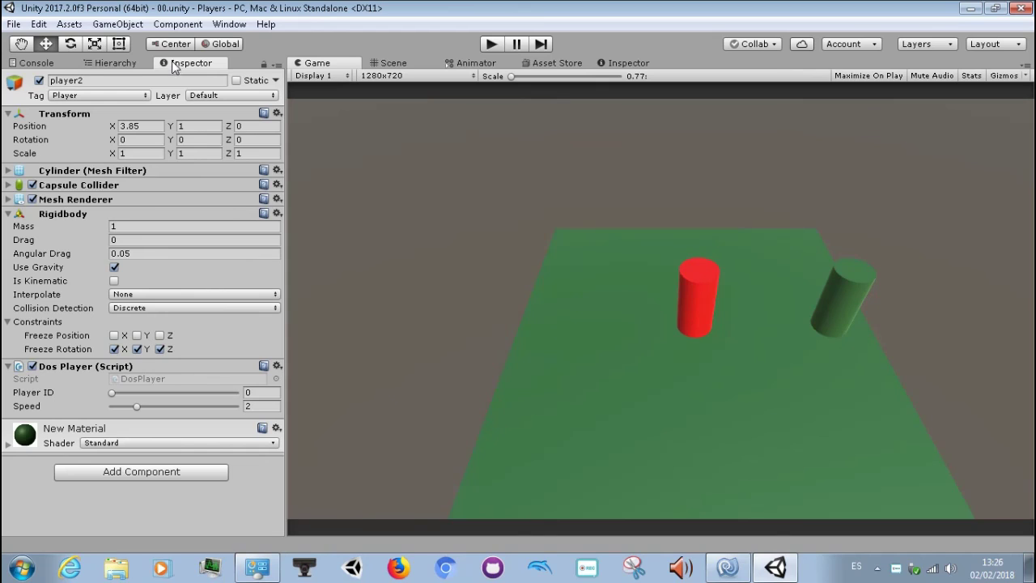
pyautogui.click(118, 64)
pyautogui.click(58, 126)
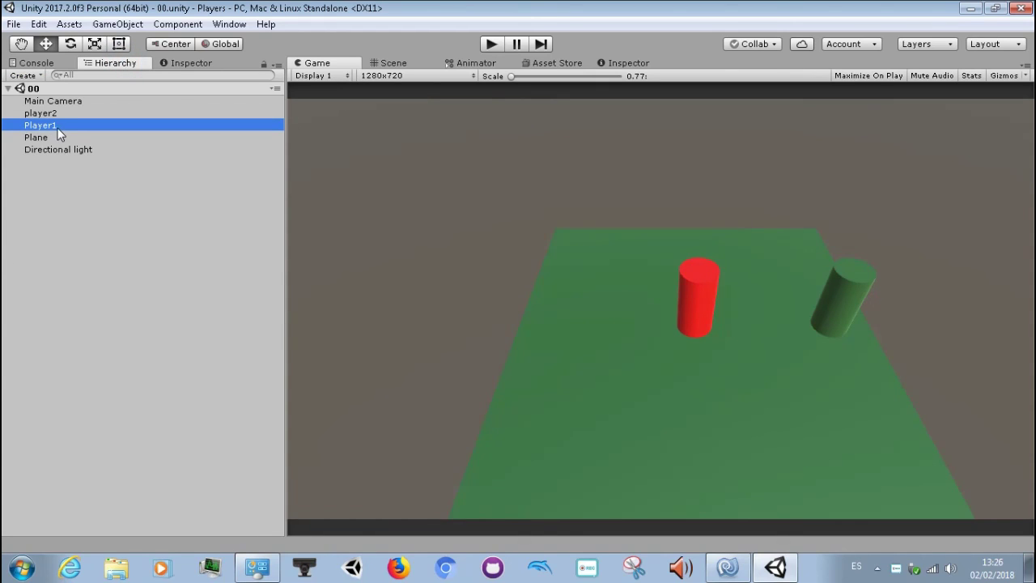
pyautogui.click(181, 65)
pyautogui.click(99, 267)
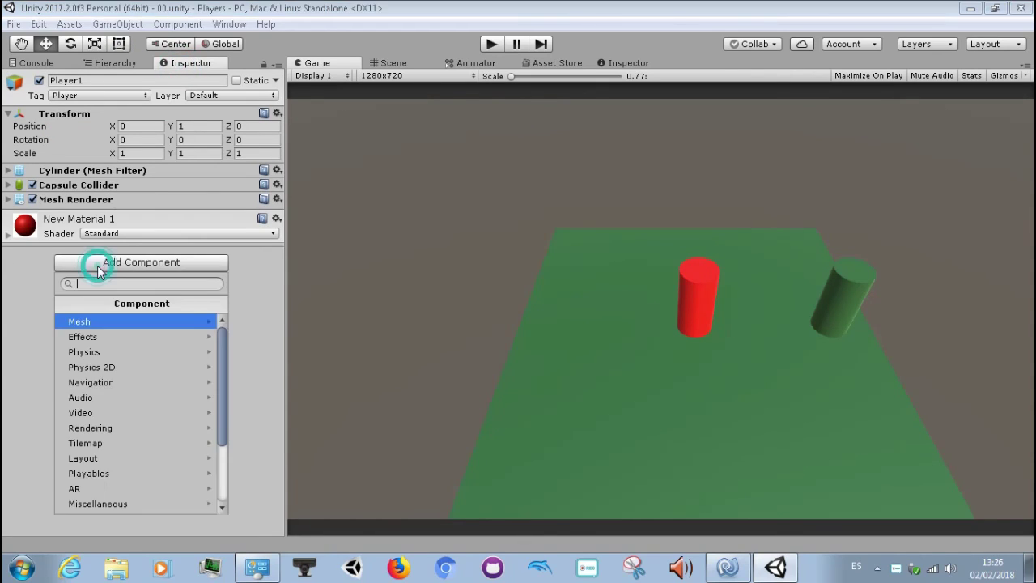
# Attach the Dos Player script to Player1 from the Scripts category
pyautogui.scroll(-3, 103, 486)
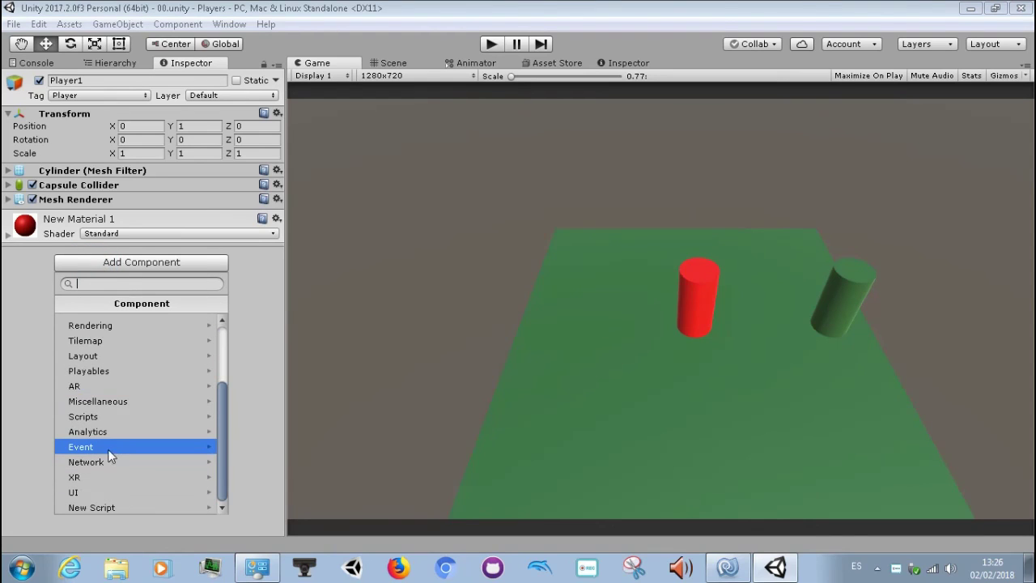
pyautogui.click(108, 414)
pyautogui.click(122, 353)
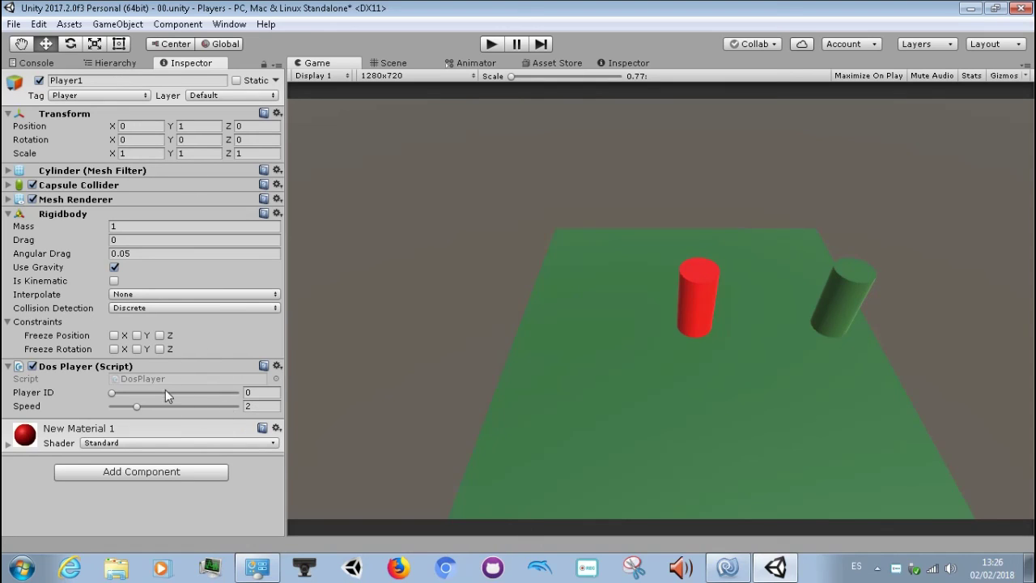
# Select player2 and set its Dos Player Player ID slider to 1
pyautogui.click(104, 63)
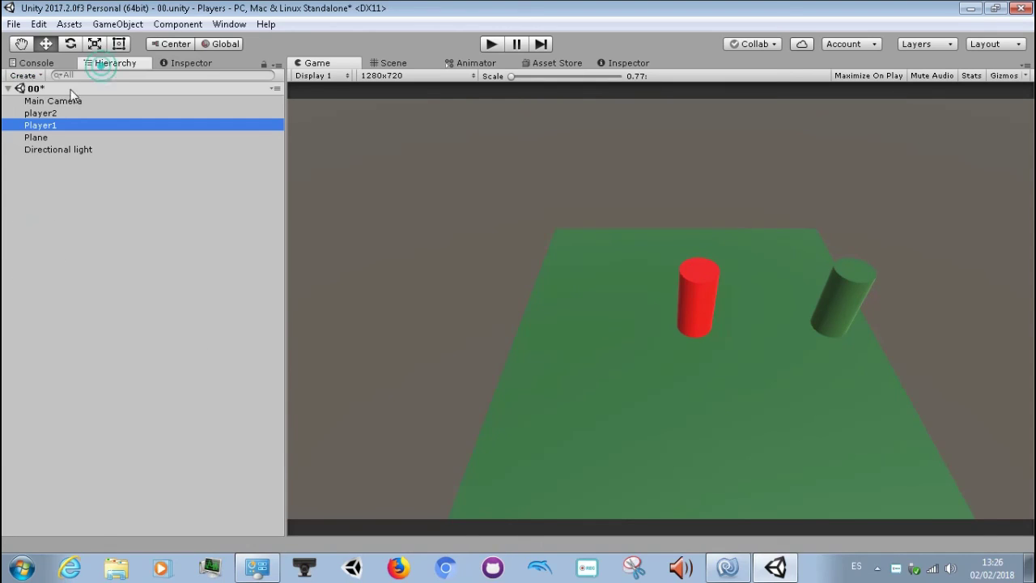
pyautogui.click(60, 111)
pyautogui.click(178, 50)
pyautogui.click(179, 60)
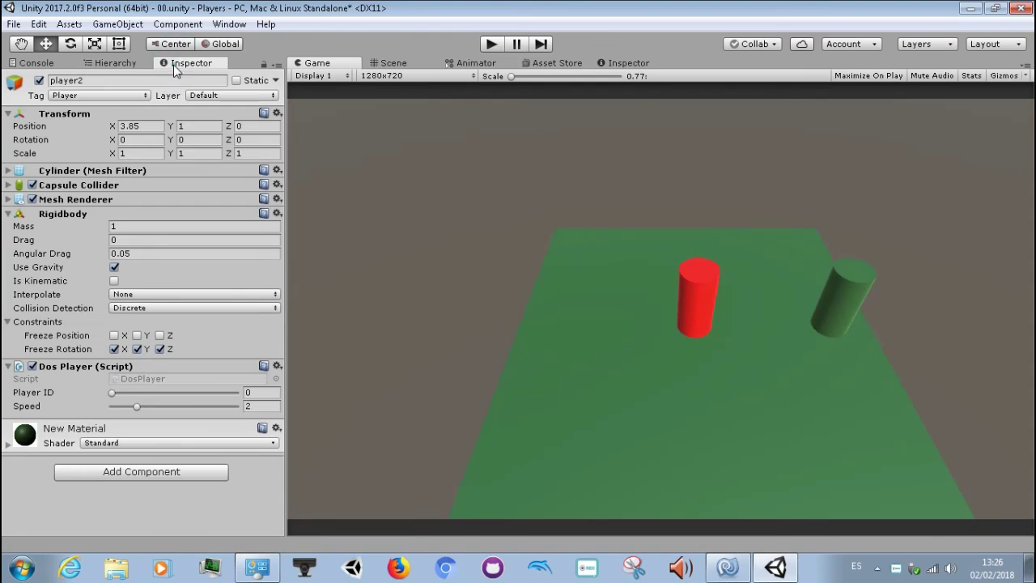
pyautogui.click(128, 393)
pyautogui.moveTo(113, 395)
pyautogui.mouseDown()
pyautogui.moveTo(224, 394)
pyautogui.moveTo(142, 389)
pyautogui.mouseUp()
pyautogui.moveTo(133, 394); pyautogui.dragTo(153, 395)
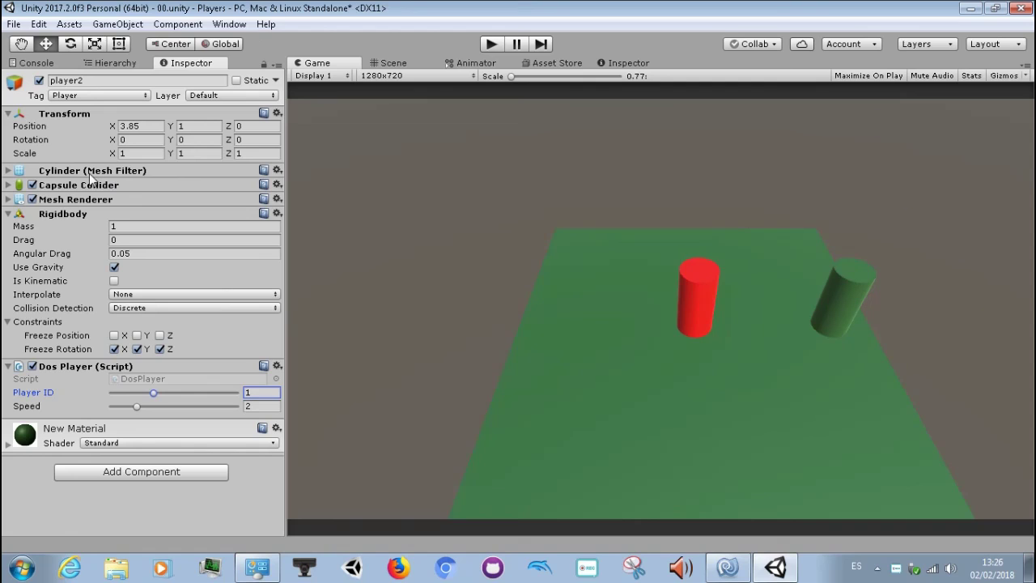
# Save the scene with File > Save Scenes and start Play mode
pyautogui.click(14, 25)
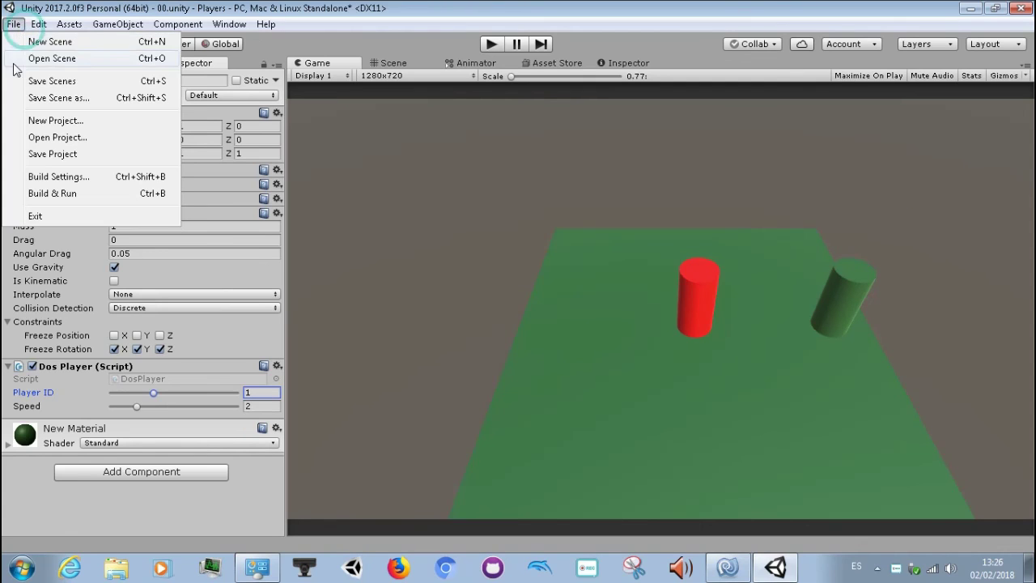
pyautogui.click(34, 81)
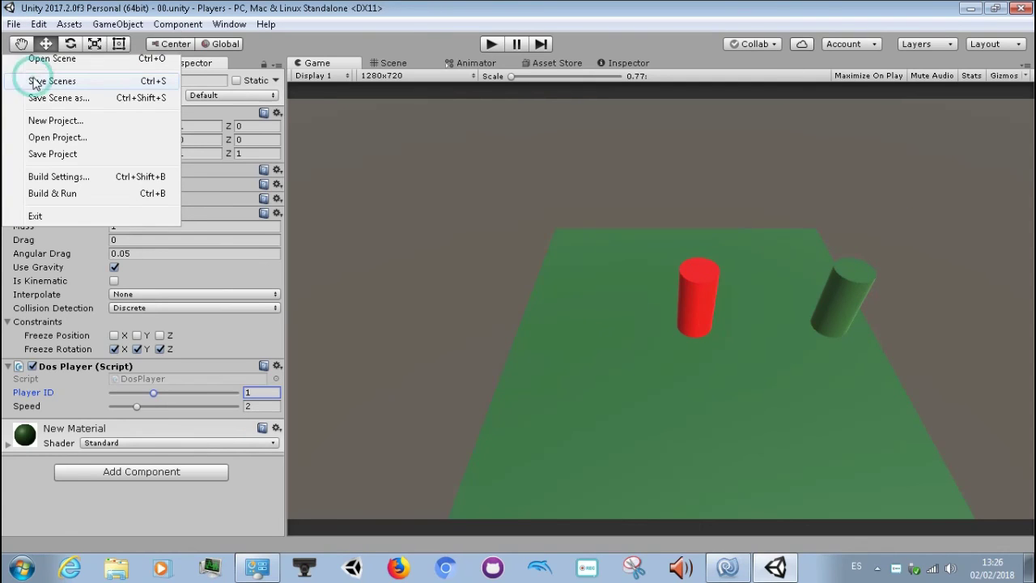
pyautogui.click(495, 44)
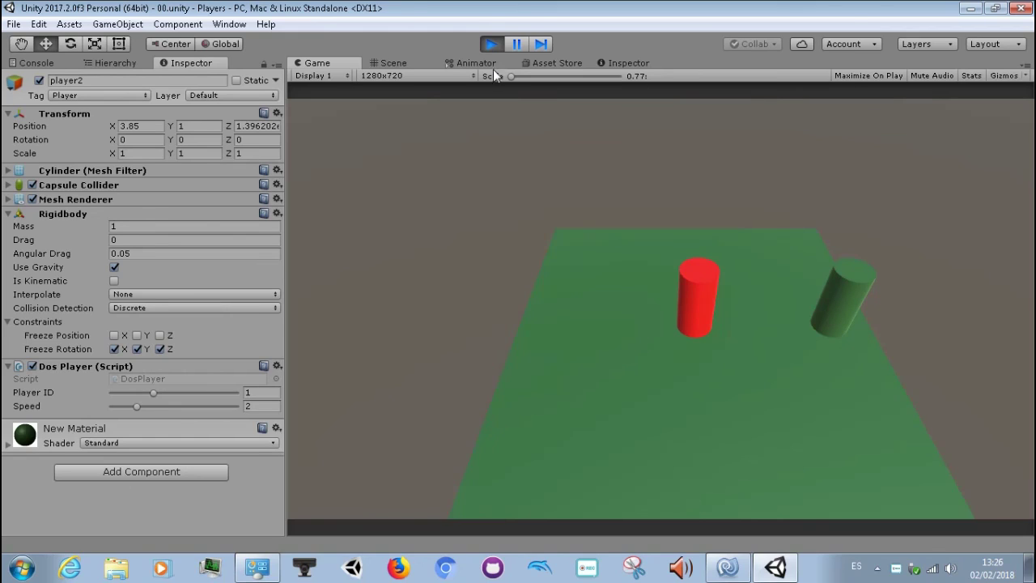
# Focus the Game view to test the player controls, then stop Play mode
pyautogui.click(497, 129)
pyautogui.click(490, 45)
# In DosPlayer.cs, rename player 0's axes to Horizontal_1 and Vertical_1
pyautogui.click(703, 571)
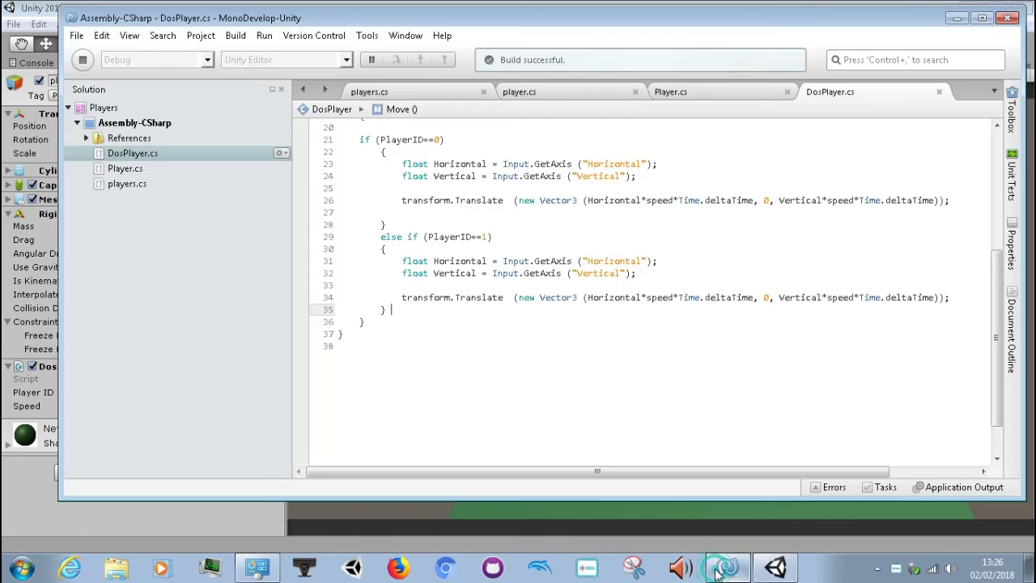
pyautogui.click(393, 353)
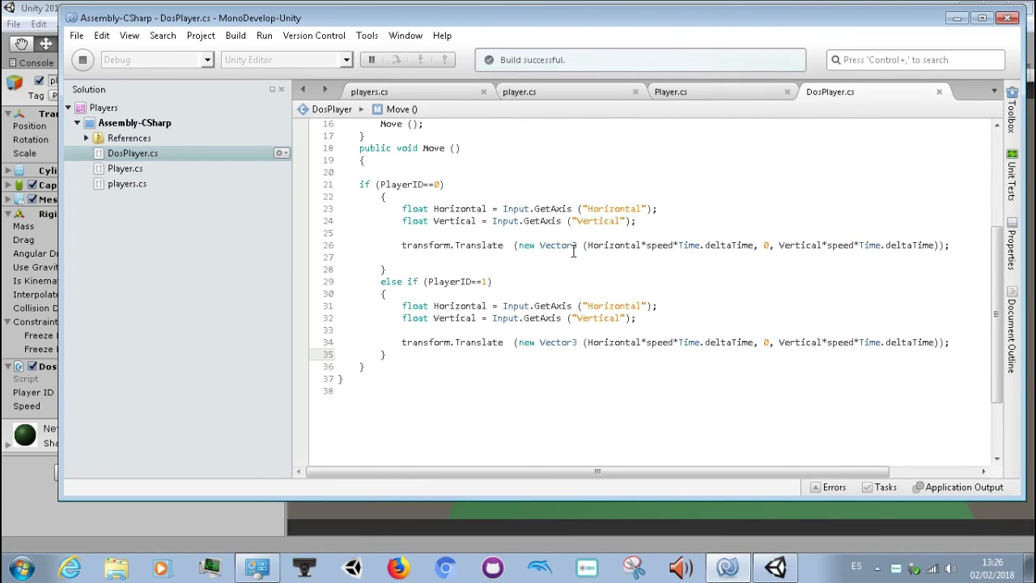
pyautogui.click(647, 208)
pyautogui.write('_')
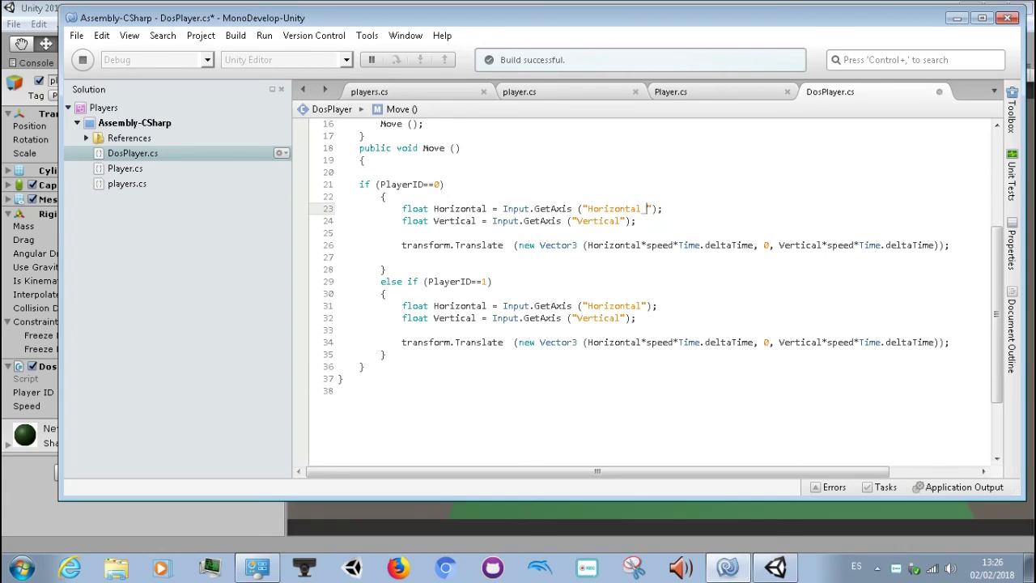
pyautogui.write('1')
pyautogui.press('Down')
pyautogui.press('Left')
pyautogui.press('Left')
pyautogui.press('Left')
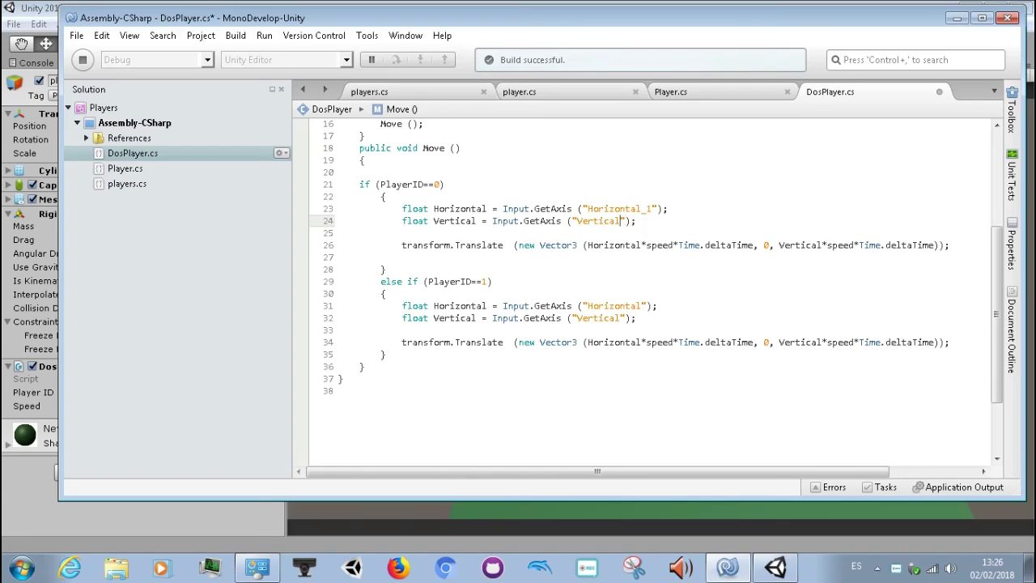
pyautogui.write('_1')
# Rename player 1's axes to Horizontal_2 and Vertical_2, then save the script
pyautogui.press('Down')
pyautogui.press('Down')
pyautogui.press('Down')
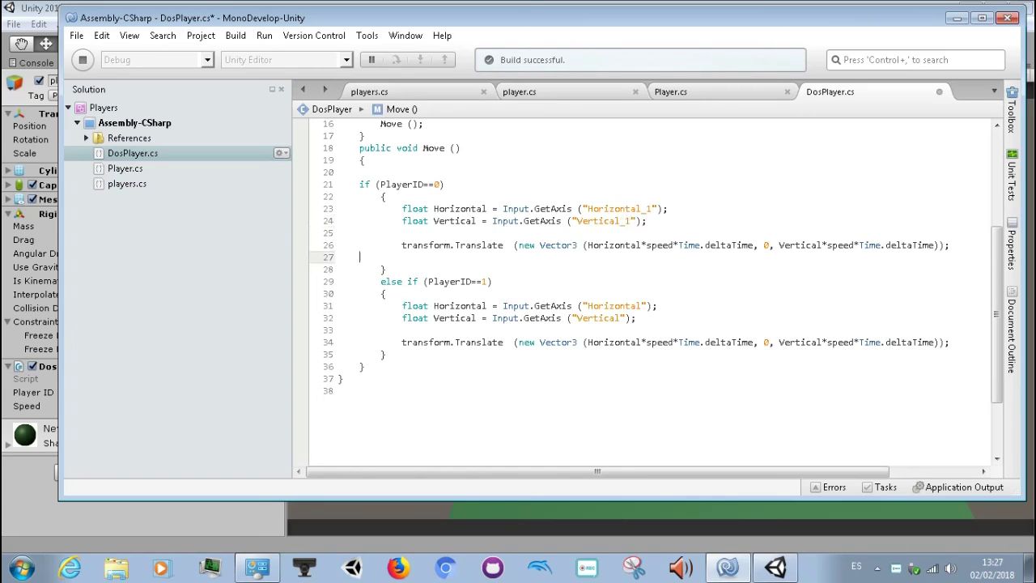
pyautogui.press('Down')
pyautogui.press('Down')
pyautogui.click(337, 292)
pyautogui.press('Down')
pyautogui.press('Home')
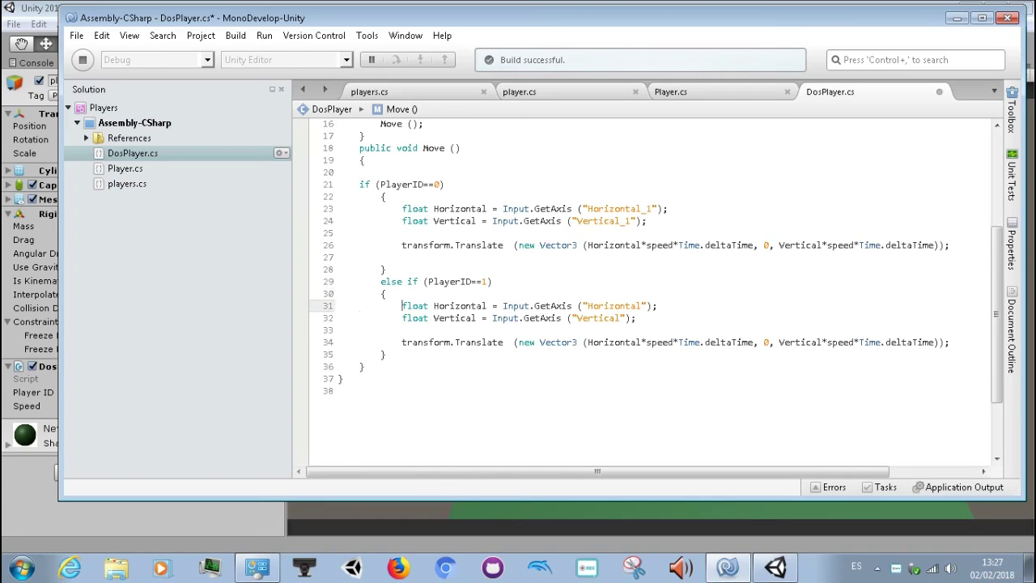
pyautogui.click(586, 306)
pyautogui.write('_2')
pyautogui.press('Down')
pyautogui.press('Left')
pyautogui.press('Left')
pyautogui.press('Left')
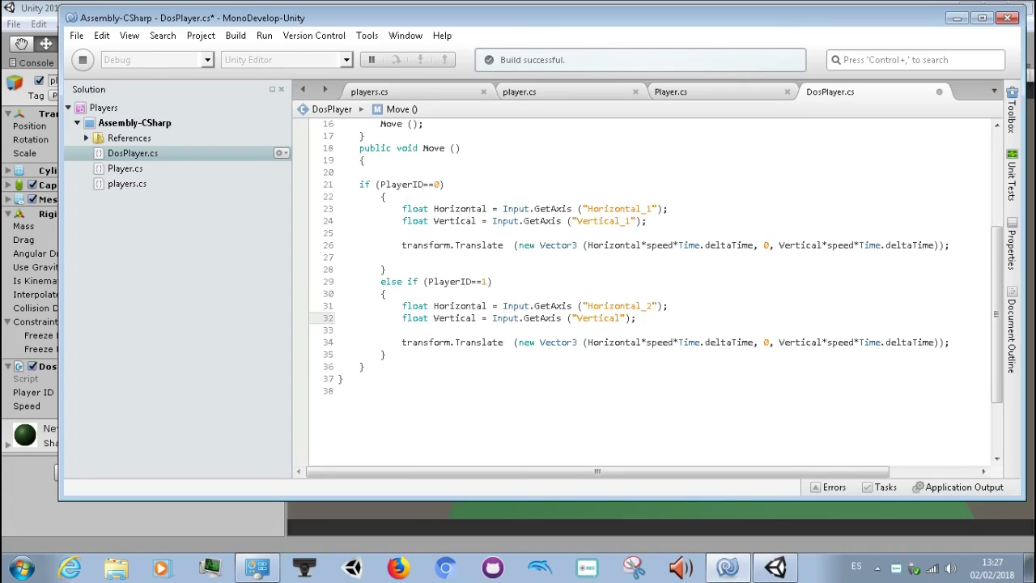
pyautogui.write('_2')
pyautogui.hotkey('ctrl', 's')
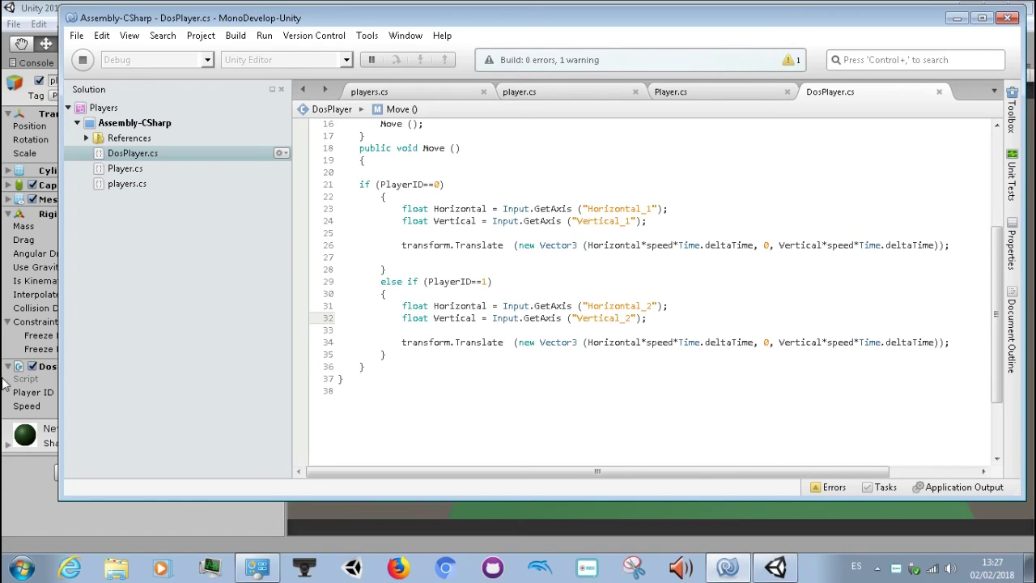
pyautogui.click(23, 517)
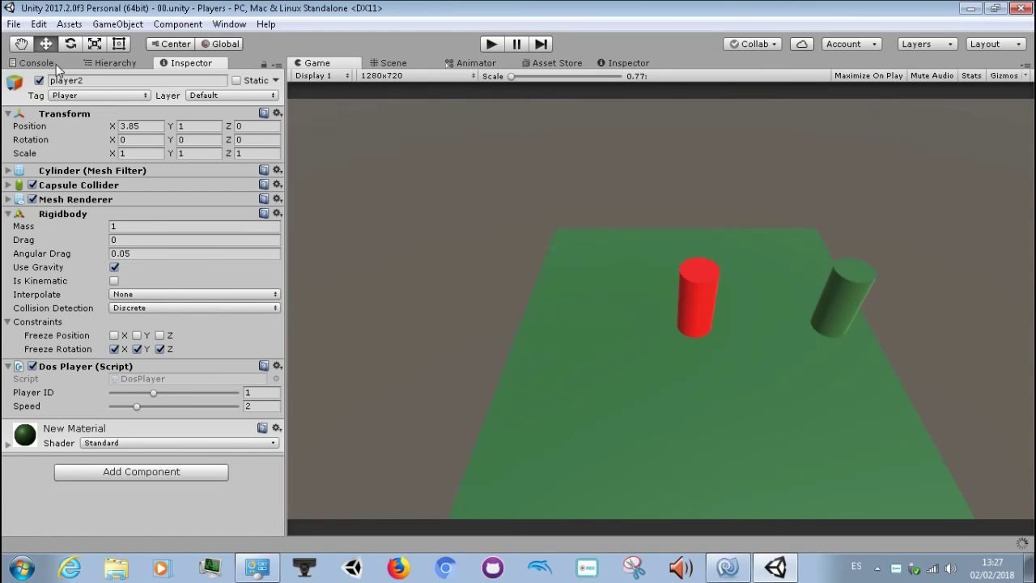
# With the Console shown, enter play mode and steer the red cylinder using the Left/Right arrows
pyautogui.click(51, 64)
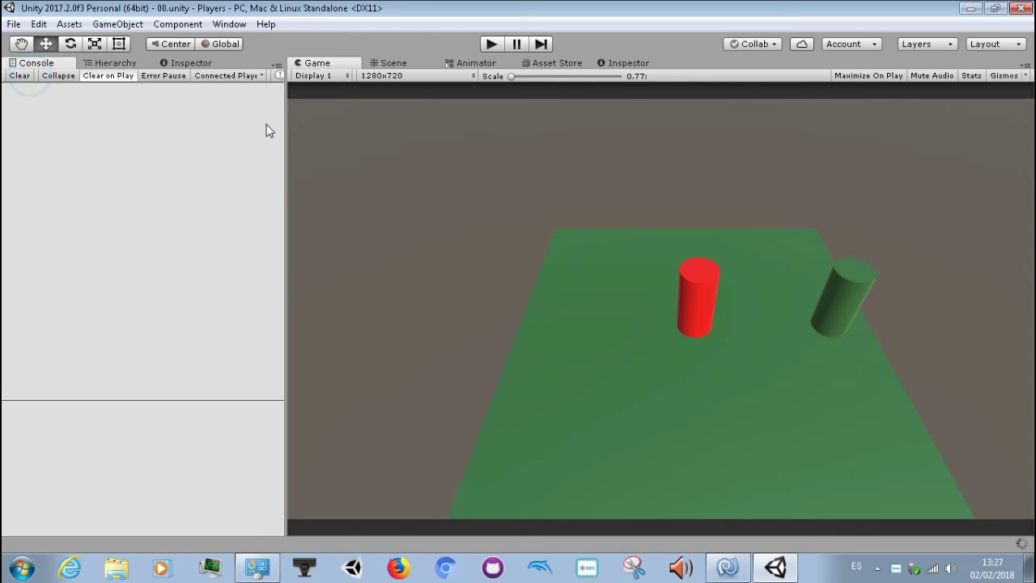
pyautogui.click(493, 46)
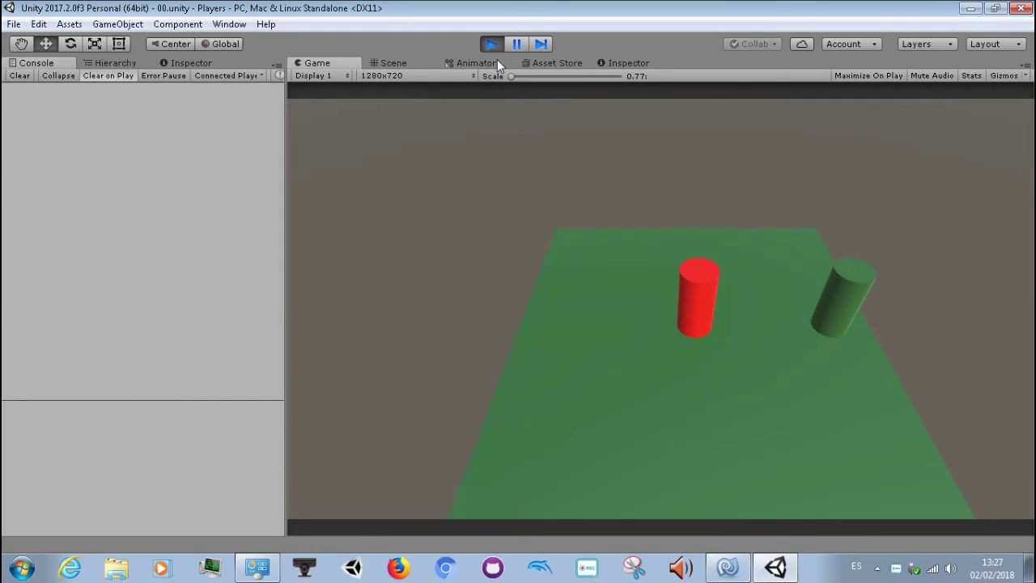
pyautogui.press('Left')
pyautogui.press('Right')
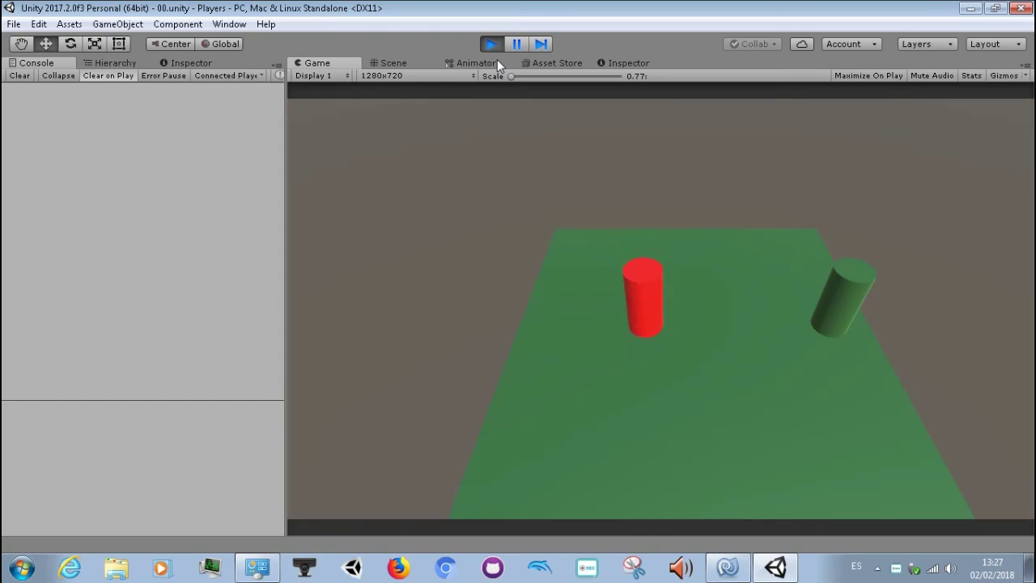
pyautogui.press('Left')
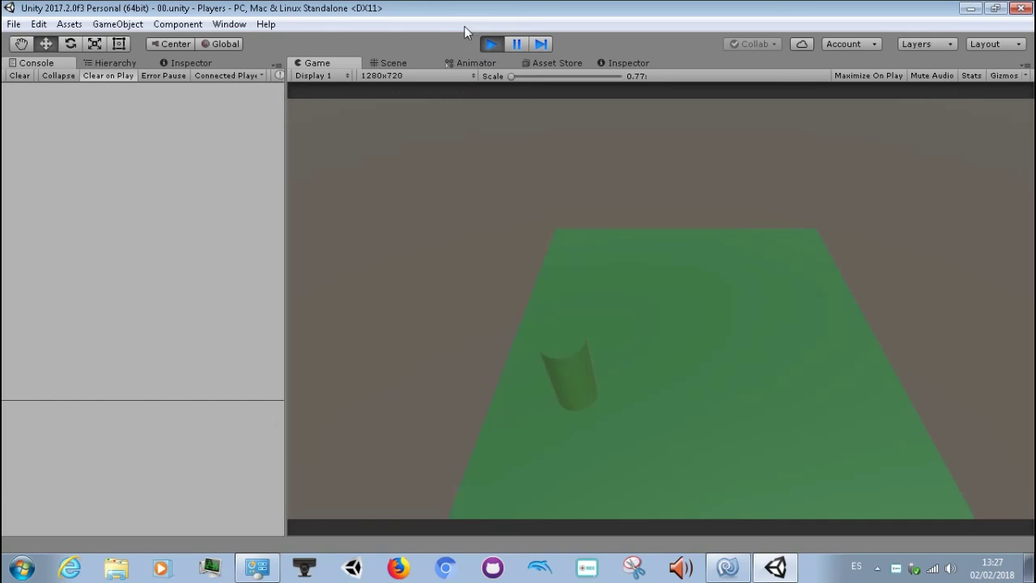
# Stop play mode and return to DosPlayer.cs's Move method in MonoDevelop
pyautogui.click(491, 44)
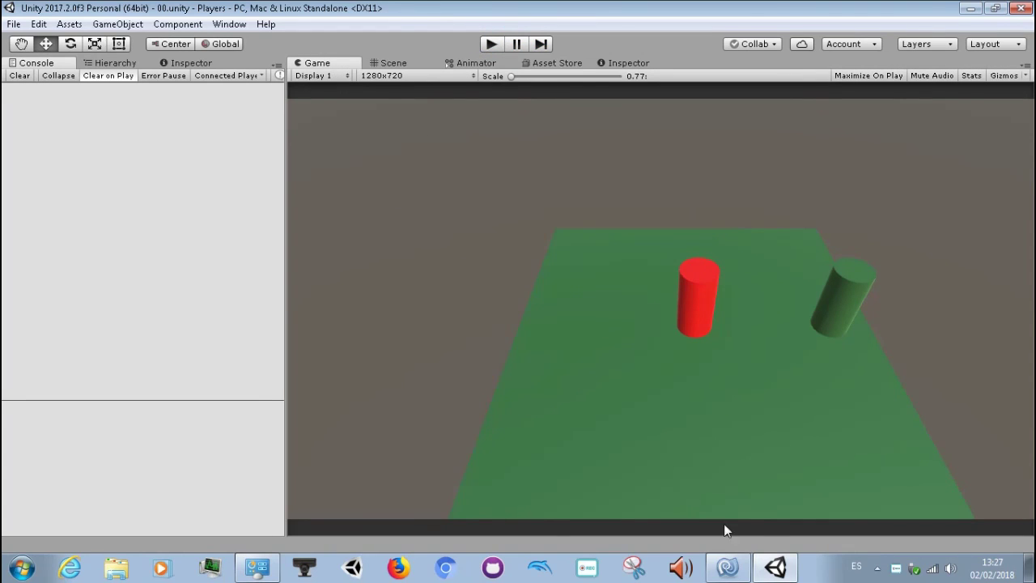
pyautogui.click(727, 567)
pyautogui.scroll(2, 554, 430)
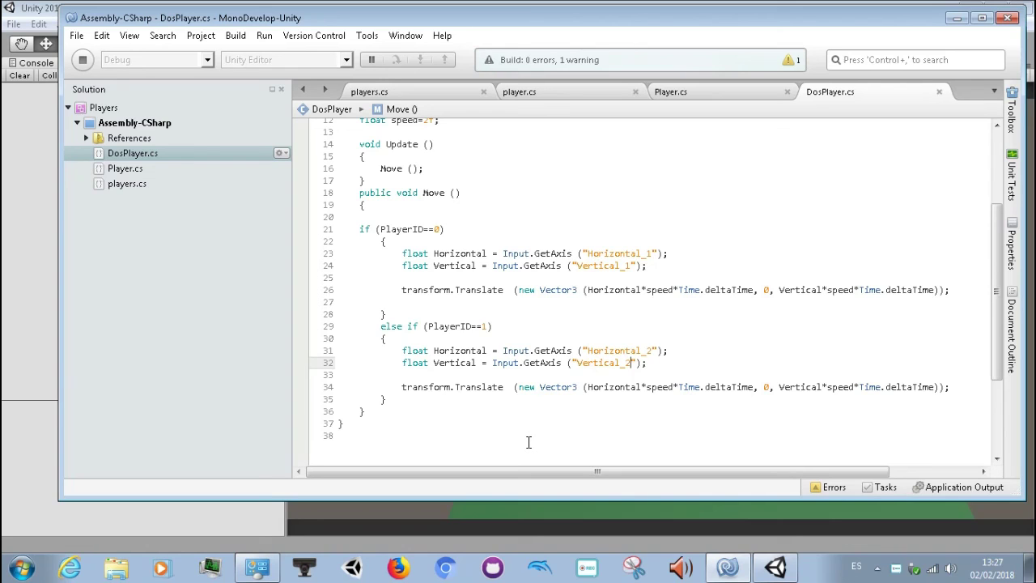
pyautogui.scroll(1, 528, 442)
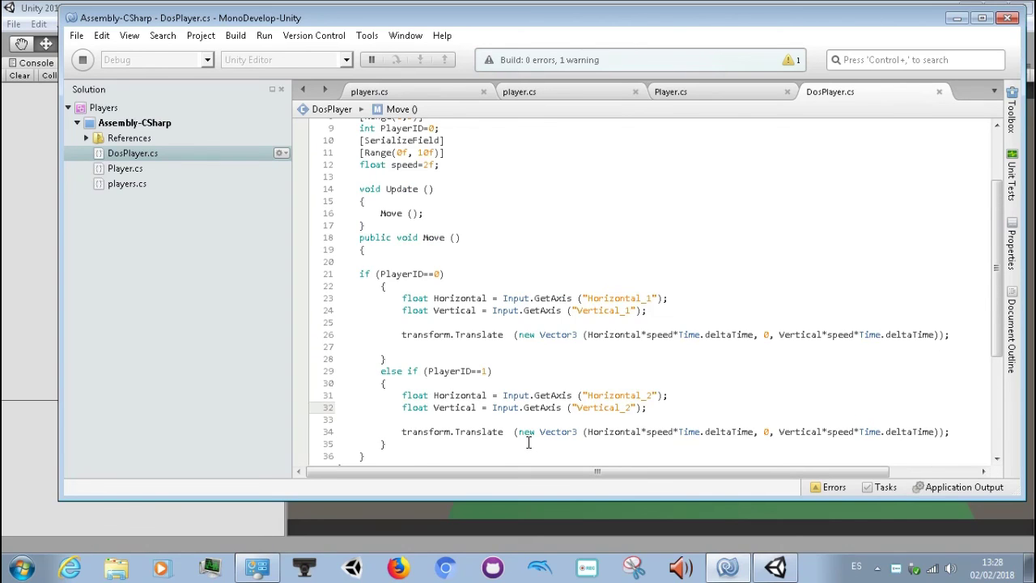
pyautogui.scroll(1, 529, 442)
pyautogui.scroll(-1, 529, 442)
pyautogui.scroll(-1, 529, 442)
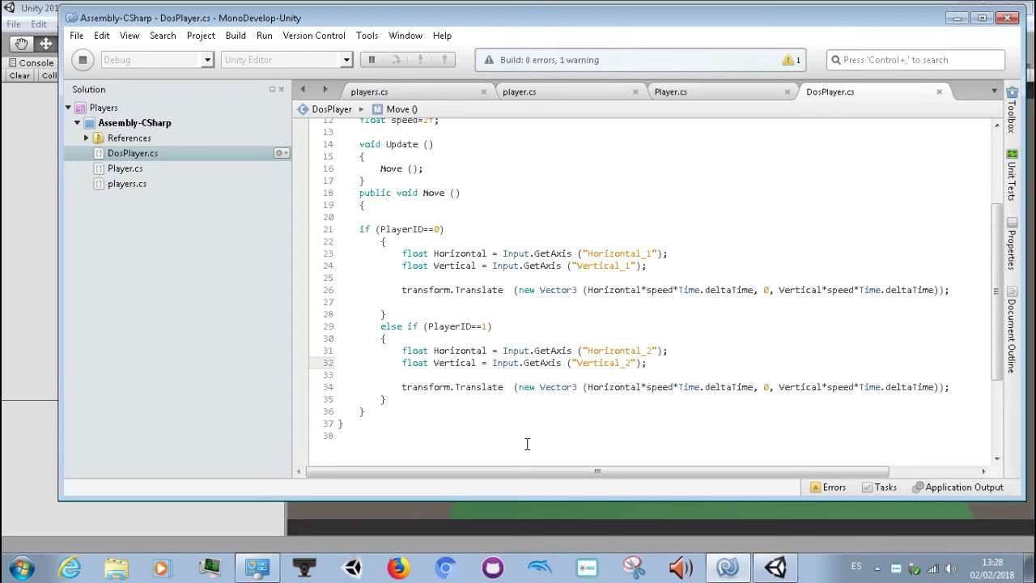
pyautogui.press('Up')
pyautogui.press('Up')
pyautogui.press('Up')
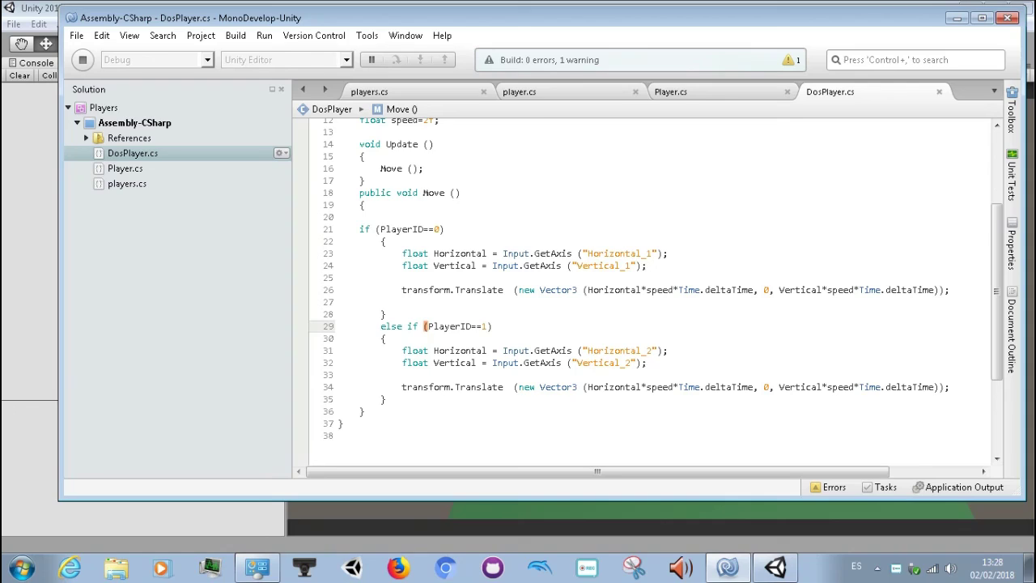
pyautogui.press('Up')
pyautogui.press('Up')
pyautogui.press('Up')
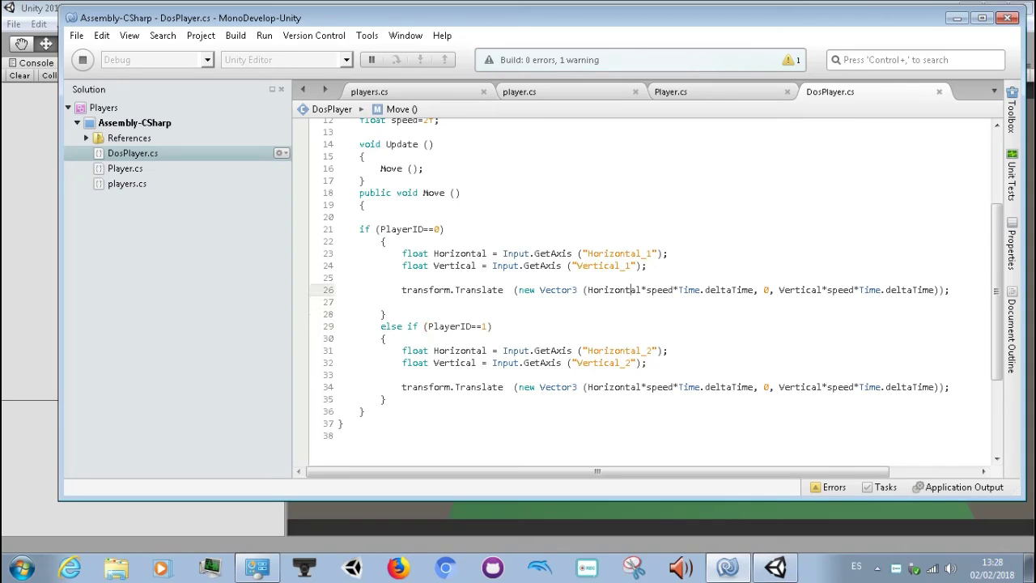
pyautogui.press('Up')
pyautogui.press('Up')
pyautogui.press('Up')
pyautogui.press('Up')
pyautogui.press('Down')
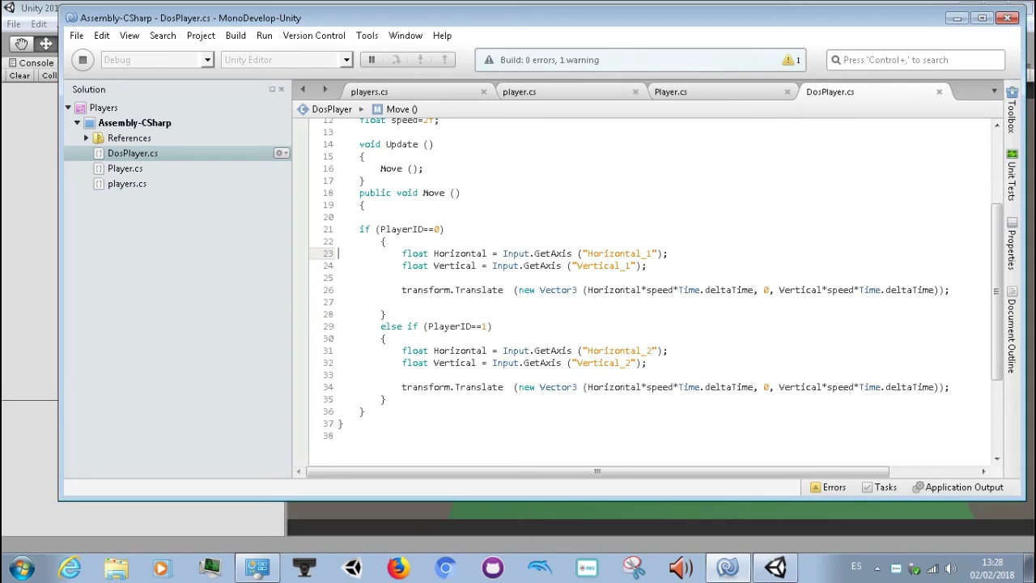
pyautogui.click(478, 254)
pyautogui.press('Right')
pyautogui.press('Right')
pyautogui.press('Right')
pyautogui.press('Right')
pyautogui.press('Right')
pyautogui.press('Right')
pyautogui.press('Right')
pyautogui.press('Right')
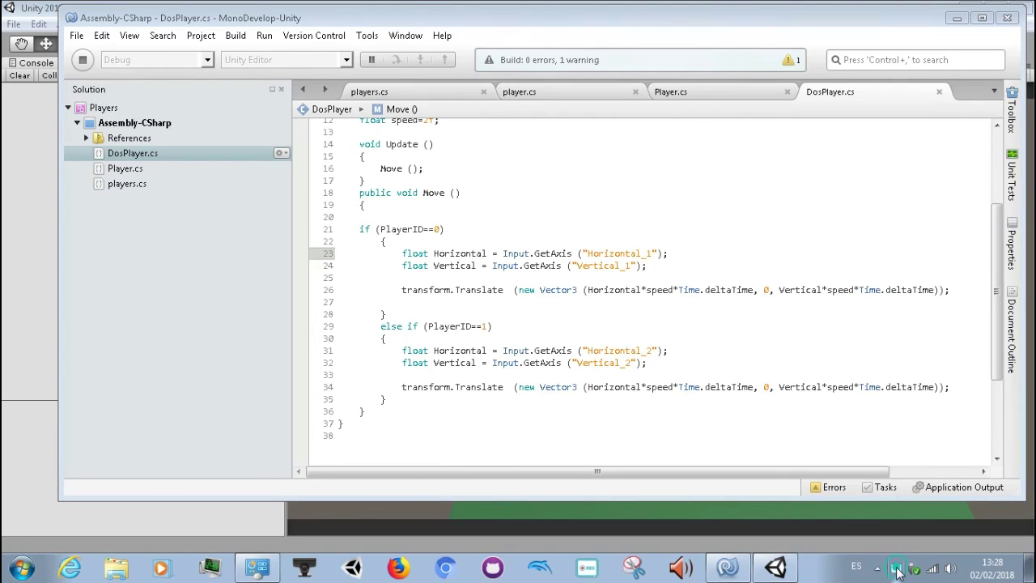
pyautogui.rightClick(896, 571)
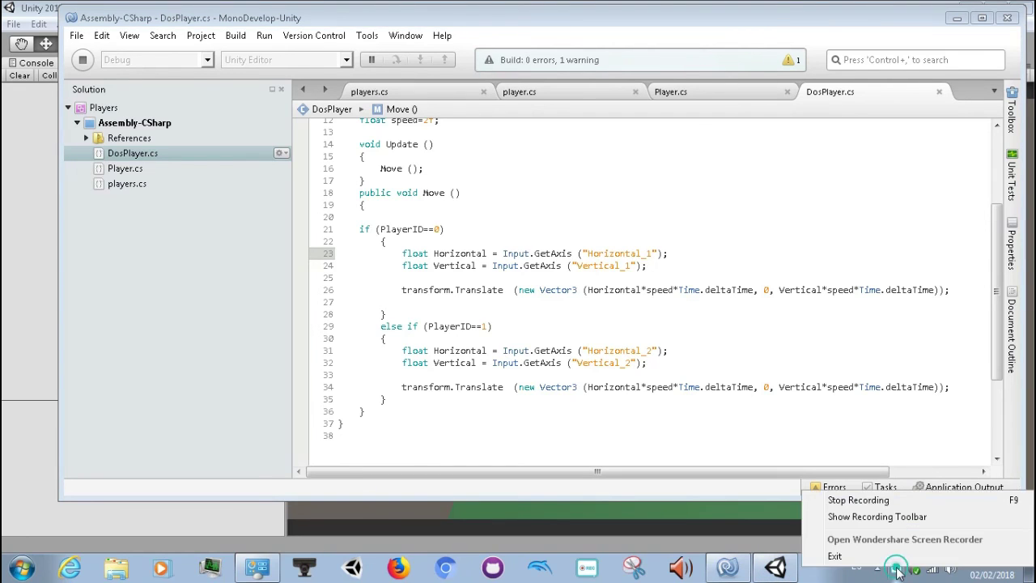
pyautogui.click(888, 523)
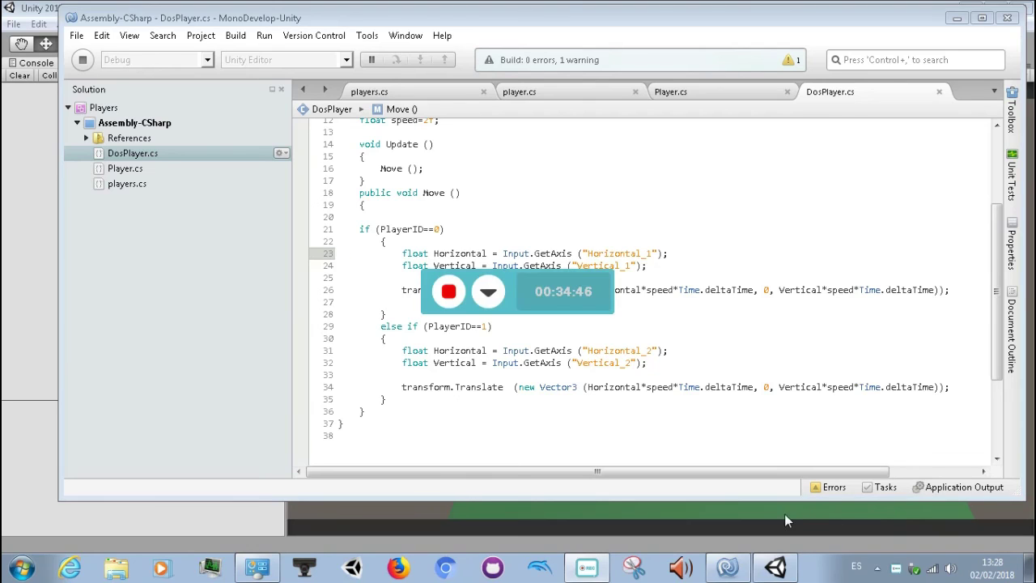
pyautogui.click(309, 565)
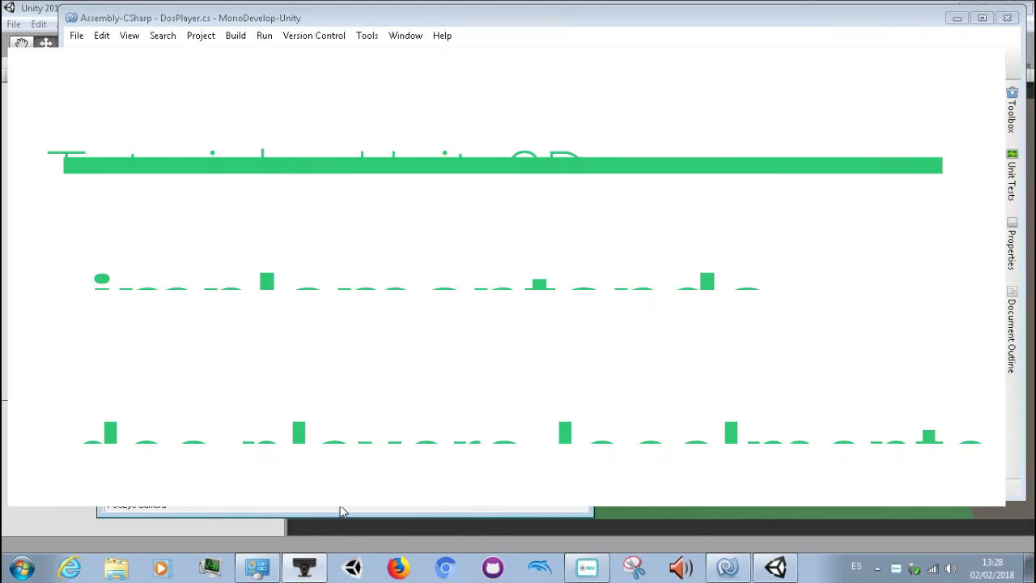
pyautogui.click(310, 569)
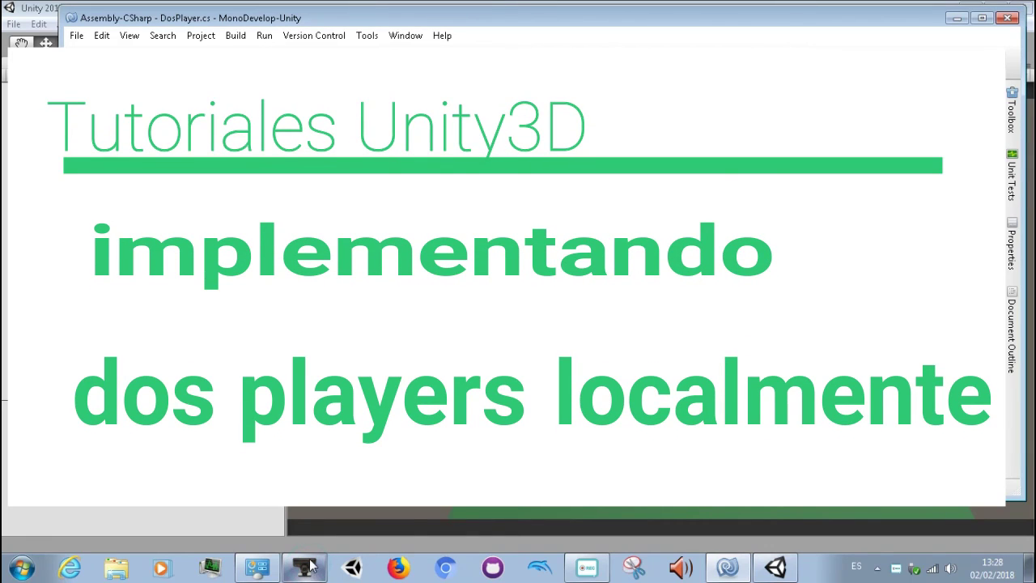